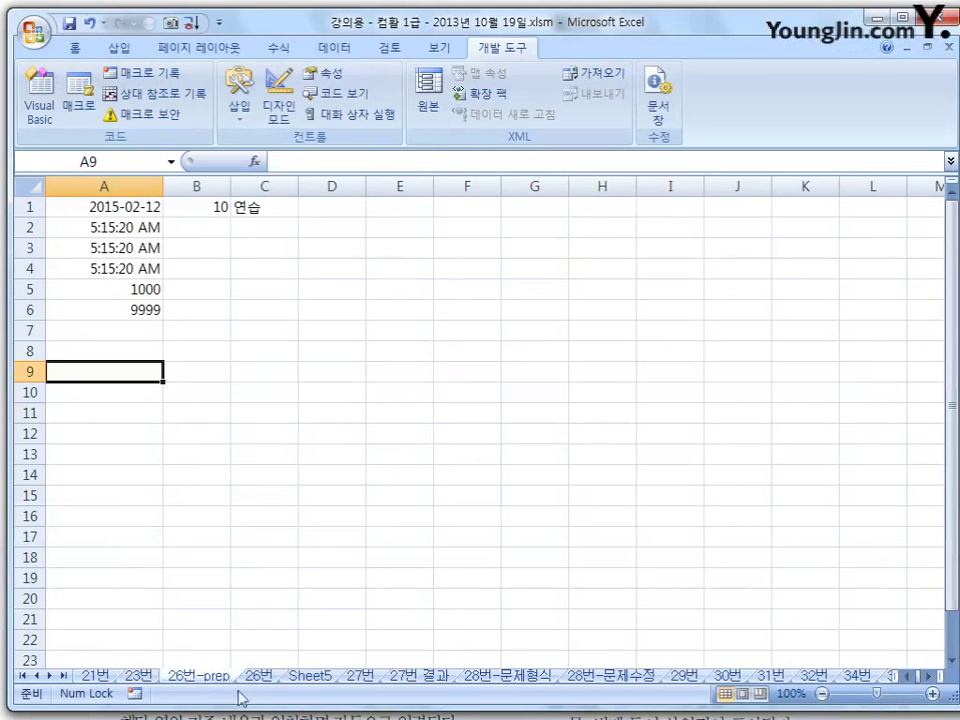
# Open the Visual Basic editor and display the code of Module2.
pyautogui.click(40, 110)
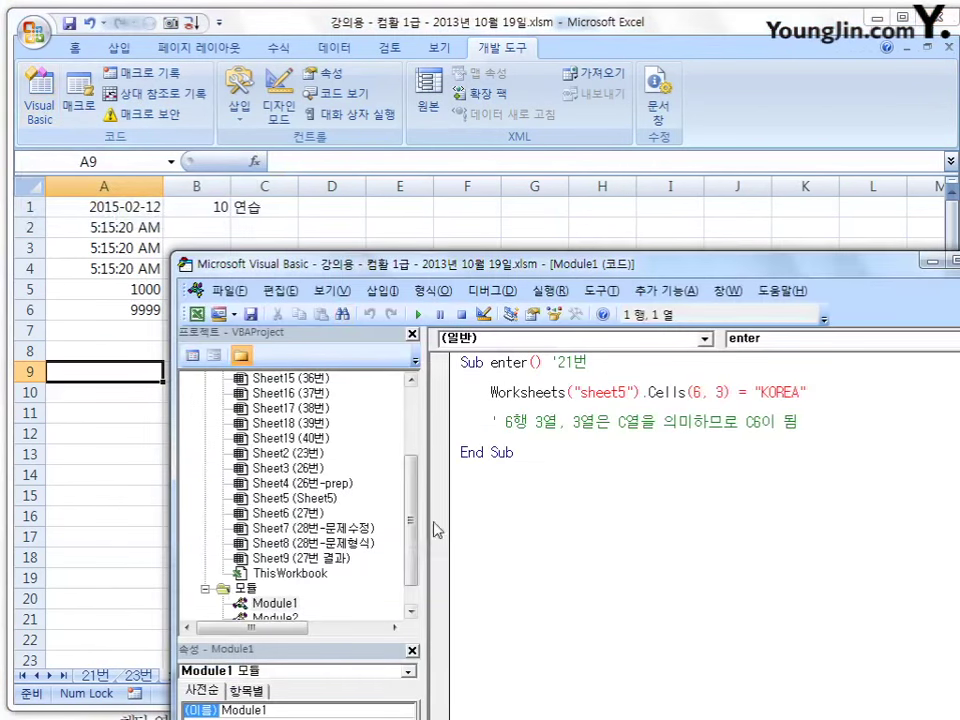
pyautogui.scroll(-1, 413, 541)
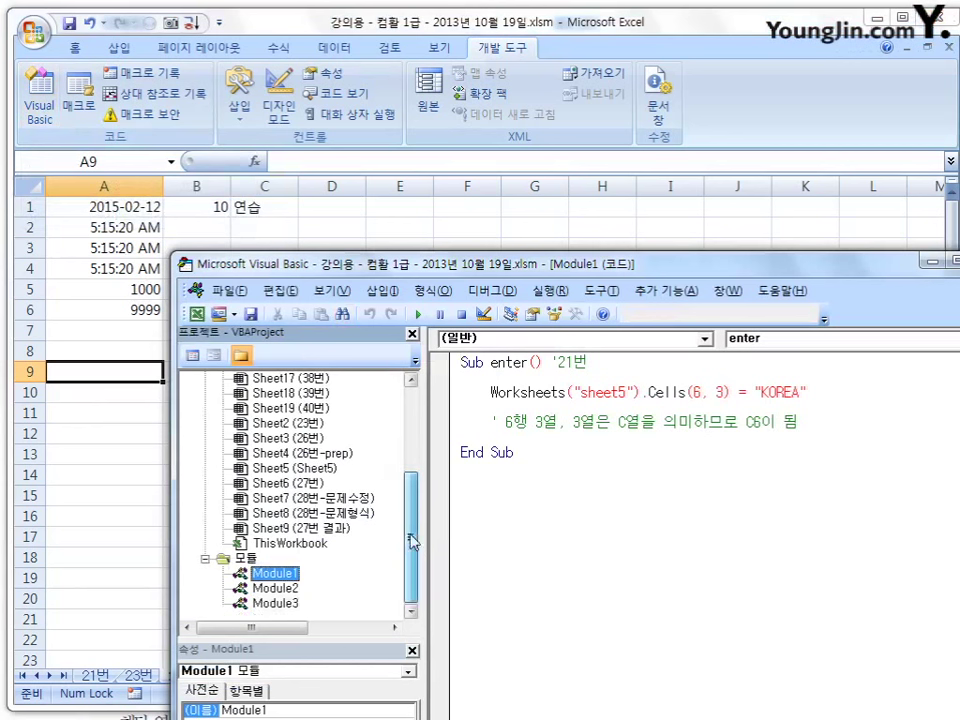
pyautogui.doubleClick(282, 589)
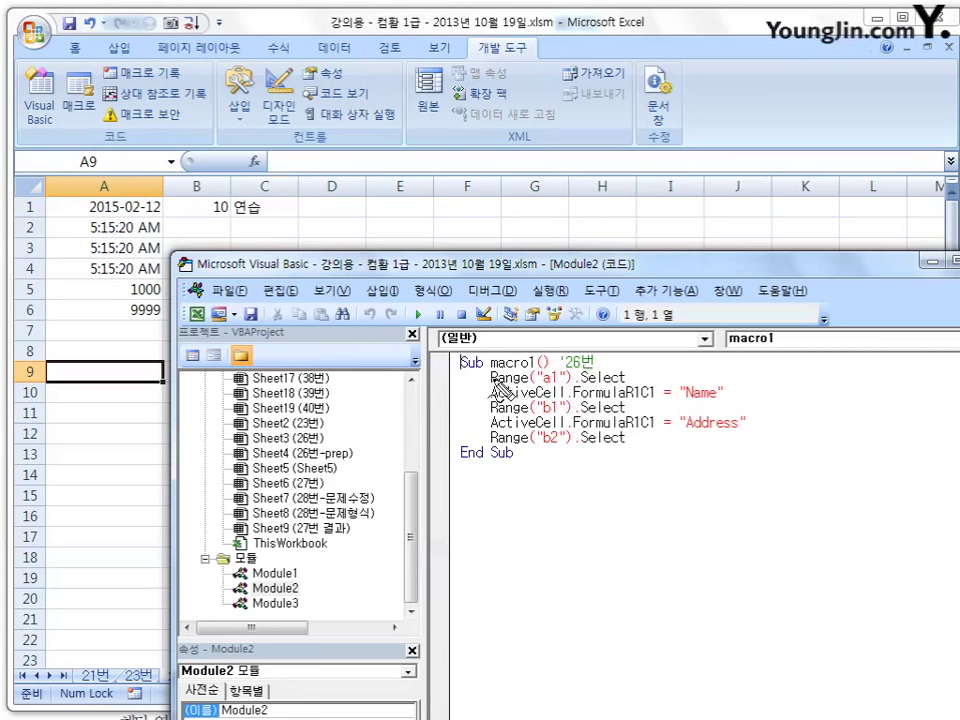
# Examine the cell selections and FormulaR1C1 assignments in the macro1 procedure line by line.
pyautogui.moveTo(493, 381); pyautogui.dragTo(625, 379)
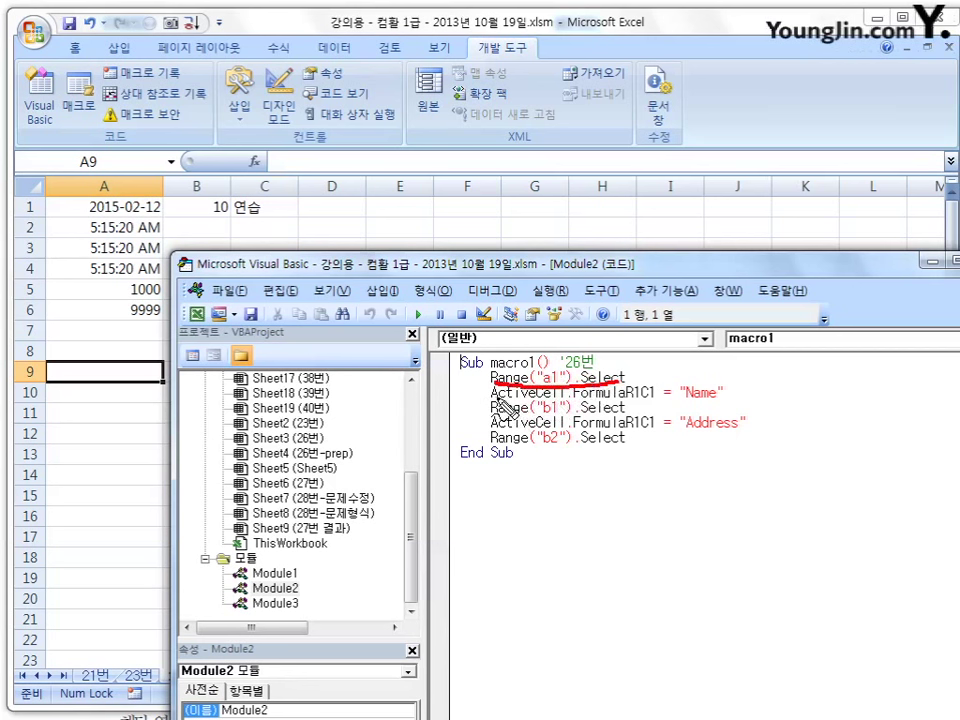
pyautogui.moveTo(492, 401); pyautogui.dragTo(560, 400)
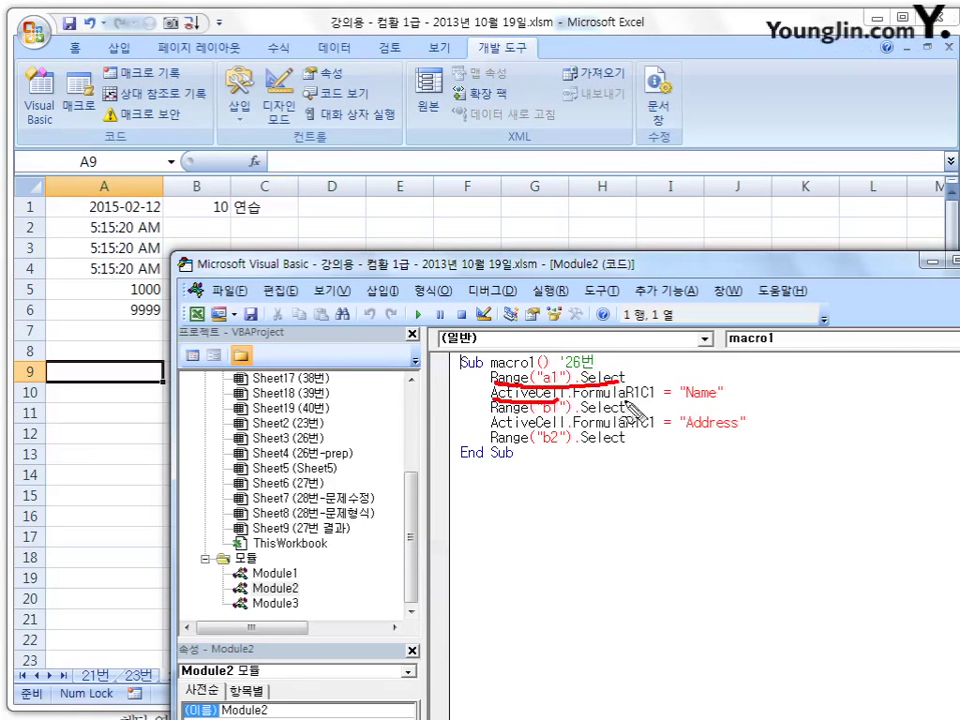
pyautogui.moveTo(722, 386)
pyautogui.mouseDown()
pyautogui.moveTo(681, 388)
pyautogui.moveTo(720, 390)
pyautogui.mouseUp()
pyautogui.moveTo(572, 403); pyautogui.dragTo(650, 400)
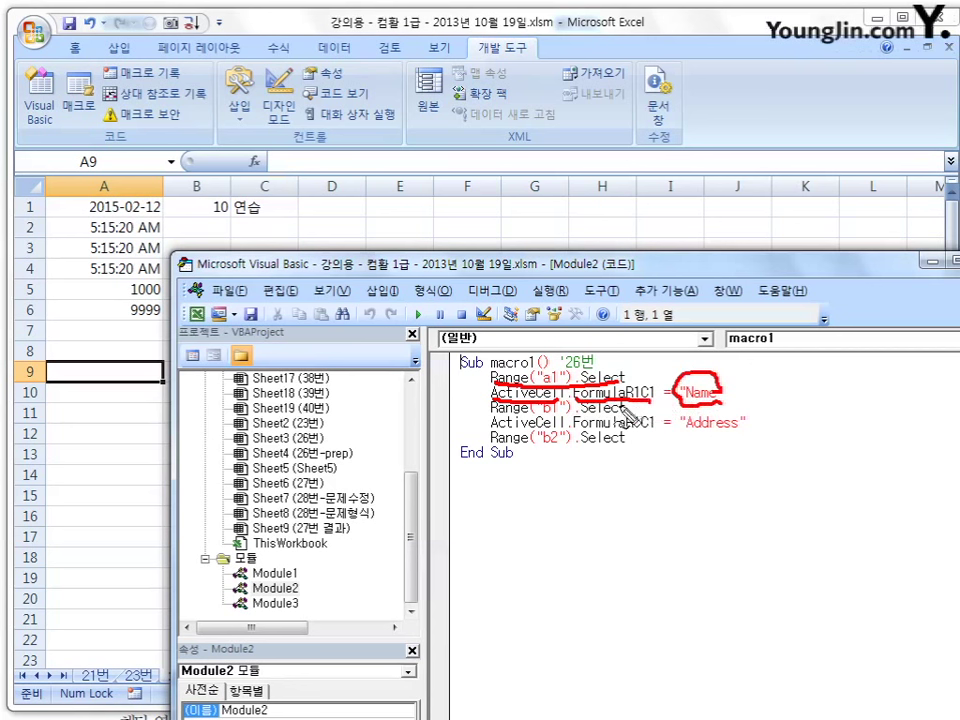
pyautogui.moveTo(495, 416); pyautogui.dragTo(612, 416)
pyautogui.moveTo(492, 430); pyautogui.dragTo(741, 428)
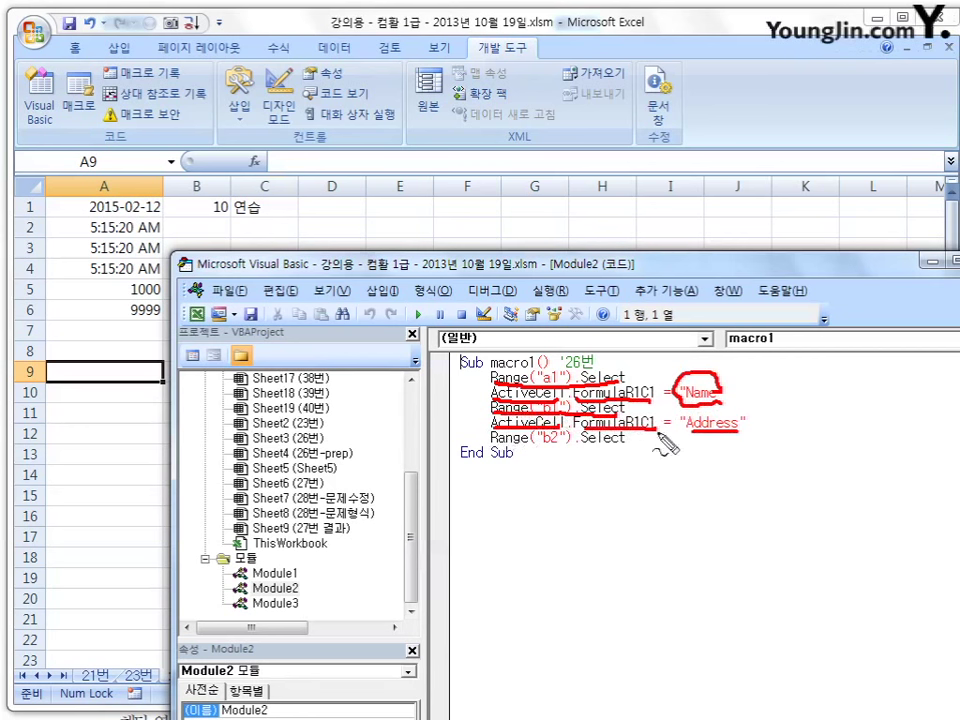
pyautogui.moveTo(491, 446); pyautogui.dragTo(625, 446)
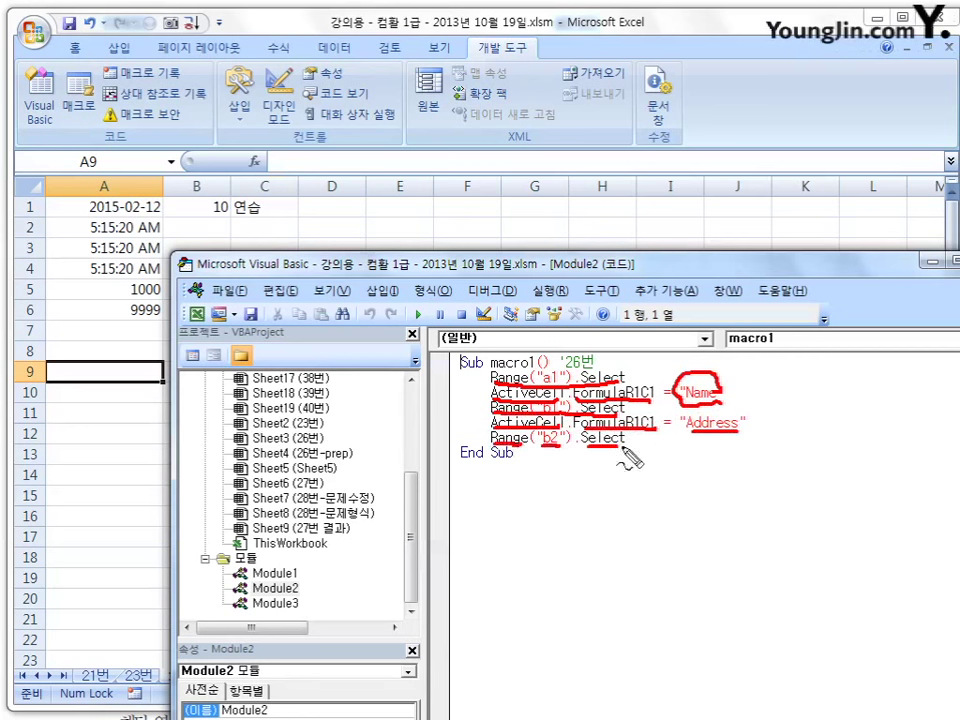
pyautogui.press('Escape')
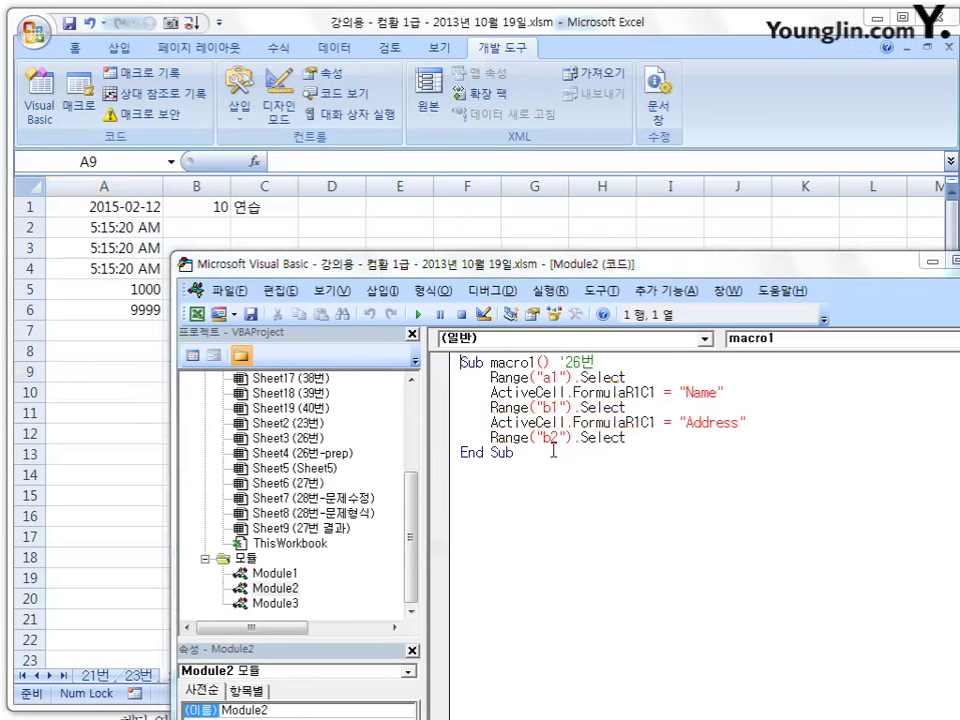
# Open the code of Module3 and compare the study procedure's three Cells statements with worksheet cells A1, B1 and C1.
pyautogui.doubleClick(286, 606)
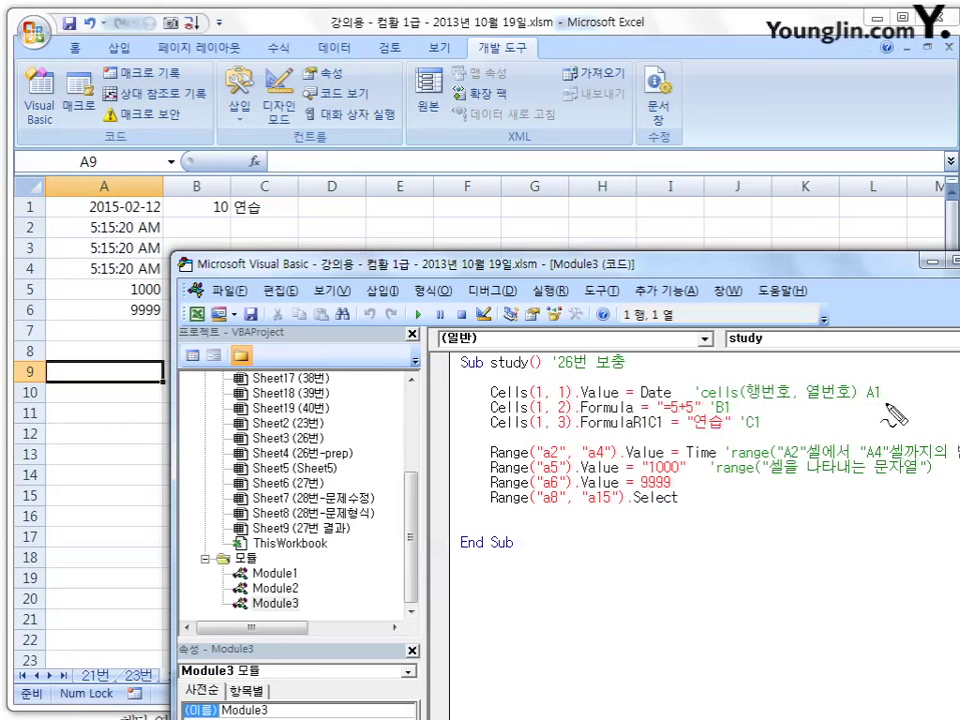
pyautogui.moveTo(882, 380)
pyautogui.mouseDown()
pyautogui.moveTo(860, 392)
pyautogui.moveTo(885, 398)
pyautogui.mouseUp()
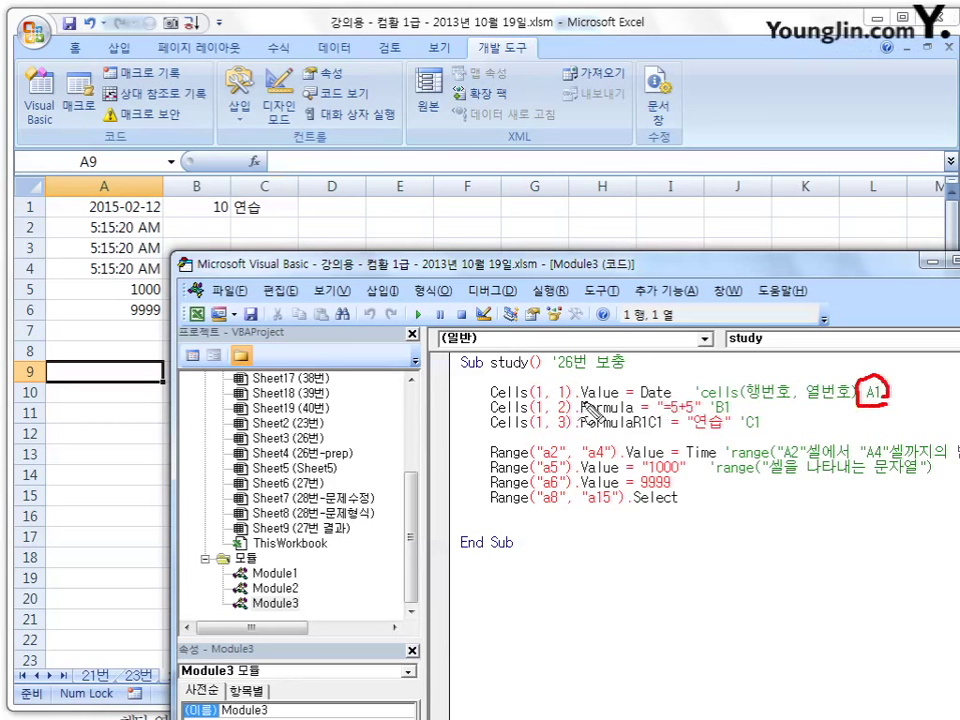
pyautogui.moveTo(491, 397); pyautogui.dragTo(524, 396)
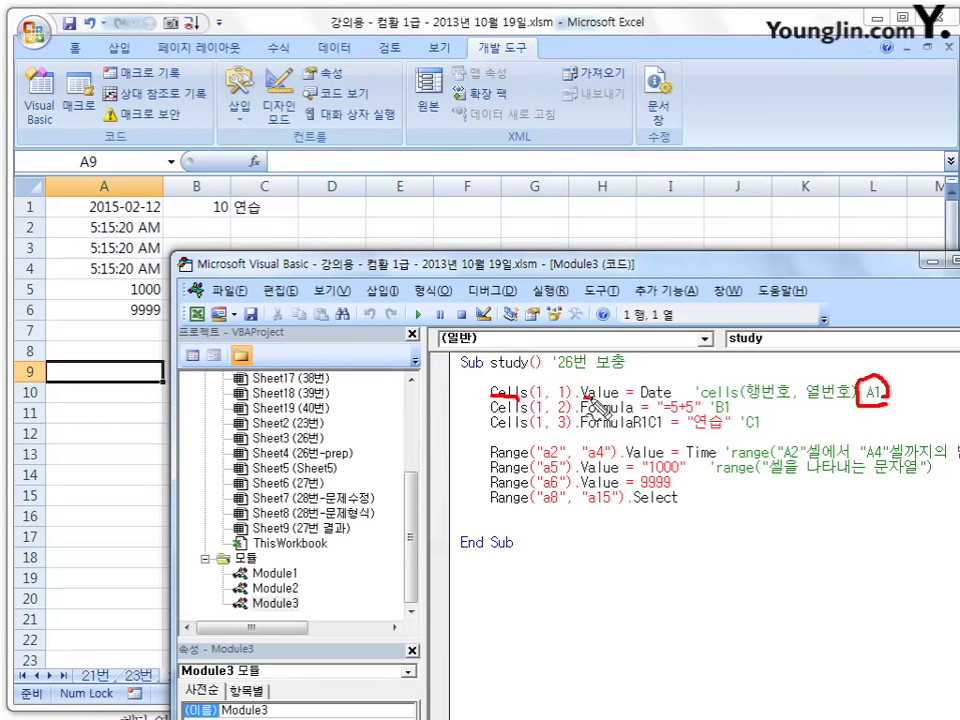
pyautogui.moveTo(583, 398); pyautogui.dragTo(671, 399)
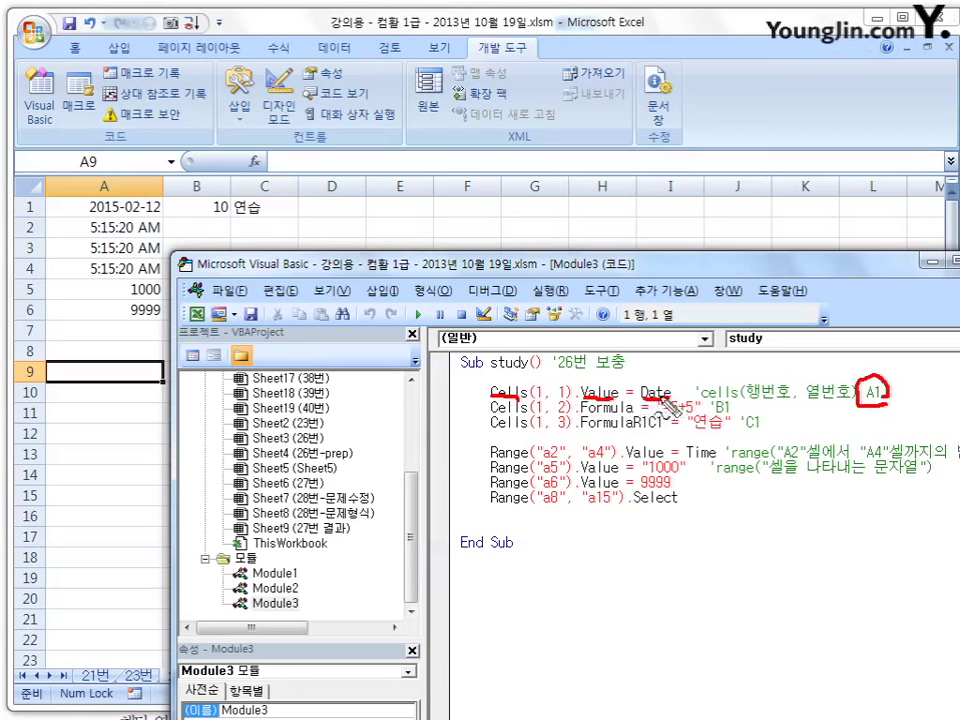
pyautogui.moveTo(150, 198); pyautogui.dragTo(152, 210)
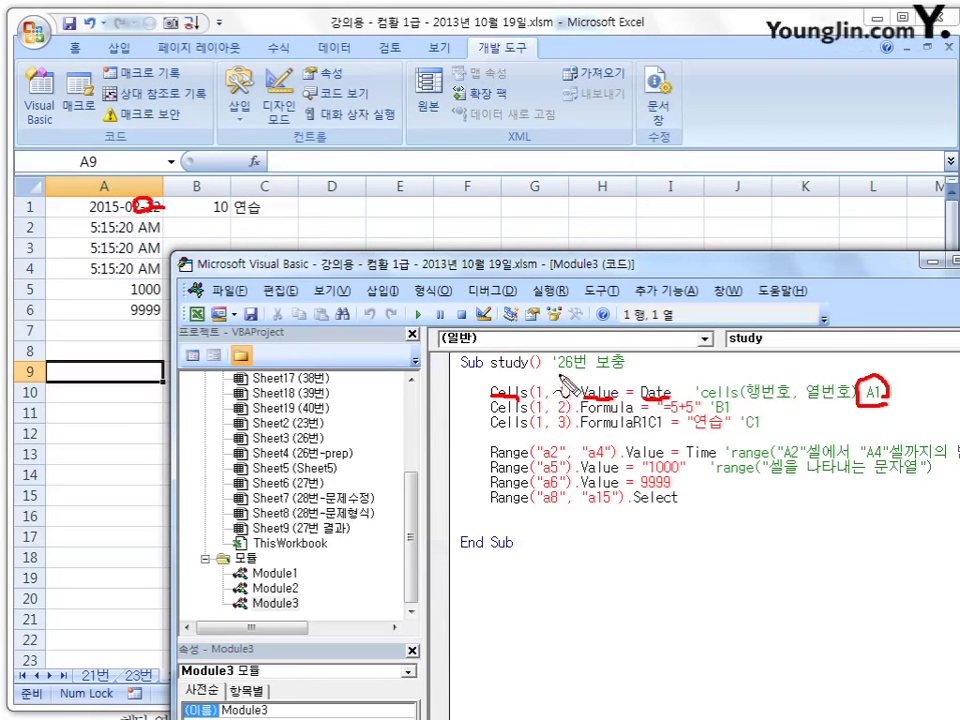
pyautogui.moveTo(491, 410); pyautogui.dragTo(571, 414)
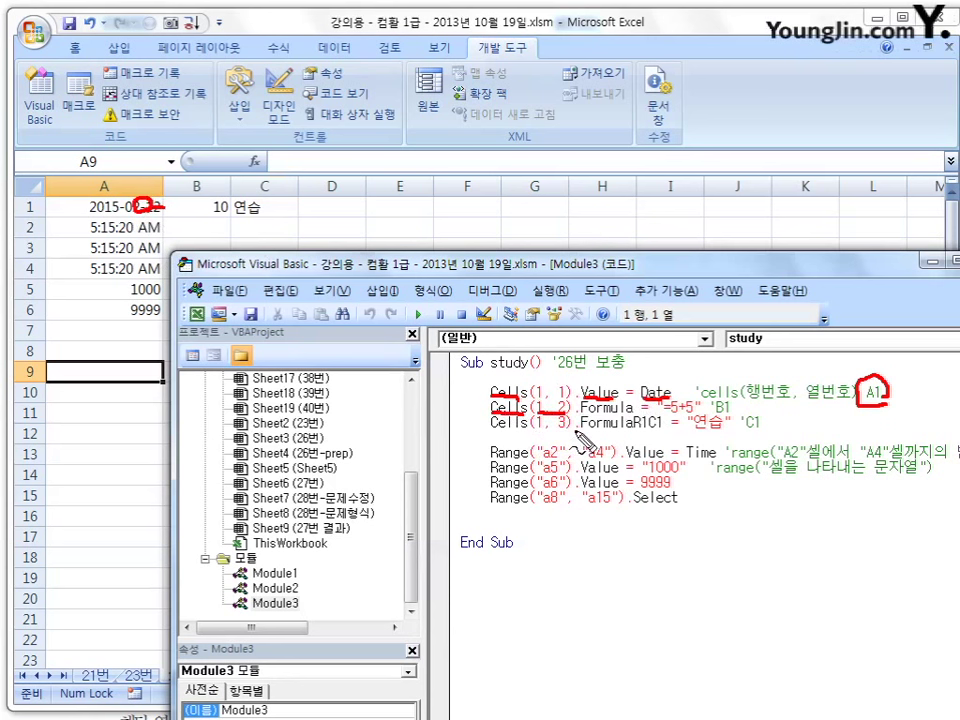
pyautogui.moveTo(582, 413); pyautogui.dragTo(633, 412)
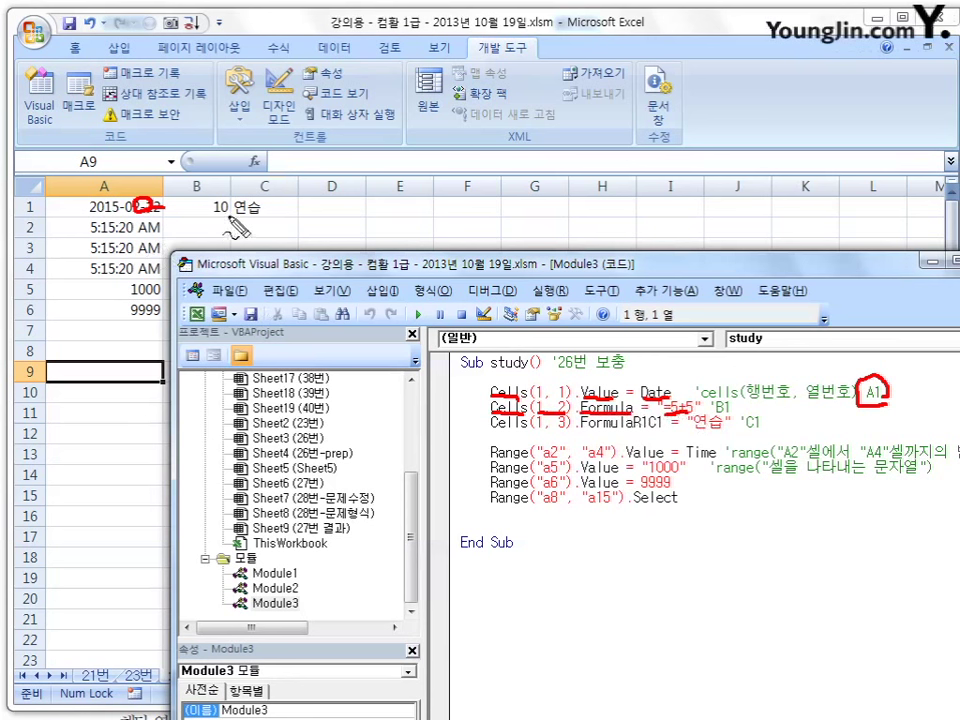
pyautogui.moveTo(224, 198); pyautogui.dragTo(212, 199)
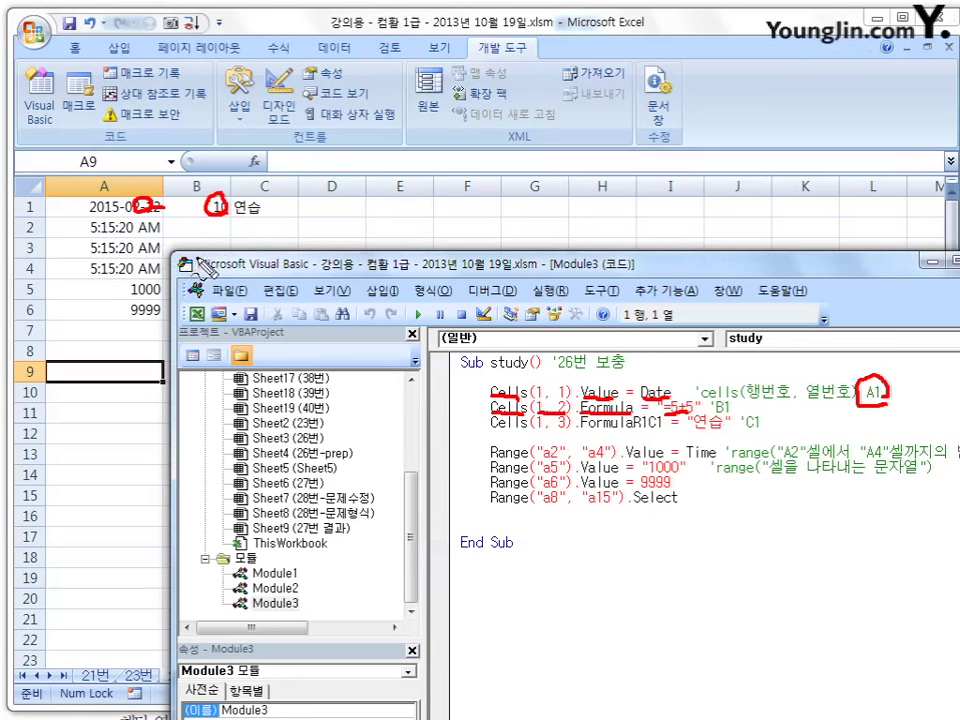
pyautogui.moveTo(490, 431); pyautogui.dragTo(550, 433)
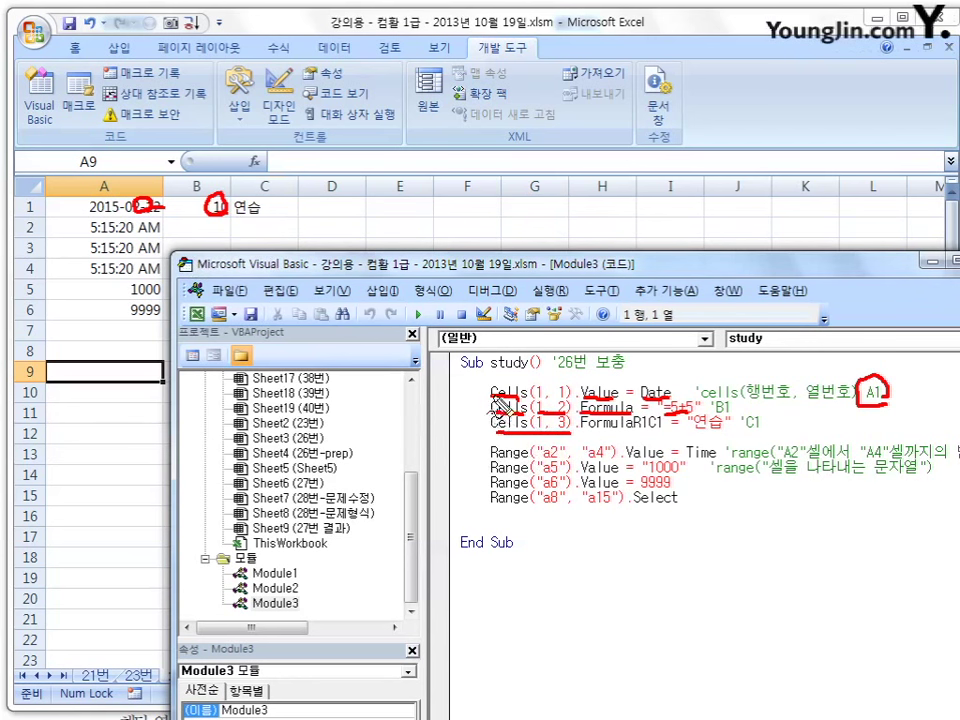
pyautogui.moveTo(274, 202); pyautogui.dragTo(295, 197)
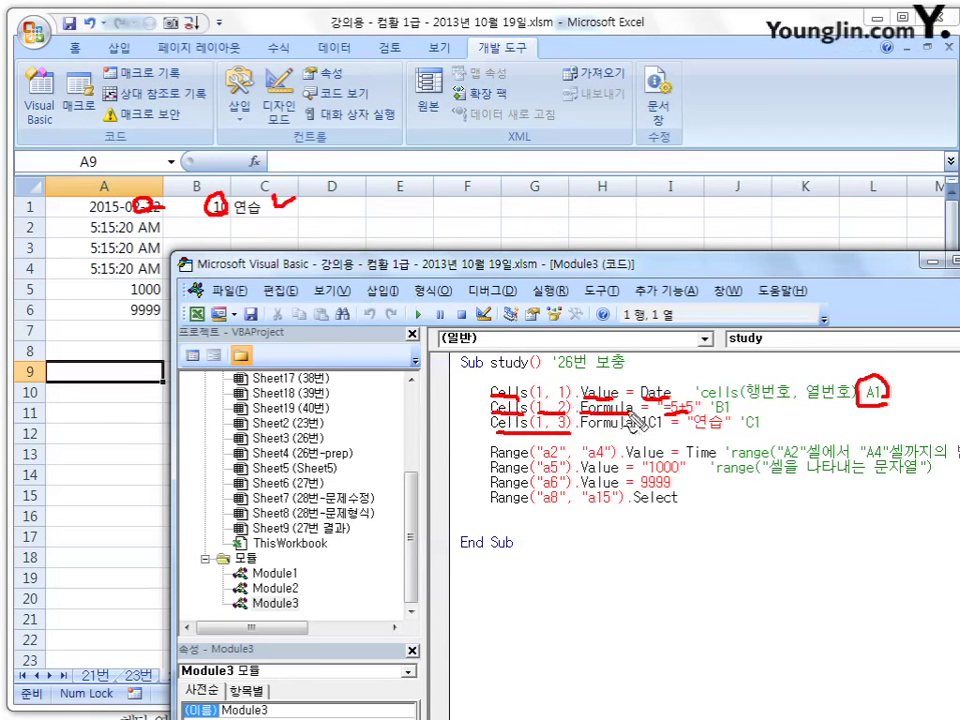
pyautogui.moveTo(580, 431); pyautogui.dragTo(727, 432)
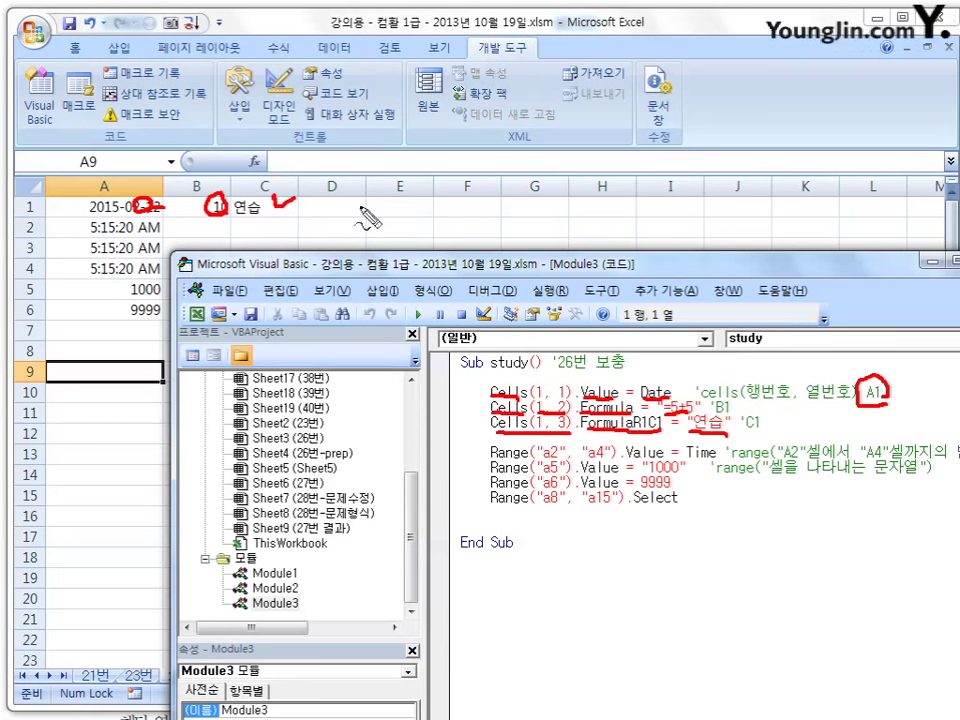
pyautogui.moveTo(272, 204); pyautogui.dragTo(298, 198)
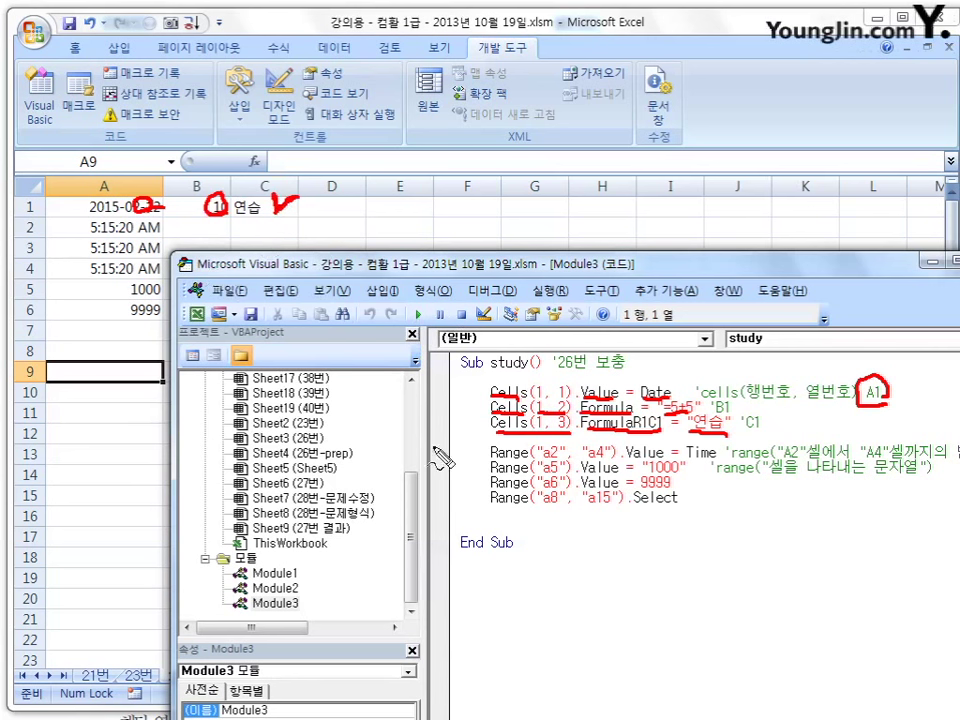
# Compare the study procedure's Range statements for a2 to a4, a5 and a6 with the matching worksheet cells.
pyautogui.moveTo(471, 450); pyautogui.dragTo(464, 489)
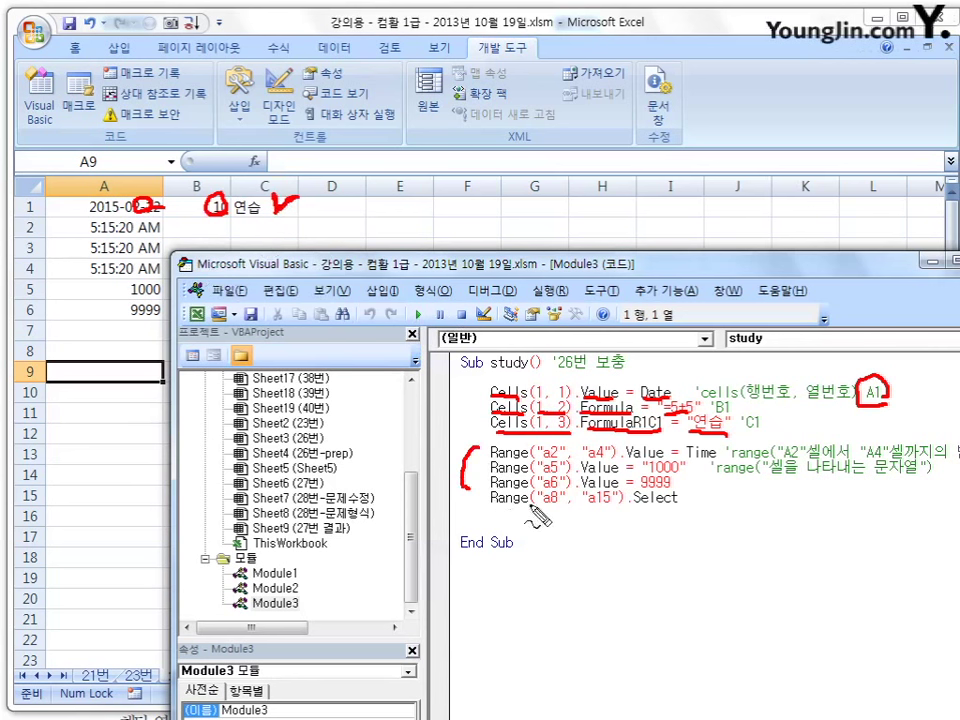
pyautogui.moveTo(490, 477)
pyautogui.mouseDown()
pyautogui.moveTo(572, 478)
pyautogui.moveTo(580, 488)
pyautogui.moveTo(608, 474)
pyautogui.moveTo(674, 475)
pyautogui.mouseUp()
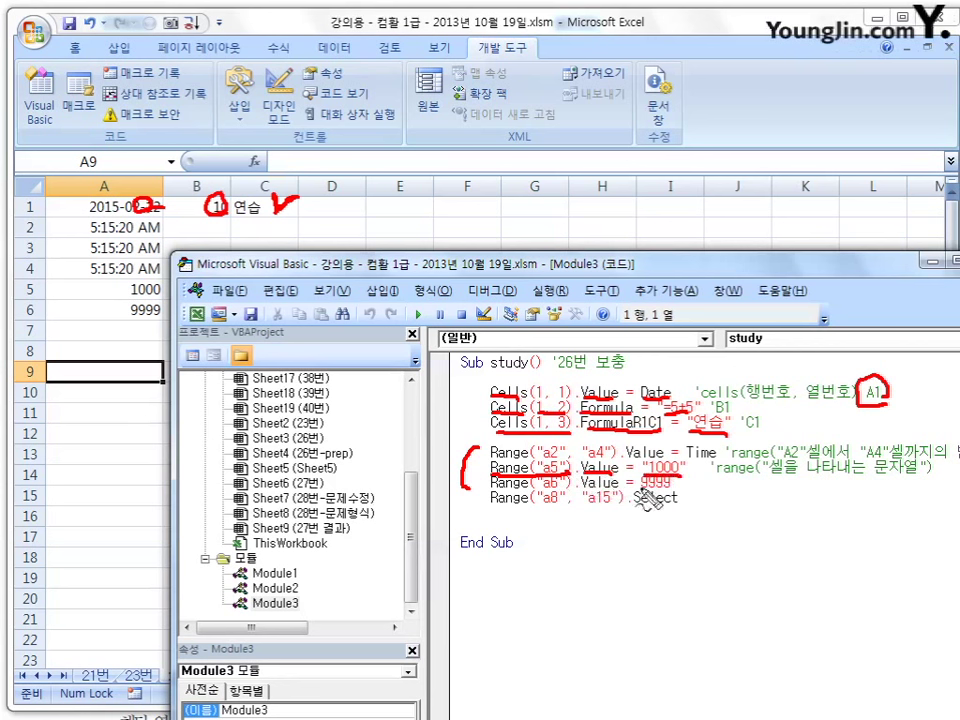
pyautogui.moveTo(490, 490); pyautogui.dragTo(672, 491)
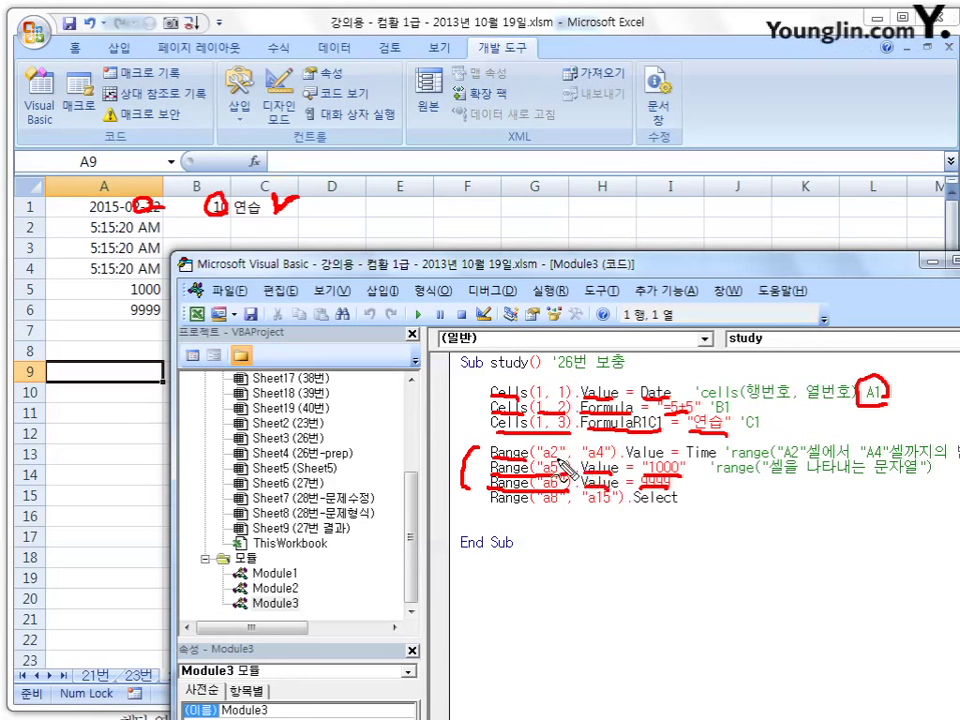
pyautogui.moveTo(778, 456); pyautogui.dragTo(958, 457)
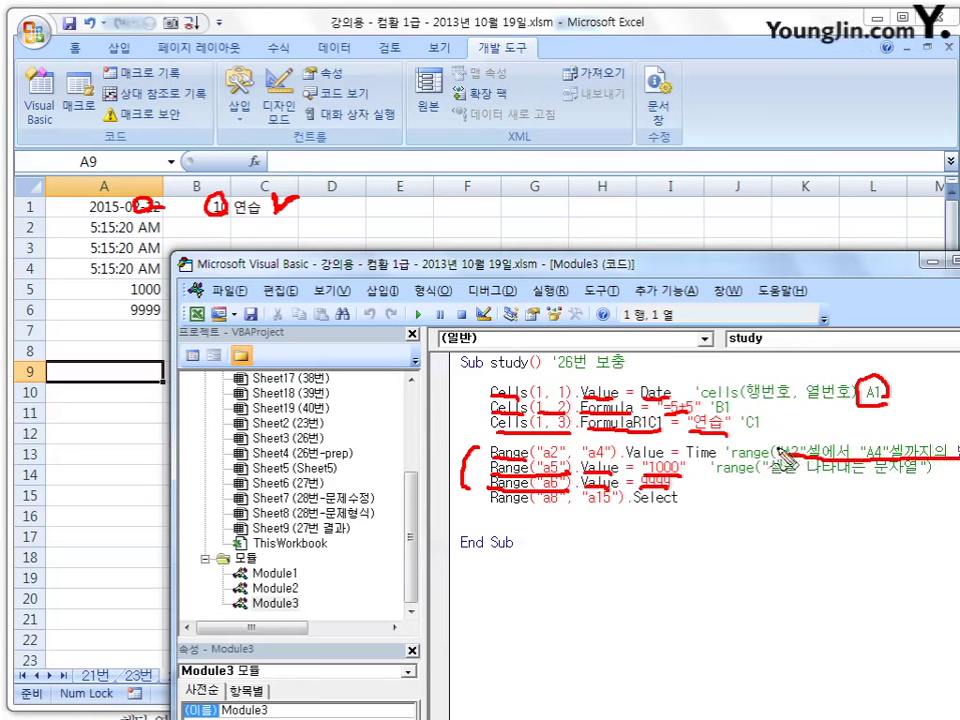
pyautogui.moveTo(786, 458)
pyautogui.mouseDown()
pyautogui.moveTo(798, 426)
pyautogui.moveTo(810, 440)
pyautogui.moveTo(788, 442)
pyautogui.mouseUp()
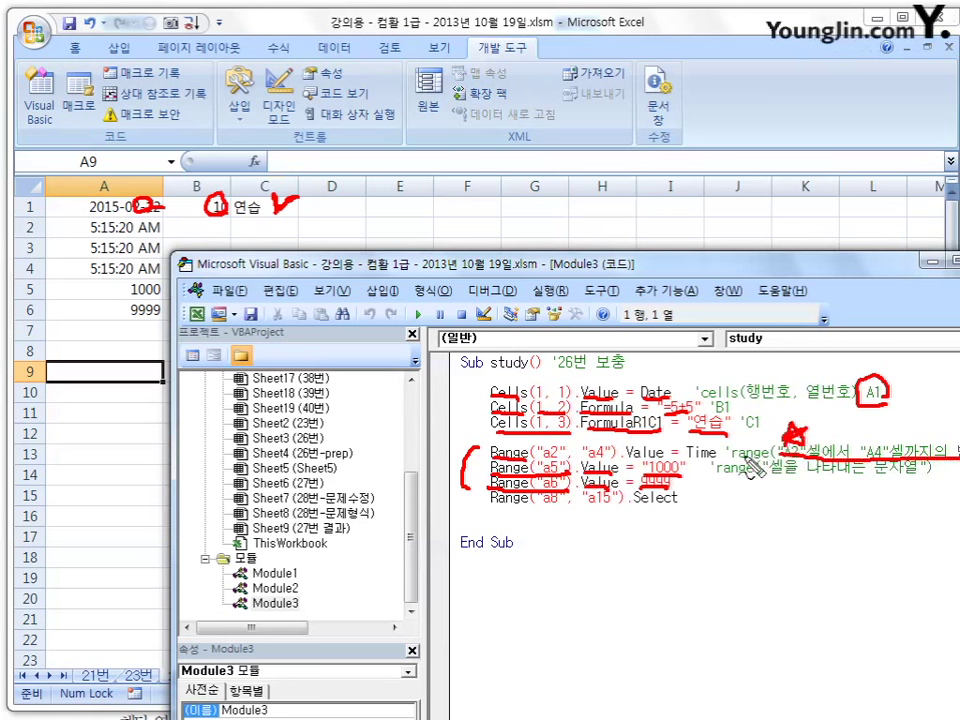
pyautogui.moveTo(538, 461); pyautogui.dragTo(602, 461)
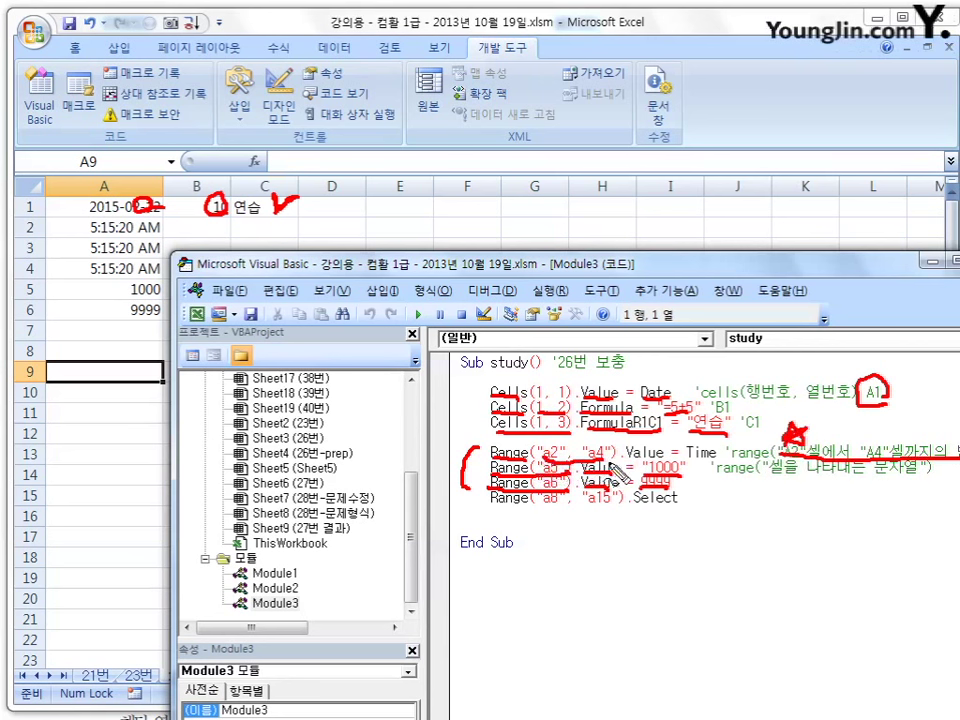
pyautogui.moveTo(690, 443); pyautogui.dragTo(686, 452)
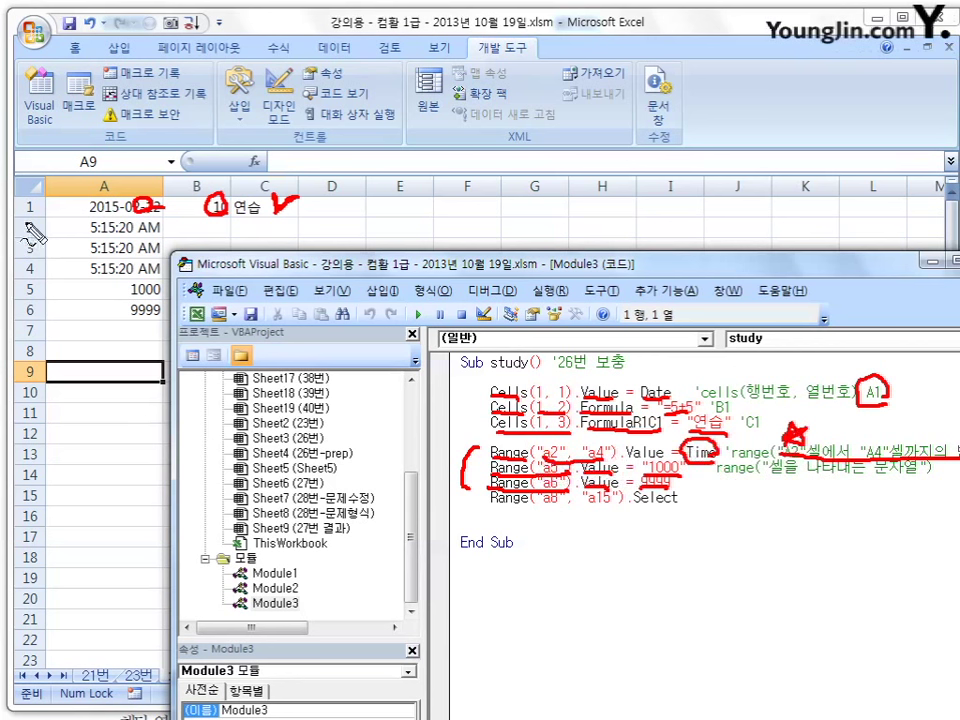
pyautogui.moveTo(80, 224); pyautogui.dragTo(78, 276)
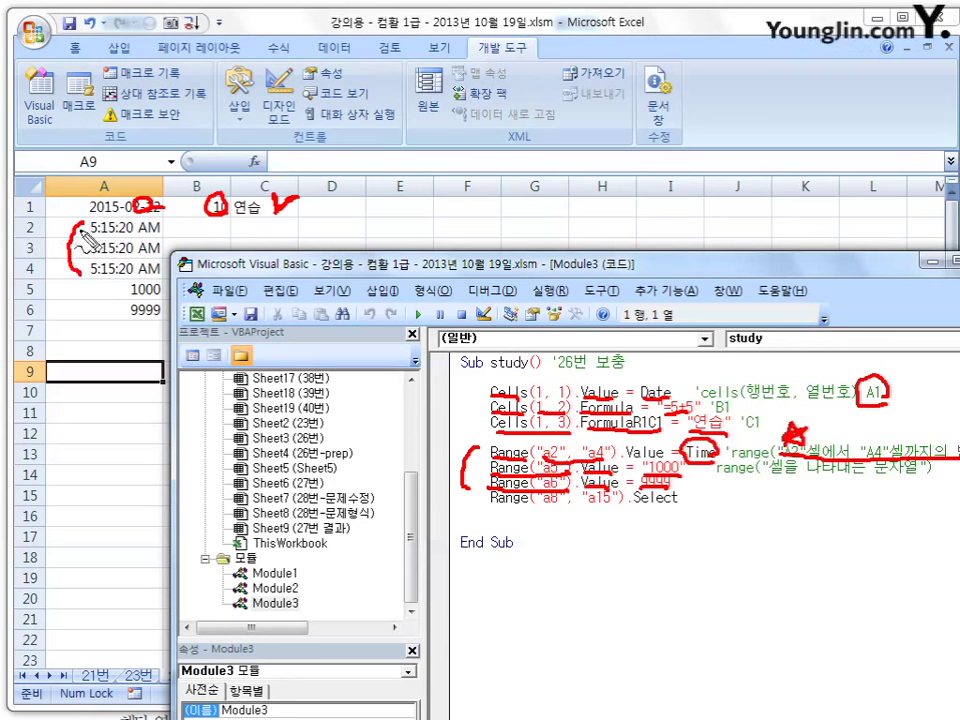
pyautogui.moveTo(152, 222); pyautogui.dragTo(137, 274)
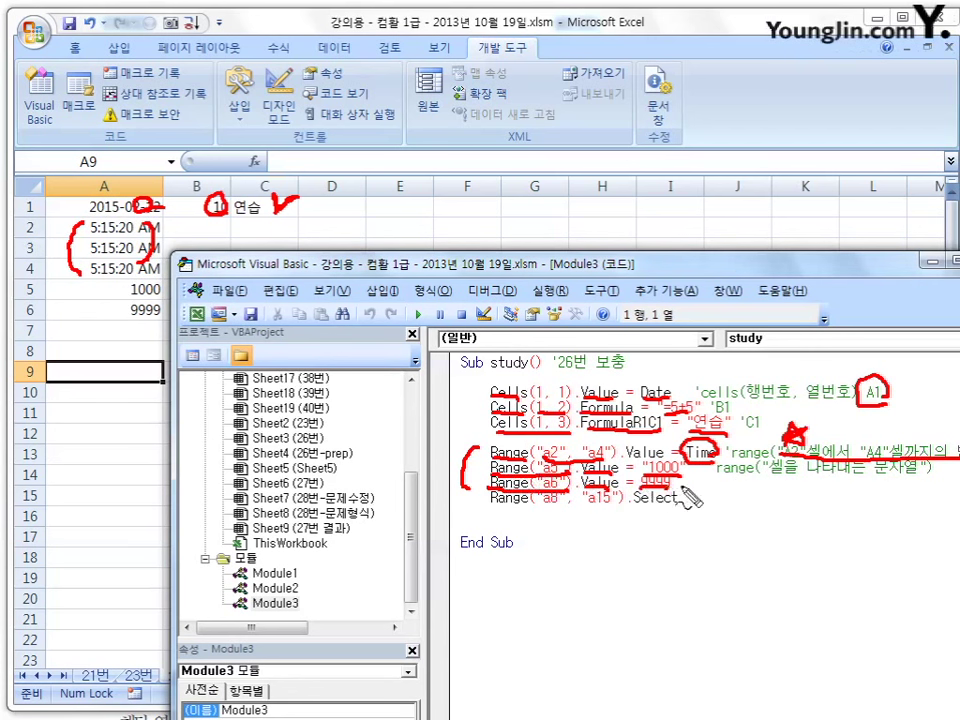
pyautogui.moveTo(142, 270); pyautogui.dragTo(137, 323)
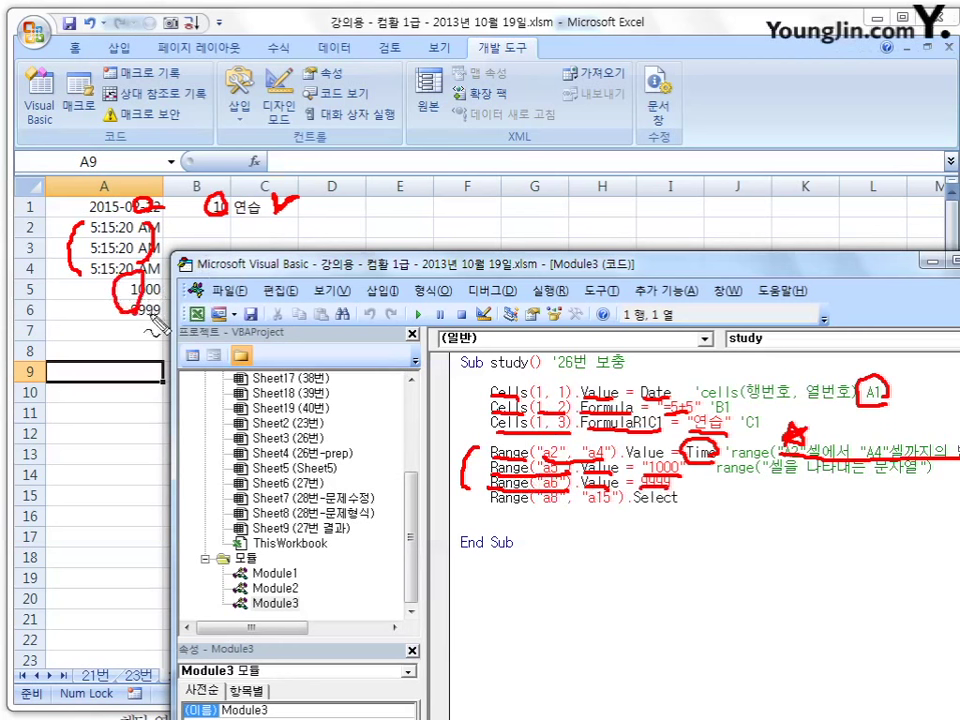
pyautogui.press('Escape')
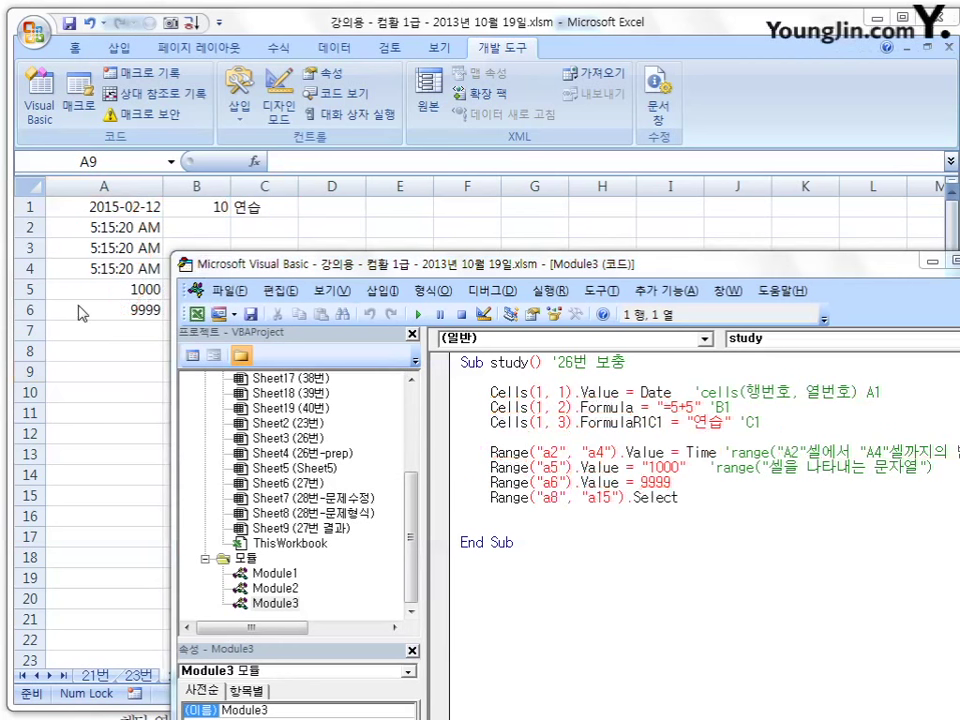
# Return to the 26번-prep worksheet and clear the contents of A1:C6.
pyautogui.click(499, 232)
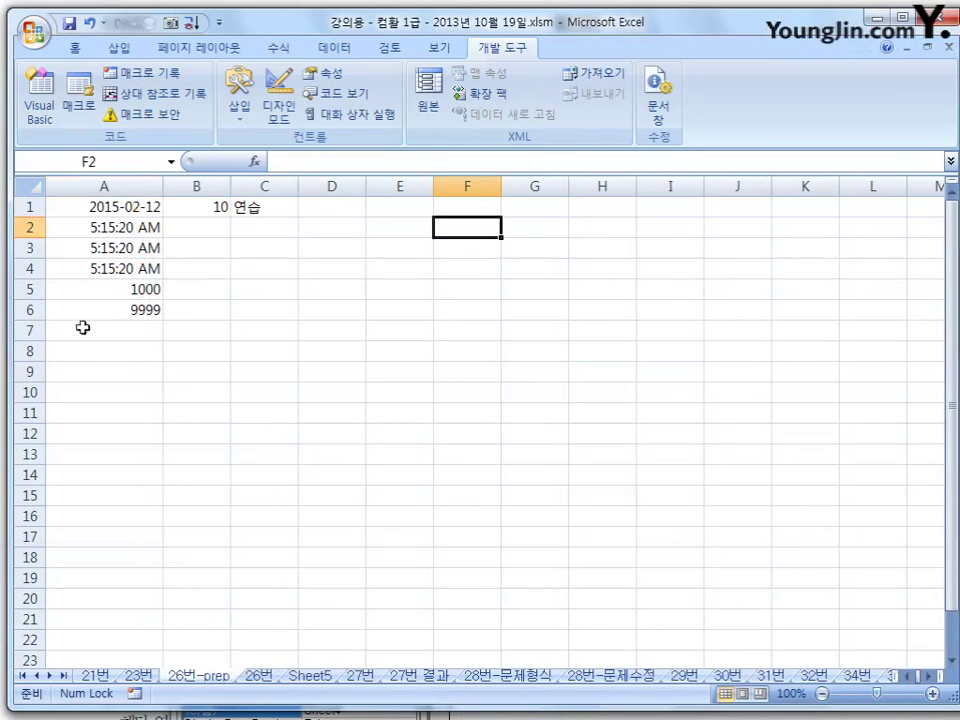
pyautogui.moveTo(100, 213); pyautogui.dragTo(249, 321)
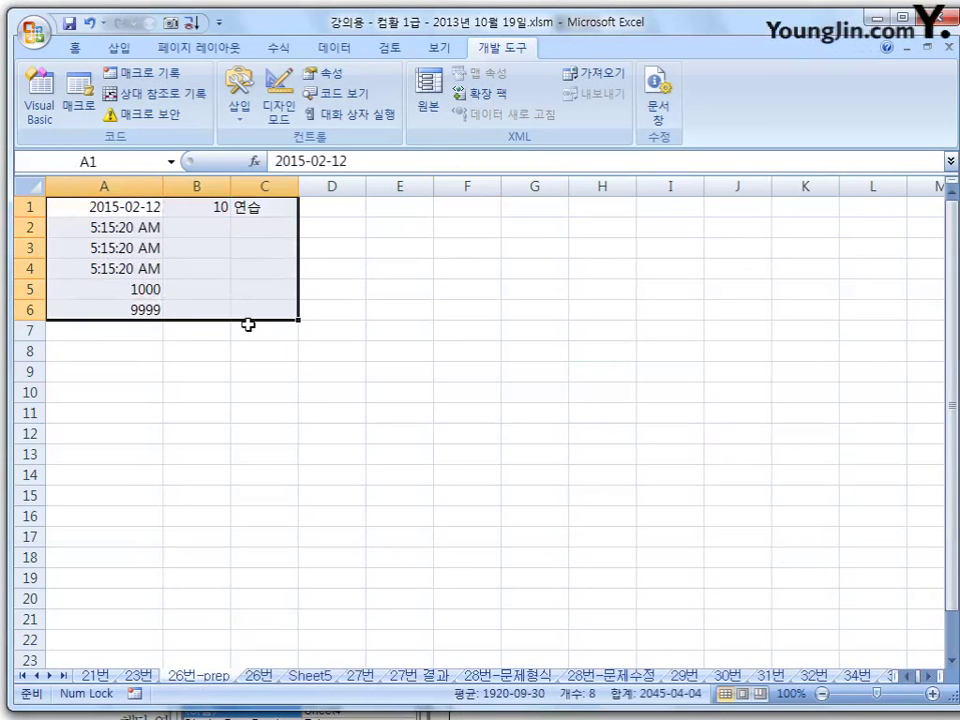
pyautogui.press('Delete')
pyautogui.click(230, 385)
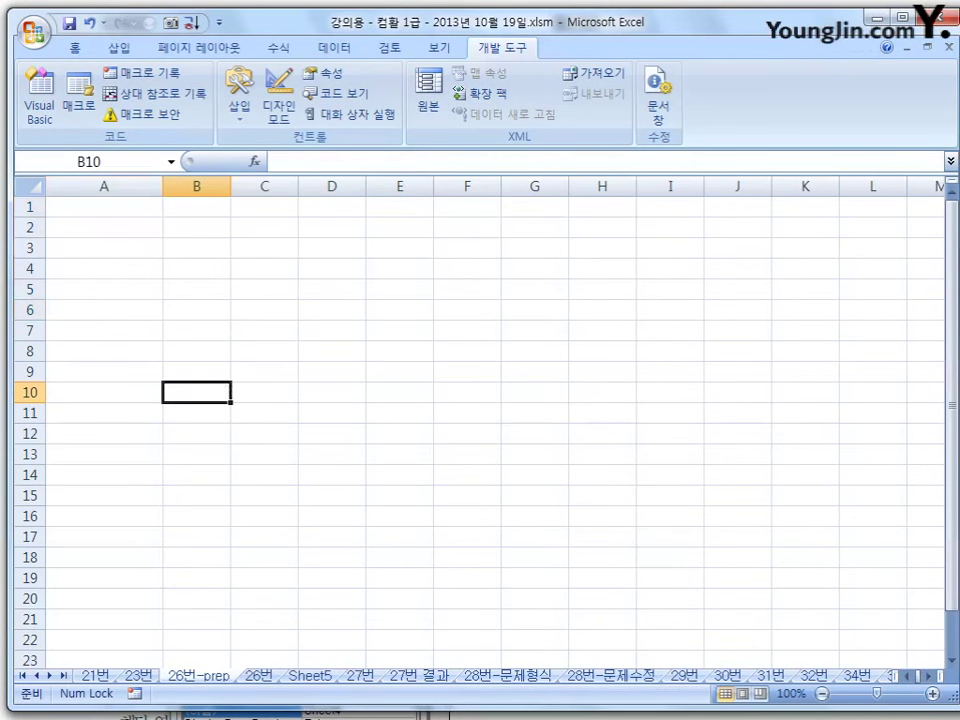
# Run the study macro on the 26번-prep sheet and check its output in A1, B1, C1 and A2:A4.
pyautogui.hotkey('alt', 'F11')
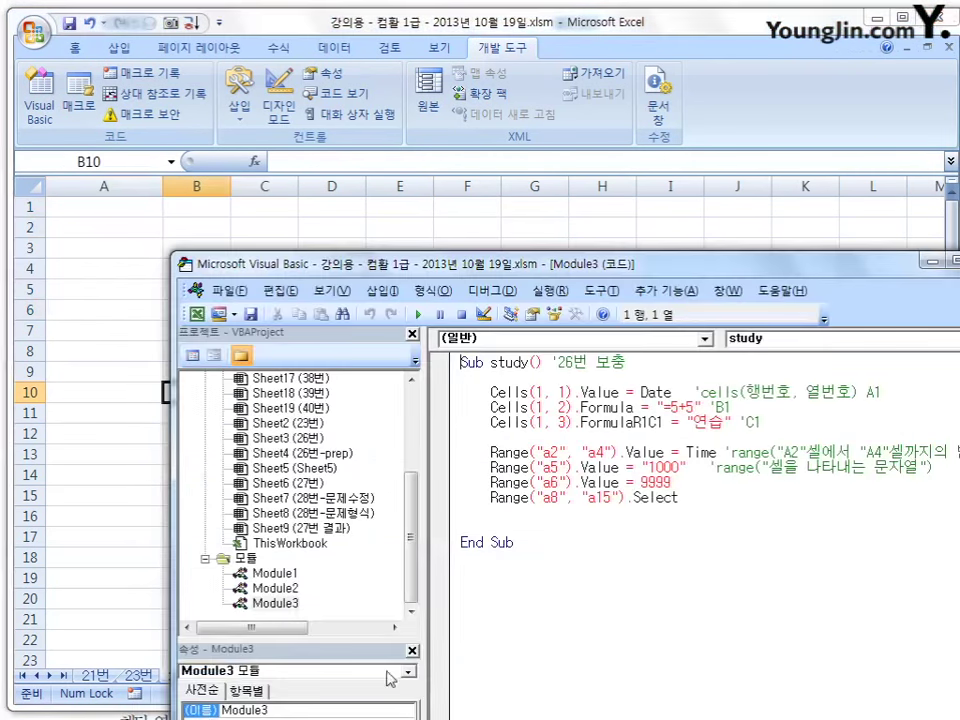
pyautogui.click(420, 316)
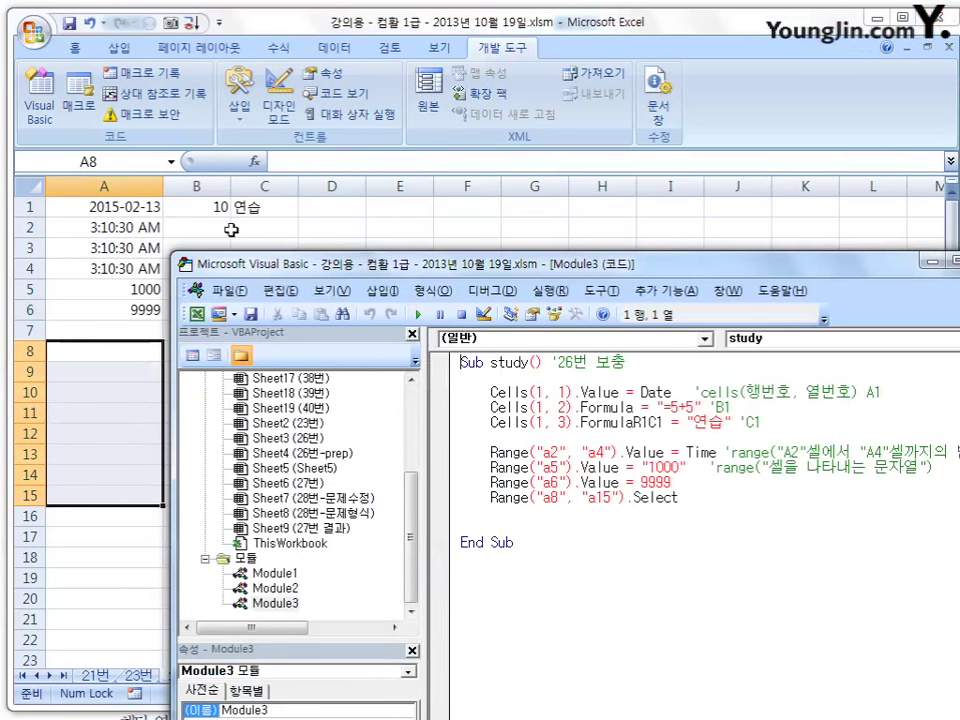
pyautogui.click(143, 207)
pyautogui.click(205, 207)
pyautogui.click(262, 206)
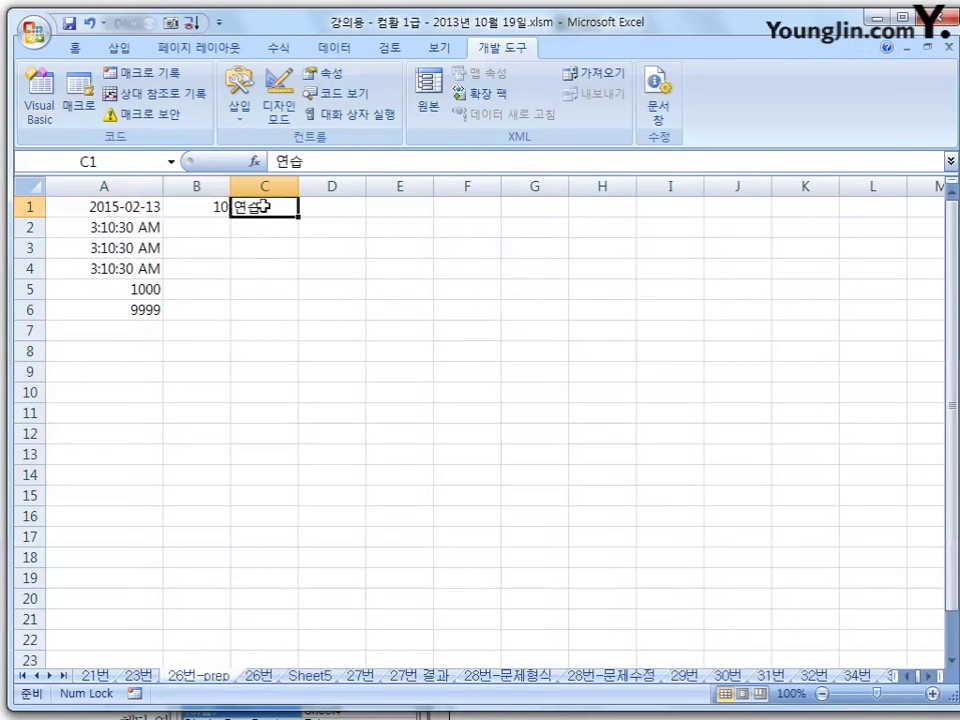
pyautogui.moveTo(125, 227); pyautogui.dragTo(131, 268)
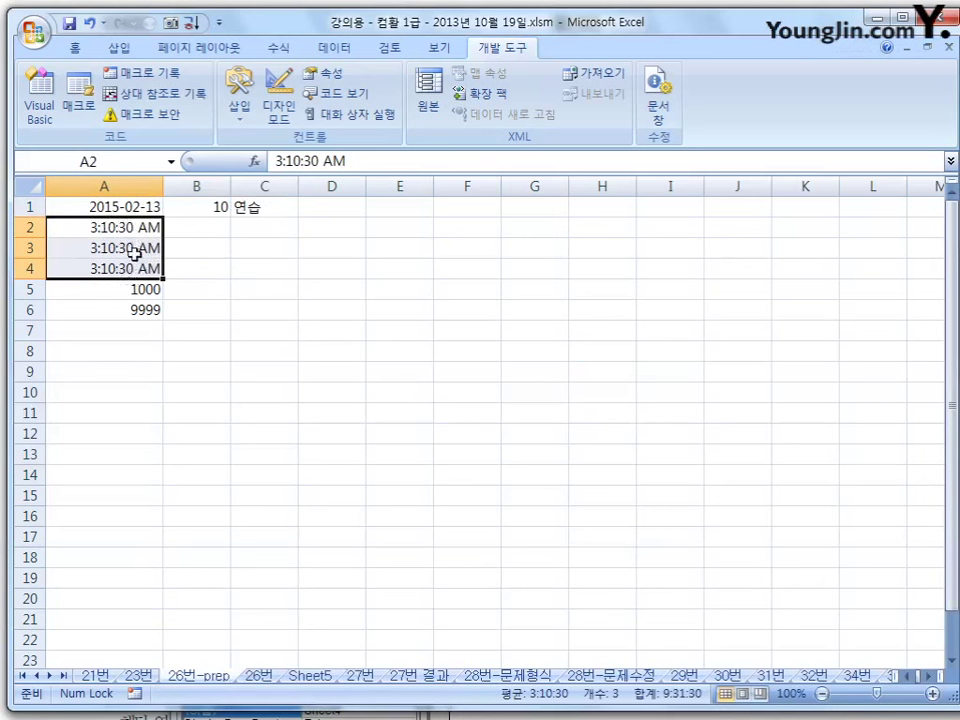
pyautogui.click(222, 256)
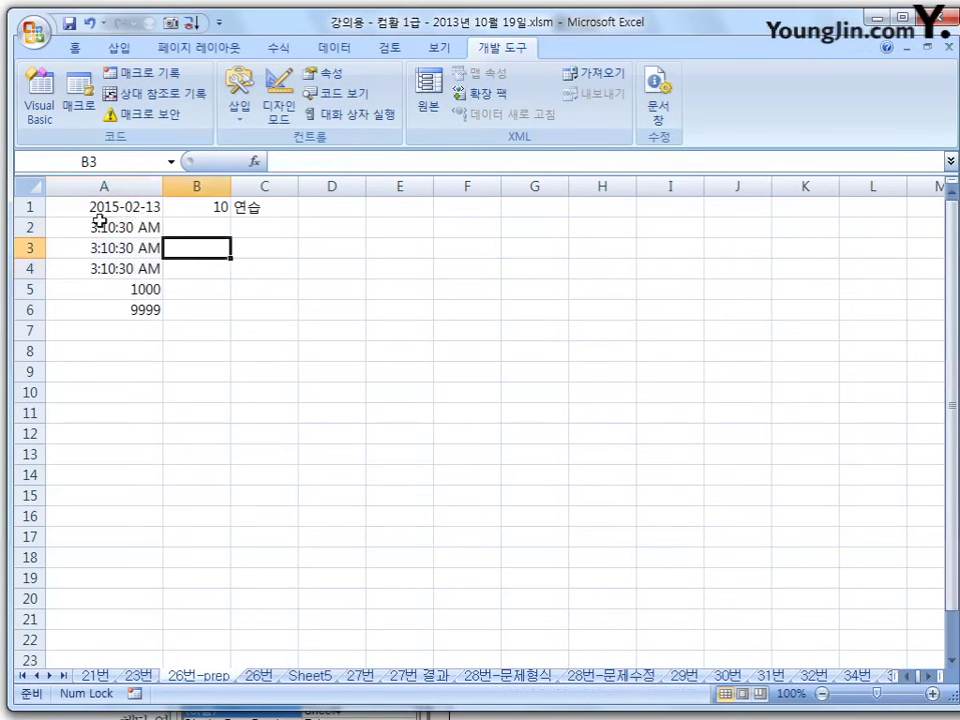
pyautogui.click(99, 210)
# Run the study macro again and check the A8:A15 range selected by its last Range statement.
pyautogui.hotkey('alt', 'F11')
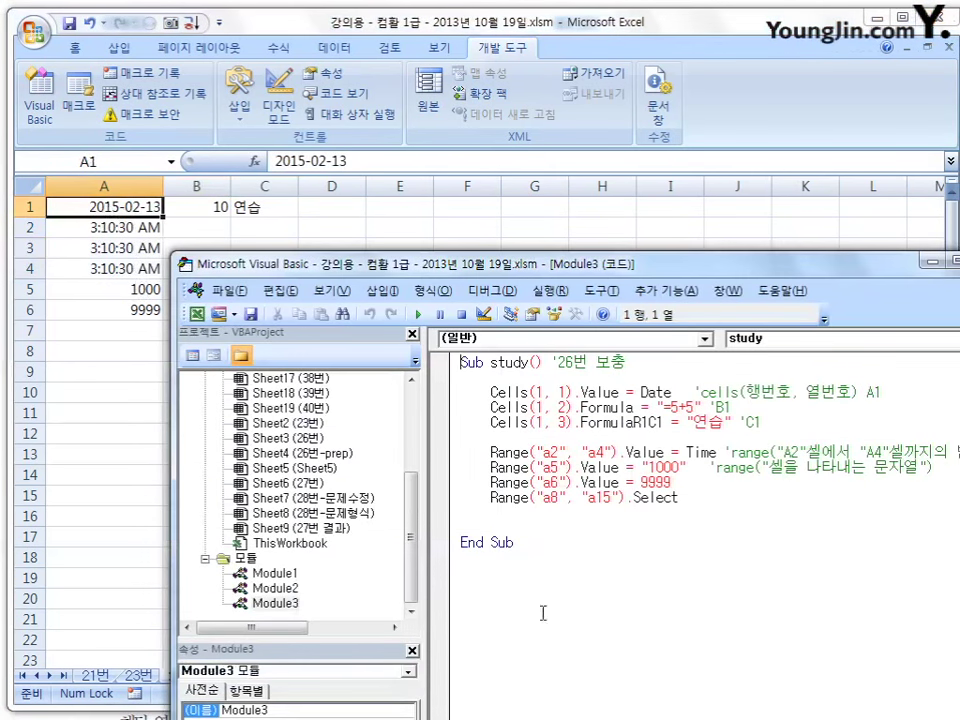
pyautogui.click(418, 316)
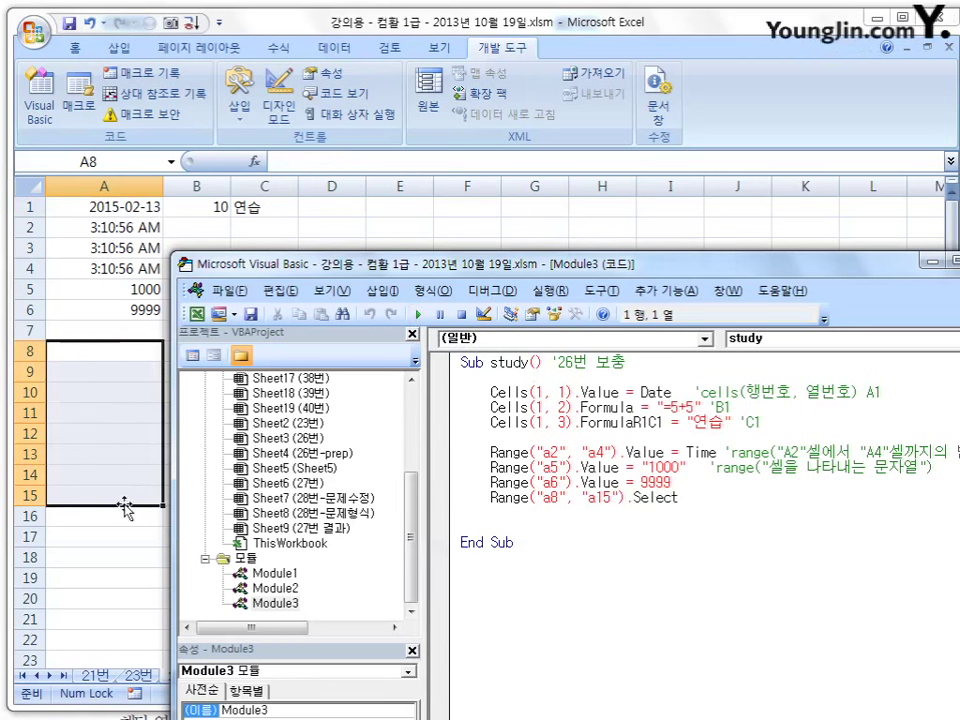
pyautogui.click(127, 534)
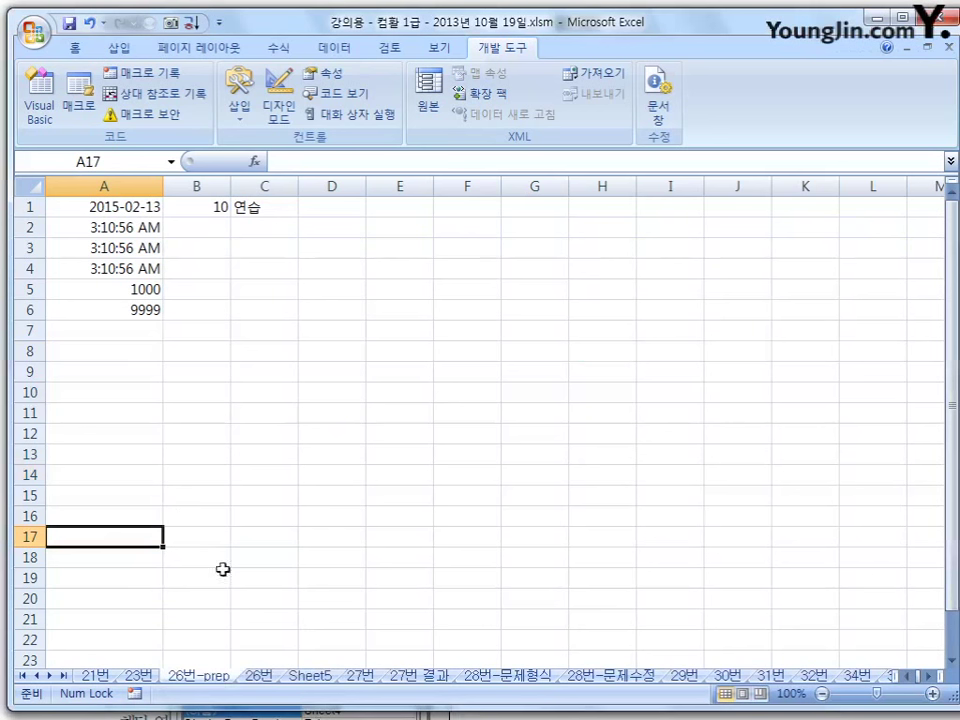
# Clear the contents of A1:C2 on the 26번 sheet.
pyautogui.click(259, 675)
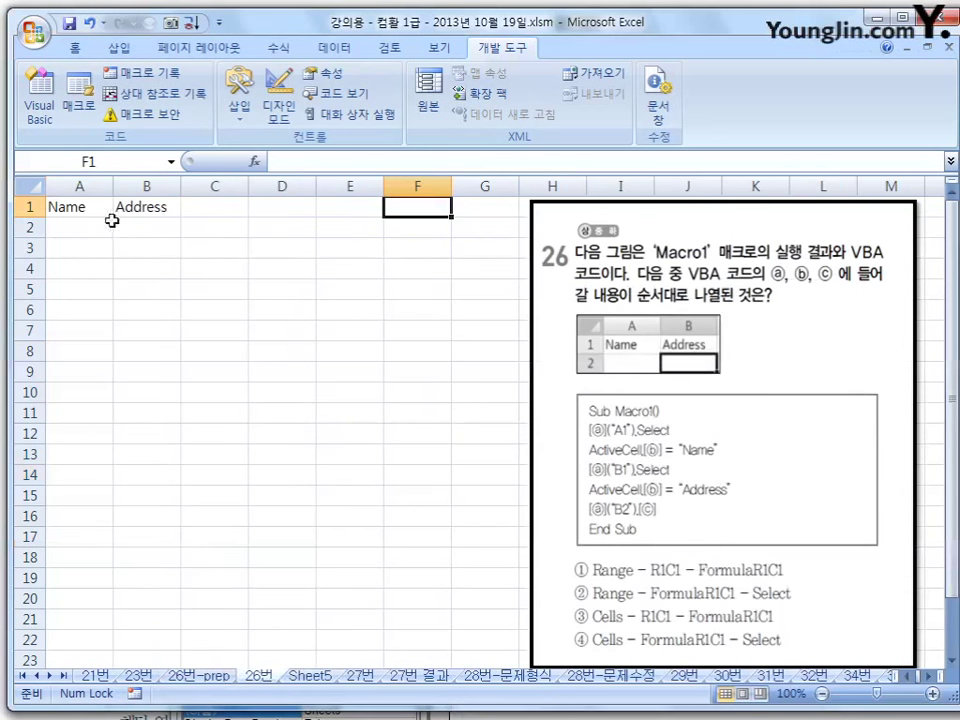
pyautogui.click(80, 248)
pyautogui.moveTo(94, 210); pyautogui.dragTo(199, 242)
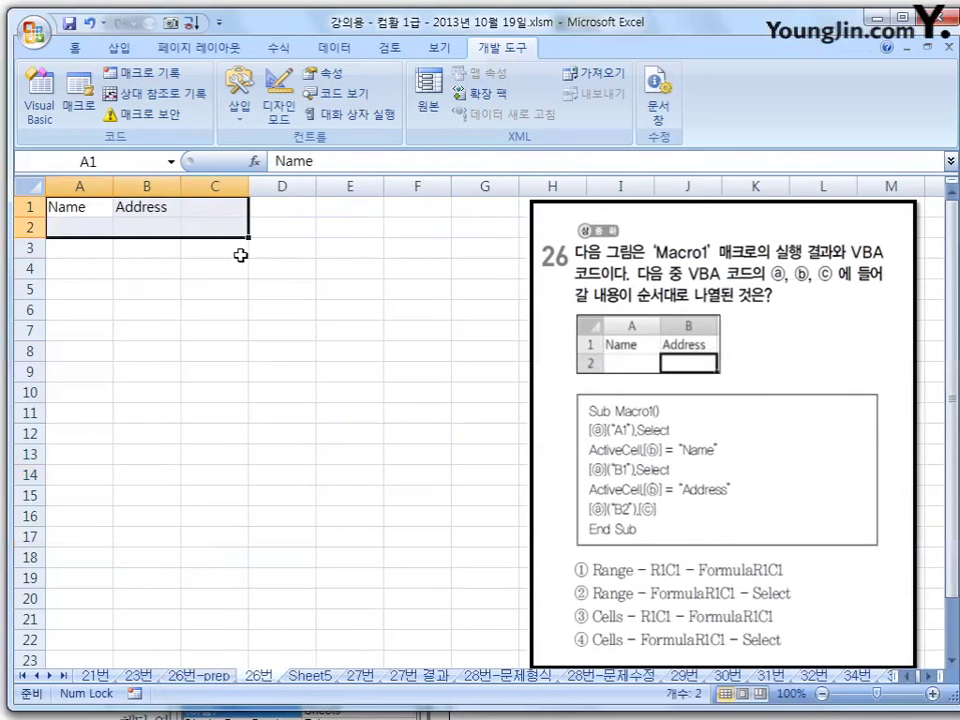
pyautogui.press('Delete')
pyautogui.click(179, 306)
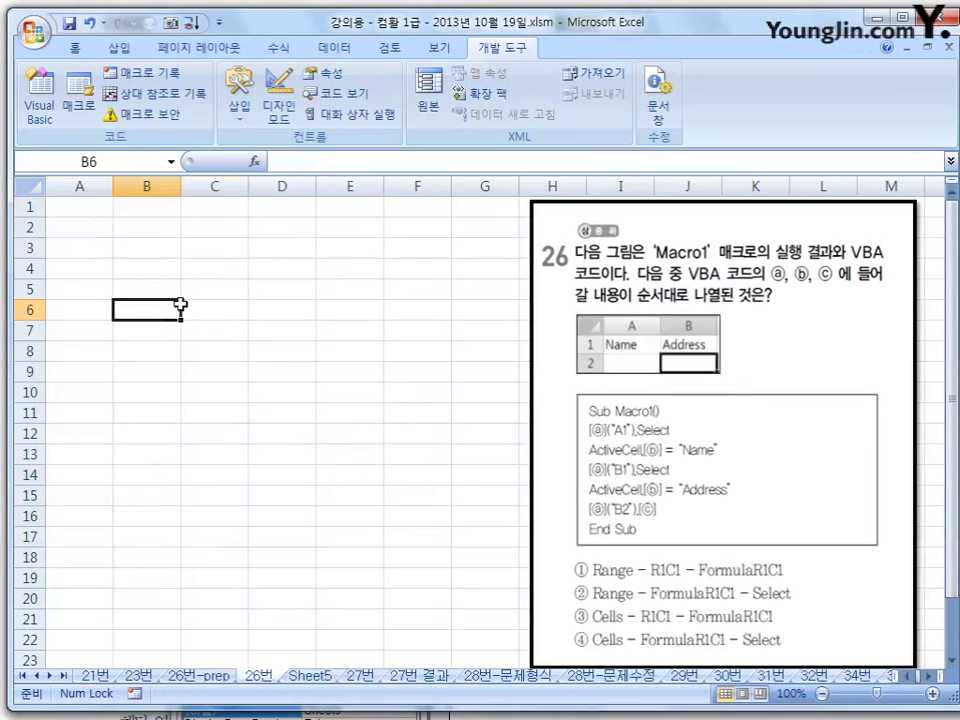
# Open the code of Module2 and run the macro1 procedure on the 26번 sheet.
pyautogui.click(85, 212)
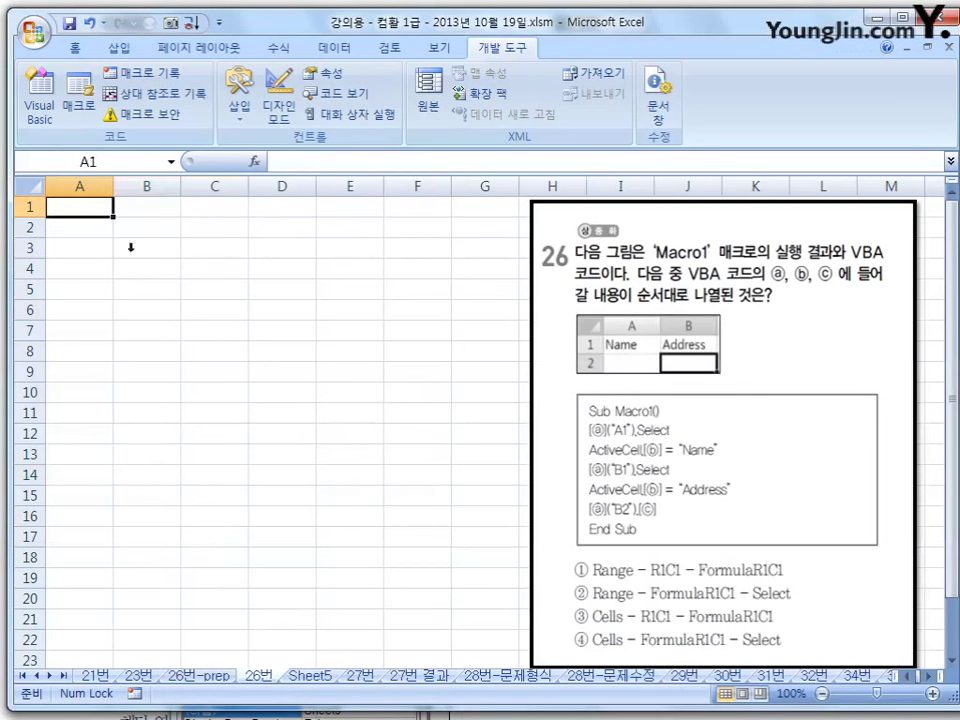
pyautogui.click(40, 100)
pyautogui.doubleClick(288, 590)
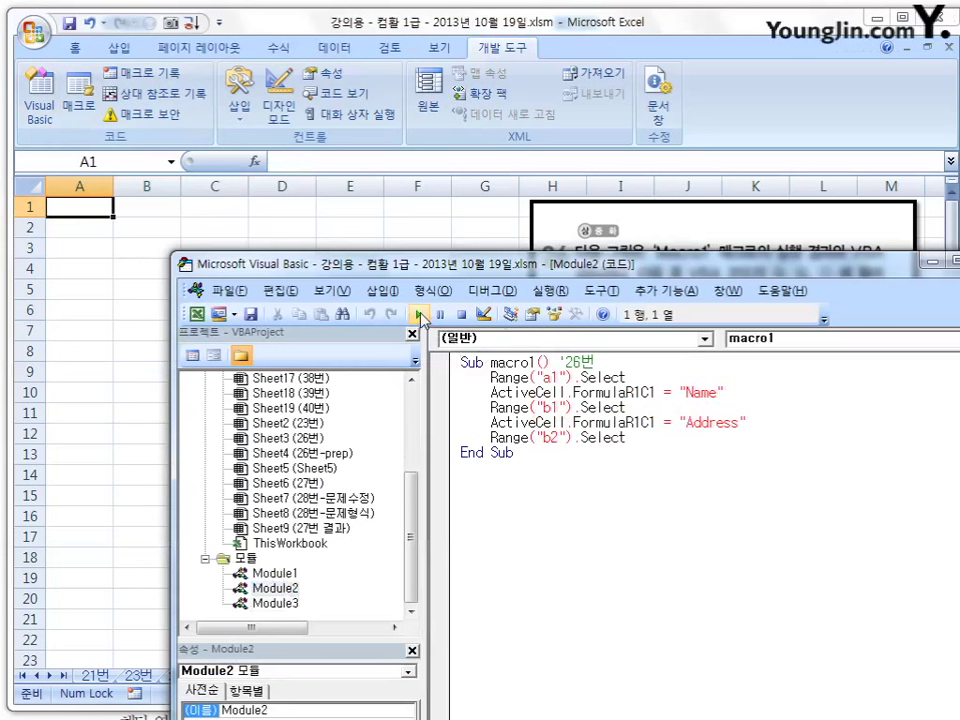
pyautogui.click(419, 314)
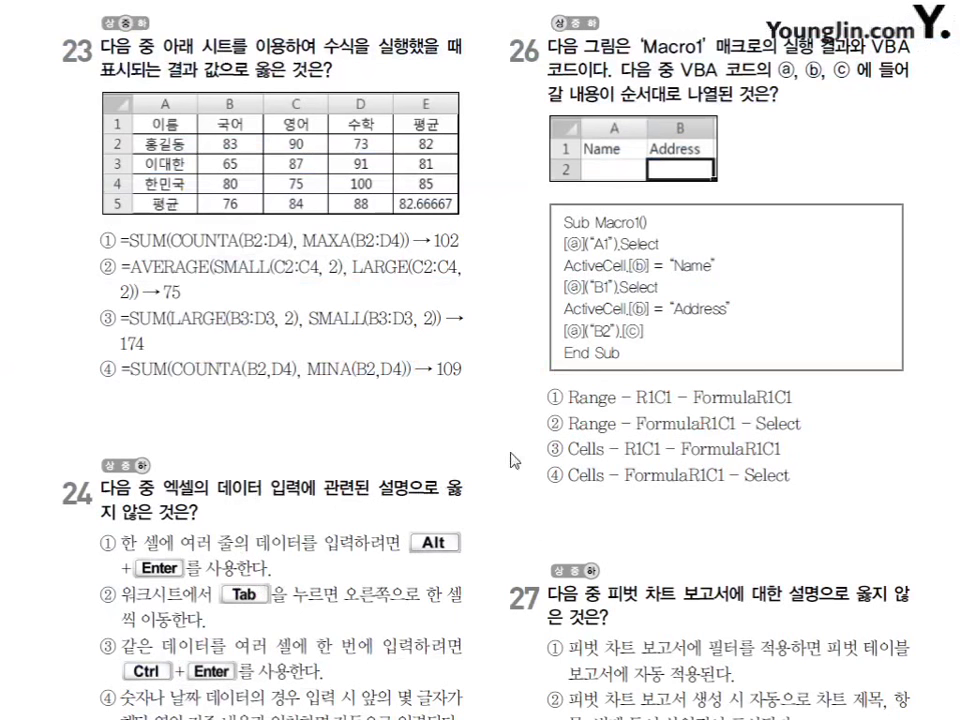
# Read question 27 in the exam document and temporarily circle the word 않은 in red.
pyautogui.scroll(-3, 532, 474)
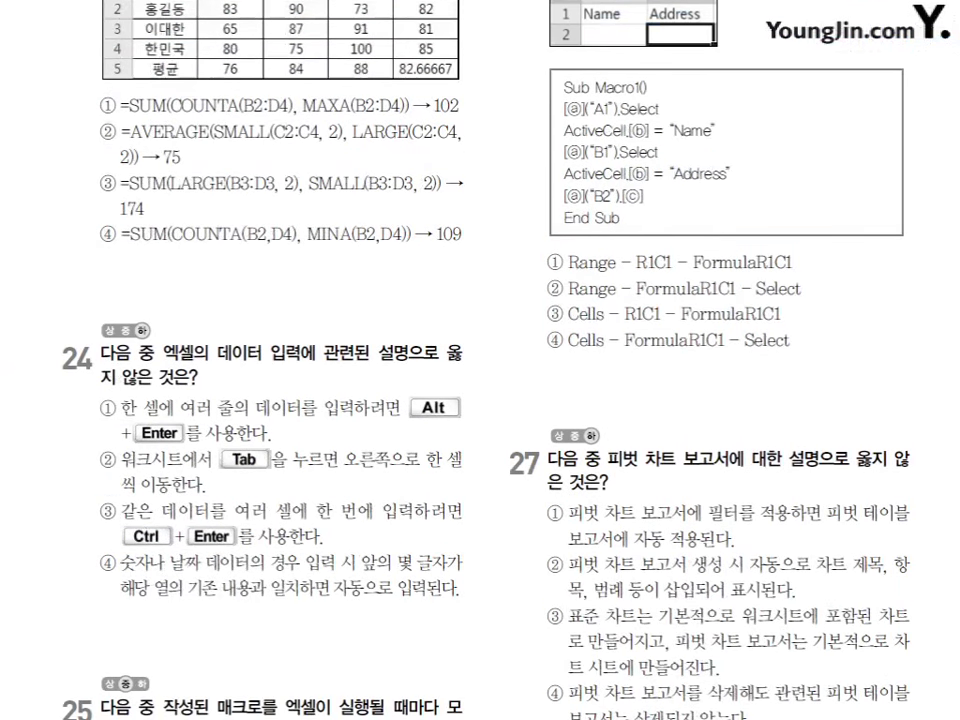
pyautogui.scroll(-6, 386, 420)
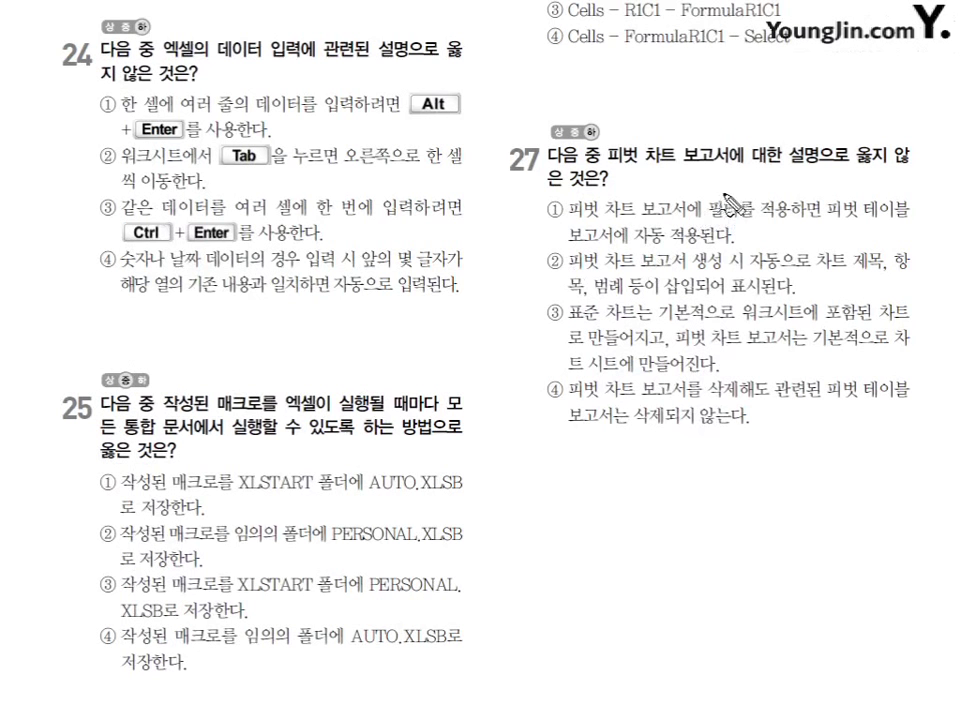
pyautogui.moveTo(900, 146); pyautogui.dragTo(894, 158)
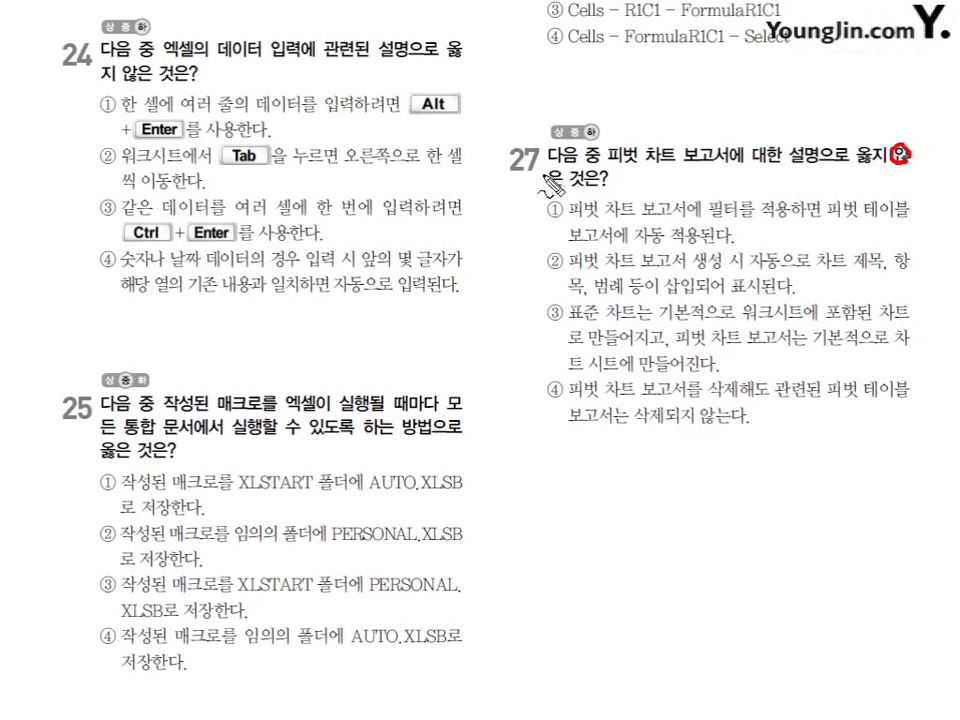
pyautogui.moveTo(552, 176); pyautogui.dragTo(547, 186)
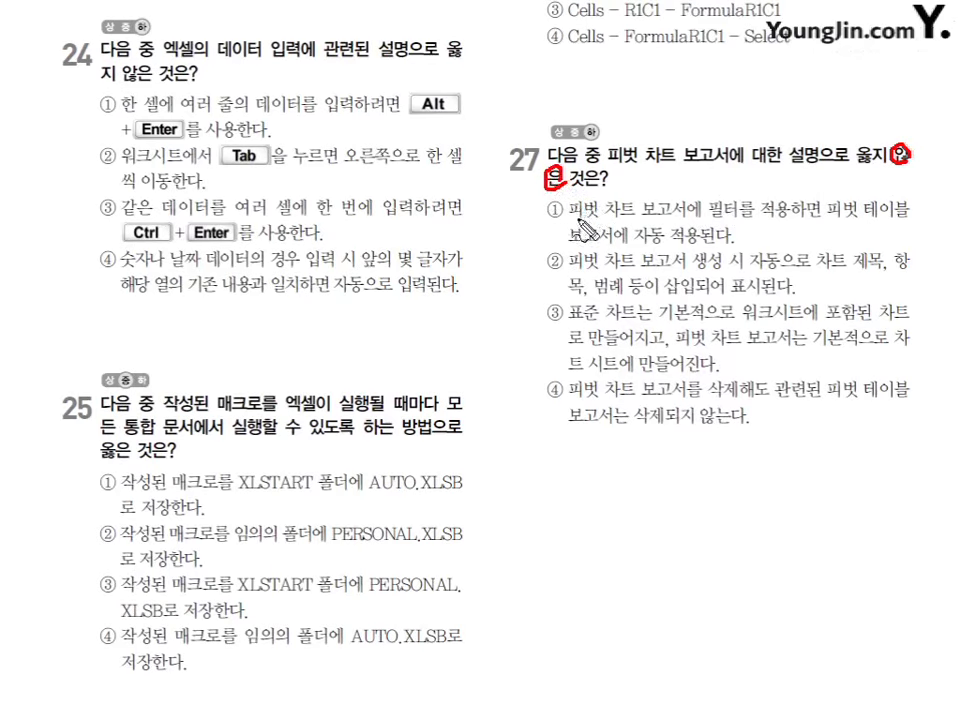
pyautogui.press('Escape')
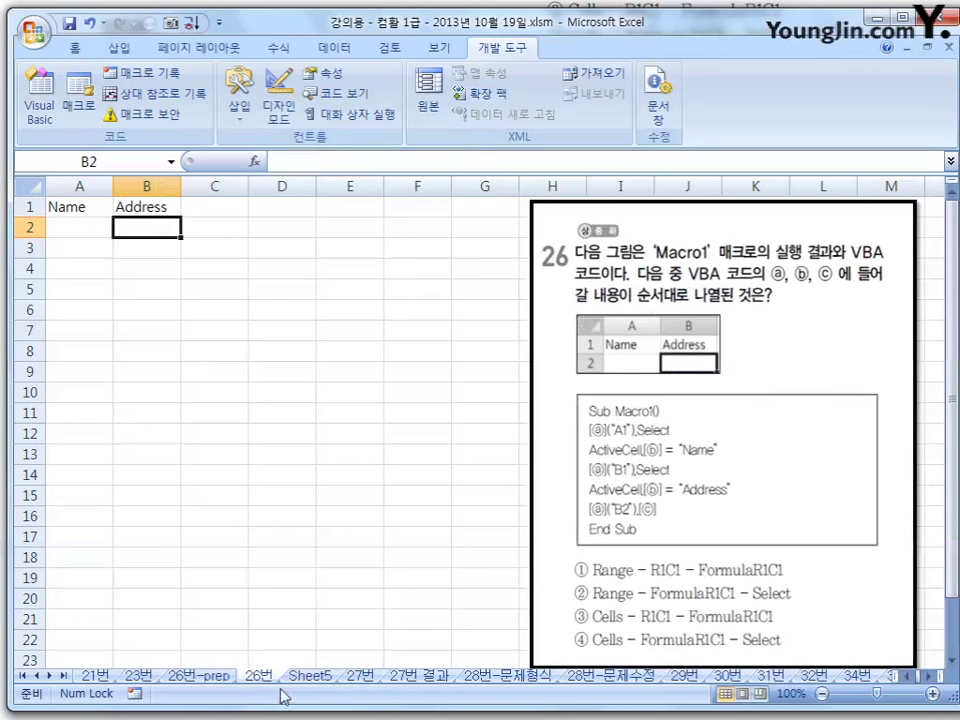
# Open the 27번 worksheet and move the question 27 picture farther to the right of the data table.
pyautogui.click(360, 676)
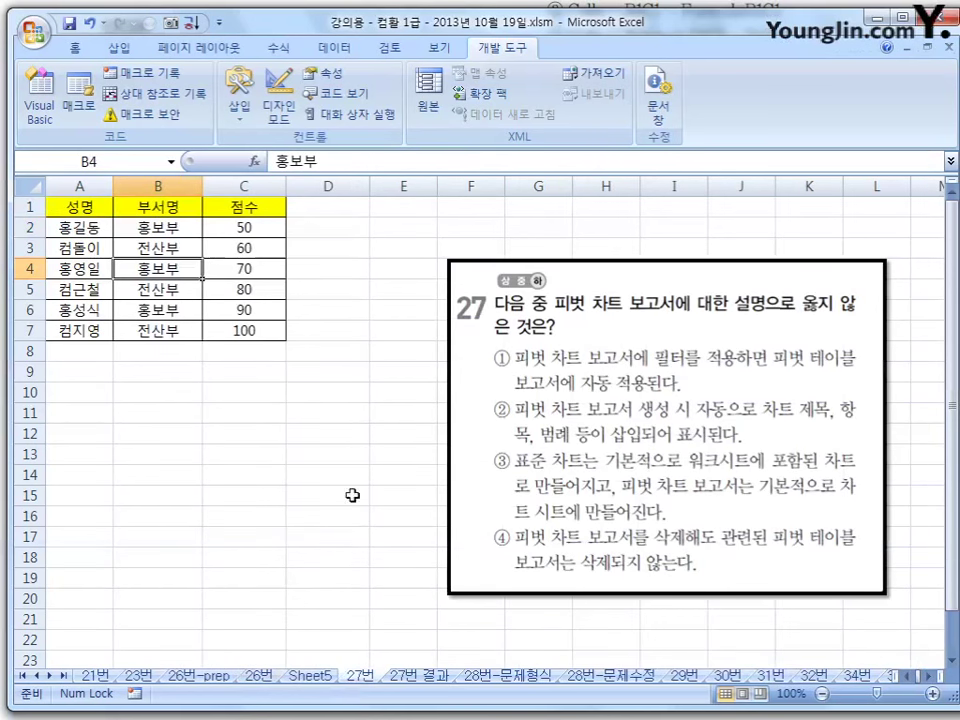
pyautogui.click(718, 279)
pyautogui.moveTo(718, 279); pyautogui.dragTo(762, 279)
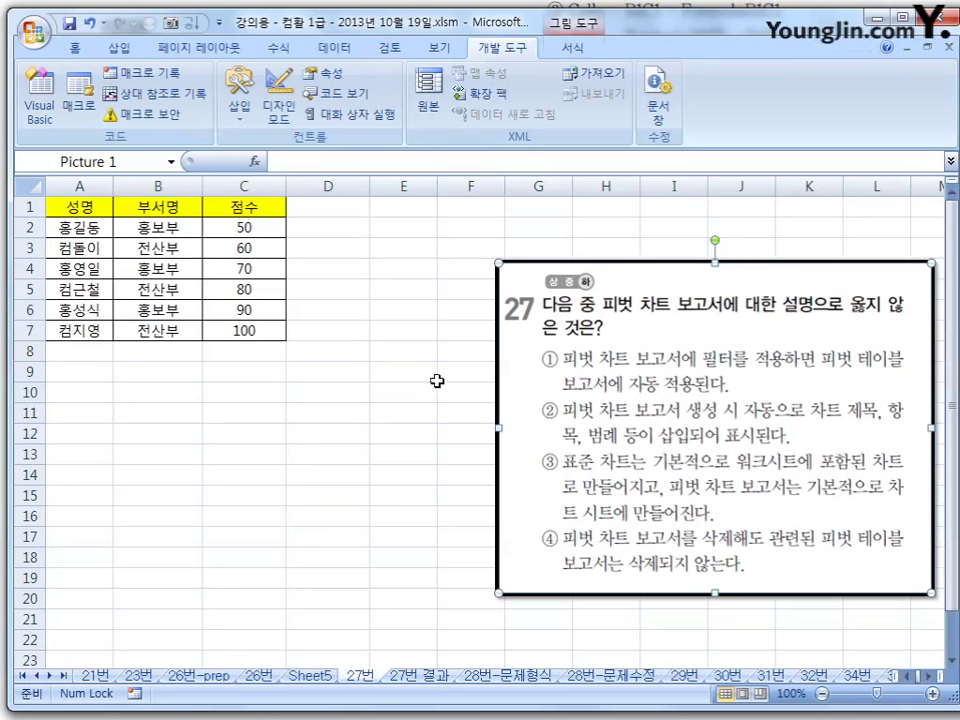
# Insert a pivot chart from the data in A1:C7, placed on the existing 27번 worksheet at cell A10.
pyautogui.click(170, 270)
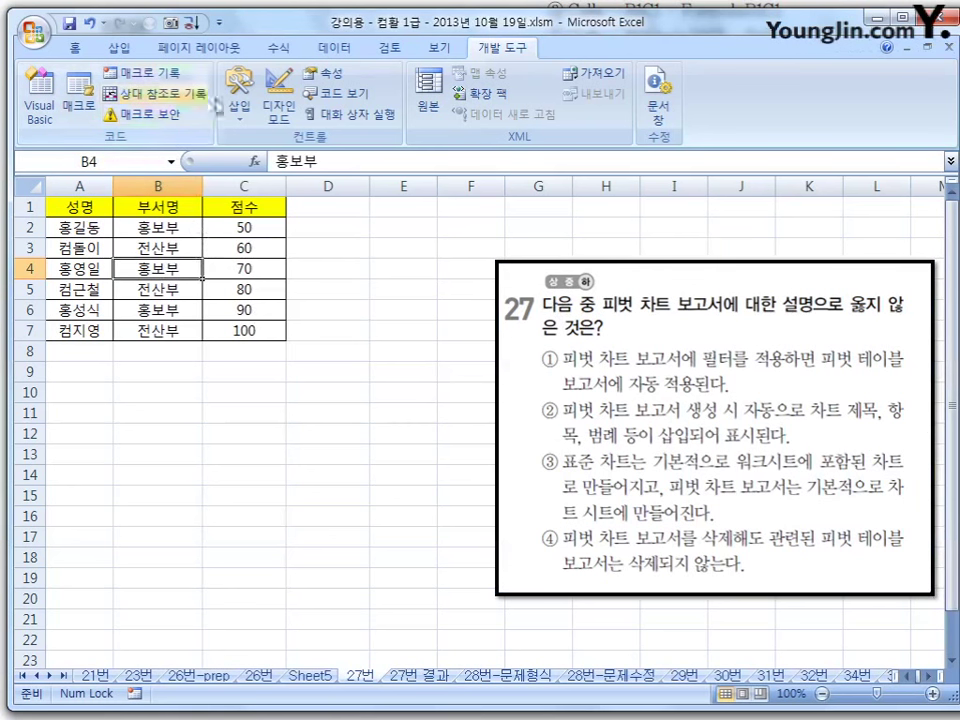
pyautogui.click(122, 50)
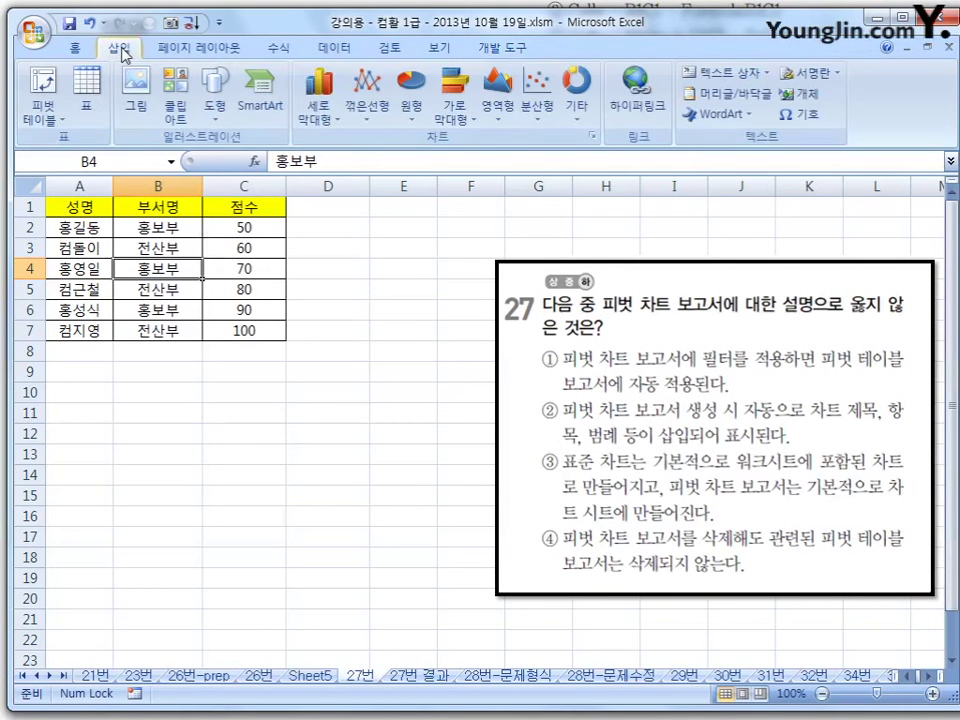
pyautogui.click(44, 112)
pyautogui.click(103, 162)
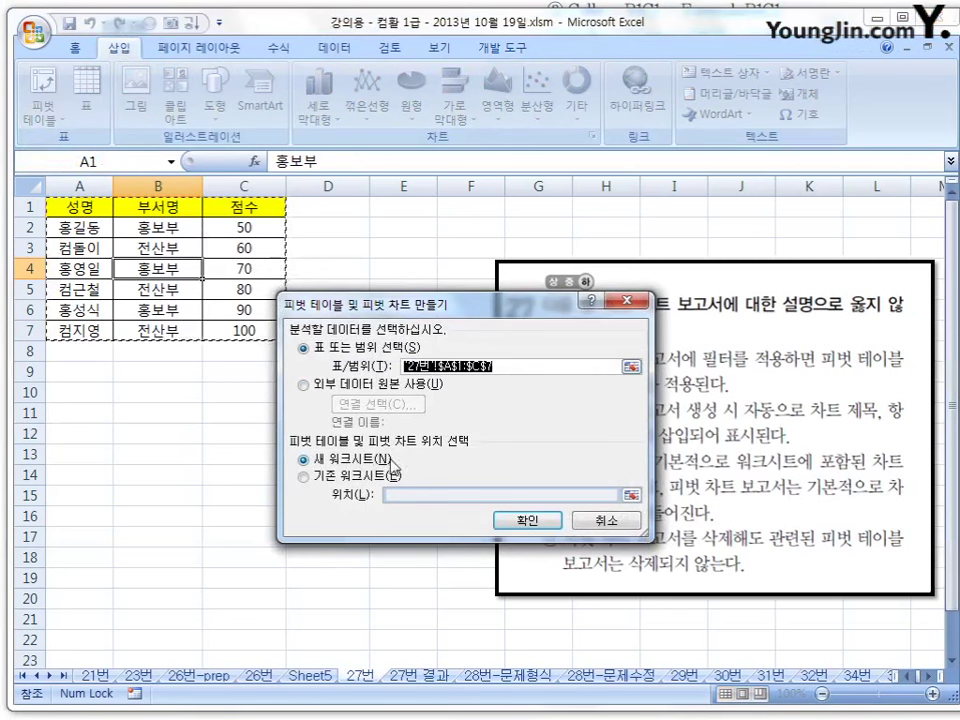
pyautogui.moveTo(410, 303); pyautogui.dragTo(233, 282)
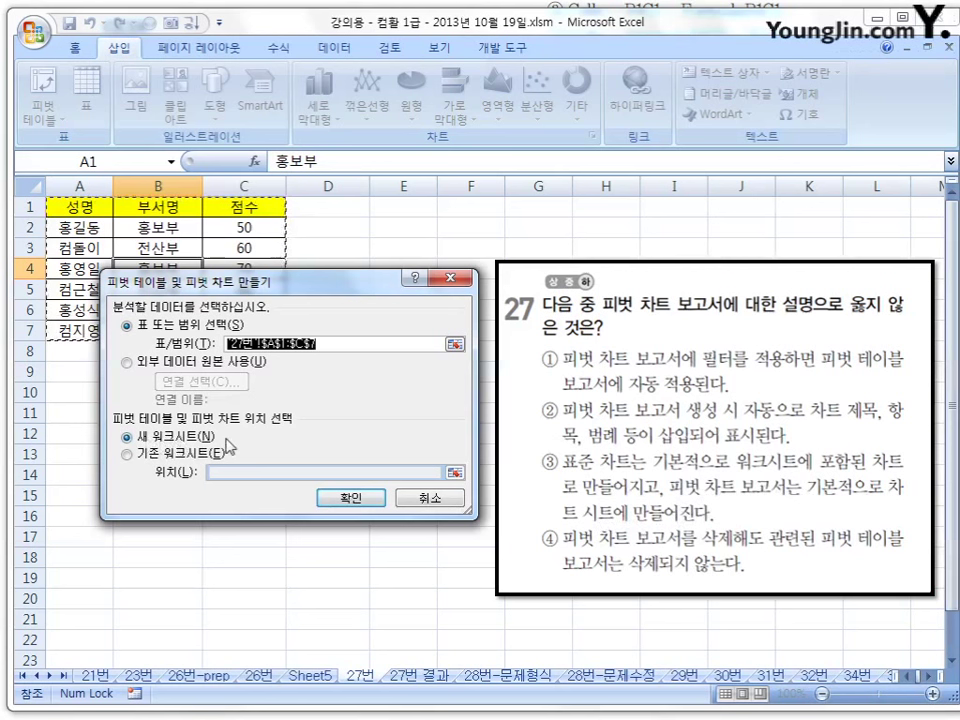
pyautogui.click(127, 454)
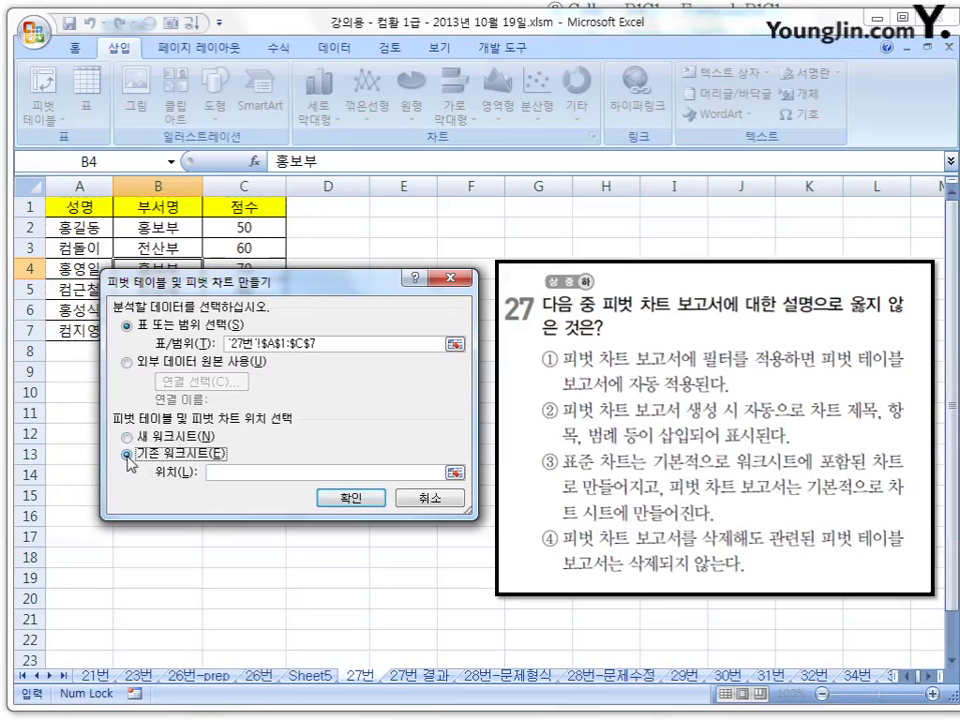
pyautogui.click(231, 470)
pyautogui.click(86, 386)
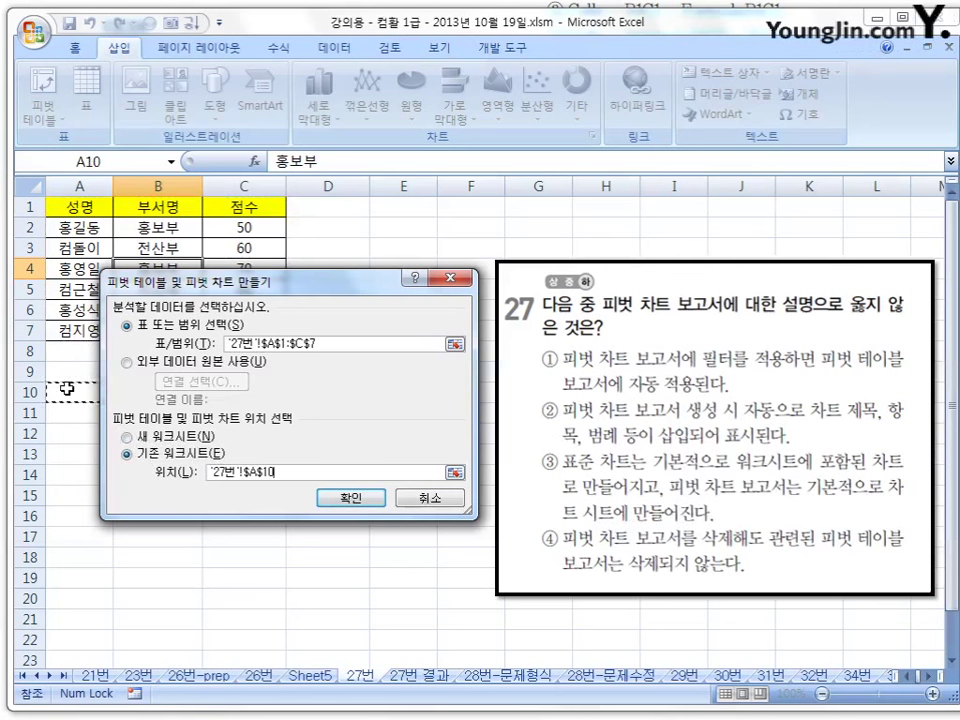
pyautogui.click(352, 497)
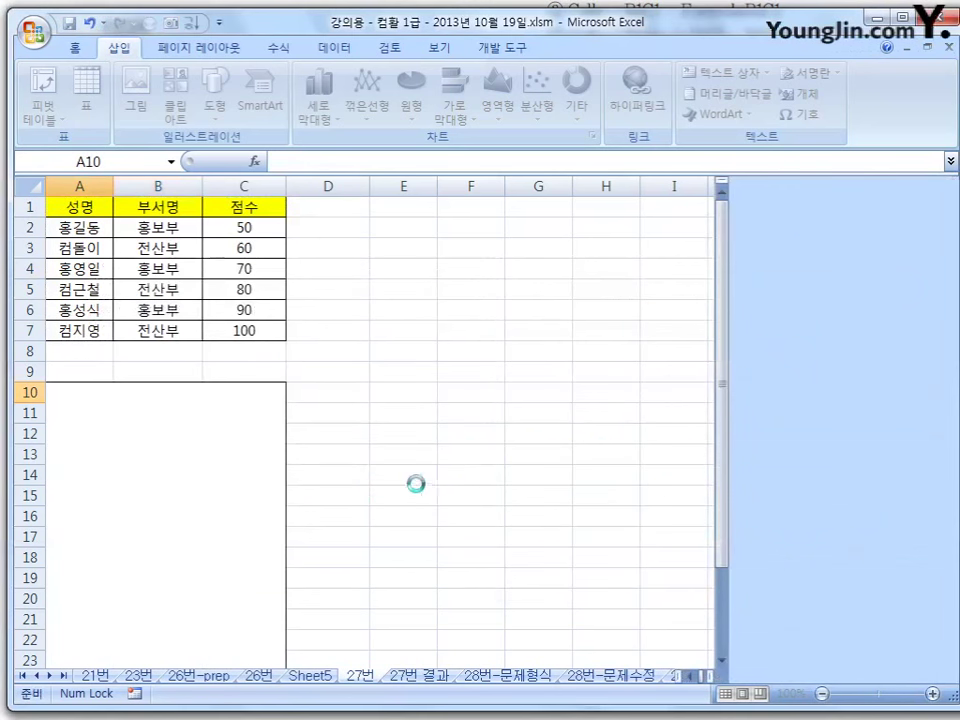
# Add the 성명, 부서명 and 점수 fields to the pivot chart report.
pyautogui.click(553, 239)
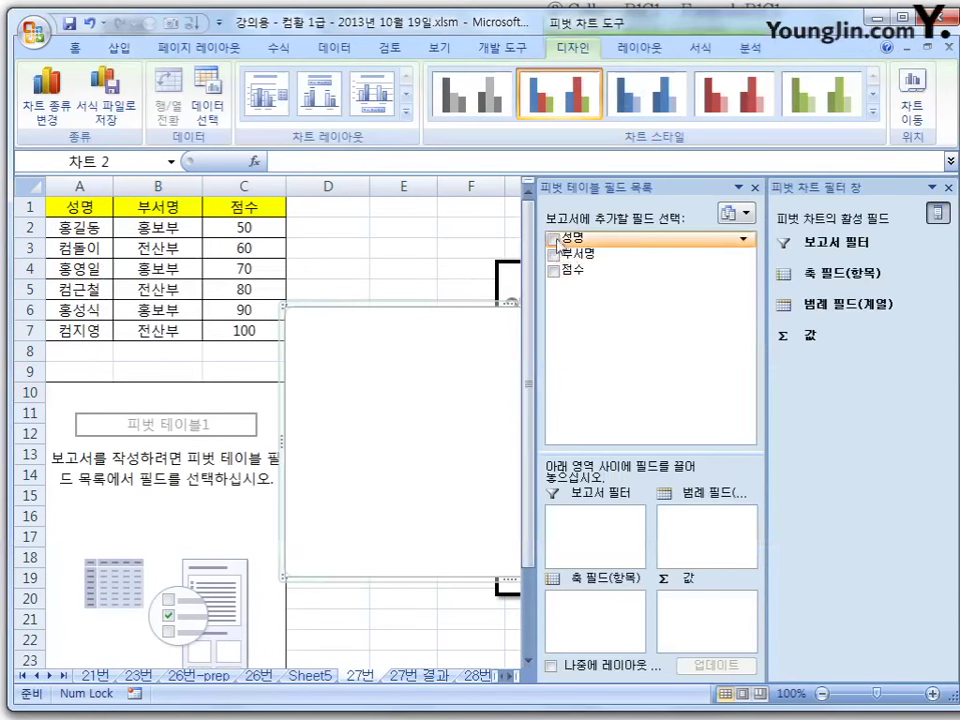
pyautogui.click(555, 255)
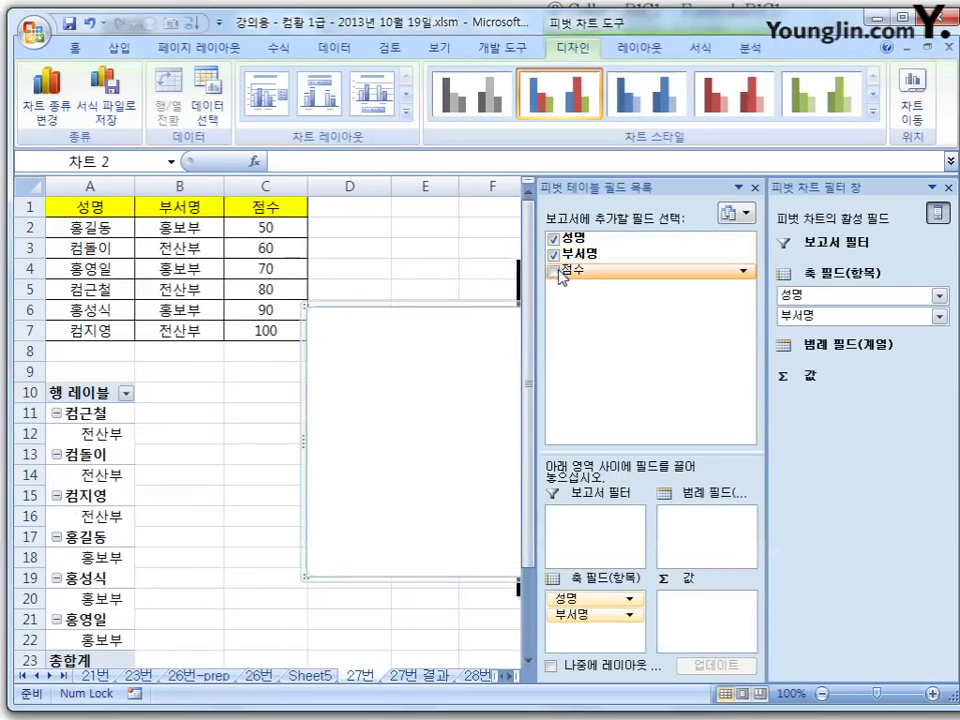
pyautogui.click(555, 270)
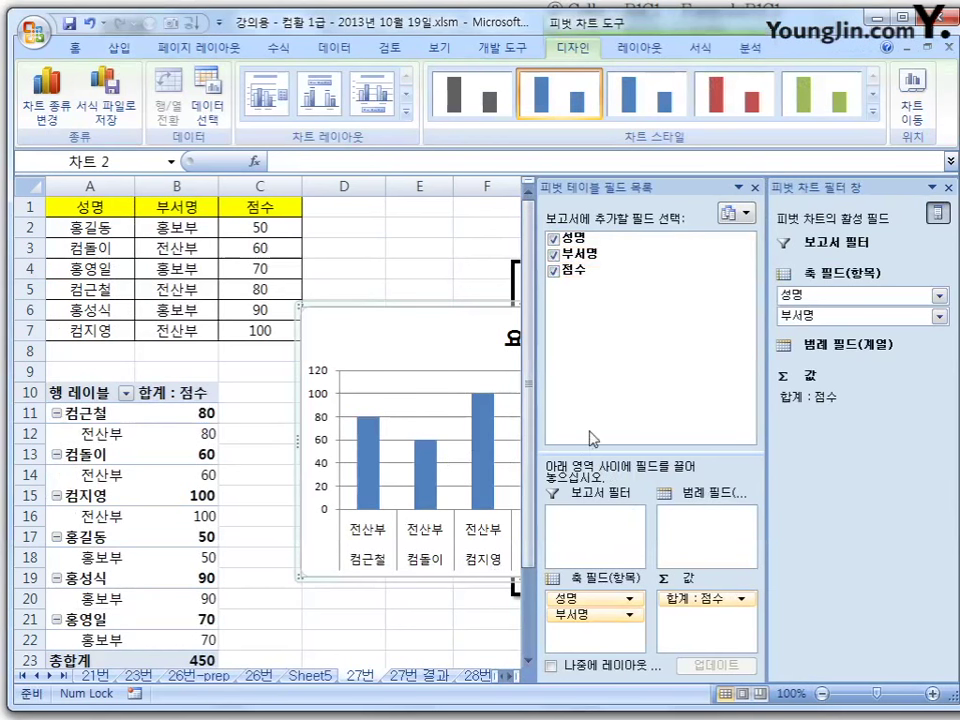
# Move the pivot chart left over the pivot table so the question 27 text can be read.
pyautogui.click(439, 617)
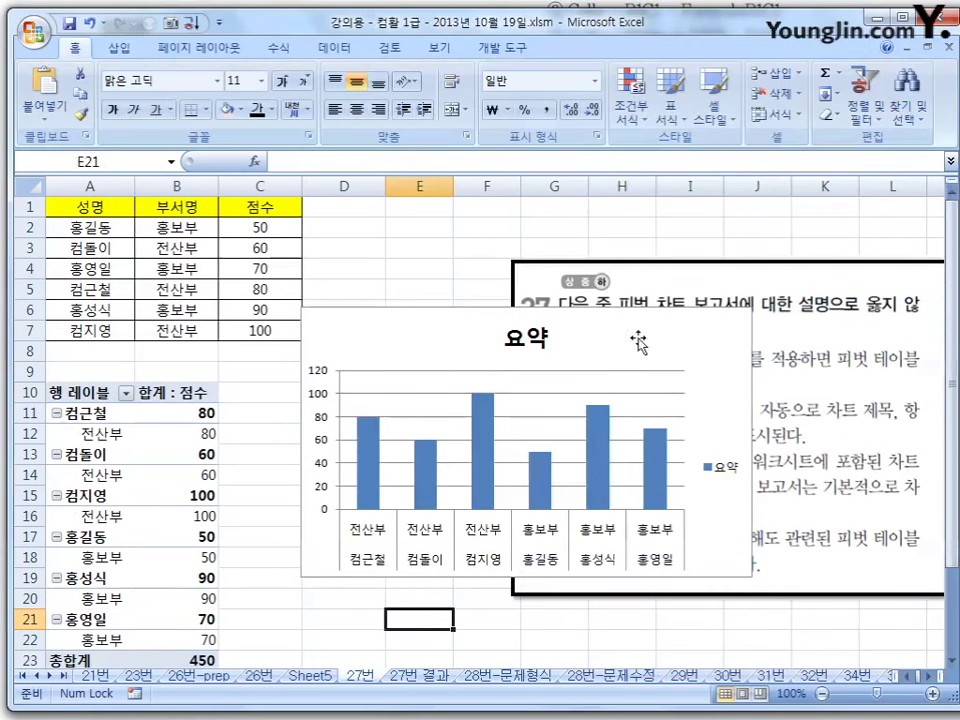
pyautogui.moveTo(656, 339); pyautogui.dragTo(472, 361)
pyautogui.click(482, 254)
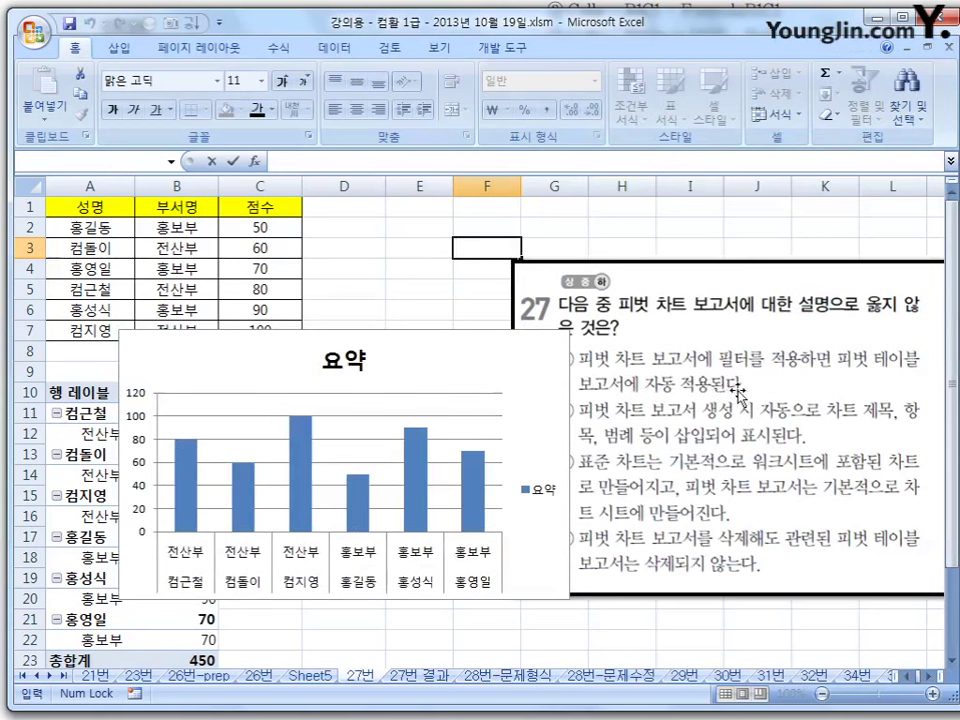
pyautogui.click(410, 288)
# Move the 부서명 field of the pivot chart from the axis fields to the report filter.
pyautogui.click(476, 356)
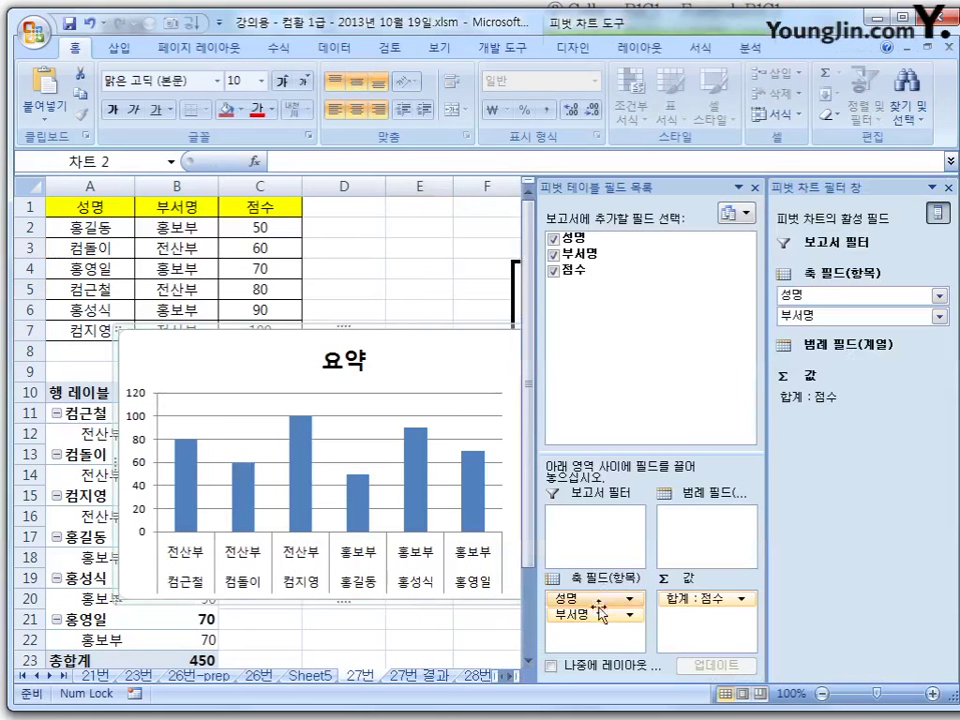
pyautogui.moveTo(600, 612); pyautogui.dragTo(600, 525)
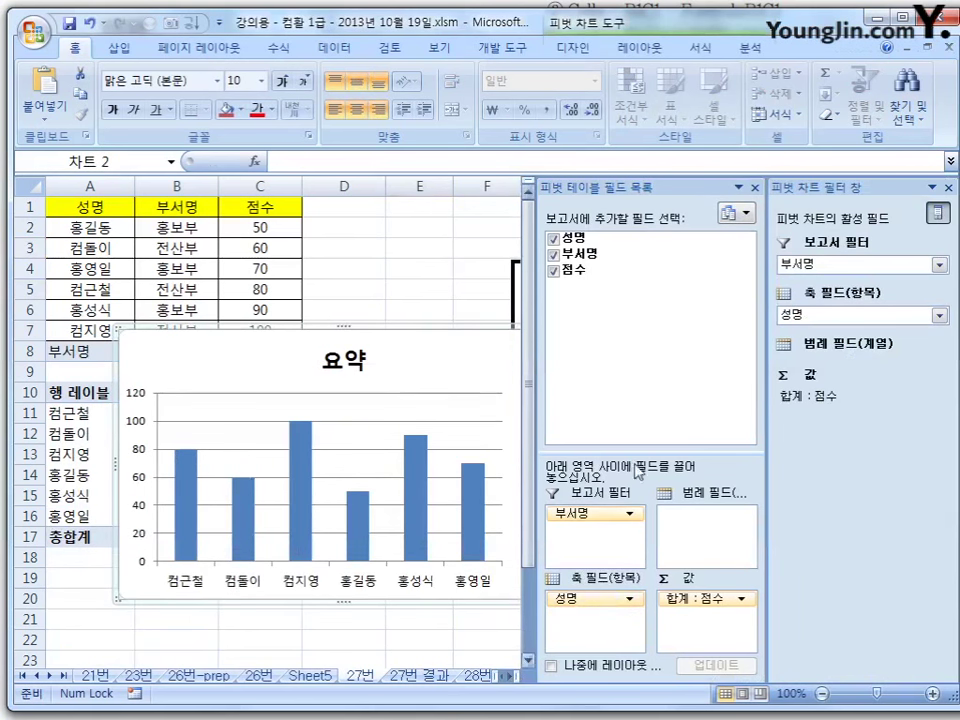
# Uncover more of the source data by moving the pivot chart, and check which 부서명 each 성명 in rows 2 to 7 belongs to.
pyautogui.moveTo(440, 361); pyautogui.dragTo(470, 371)
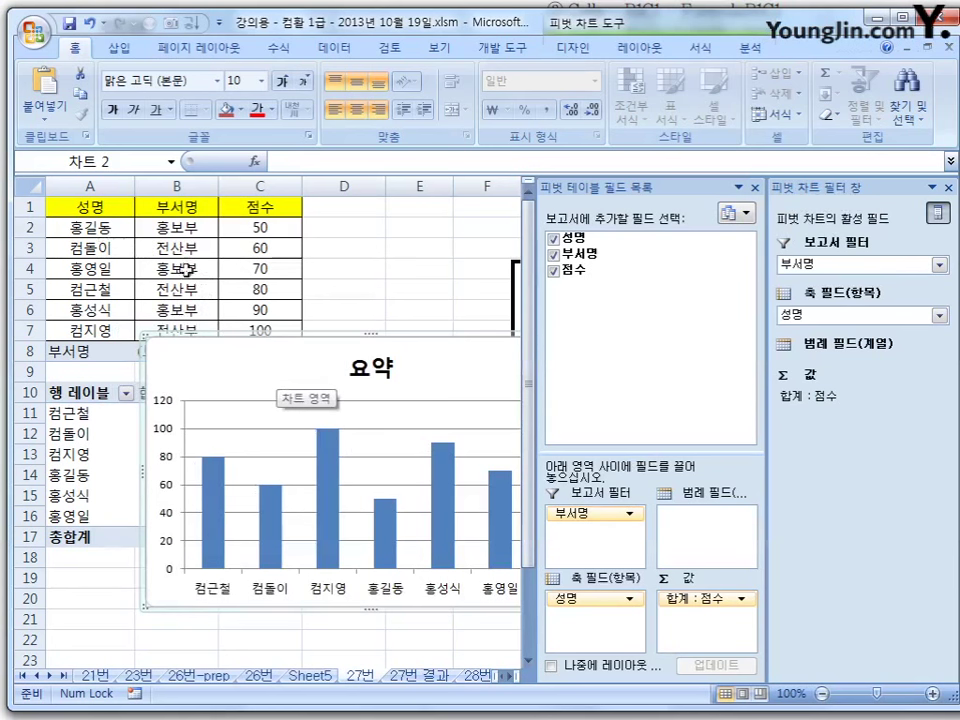
pyautogui.click(91, 227)
pyautogui.click(191, 224)
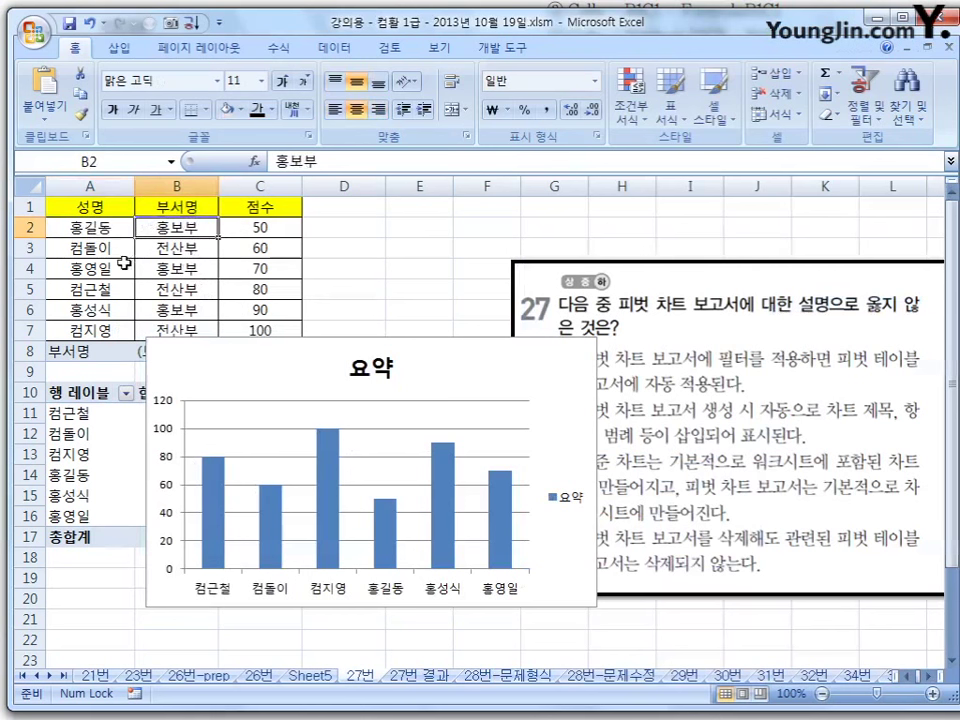
pyautogui.click(133, 269)
pyautogui.click(193, 270)
pyautogui.click(103, 309)
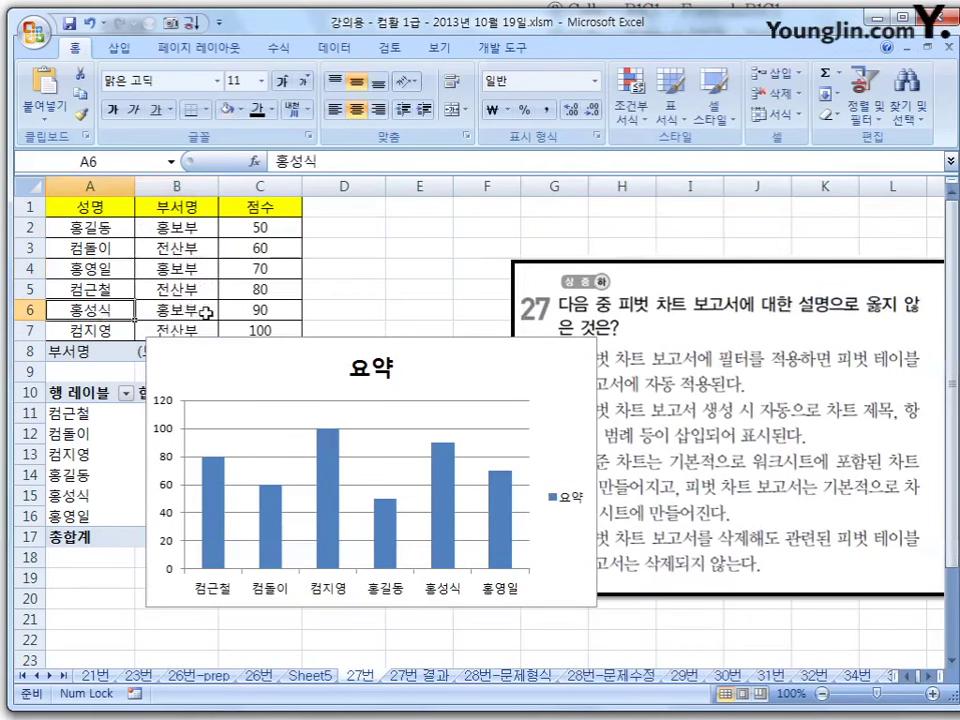
pyautogui.click(197, 308)
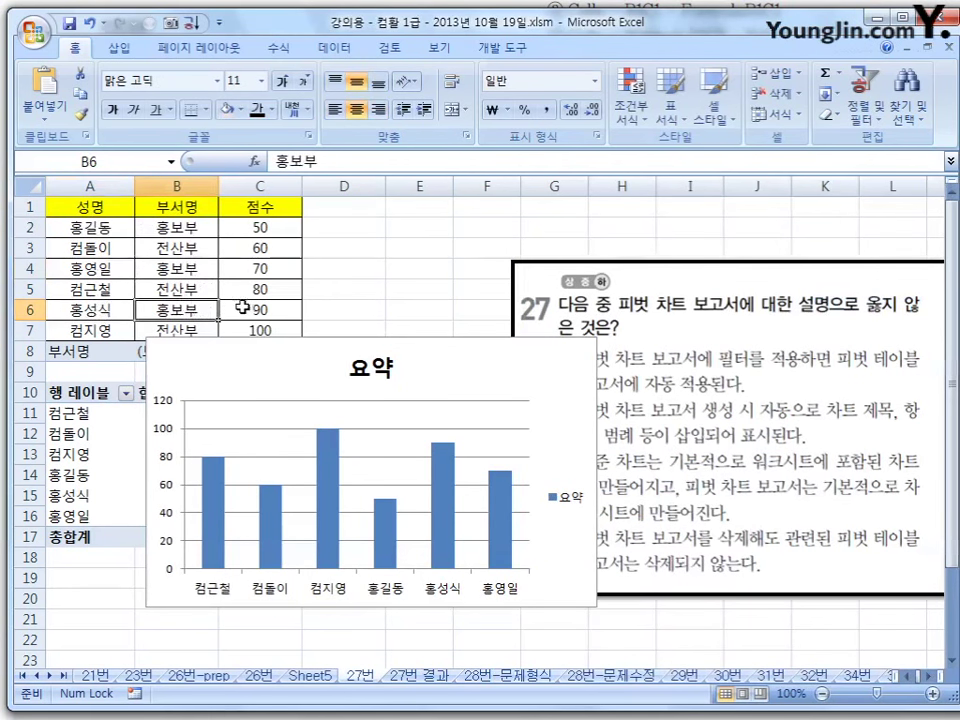
pyautogui.click(120, 248)
pyautogui.click(180, 249)
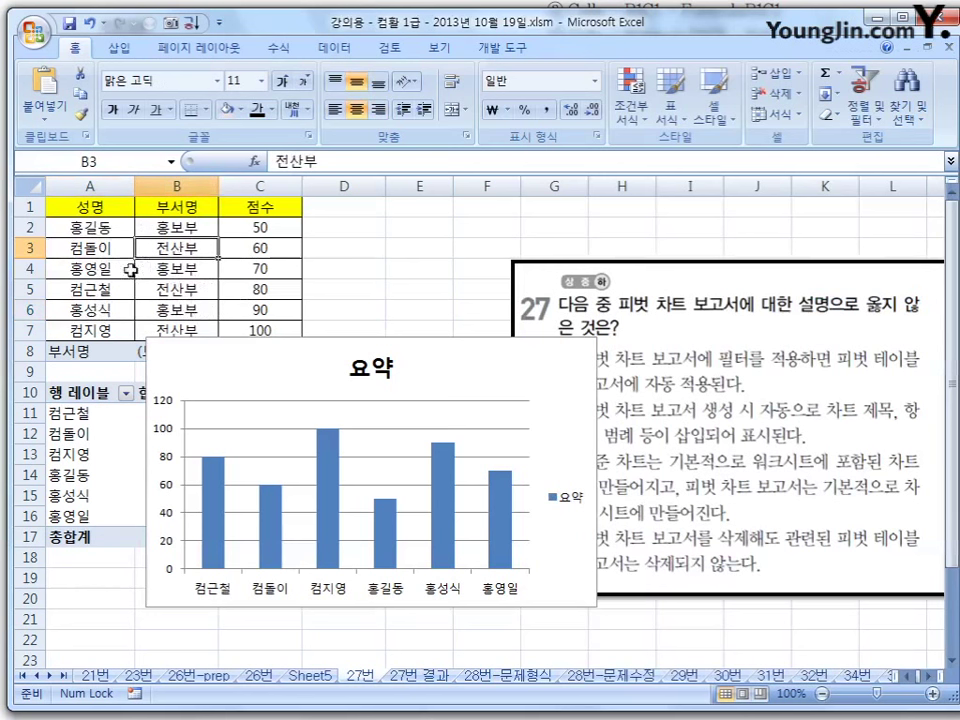
pyautogui.click(96, 291)
pyautogui.click(190, 284)
pyautogui.click(107, 328)
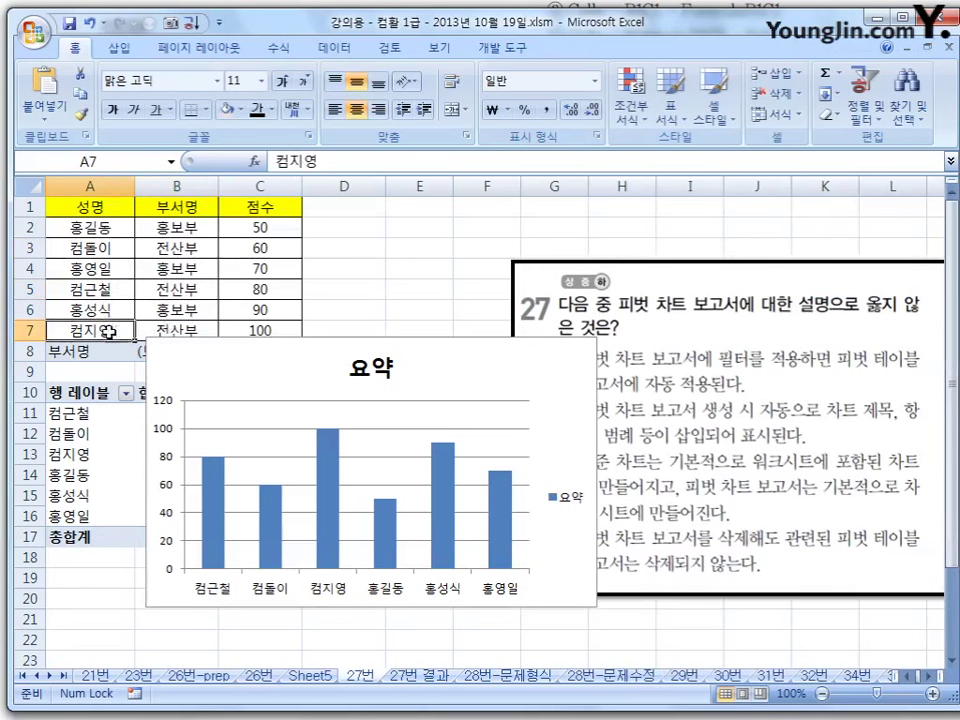
pyautogui.click(206, 328)
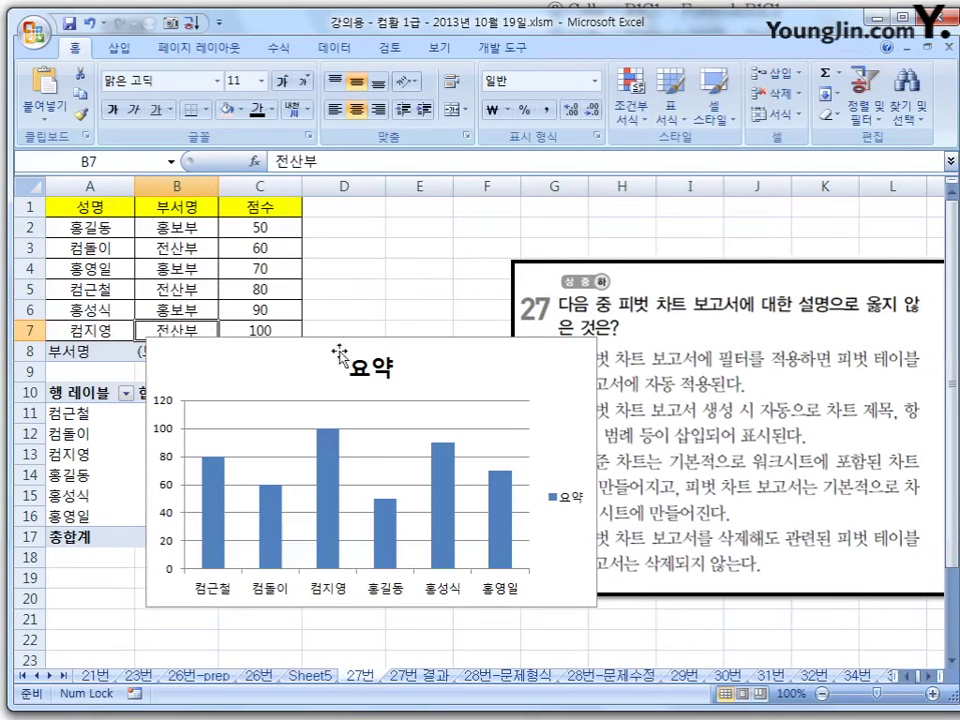
# Filter the pivot chart to the 전산부 department through its 부서명 report filter.
pyautogui.click(462, 360)
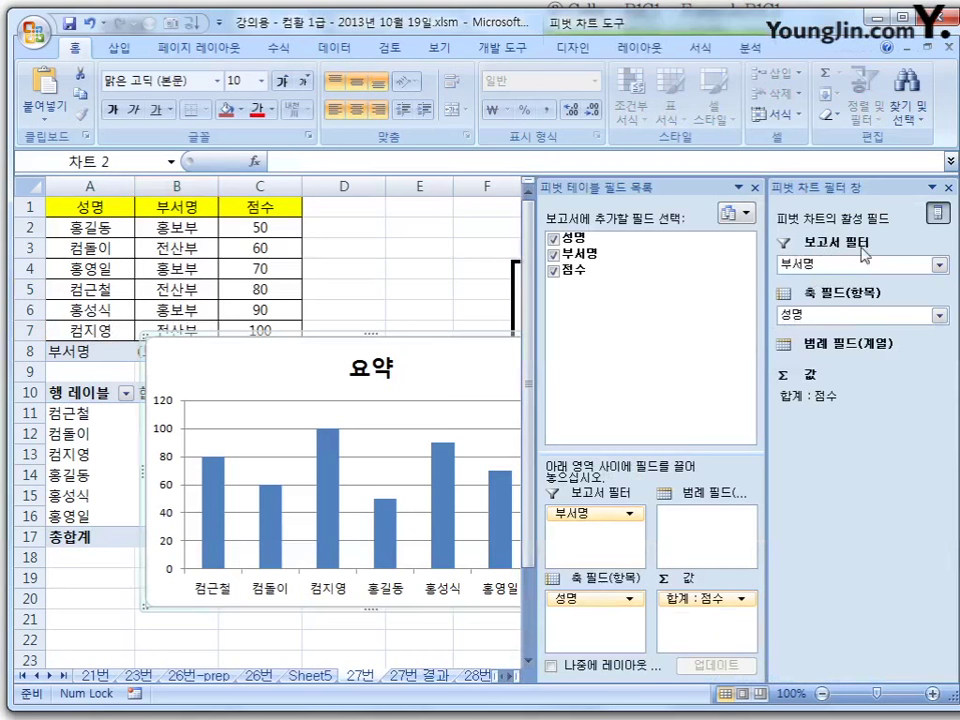
pyautogui.click(940, 265)
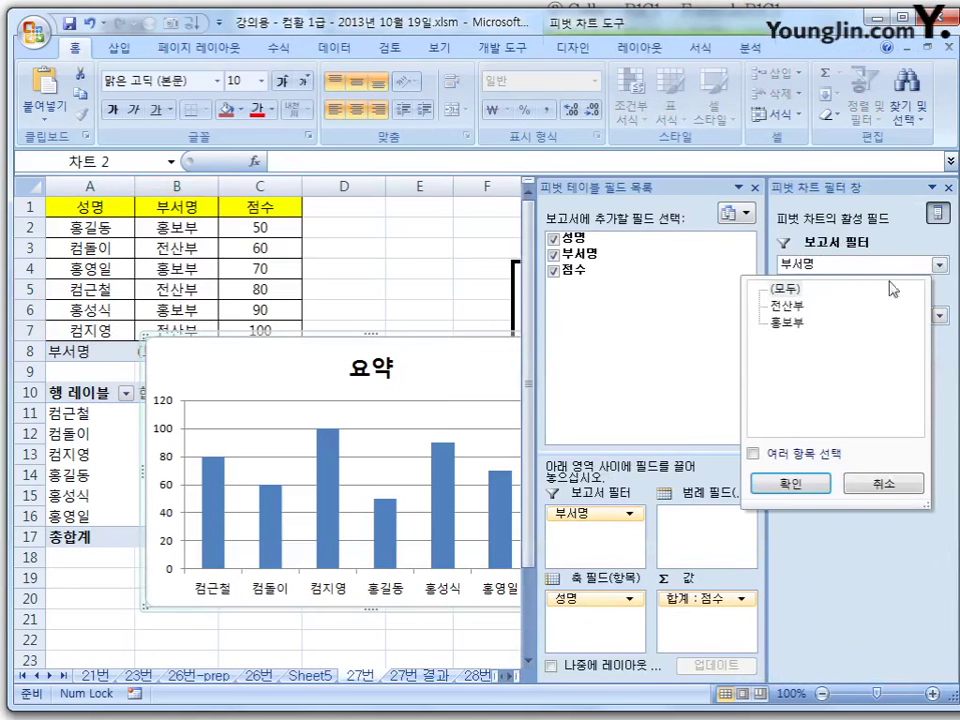
pyautogui.click(790, 306)
pyautogui.click(790, 484)
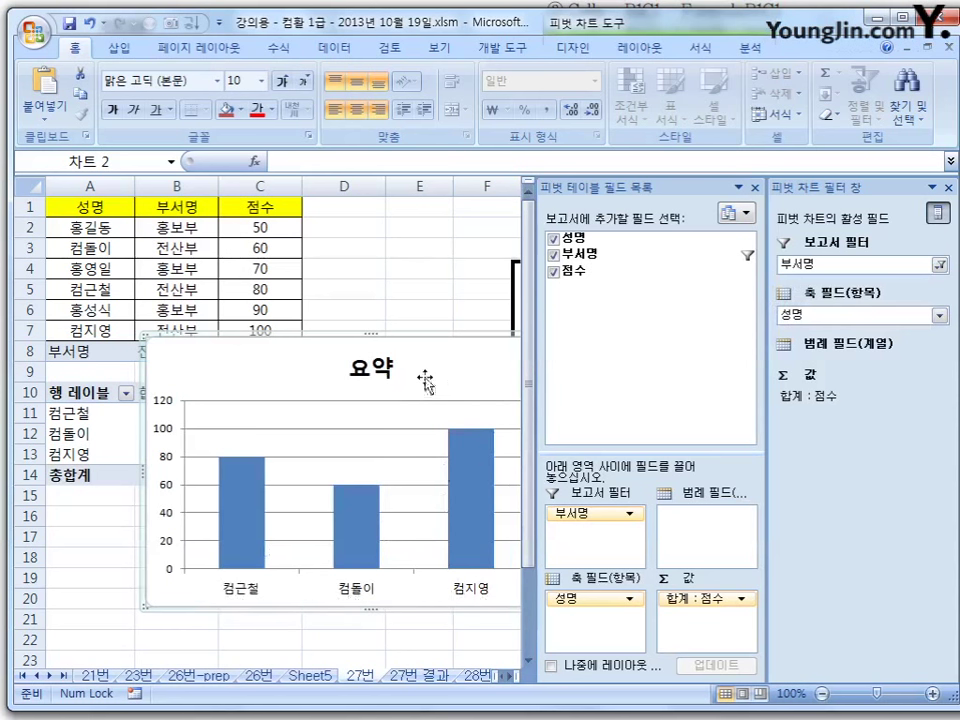
# Move the pivot chart clear of the pivot table so the filtered rows in columns A and B can be compared with it.
pyautogui.hscroll(1, 424, 381)
pyautogui.moveTo(370, 359); pyautogui.dragTo(461, 401)
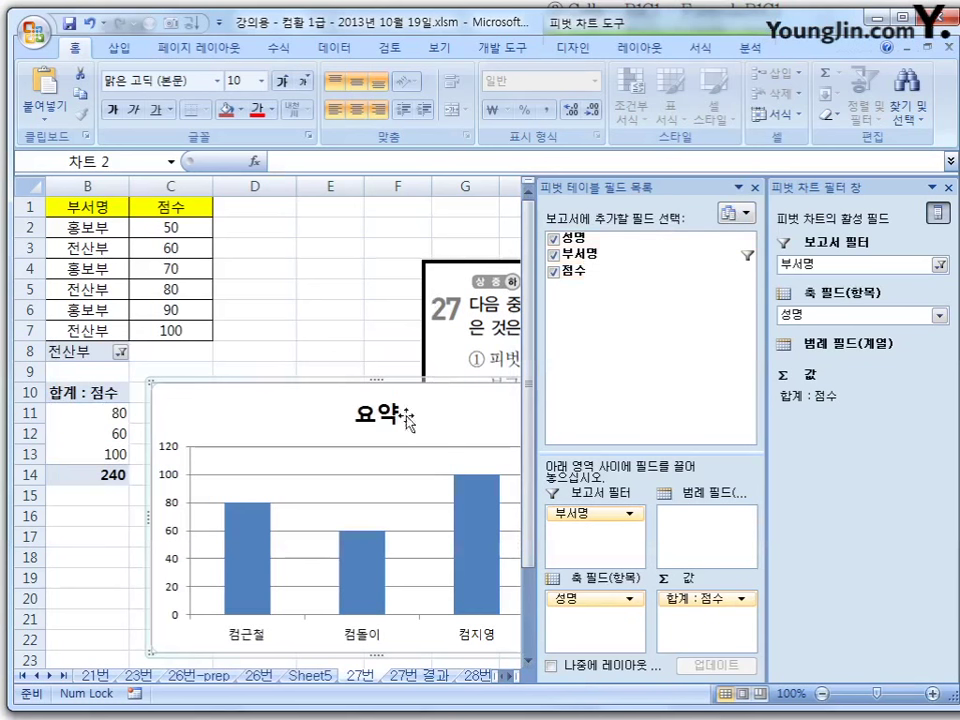
pyautogui.click(127, 537)
pyautogui.press('Left')
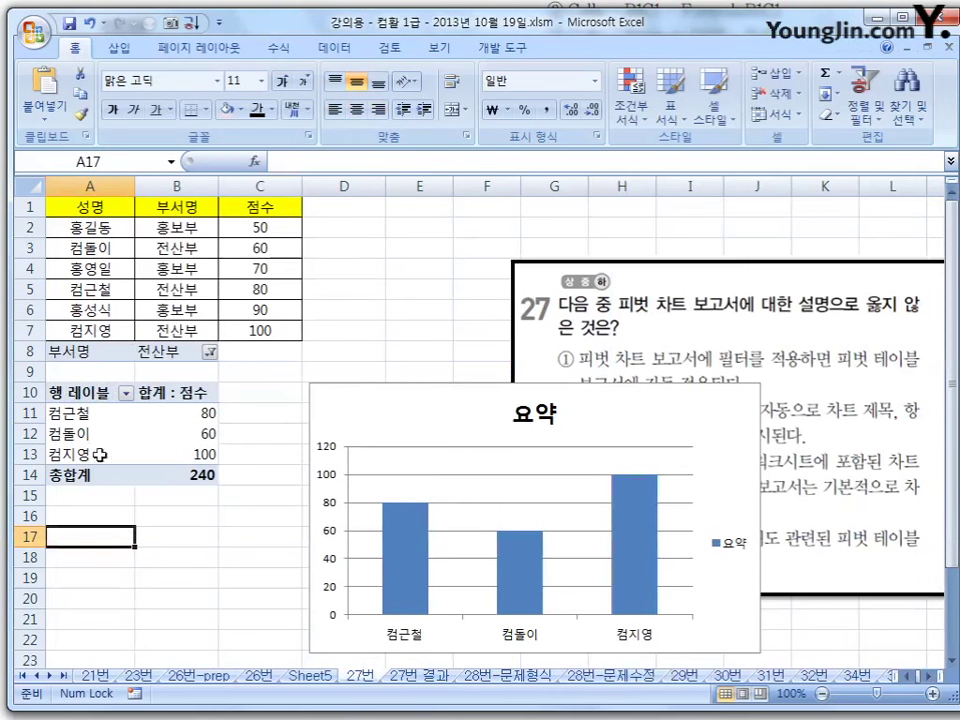
# Change the pivot chart's 부서명 report filter to 홍보부.
pyautogui.click(450, 414)
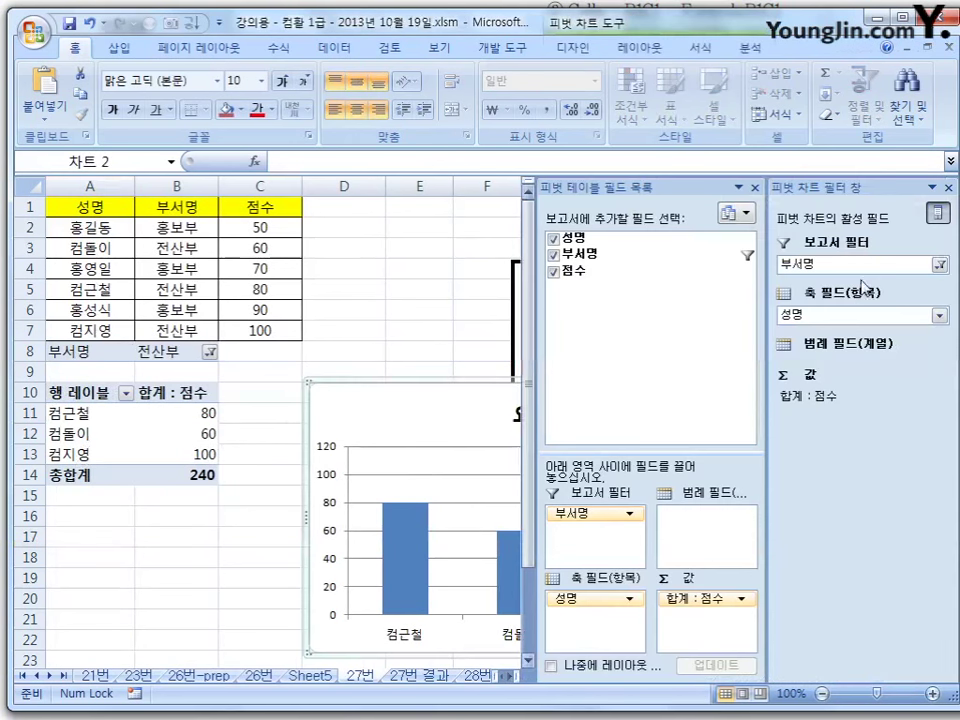
pyautogui.click(941, 265)
pyautogui.click(786, 322)
pyautogui.click(808, 480)
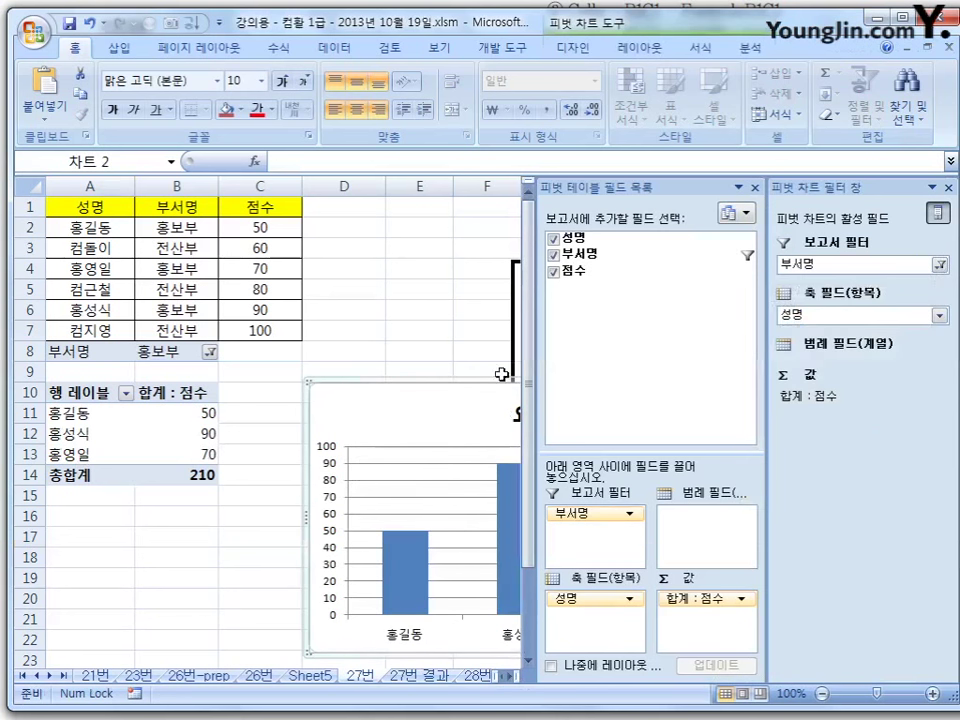
pyautogui.click(393, 356)
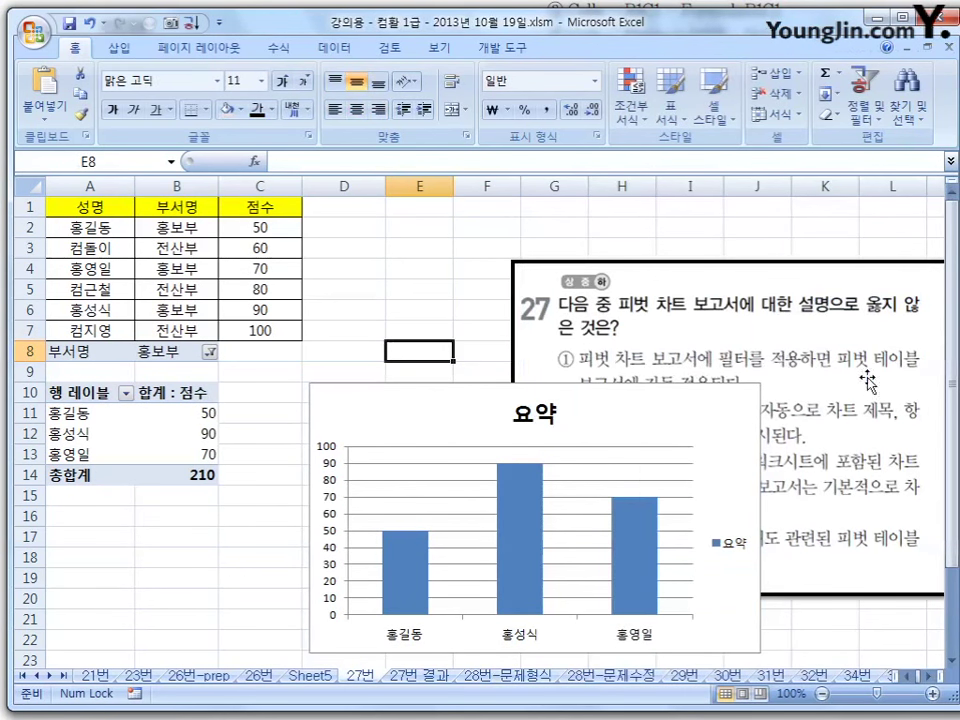
# Move the pivot chart below the source data, off the question image, so all four statements of question 27 can be read.
pyautogui.moveTo(729, 413); pyautogui.dragTo(558, 448)
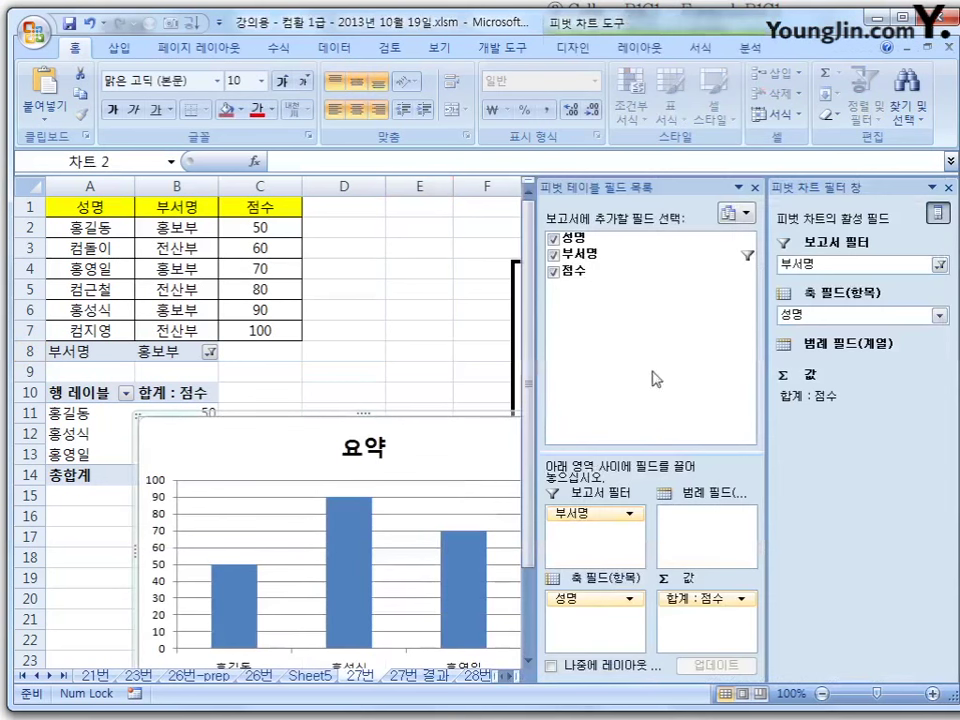
pyautogui.click(468, 326)
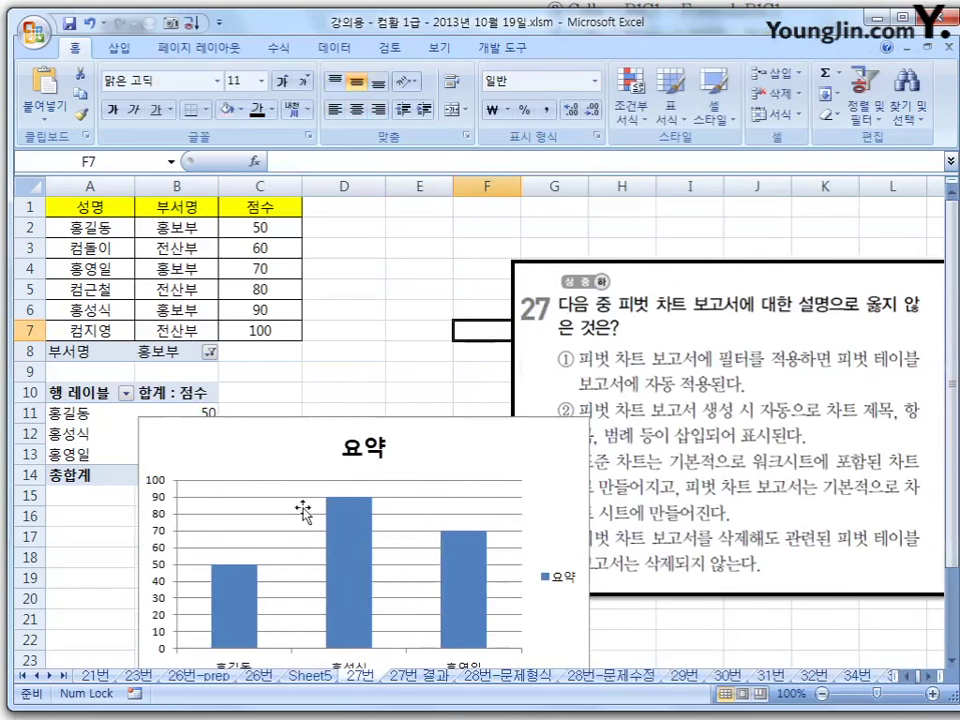
pyautogui.click(469, 469)
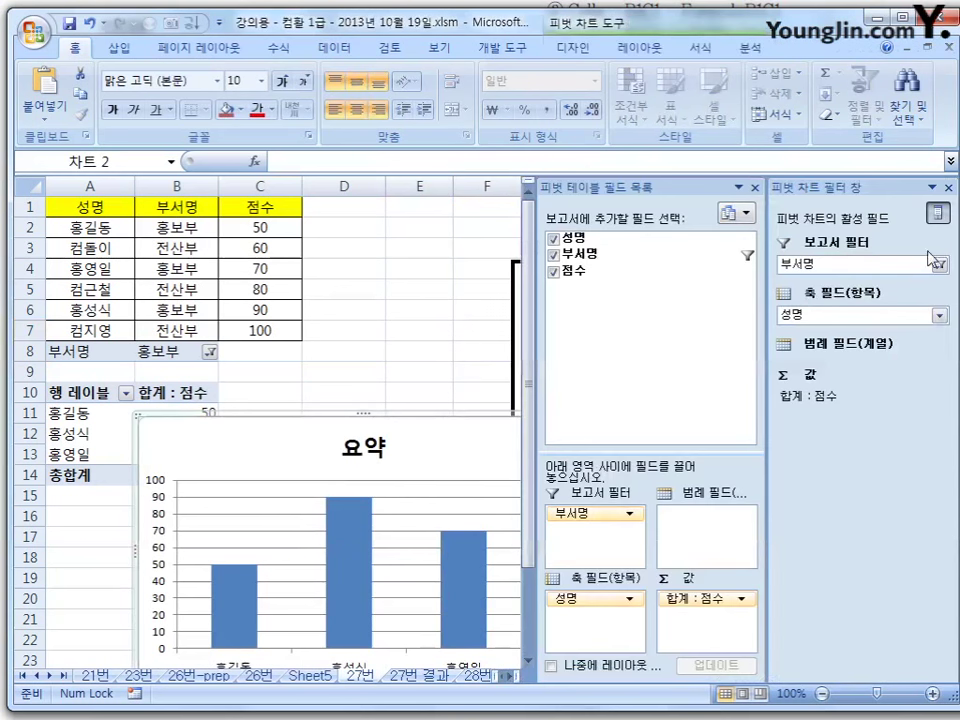
pyautogui.click(377, 349)
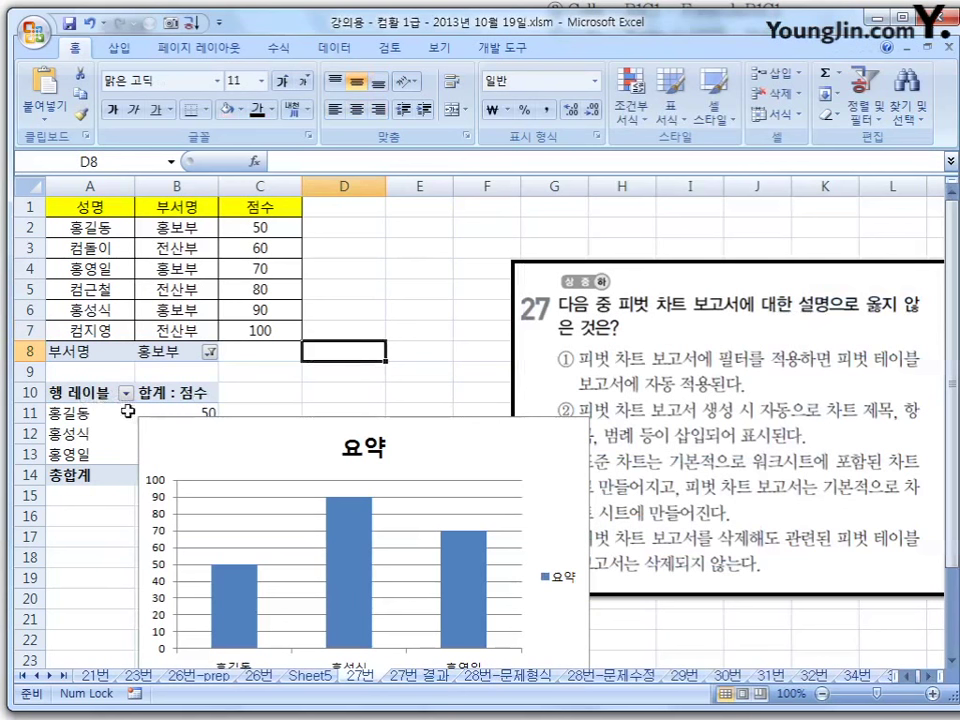
pyautogui.click(436, 269)
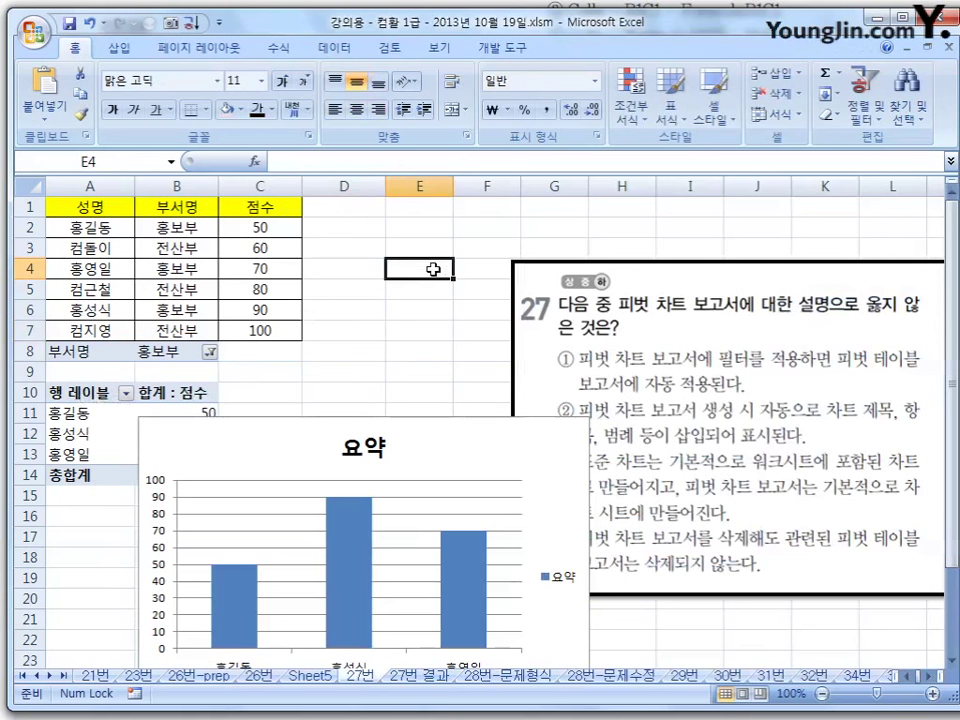
pyautogui.click(476, 446)
pyautogui.click(439, 354)
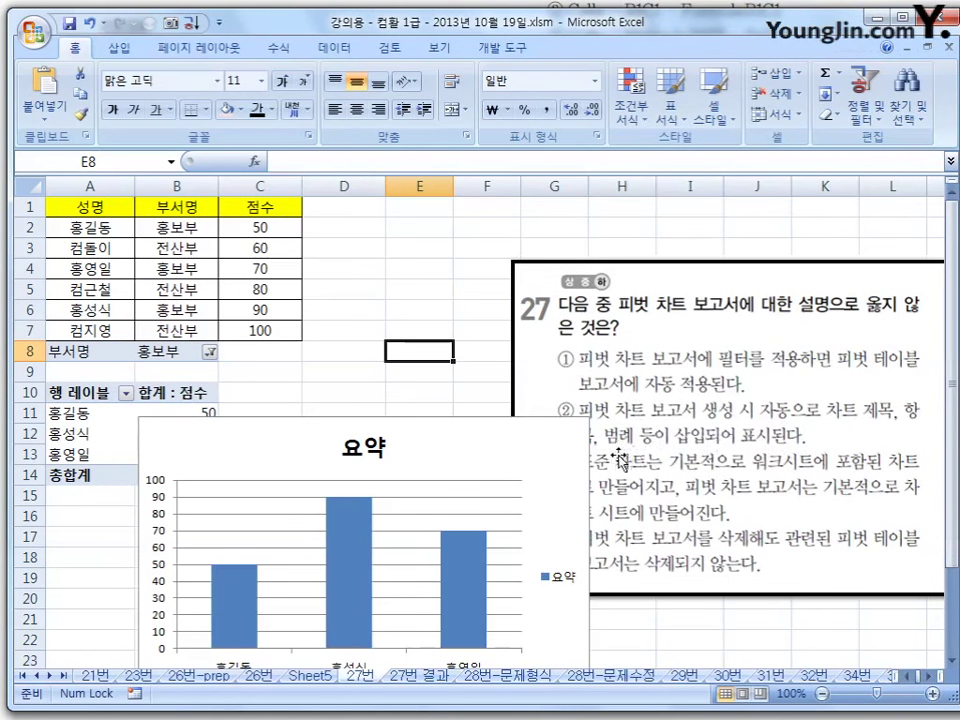
pyautogui.click(541, 421)
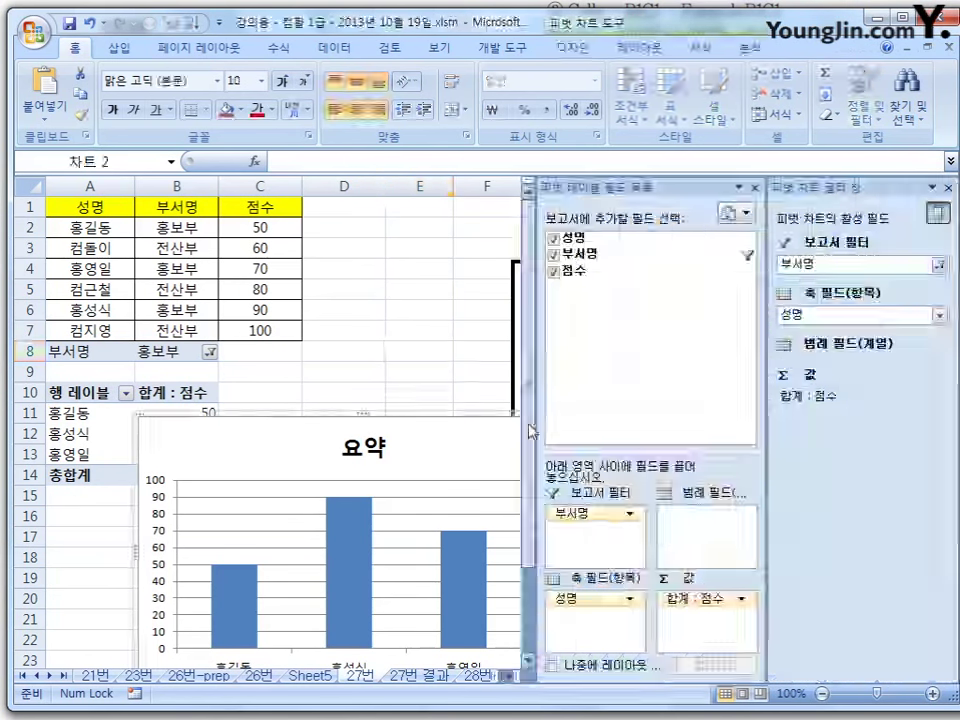
pyautogui.moveTo(476, 422); pyautogui.dragTo(404, 404)
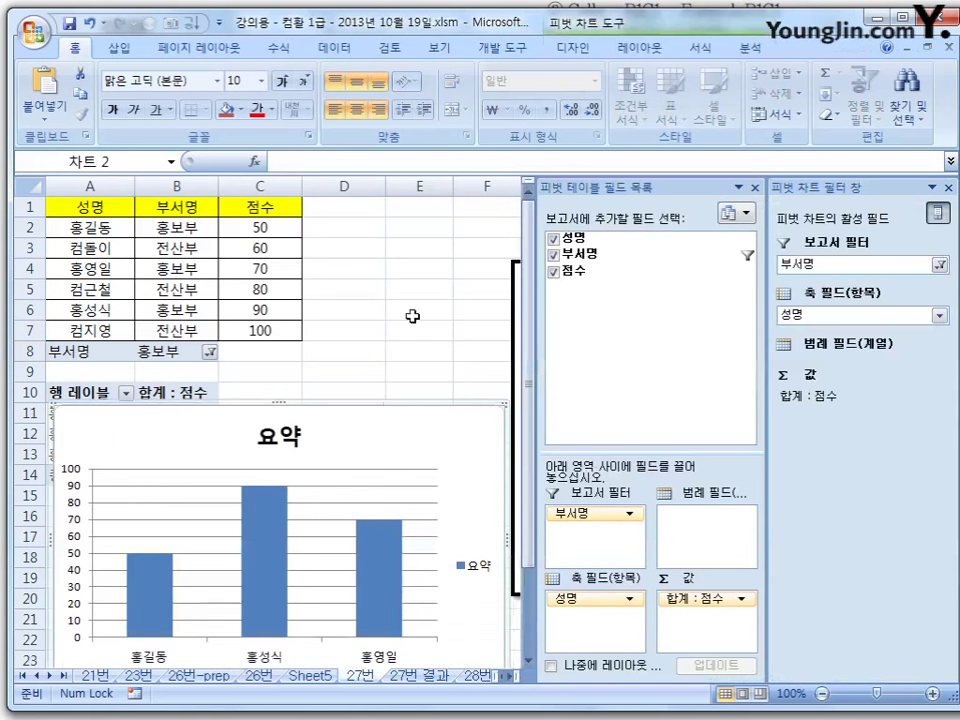
pyautogui.click(419, 310)
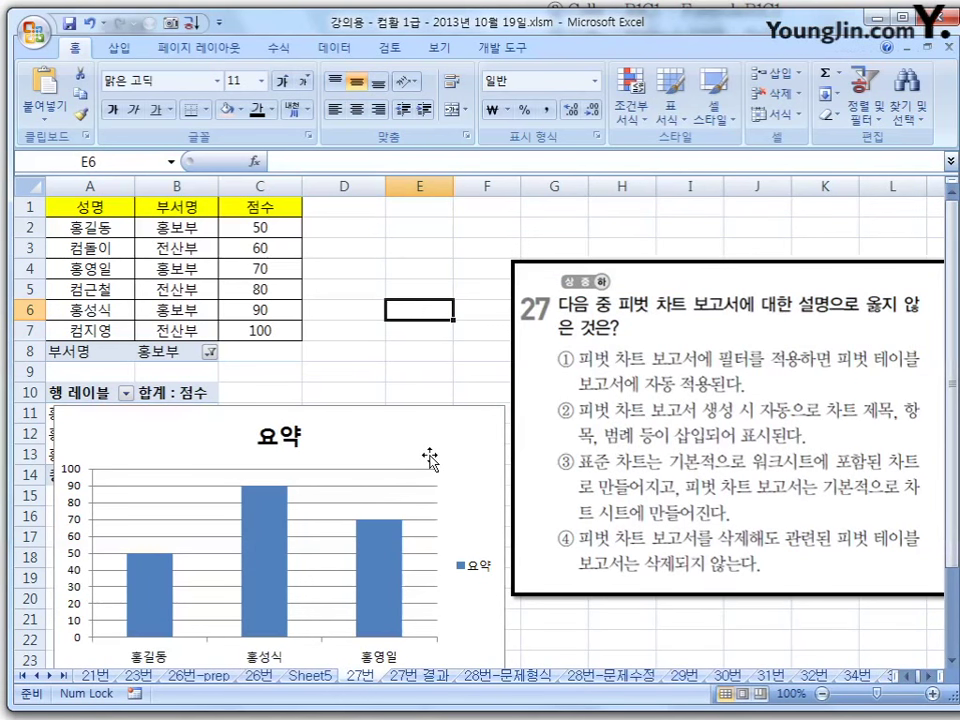
# View the sorting and filtering options of the pivot chart's 성명 axis field without applying any.
pyautogui.click(454, 427)
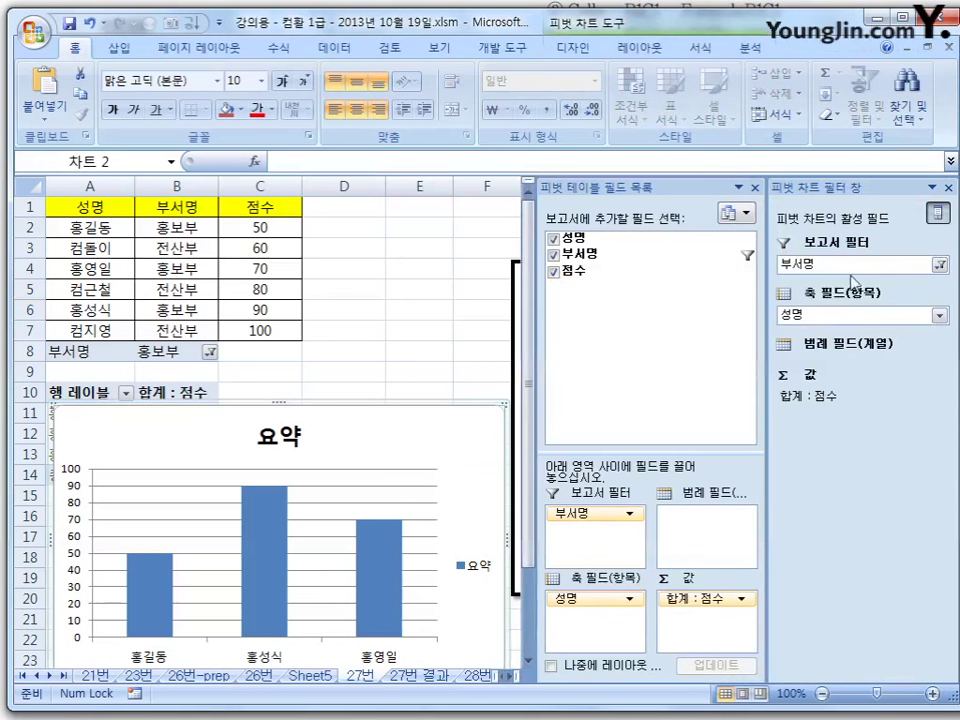
pyautogui.click(938, 316)
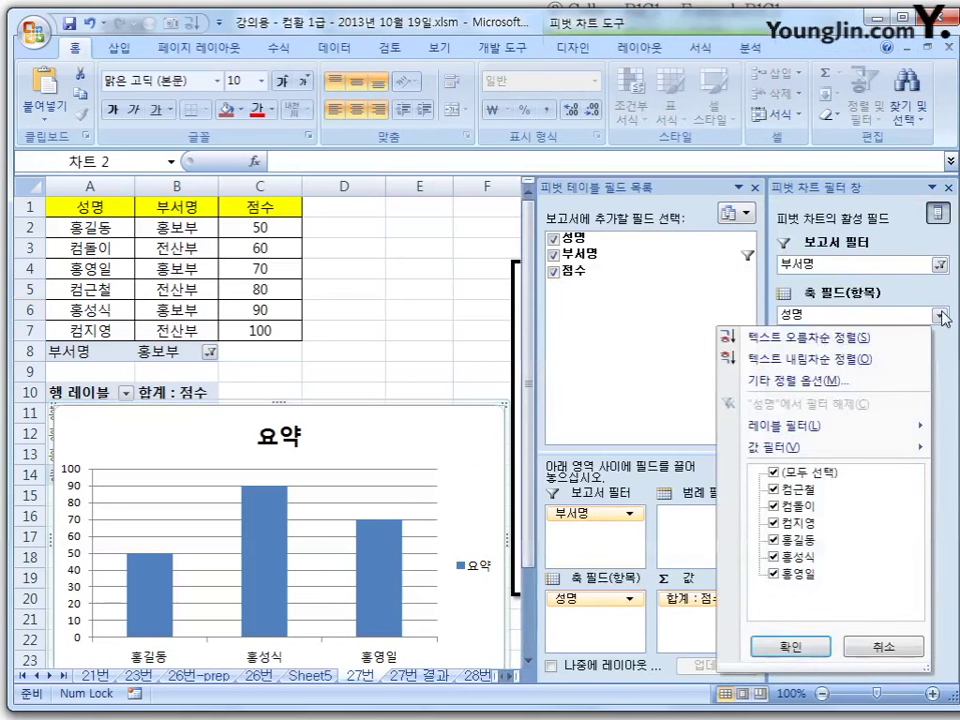
pyautogui.click(879, 647)
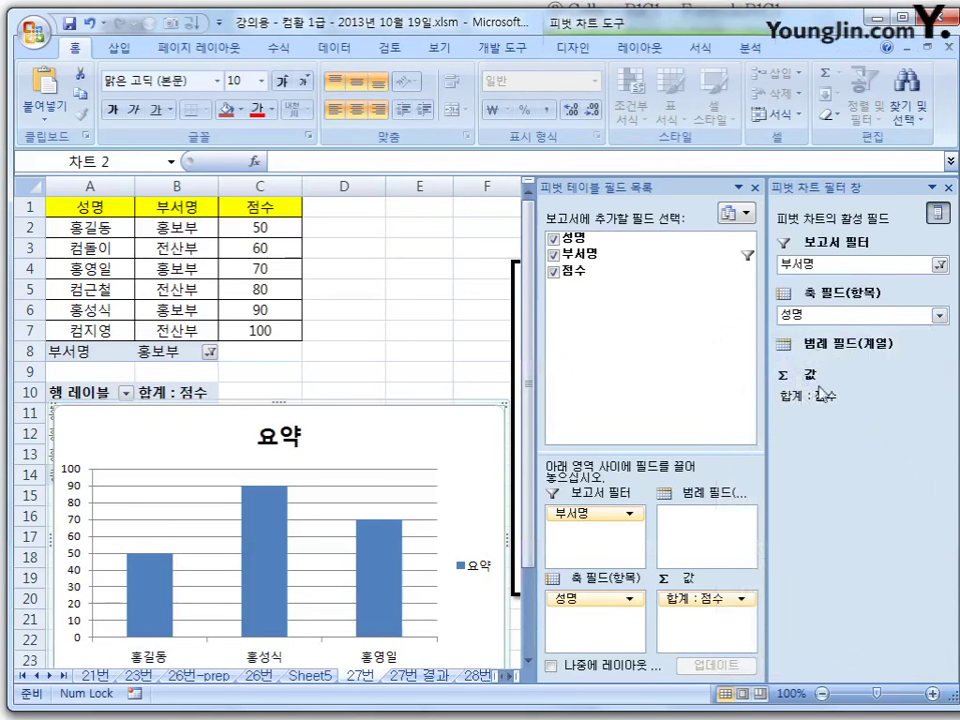
pyautogui.click(443, 328)
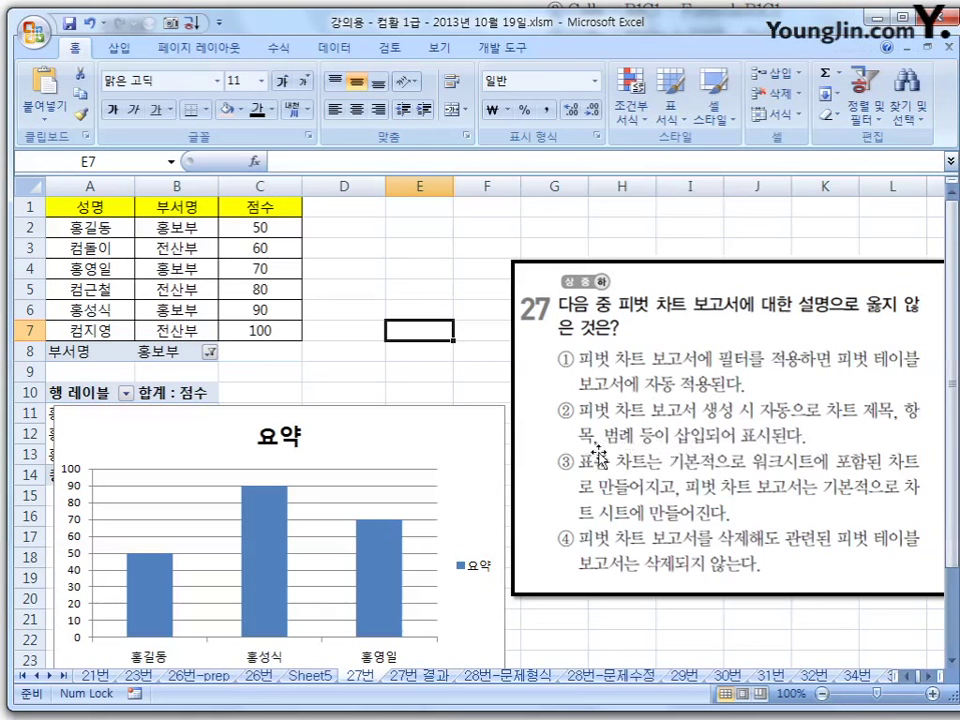
# Examine the pivot chart's title and active fields against statement ② of question 27, temporarily circling that statement.
pyautogui.click(452, 447)
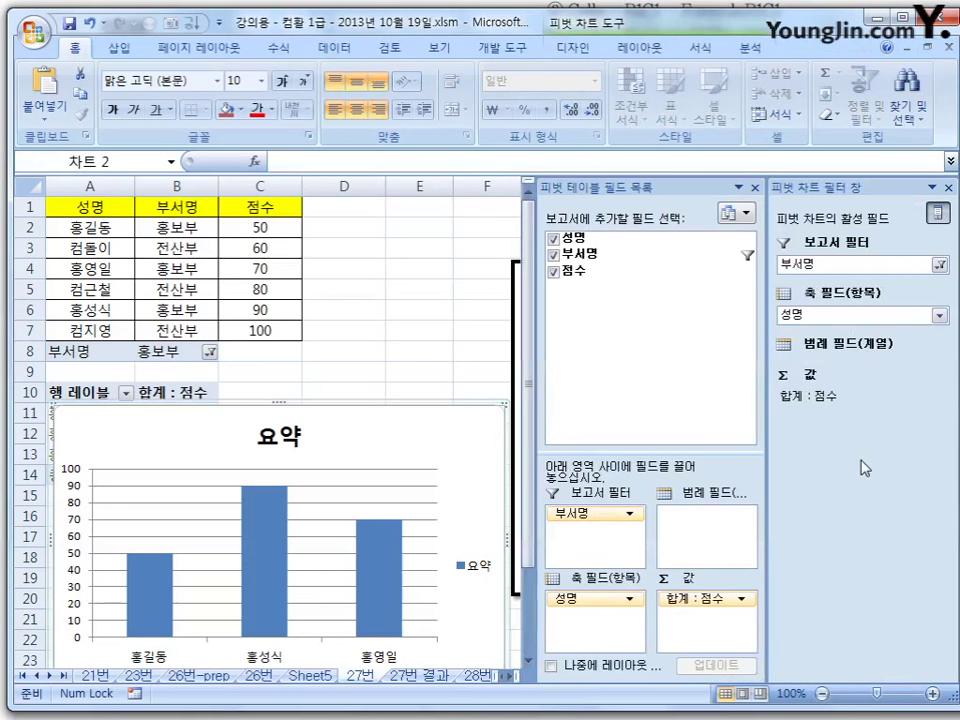
pyautogui.click(490, 312)
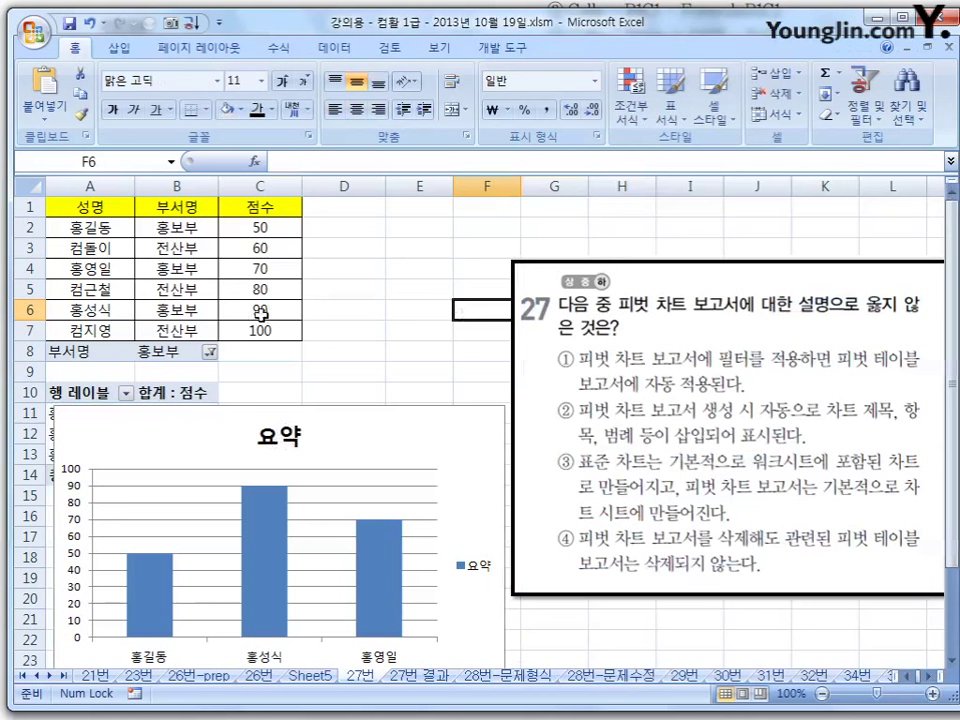
pyautogui.click(282, 440)
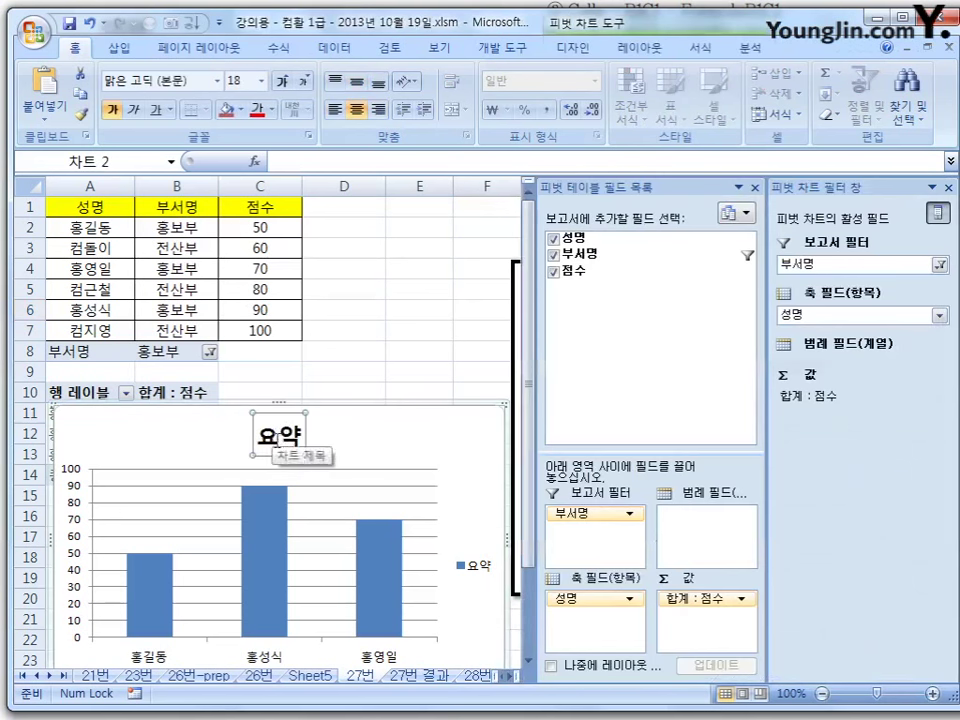
pyautogui.click(377, 328)
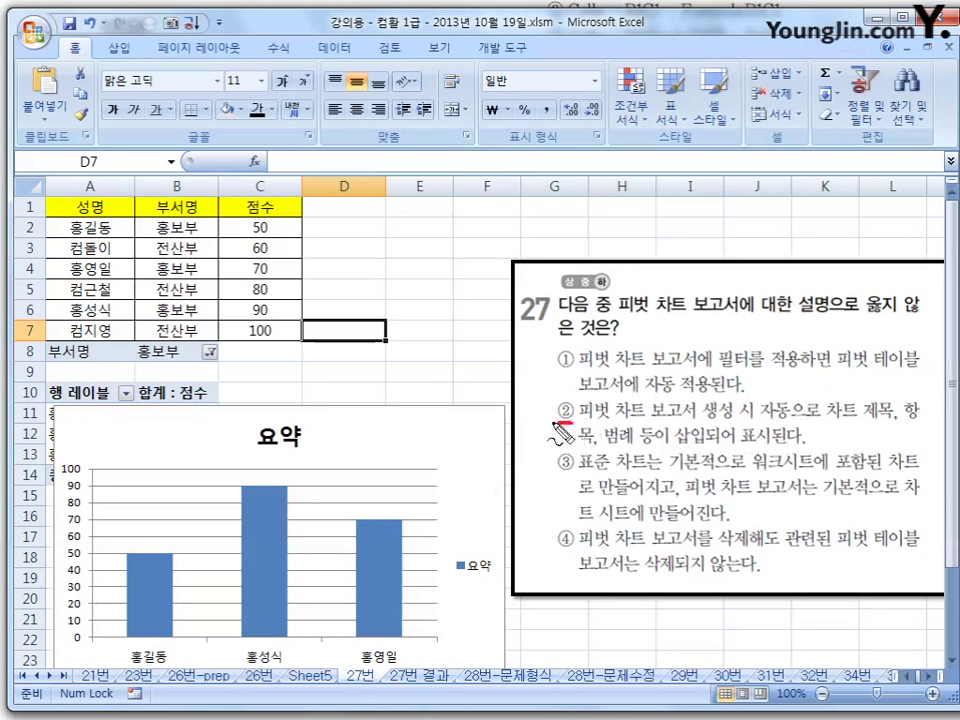
pyautogui.moveTo(572, 405)
pyautogui.mouseDown()
pyautogui.moveTo(563, 423)
pyautogui.moveTo(574, 412)
pyautogui.mouseUp()
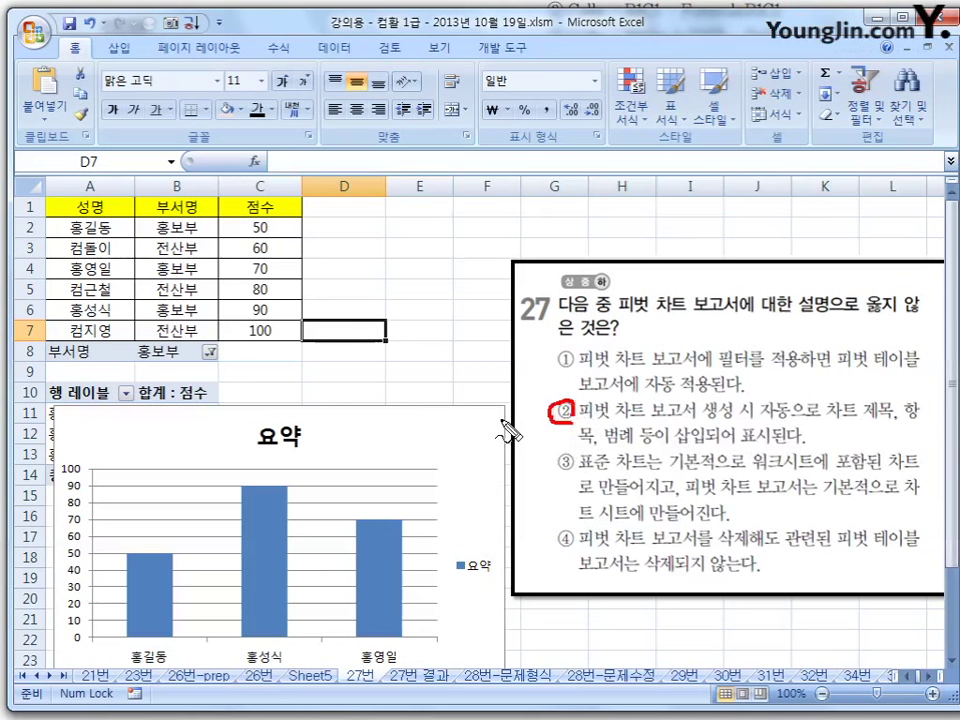
pyautogui.press('Escape')
pyautogui.click(437, 433)
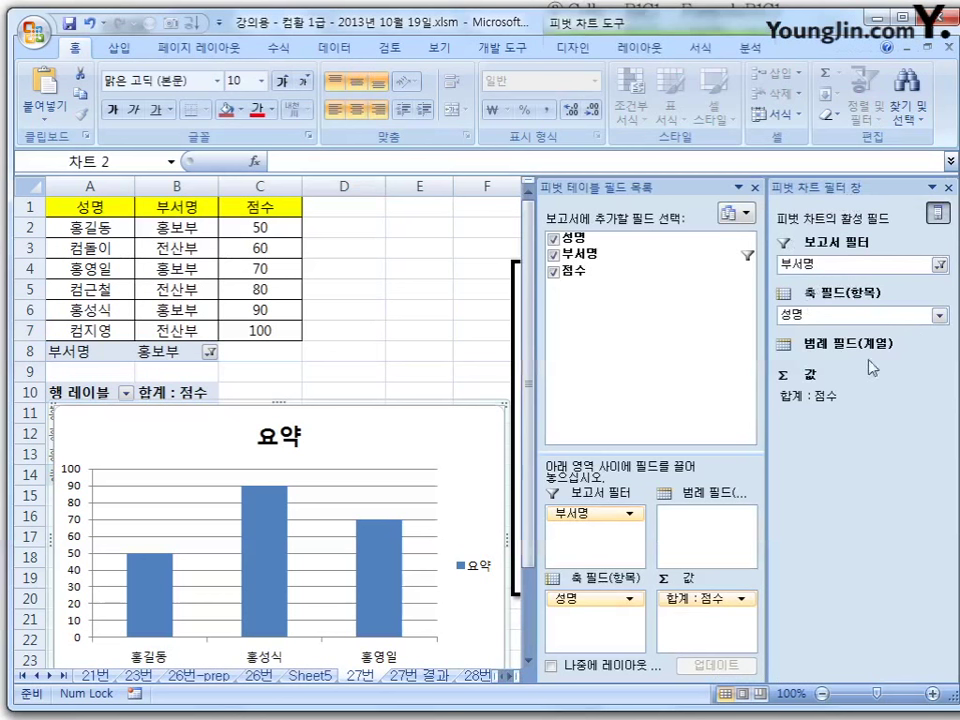
pyautogui.click(429, 313)
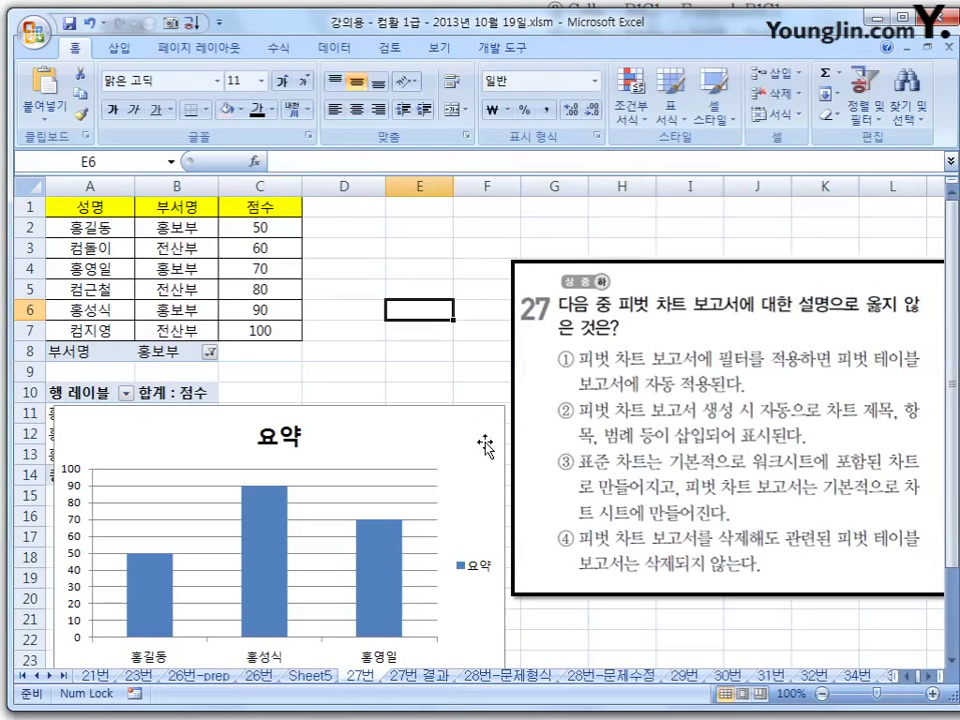
# Delete the pivot chart from the 27번 sheet to test statement ④, keeping the pivot table.
pyautogui.click(453, 440)
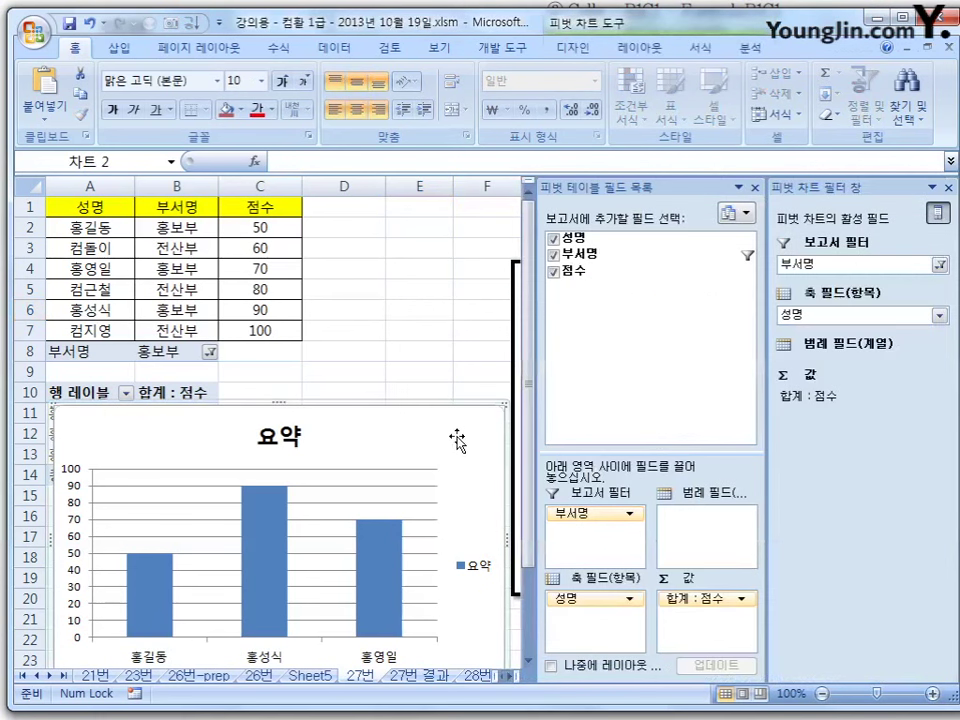
pyautogui.press('Delete')
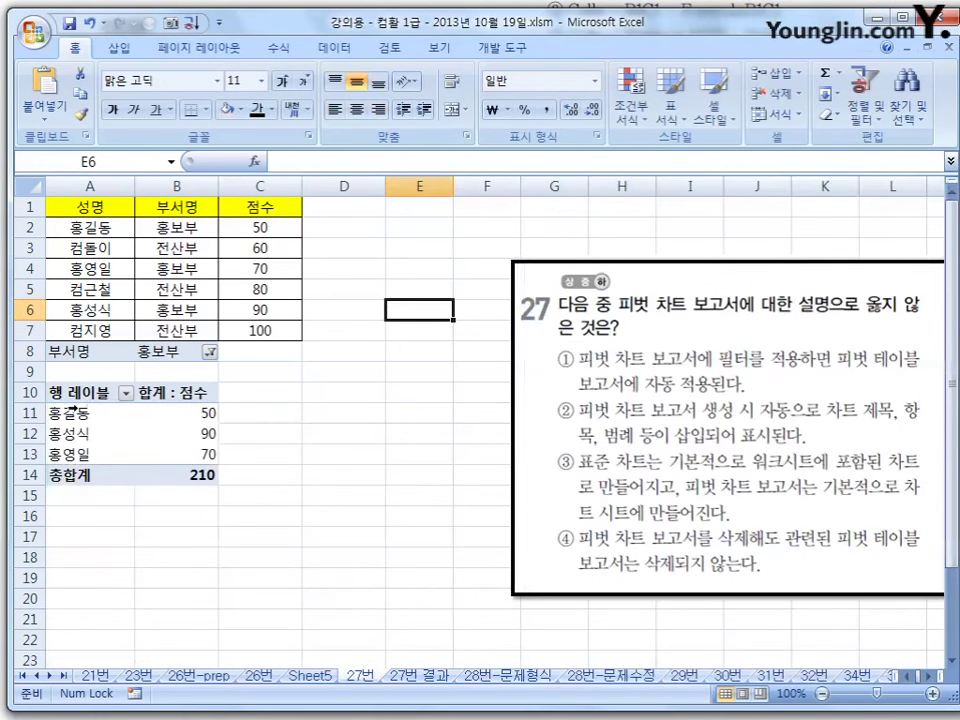
# Insert a column chart on the 27번 sheet to check where charts are created for statement ③, and delete it.
pyautogui.click(185, 284)
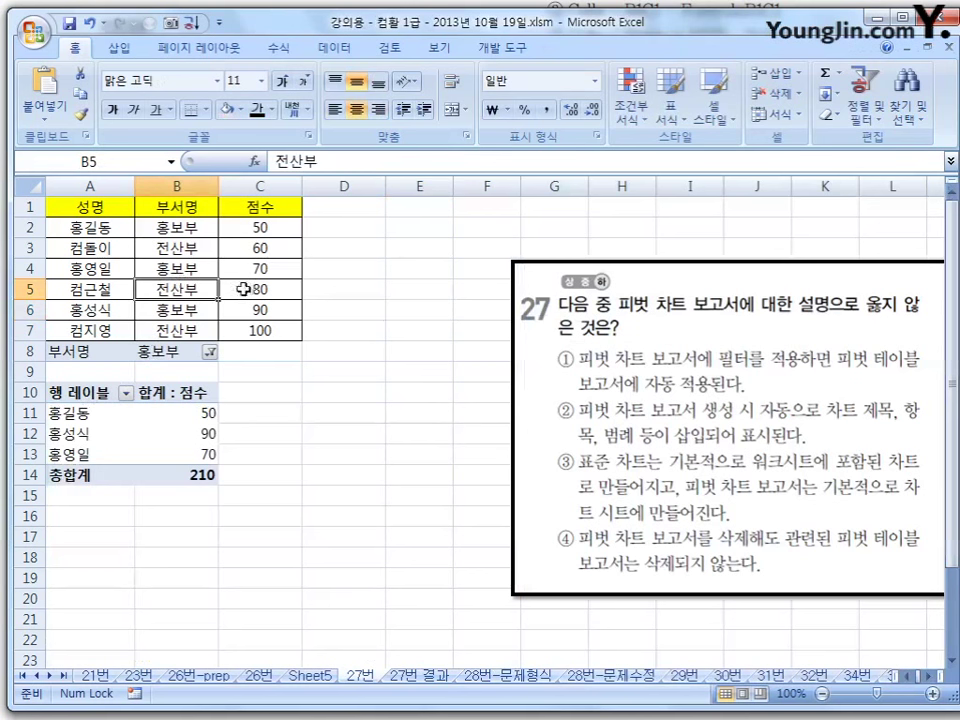
pyautogui.click(120, 48)
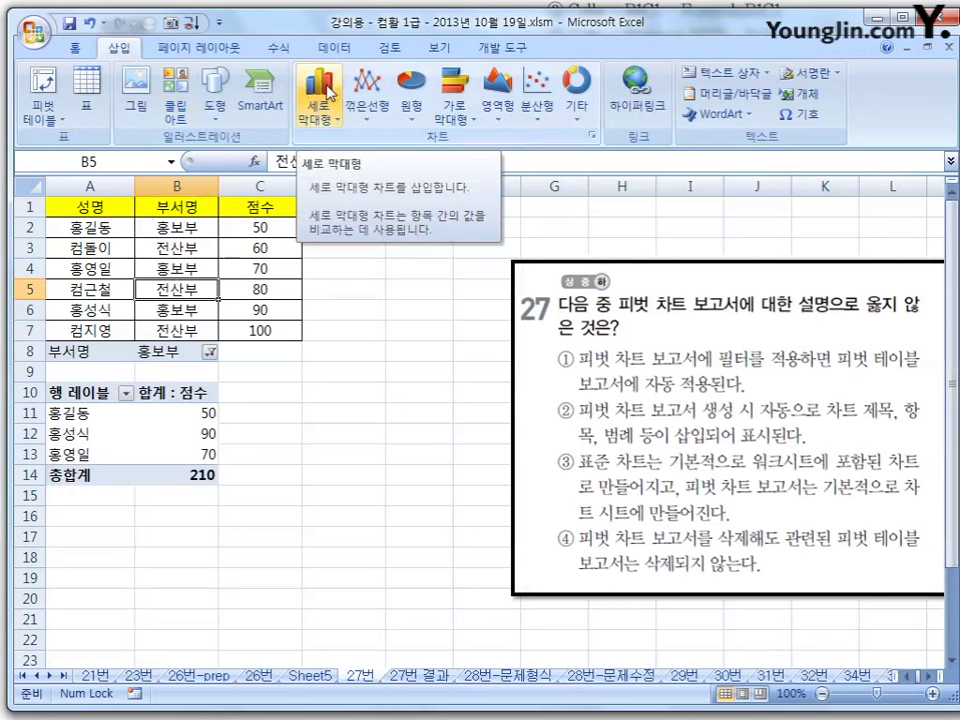
pyautogui.click(328, 92)
pyautogui.click(323, 173)
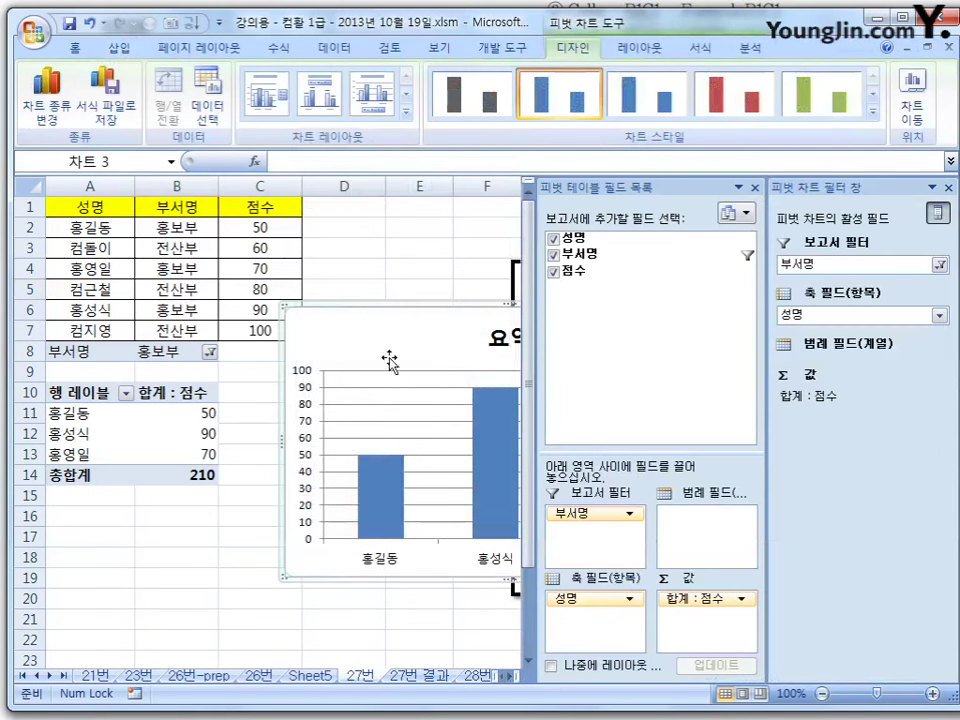
pyautogui.press('Delete')
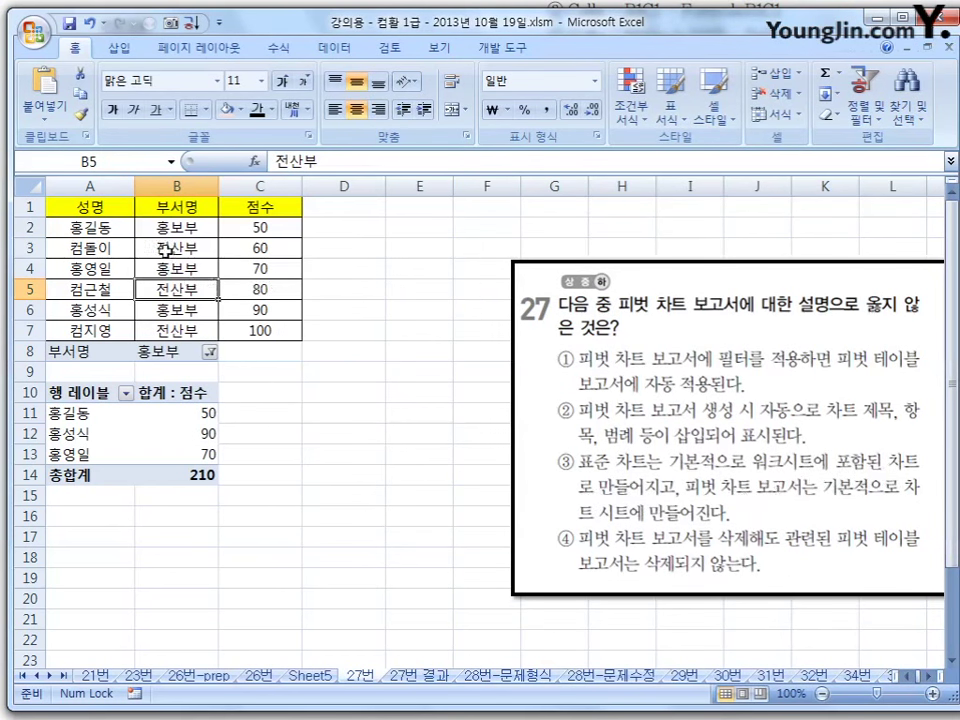
# Check the default placement option for creating a pivot table and pivot chart against statement ③, without creating one.
pyautogui.click(119, 47)
pyautogui.click(54, 119)
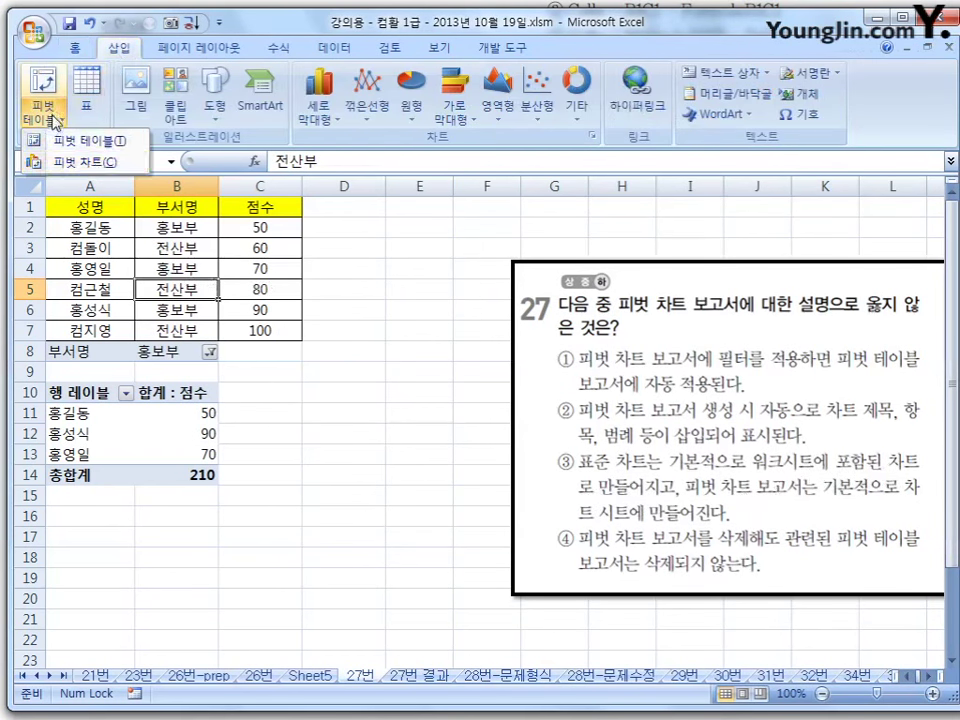
pyautogui.click(85, 161)
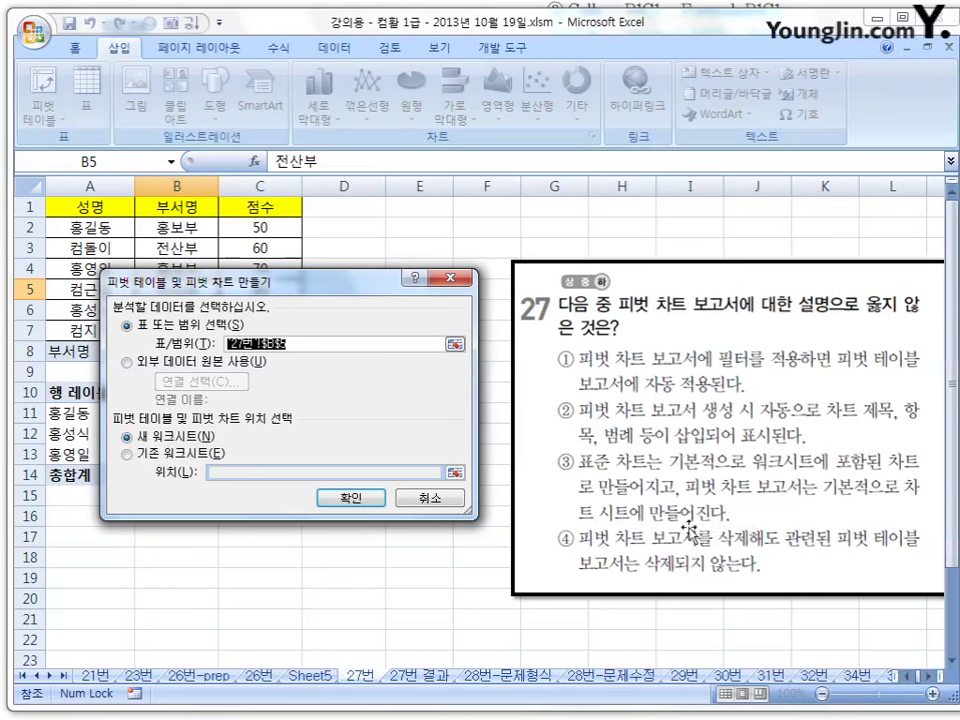
pyautogui.click(430, 498)
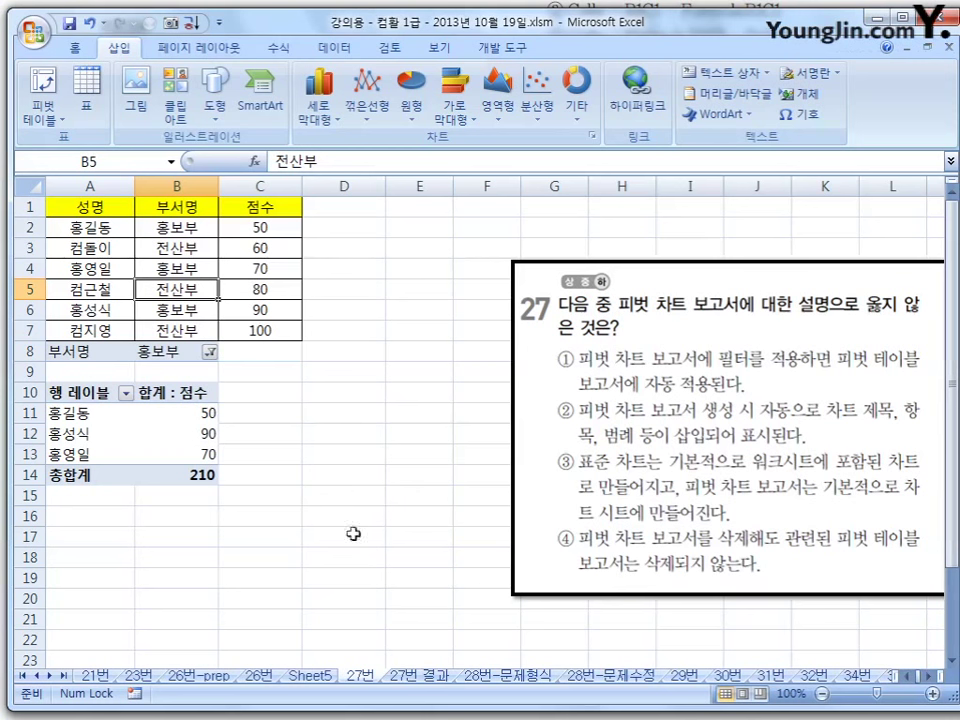
# Switch to the exam question document and view the page that starts with question 28.
pyautogui.click(115, 421)
pyautogui.click(375, 472)
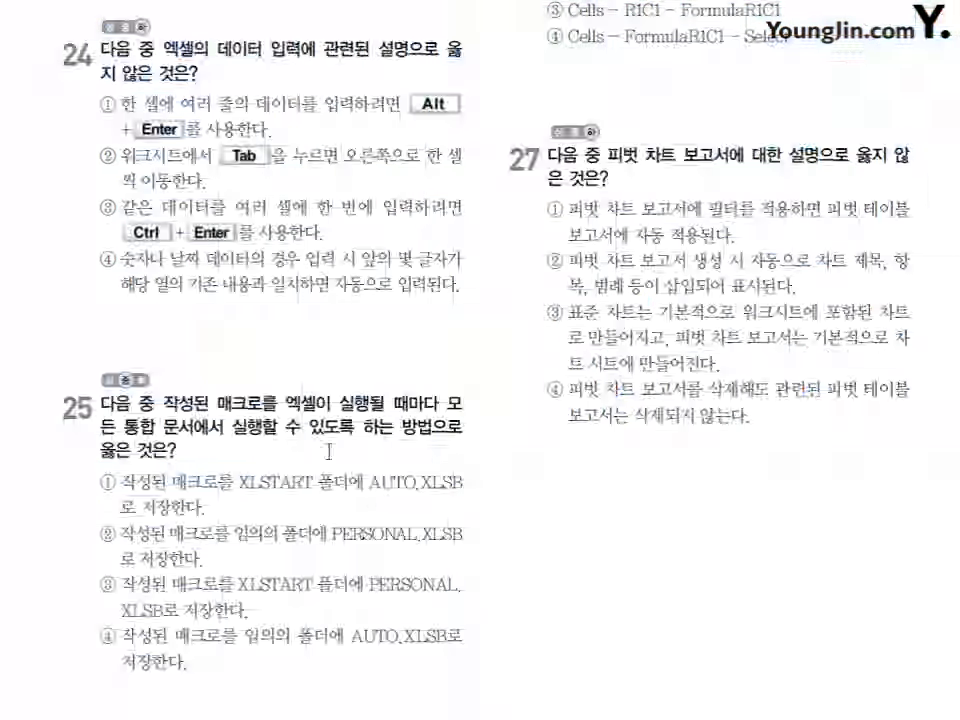
pyautogui.scroll(-5, 622, 502)
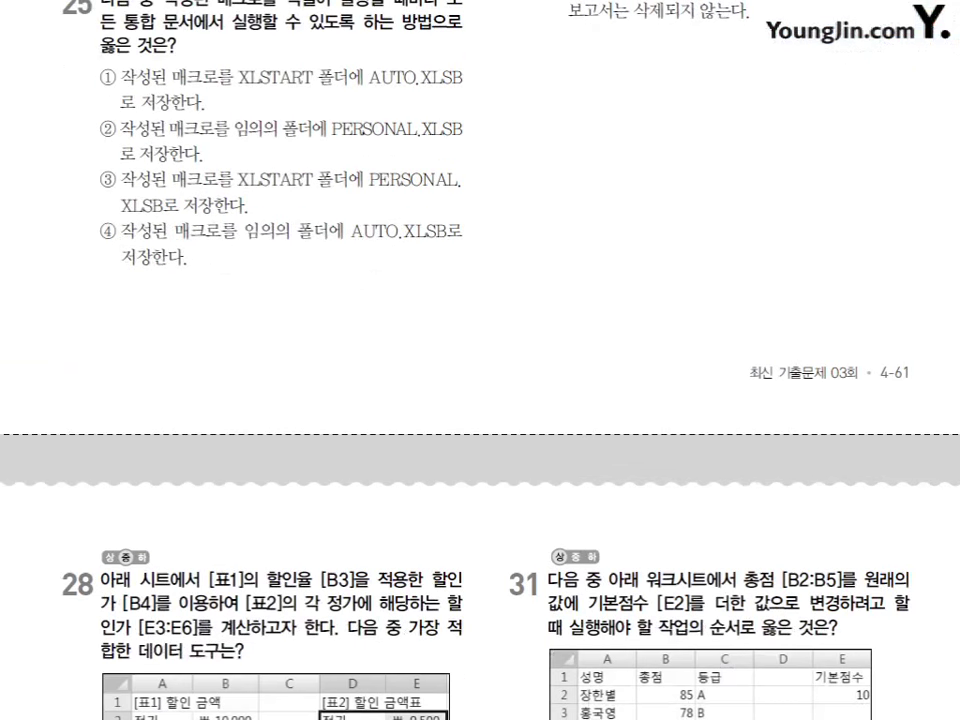
pyautogui.scroll(-5, 601, 372)
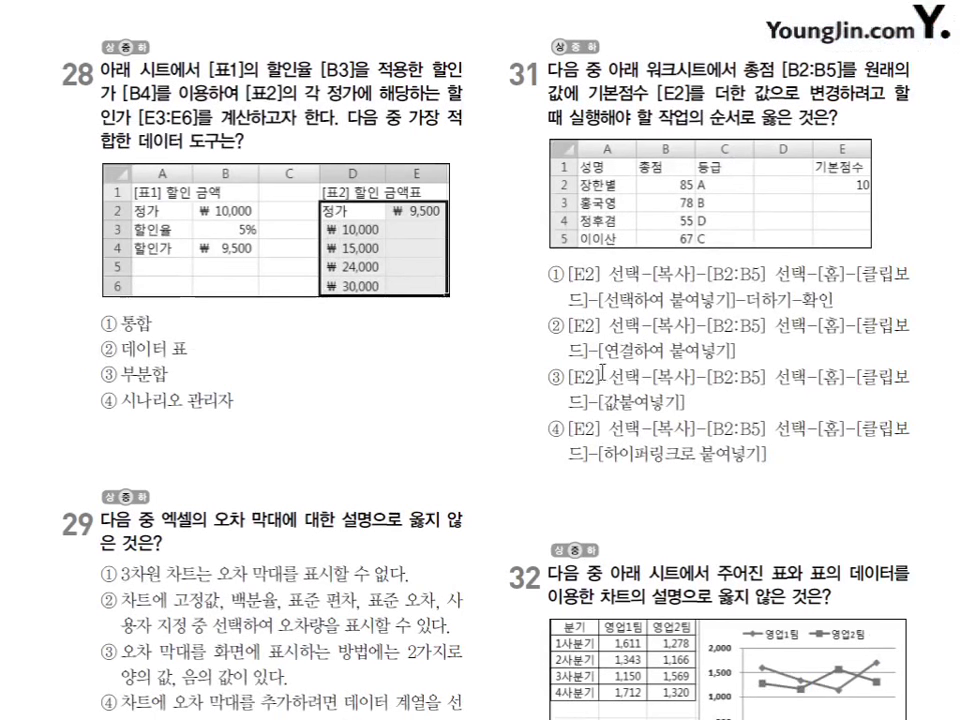
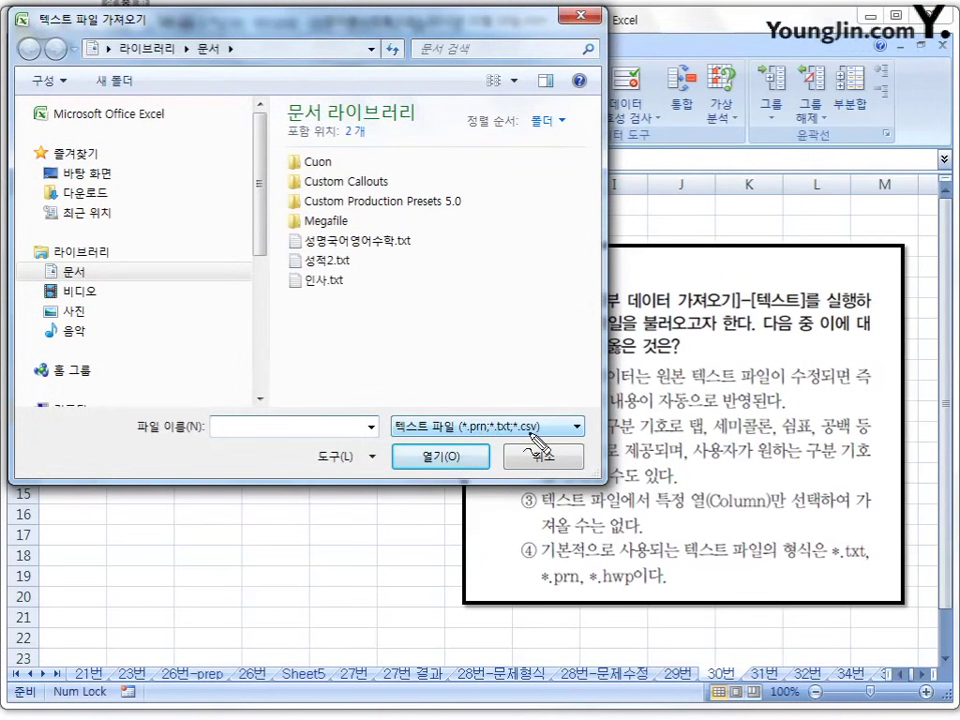
# Compare the text import's default file types with *.hwp in statement ④ of question 30, temporarily marking both.
pyautogui.moveTo(500, 448)
pyautogui.mouseDown()
pyautogui.moveTo(484, 411)
pyautogui.moveTo(555, 428)
pyautogui.mouseUp()
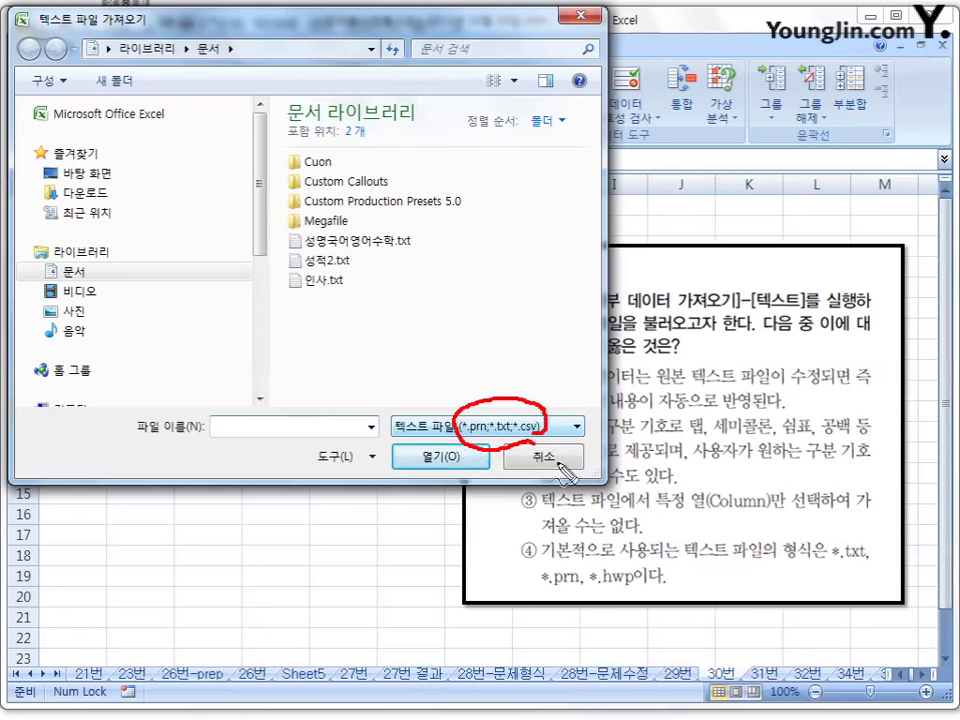
pyautogui.moveTo(600, 579); pyautogui.dragTo(632, 577)
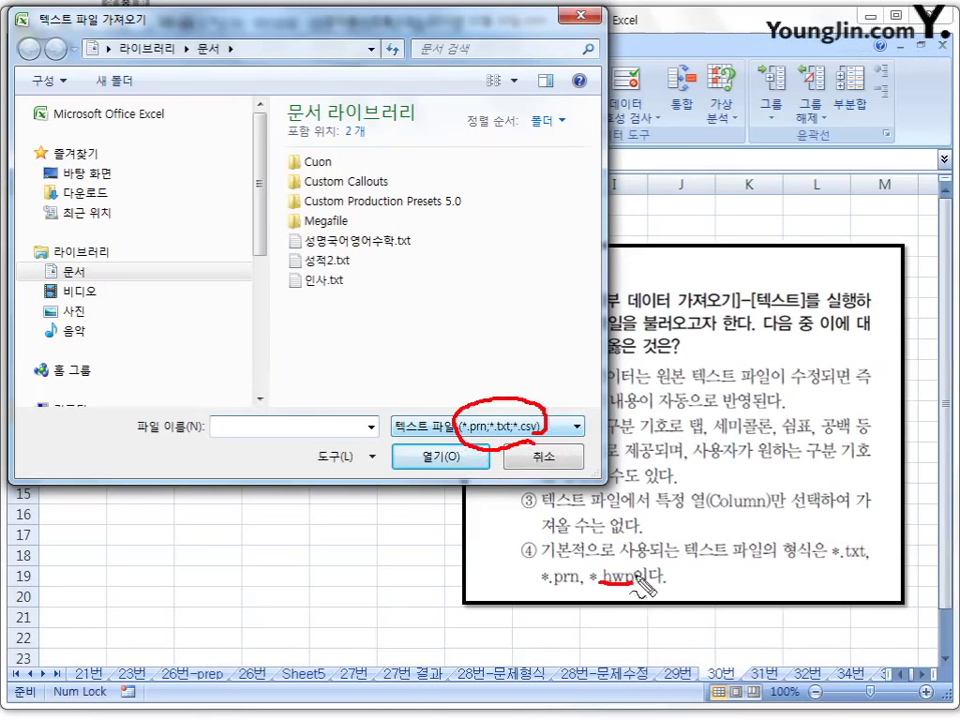
pyautogui.press('Escape')
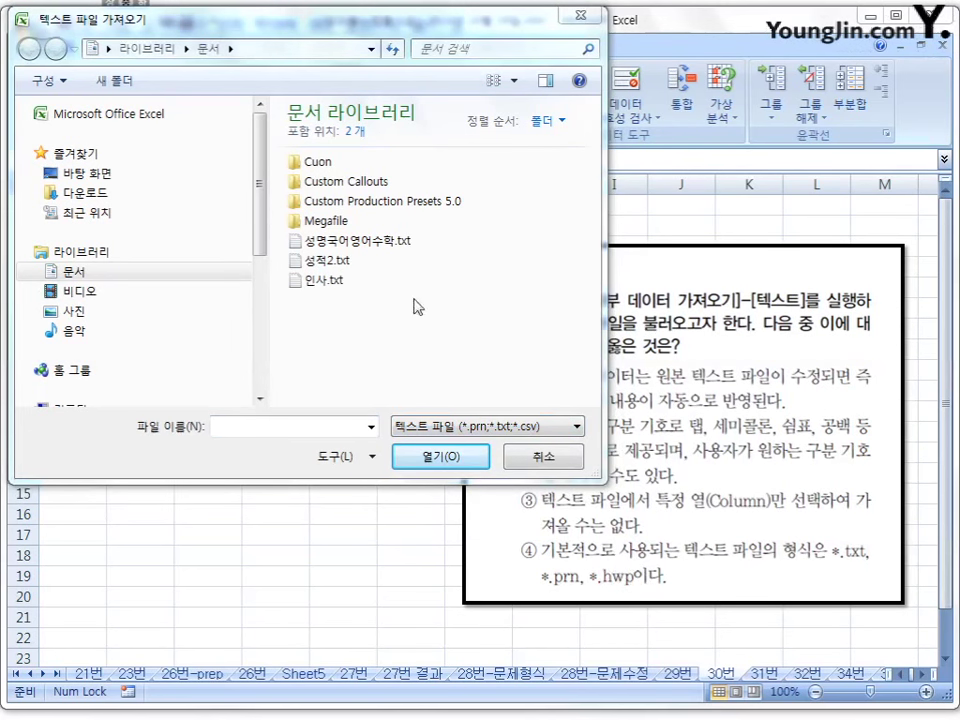
# Try to import 성명 국어 영어 수학 - 한글파일.hwp with all file types listed, and decline to continue.
pyautogui.click(580, 427)
pyautogui.click(455, 445)
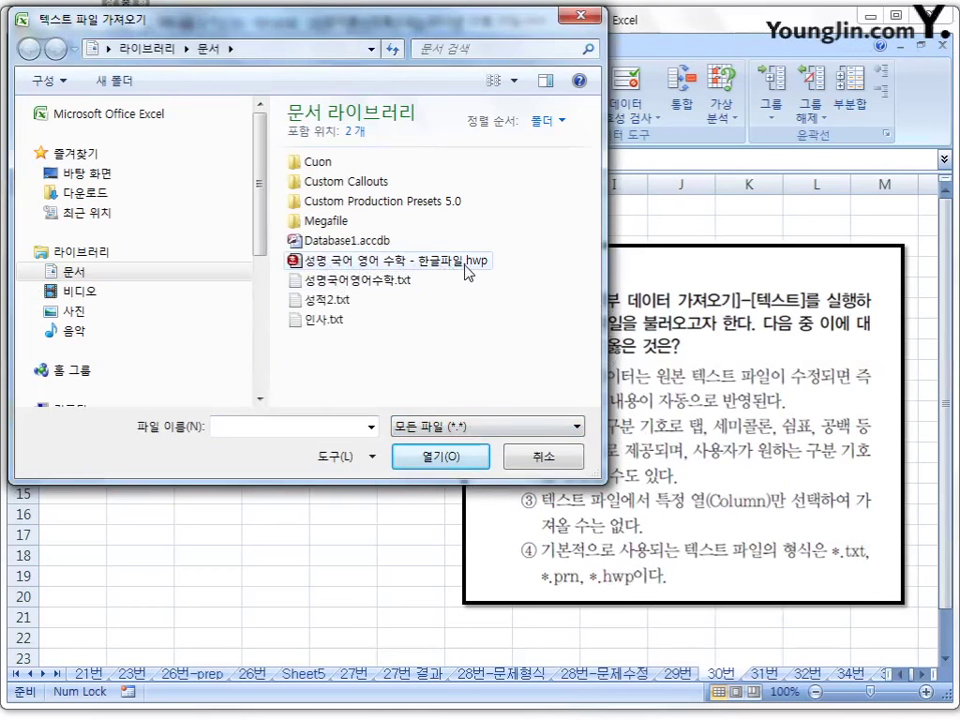
pyautogui.click(470, 260)
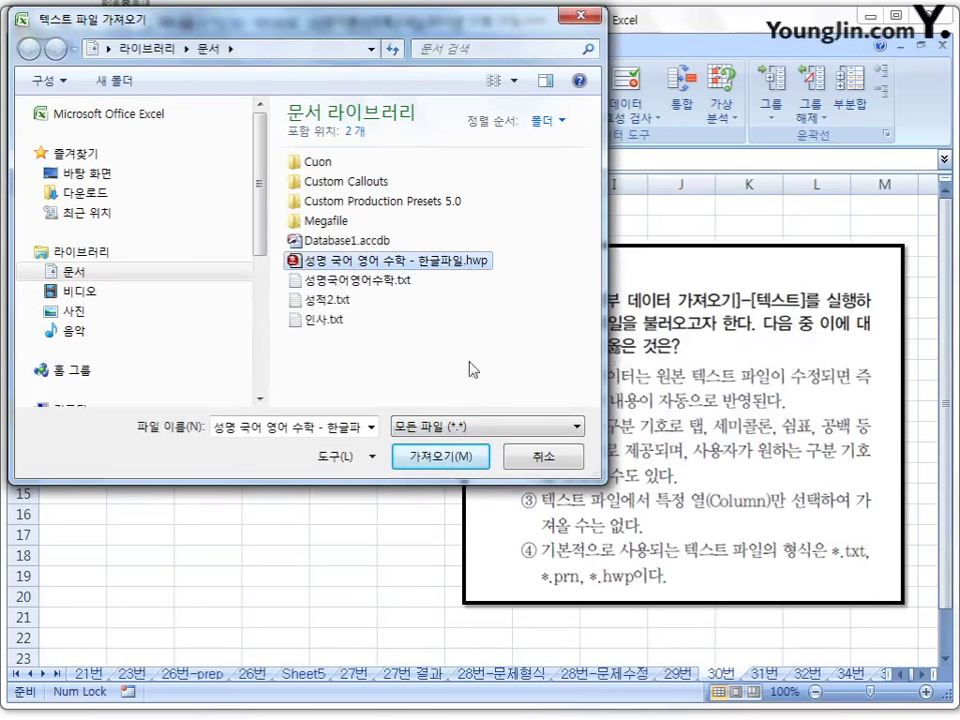
pyautogui.click(440, 456)
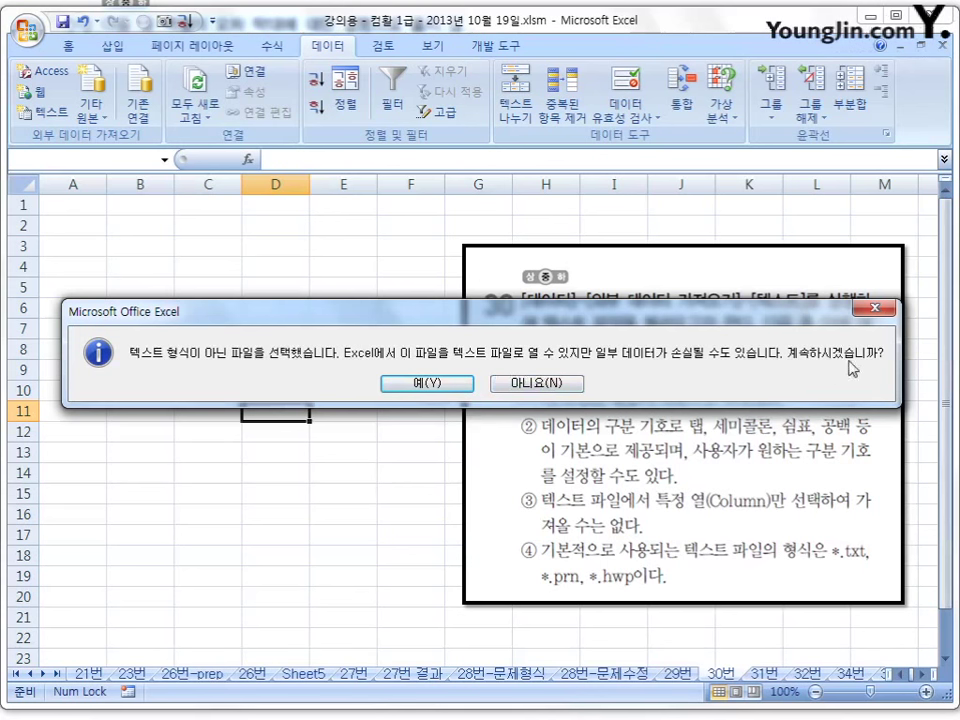
pyautogui.click(548, 387)
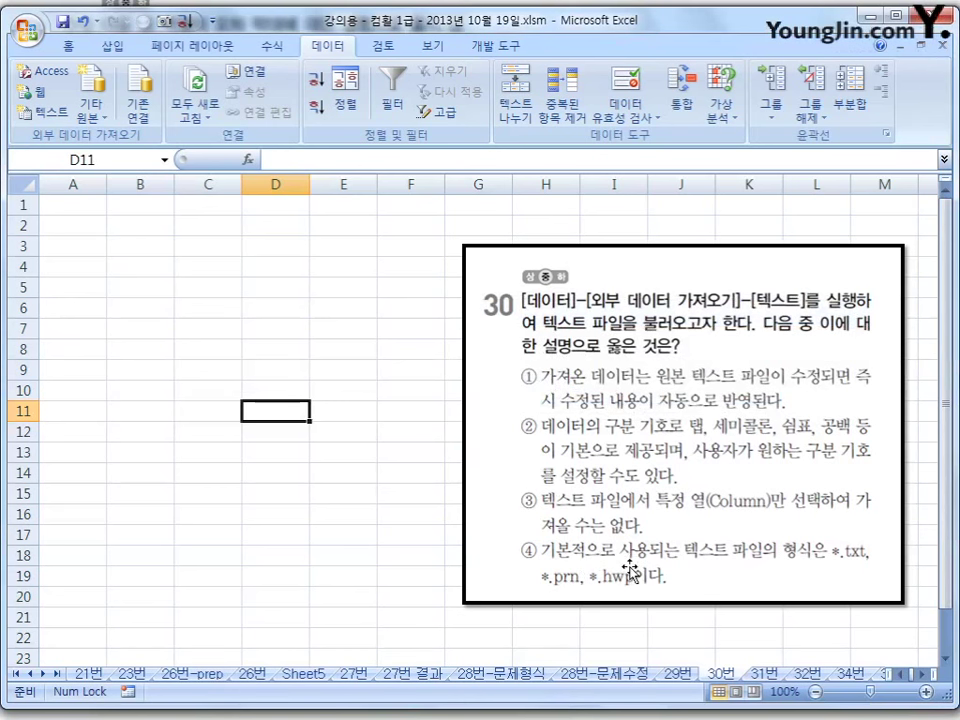
# Start a text import of 성명국어영어수학.txt as delimited data, using only 공백 as the delimiter.
pyautogui.click(56, 117)
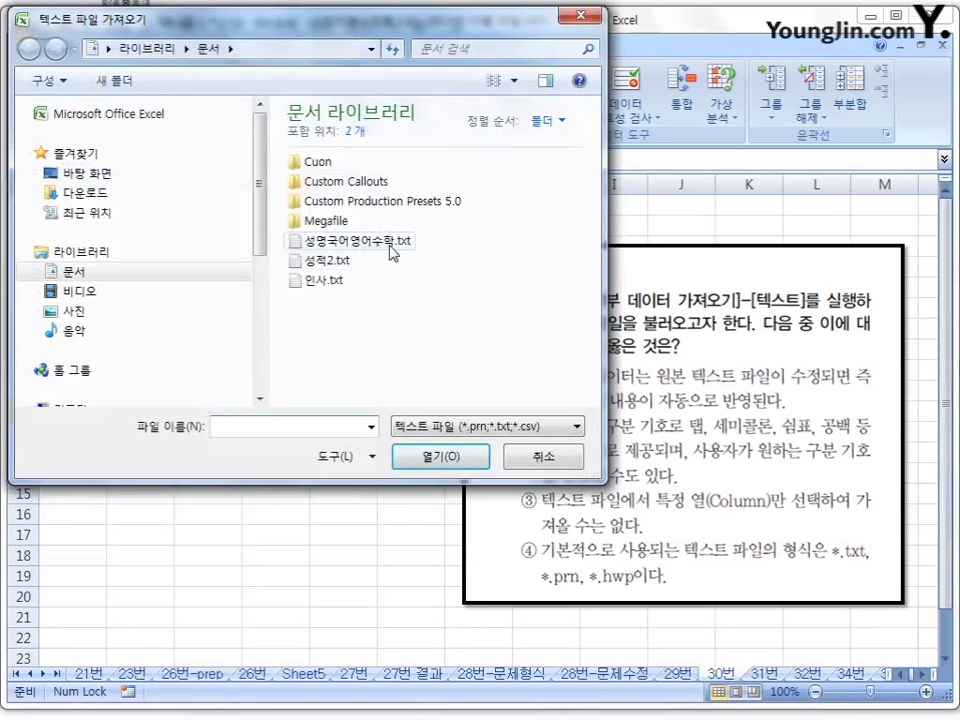
pyautogui.click(391, 250)
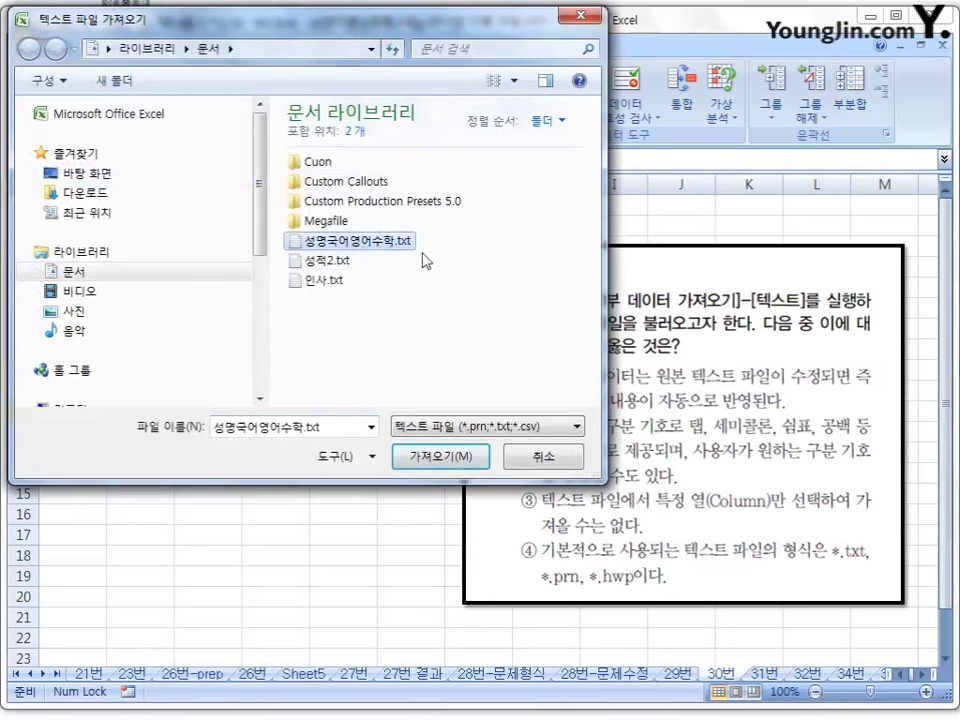
pyautogui.click(439, 458)
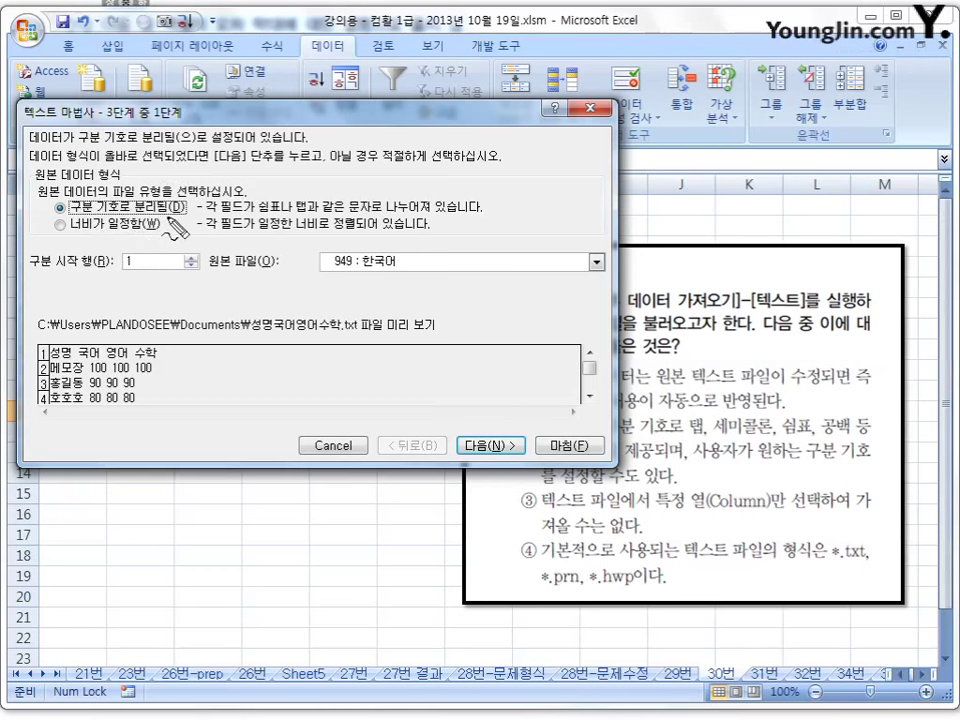
pyautogui.press('Escape')
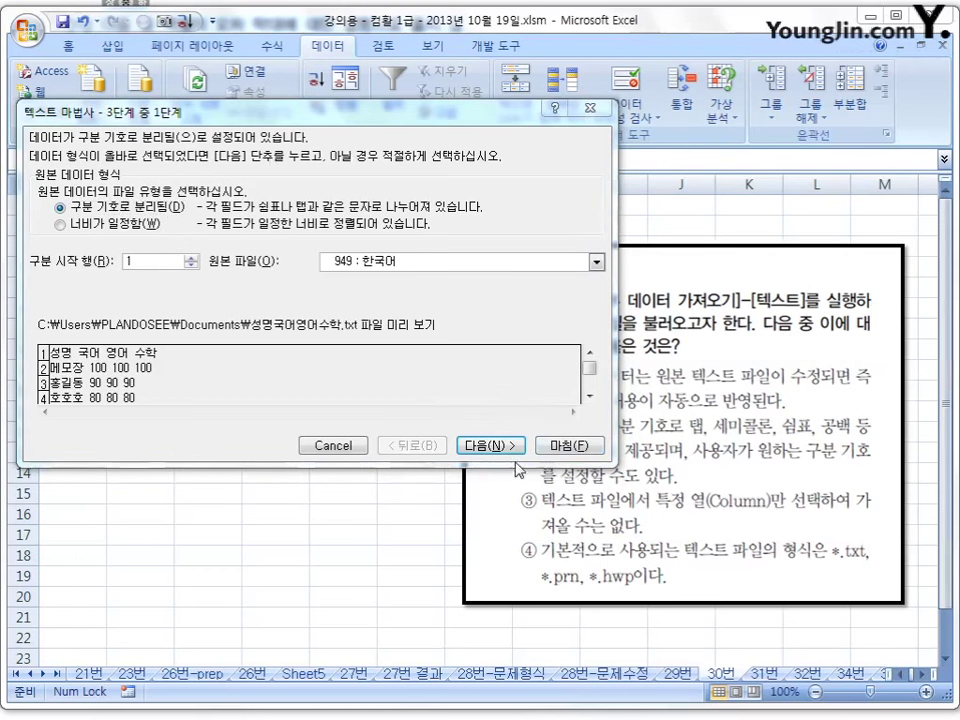
pyautogui.click(488, 445)
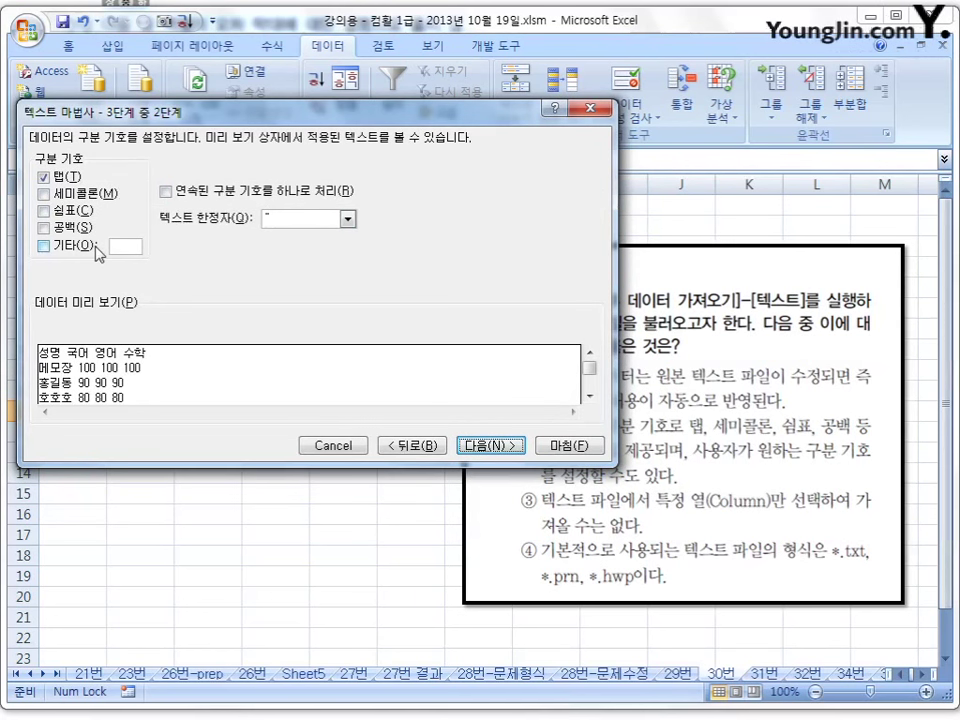
pyautogui.click(44, 228)
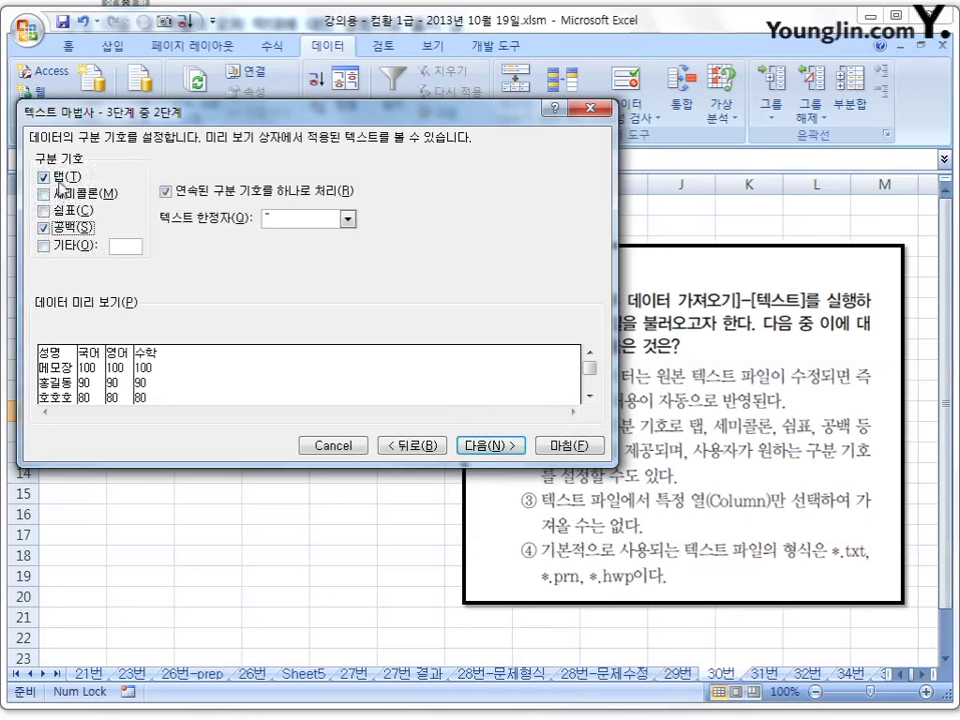
pyautogui.click(44, 176)
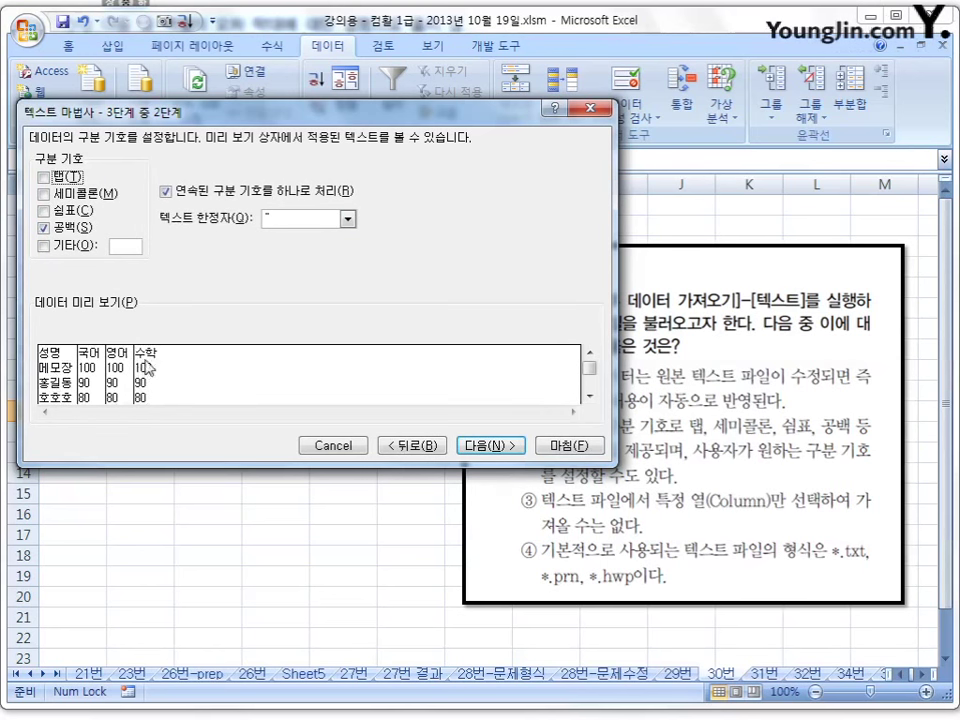
pyautogui.click(487, 446)
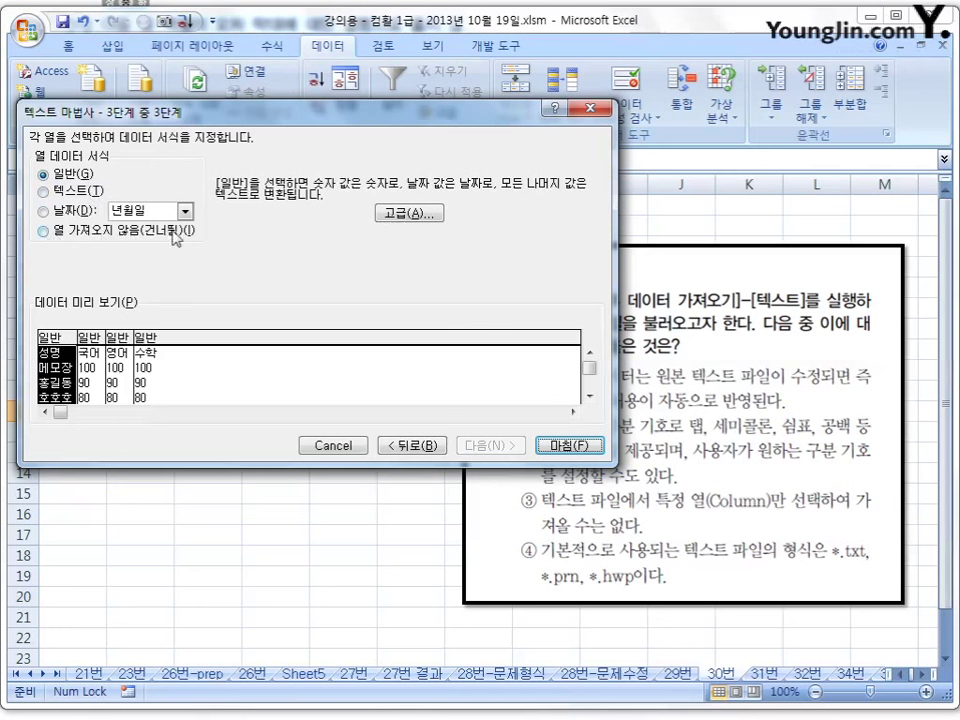
# Try excluding the 수학 column from the text import, and return its column format to 일반.
pyautogui.click(162, 343)
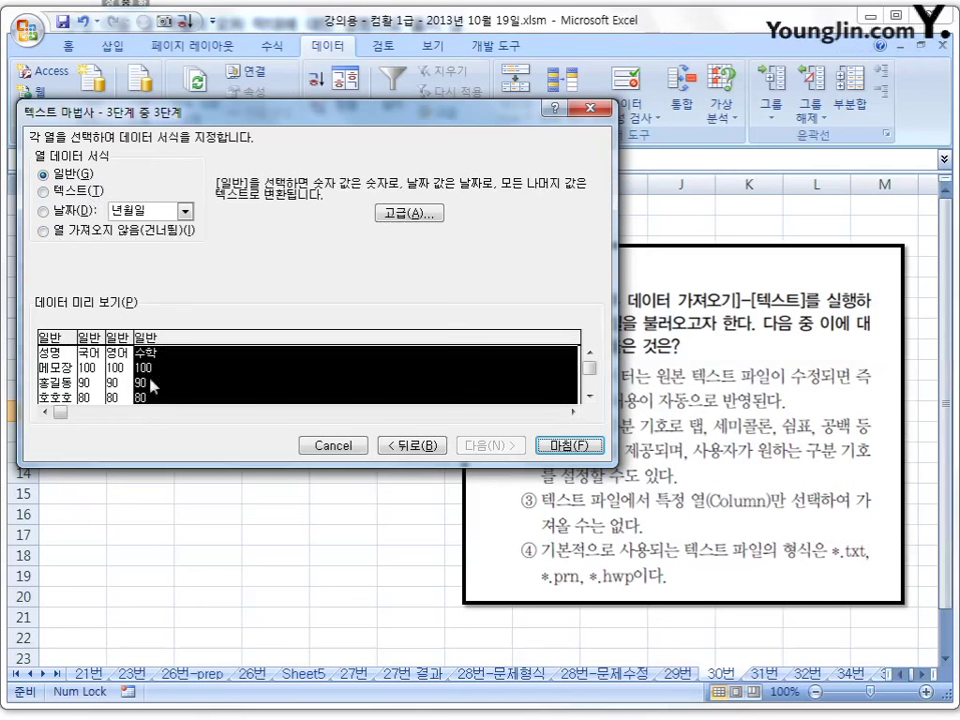
pyautogui.click(64, 233)
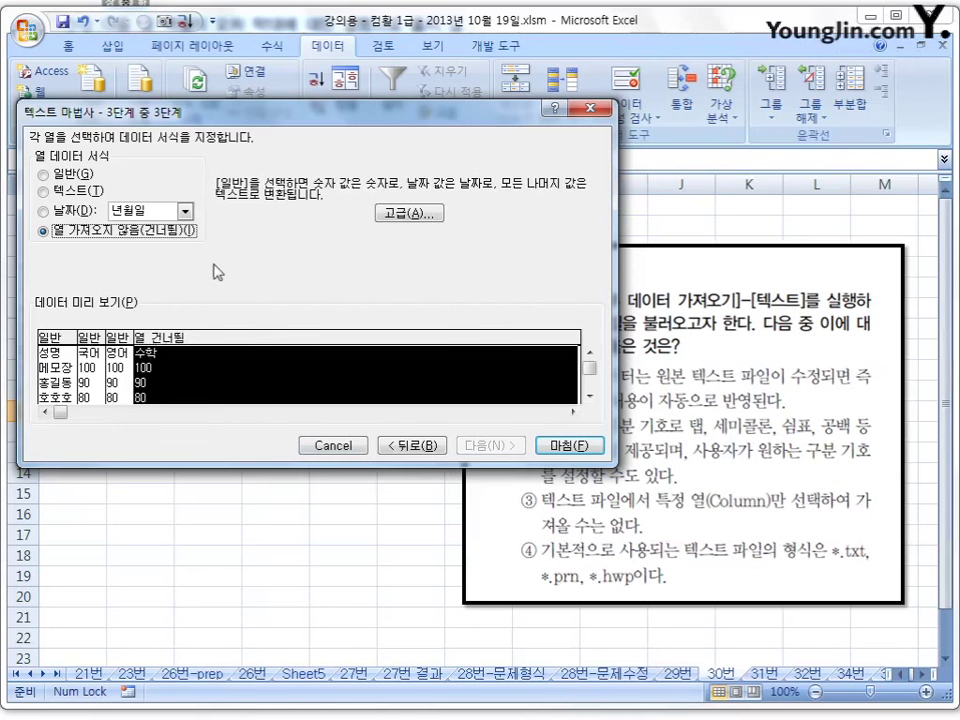
pyautogui.click(88, 189)
pyautogui.click(75, 174)
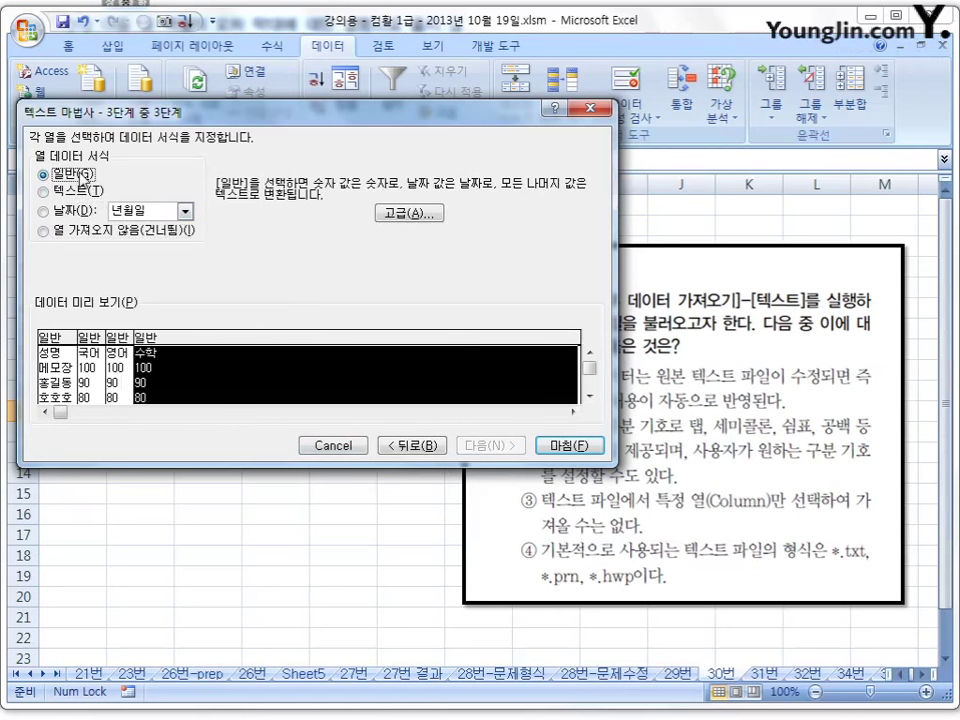
# Import the text data into the existing worksheet at D11 and move the question 30 image clear of the table.
pyautogui.click(570, 446)
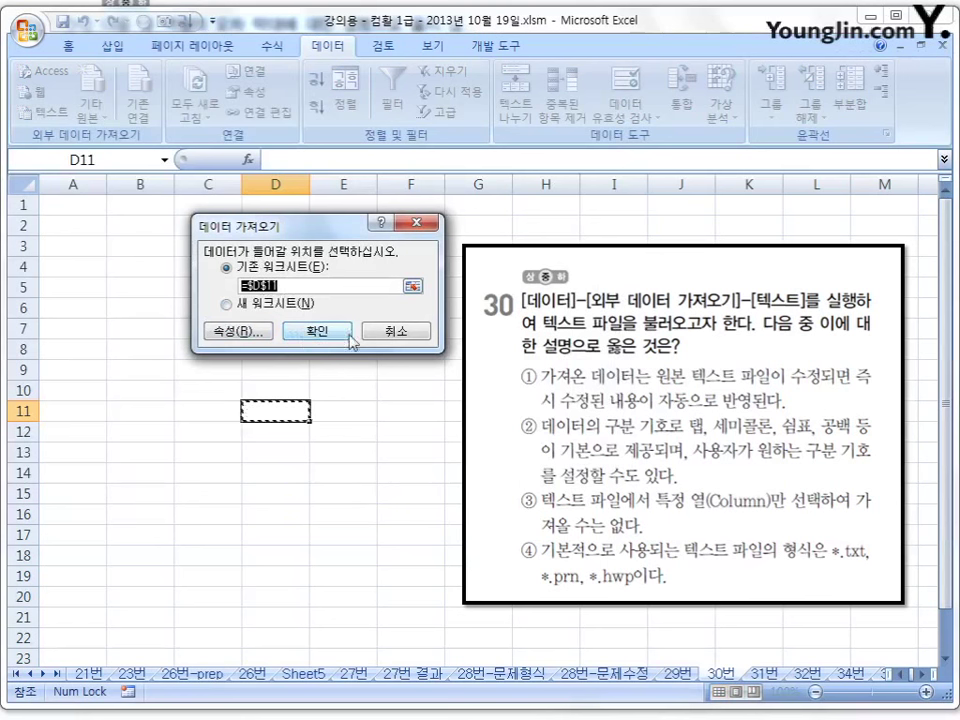
pyautogui.click(318, 331)
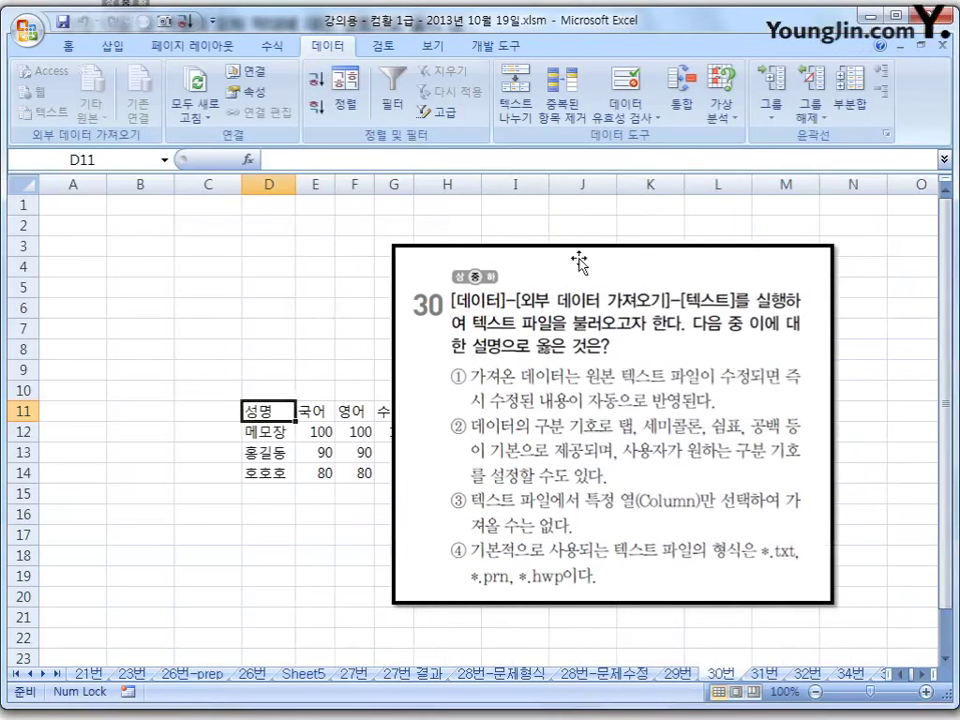
pyautogui.hotkey('ctrl', 'v')
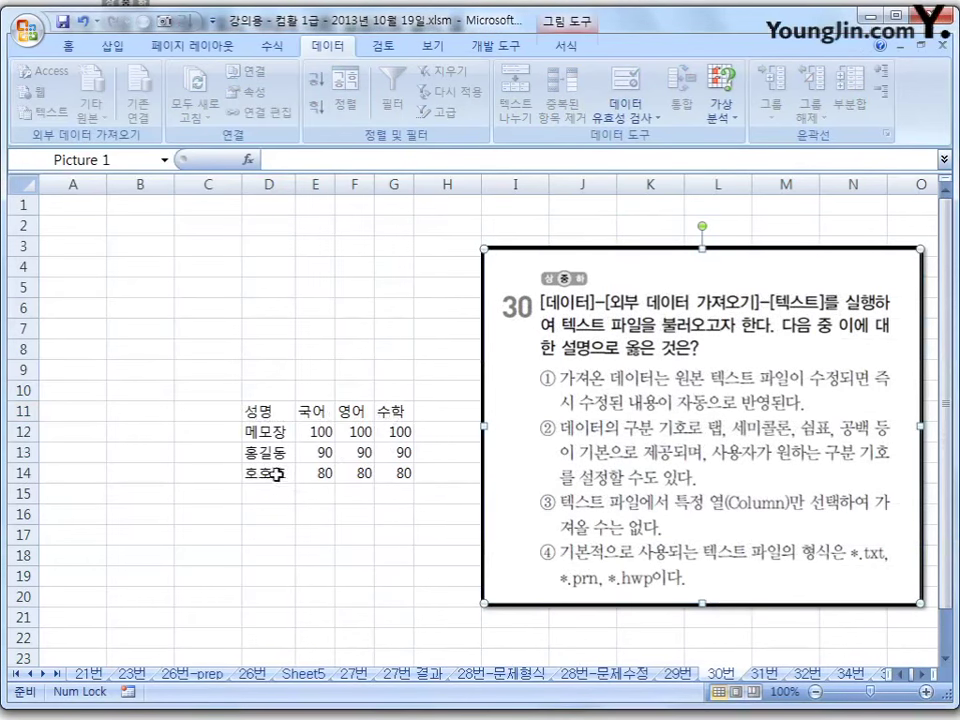
# Open 성명국어영어수학.txt from the 문서 library and change the 국어, 영어 and 수학 scores of the 메모장 row to 50.
pyautogui.press('super+e')
pyautogui.click(100, 263)
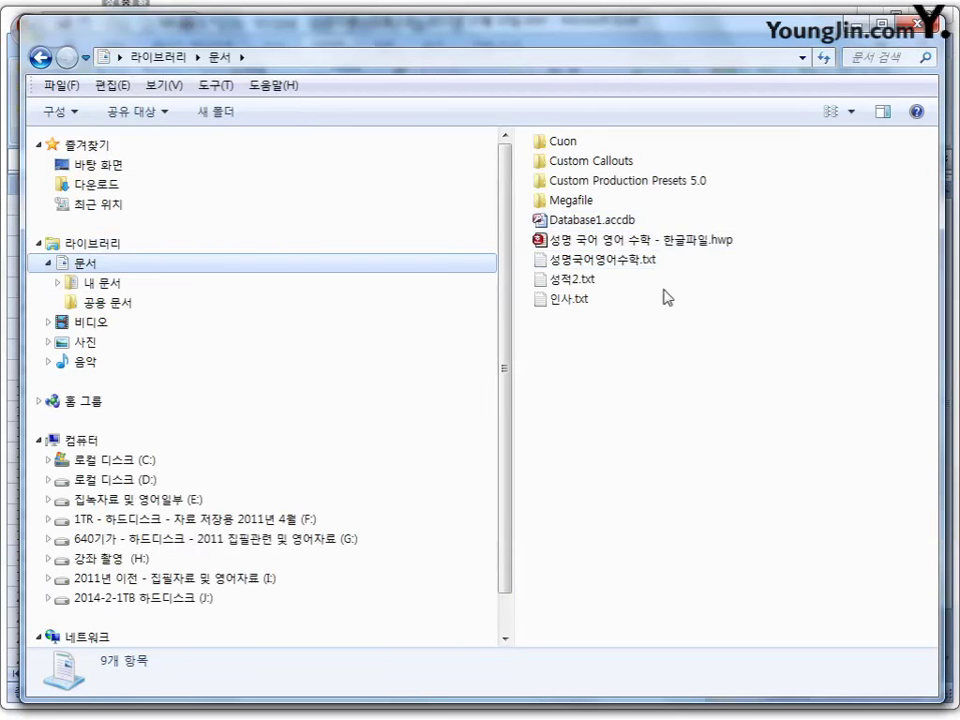
pyautogui.doubleClick(624, 260)
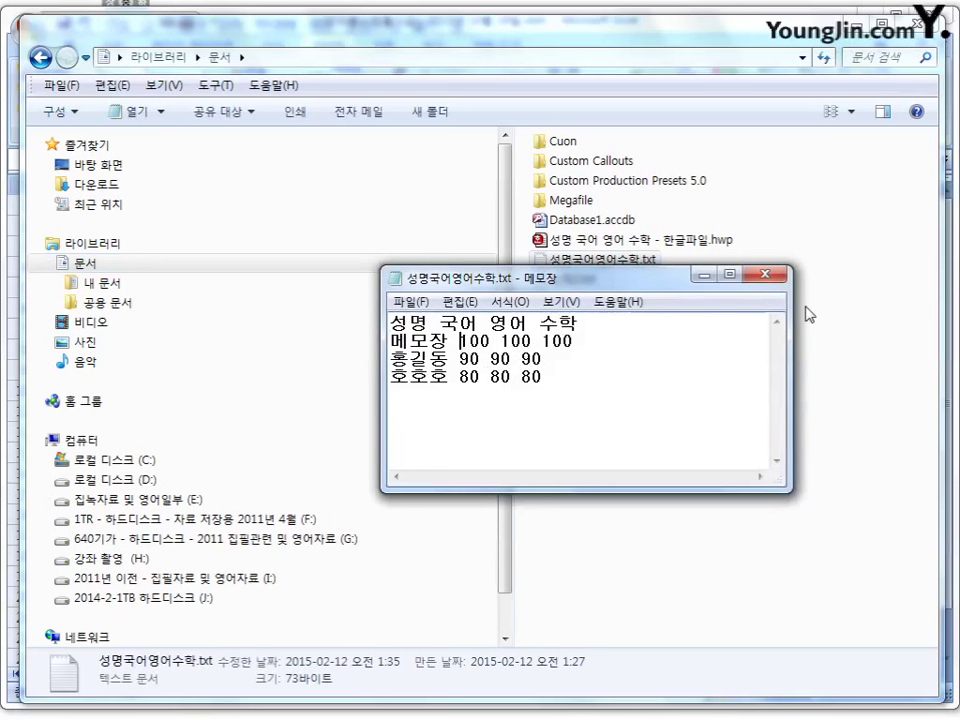
pyautogui.write('50')
pyautogui.press('Delete')
pyautogui.press('Delete')
pyautogui.press('Delete')
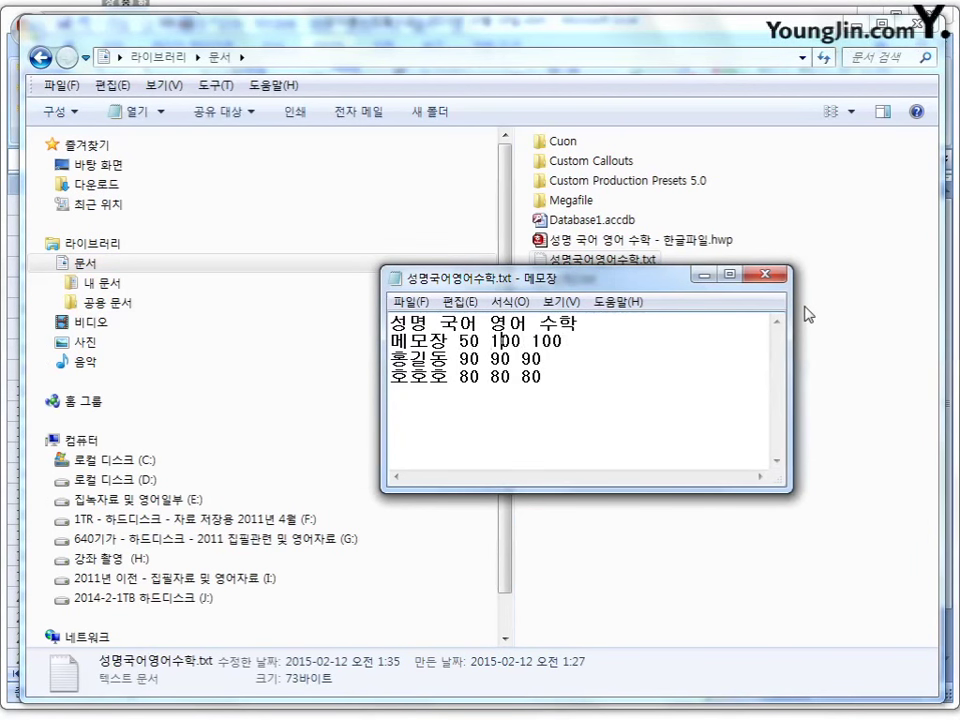
pyautogui.write('50')
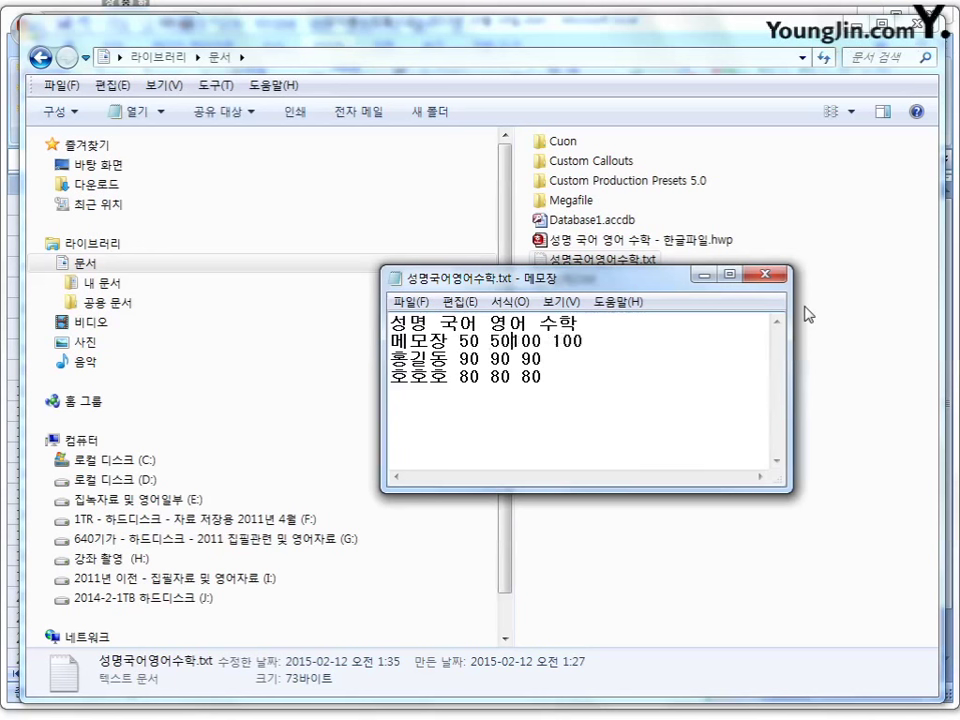
pyautogui.press('Delete')
pyautogui.press('Delete')
pyautogui.press('Delete')
pyautogui.write('50')
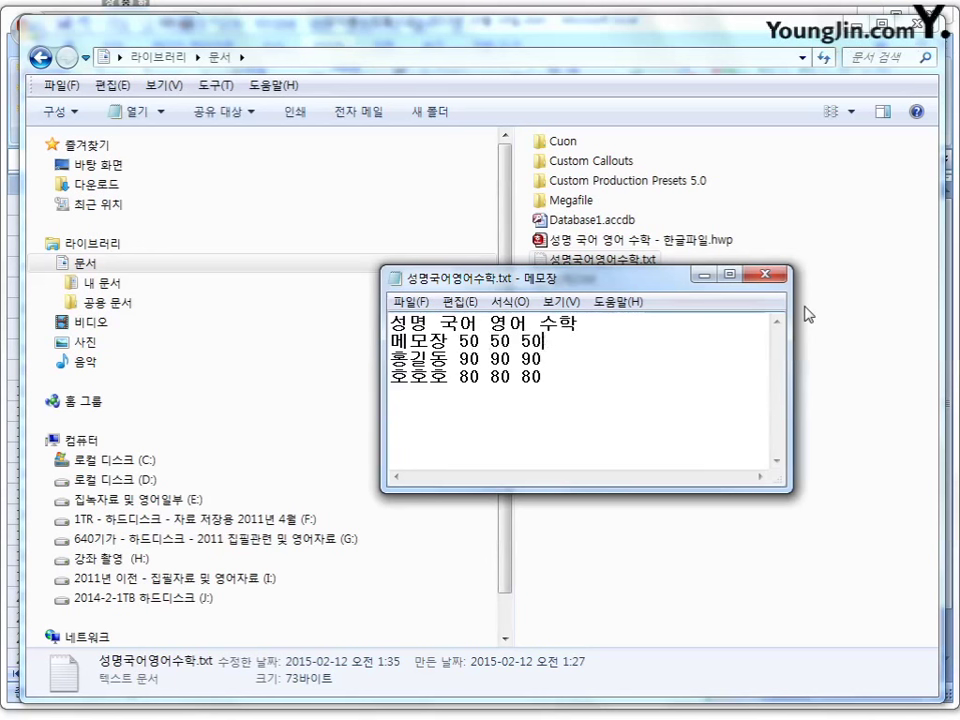
# Save the edited text file and close both it and the folder window.
pyautogui.click(408, 302)
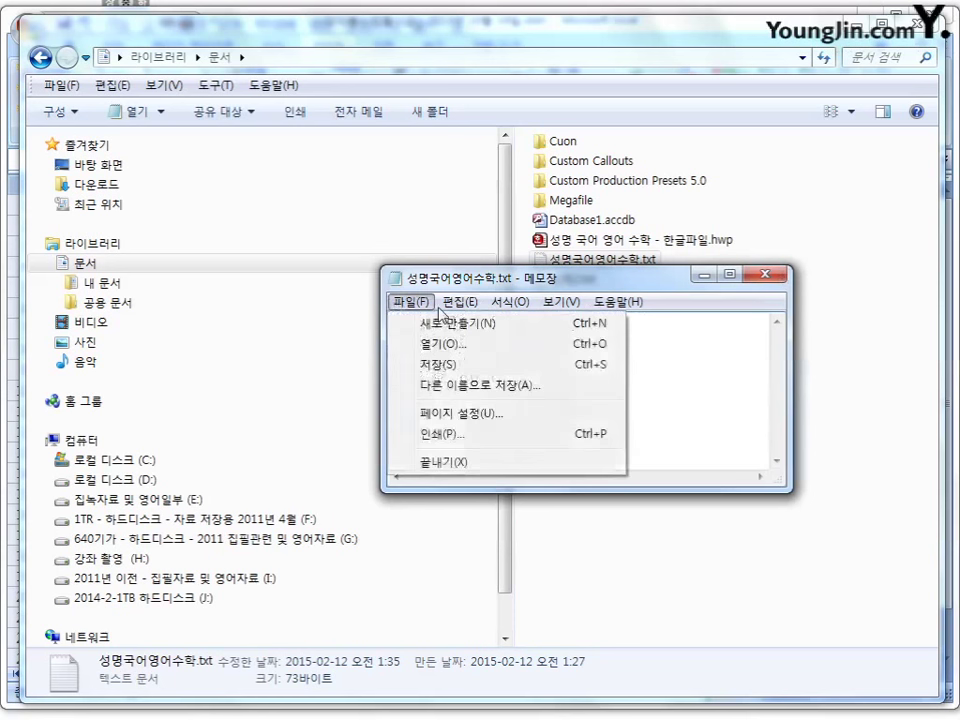
pyautogui.click(440, 364)
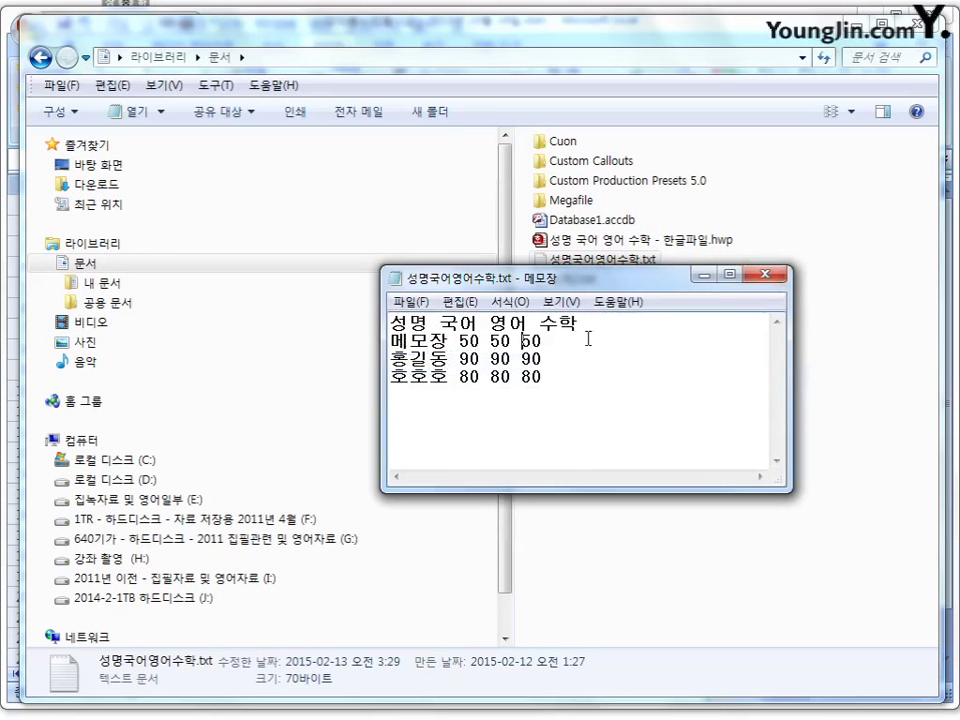
pyautogui.click(407, 302)
pyautogui.click(420, 366)
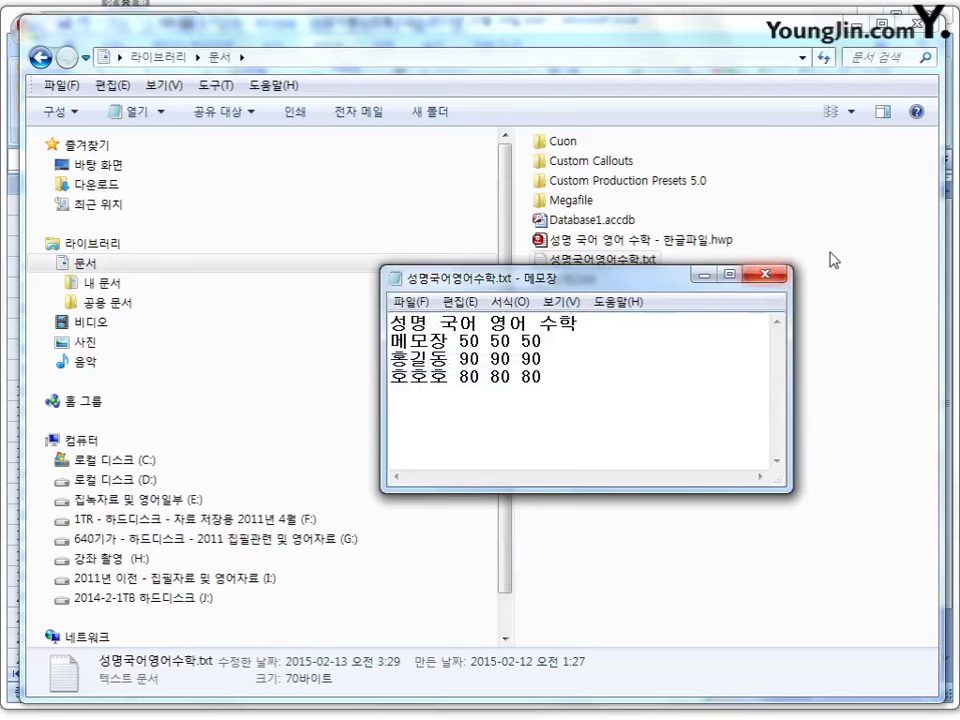
pyautogui.hotkey('alt', 'F4')
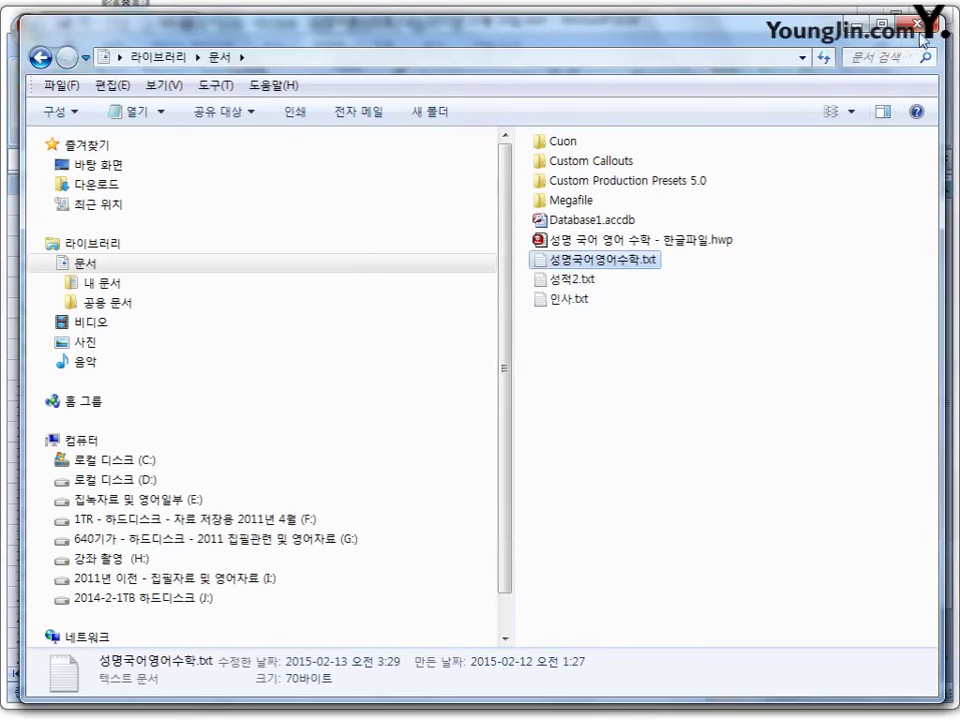
pyautogui.click(917, 22)
# Refresh the imported table on the 30번 sheet, using 성명국어영어수학.txt as the source file.
pyautogui.click(318, 432)
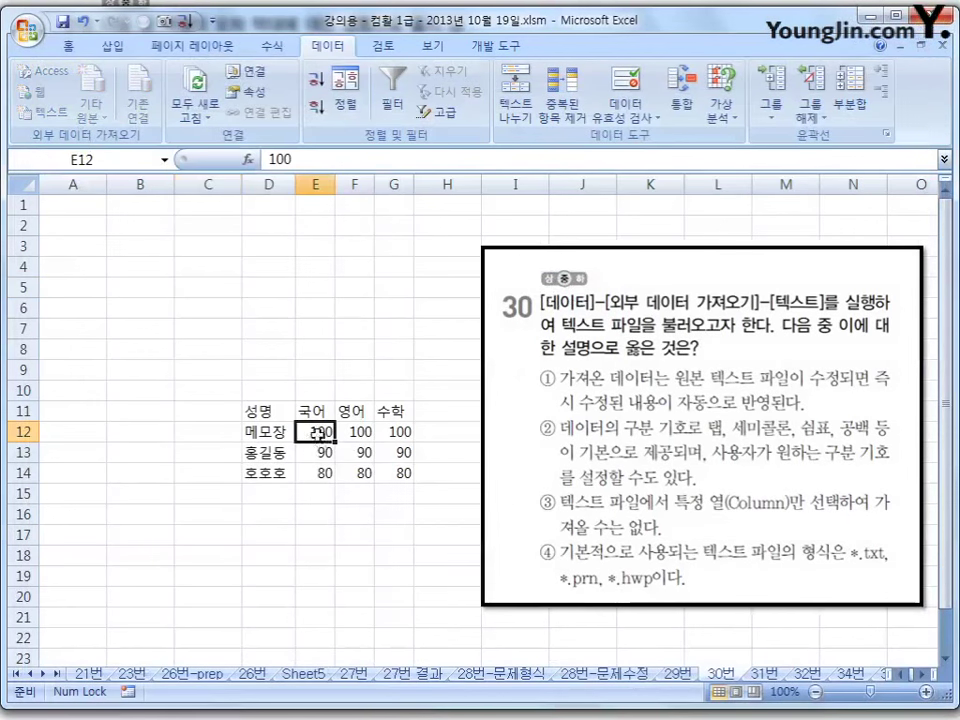
pyautogui.click(207, 120)
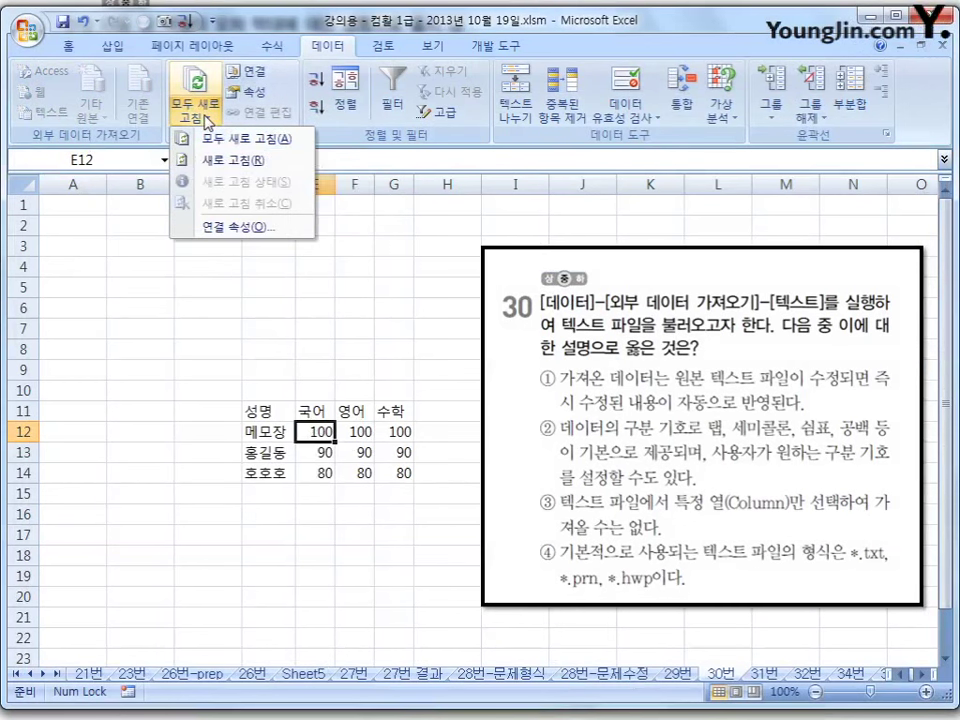
pyautogui.click(238, 170)
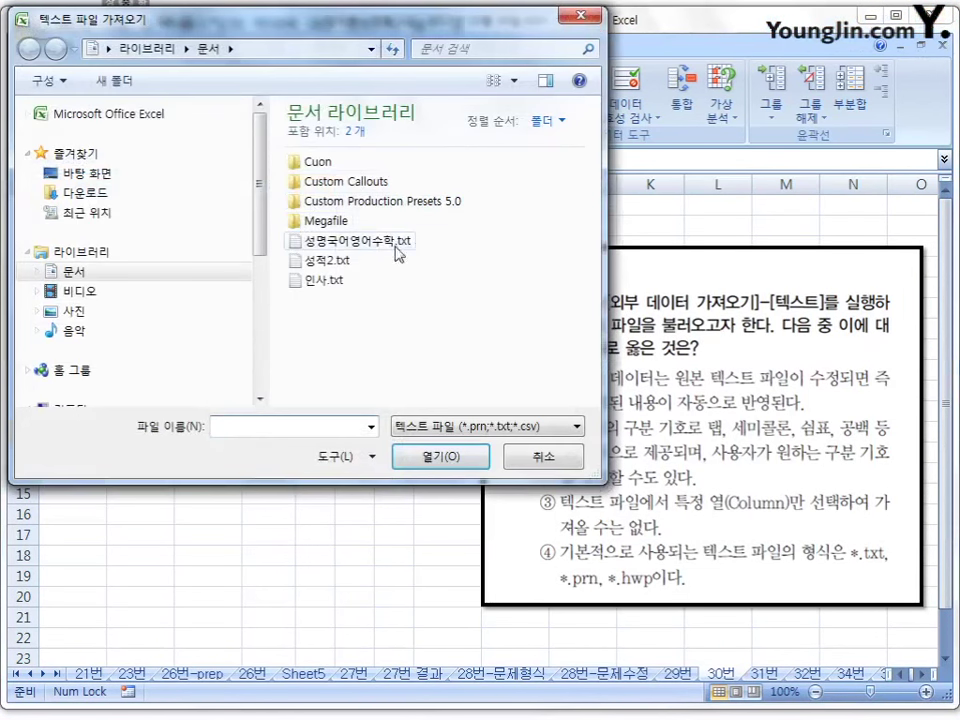
pyautogui.click(394, 244)
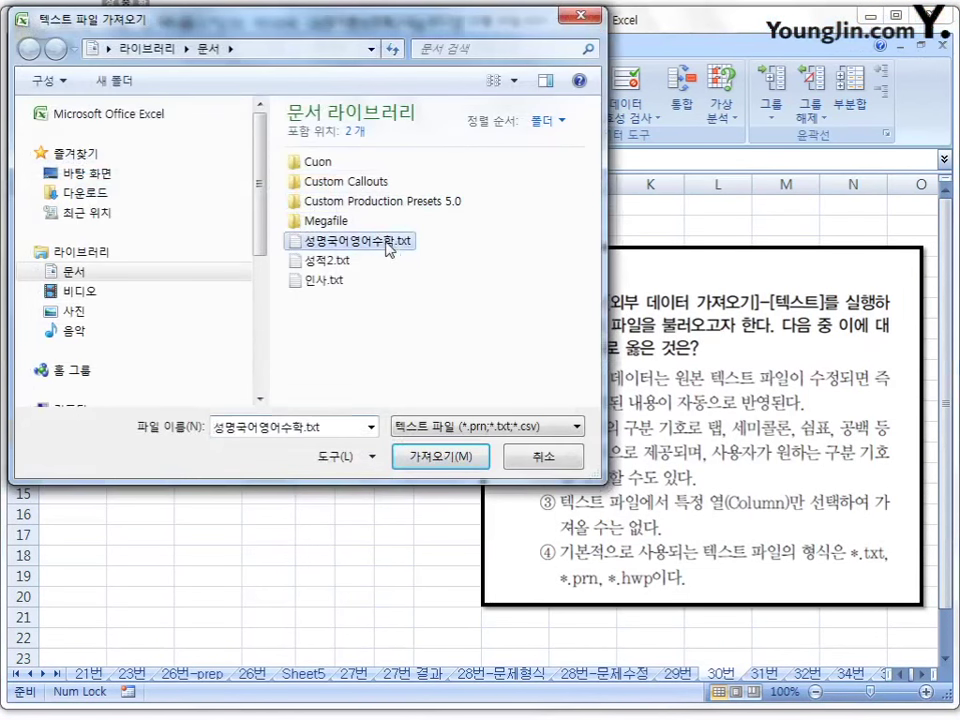
pyautogui.click(437, 458)
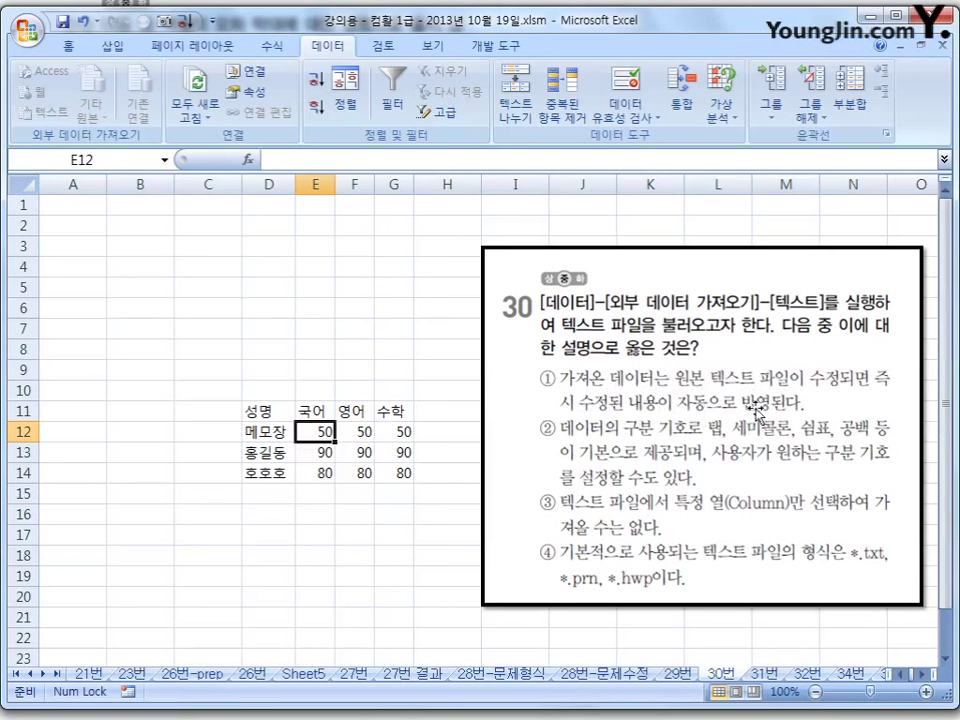
pyautogui.click(204, 118)
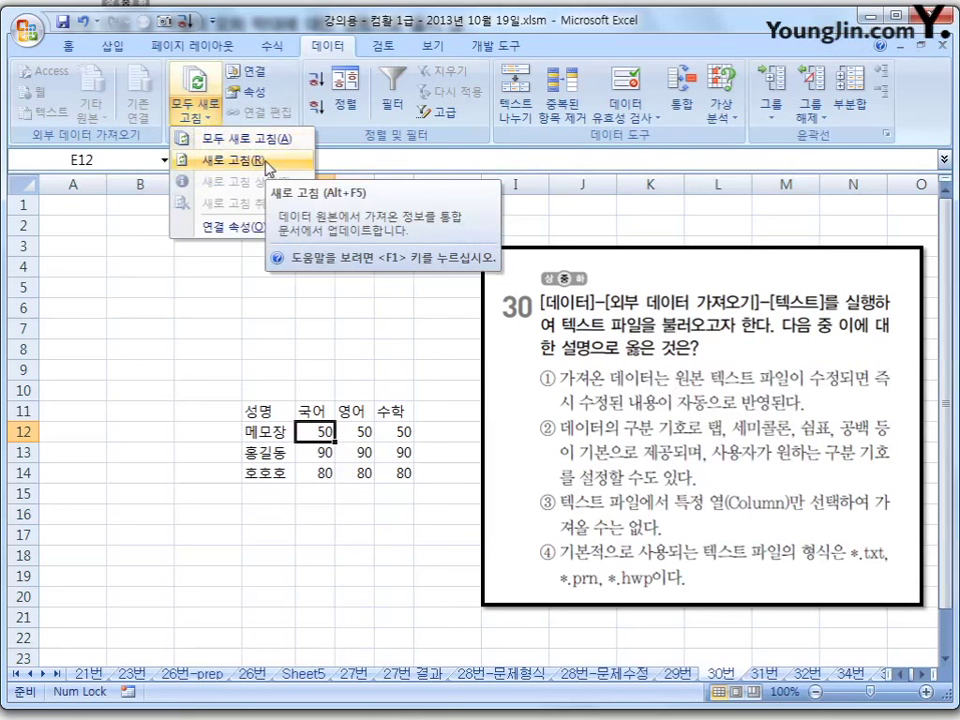
pyautogui.click(260, 266)
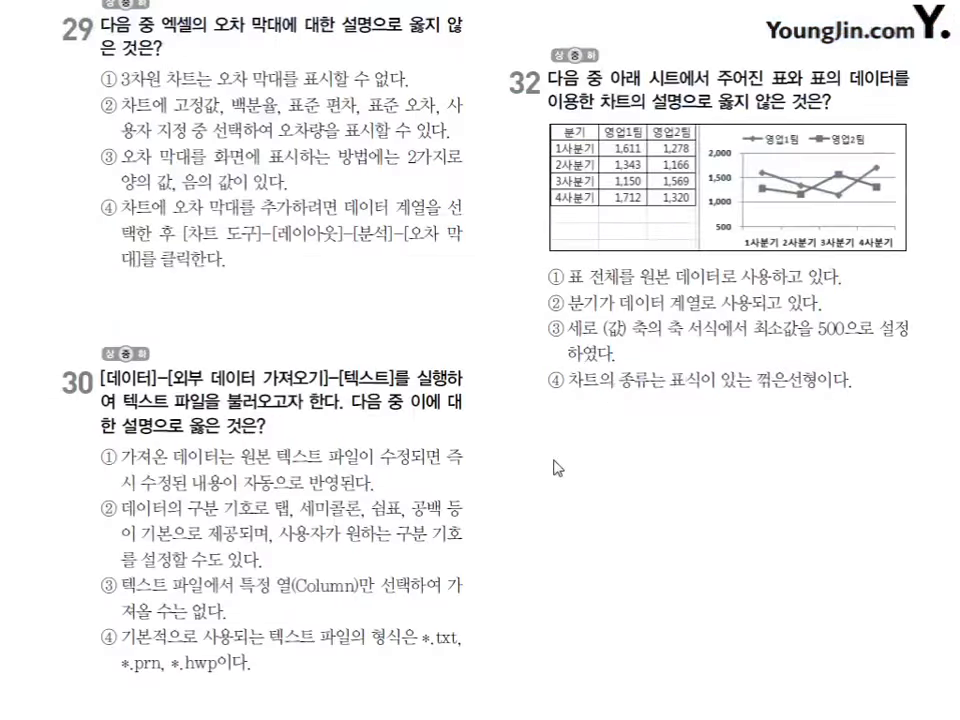
pyautogui.scroll(-1, 557, 468)
pyautogui.scroll(8, 638, 456)
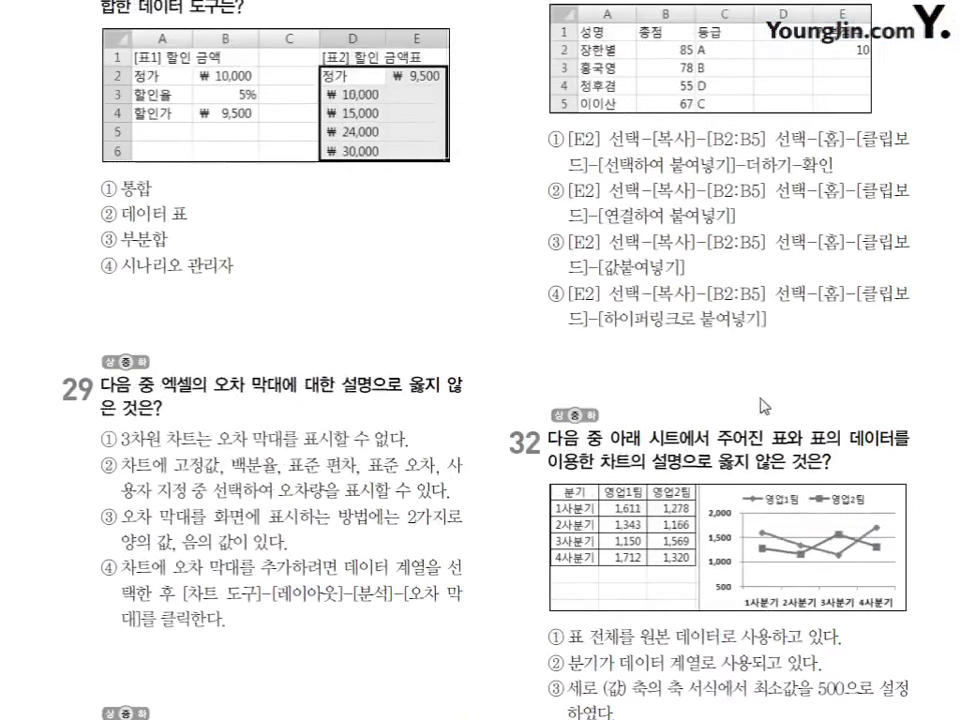
pyautogui.scroll(3, 765, 405)
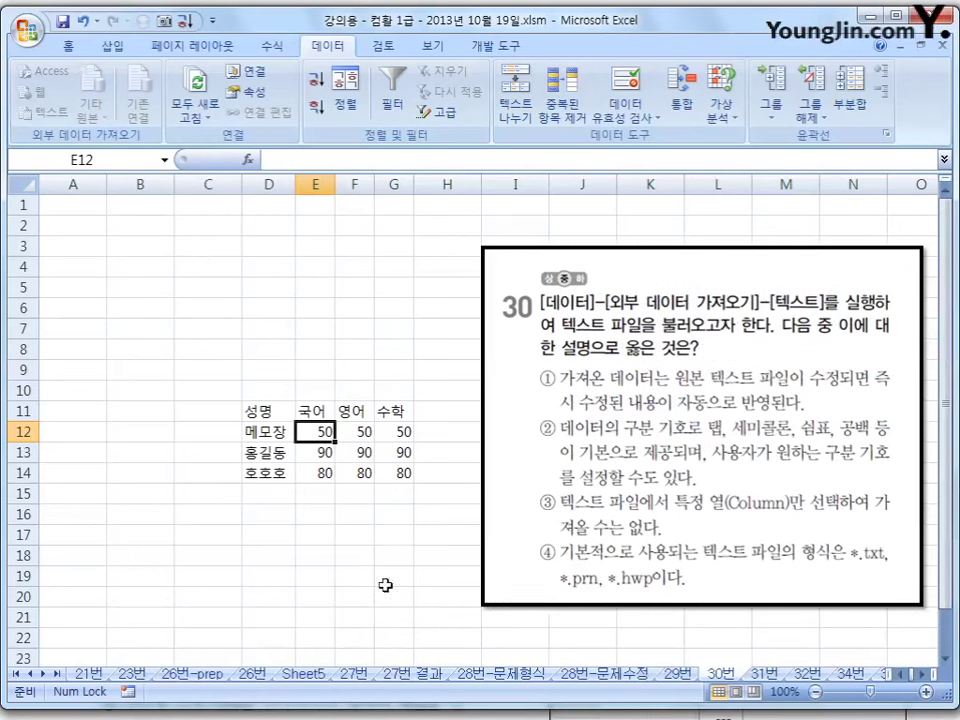
# Copy the 기본점수 value in E2 on the 31번 sheet.
pyautogui.click(769, 673)
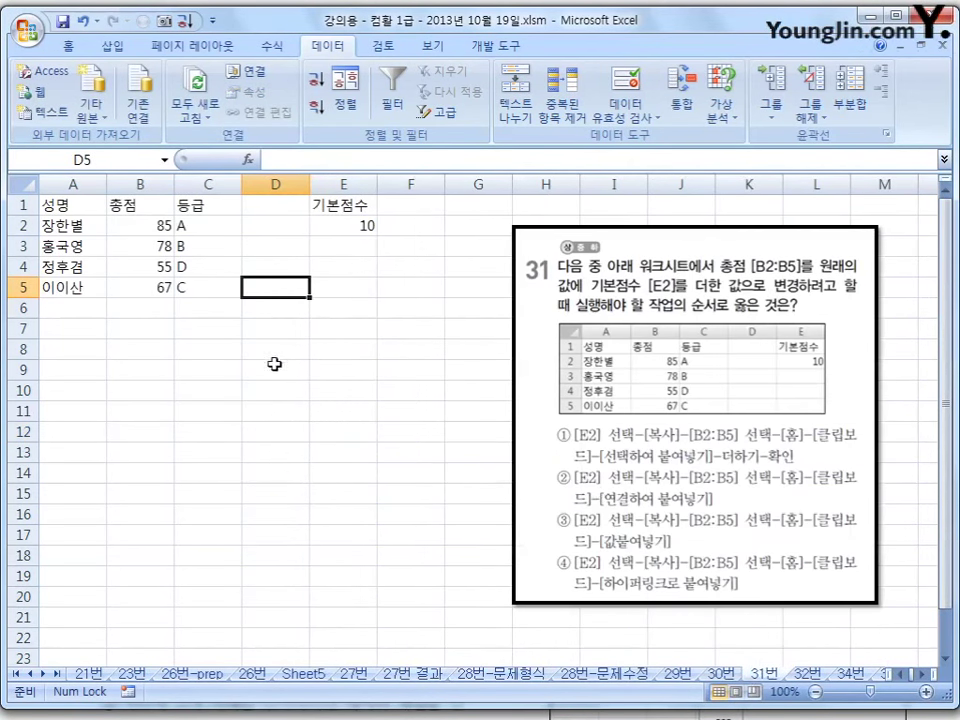
pyautogui.click(356, 224)
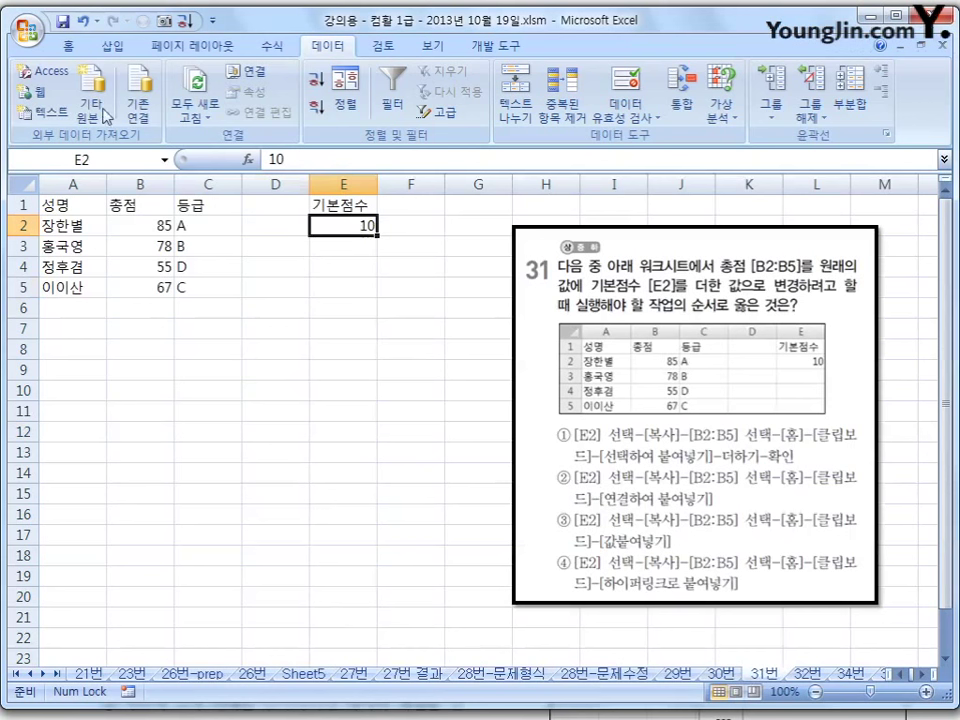
pyautogui.click(64, 44)
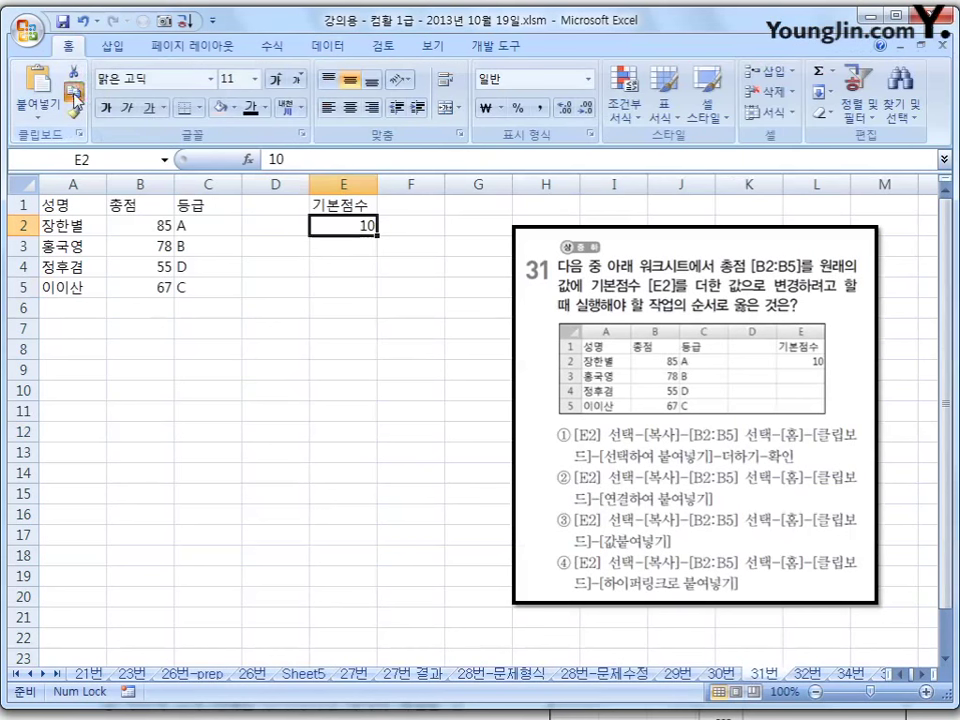
pyautogui.click(75, 92)
# Paste the copied value onto the 총점 cells B2:B5 using 선택하여 붙여넣기 with the 더하기 operation, and end copy mode.
pyautogui.moveTo(146, 227); pyautogui.dragTo(140, 287)
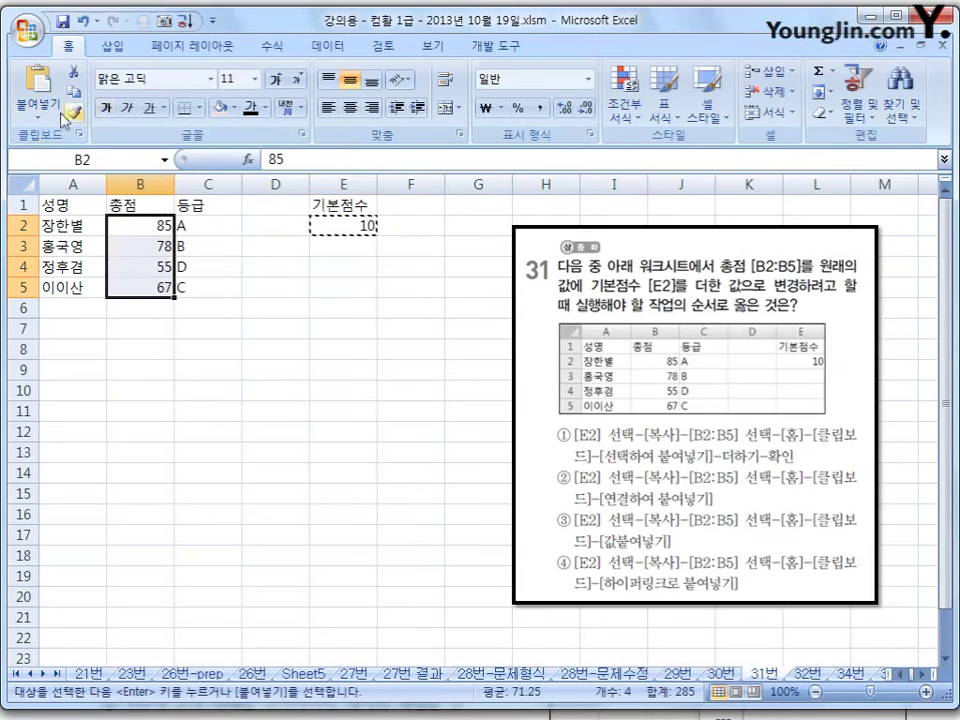
pyautogui.click(38, 108)
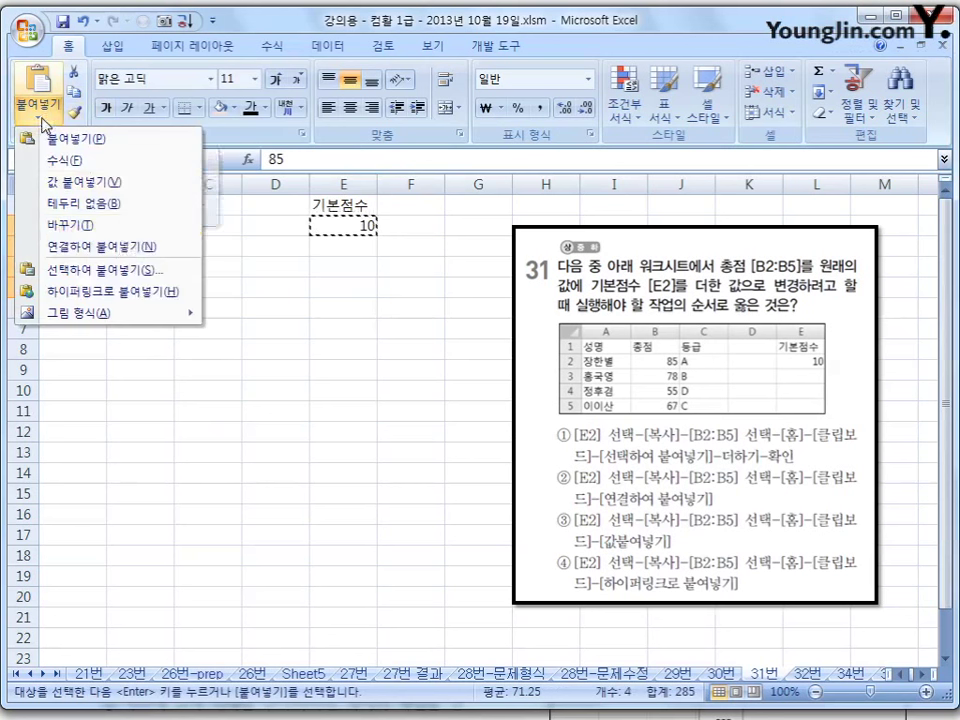
pyautogui.click(133, 272)
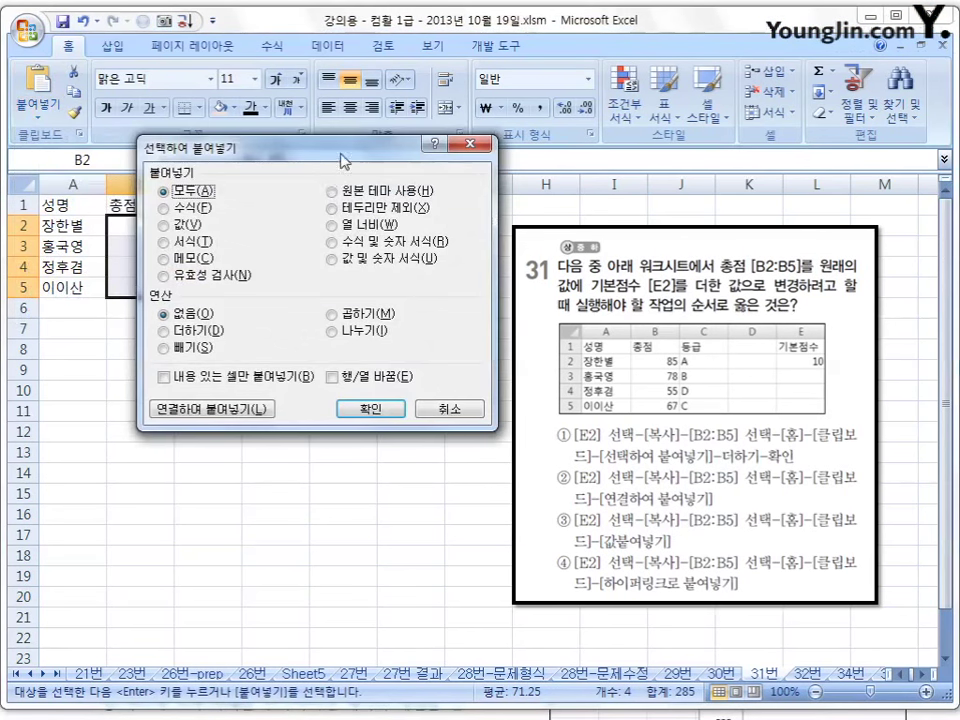
pyautogui.moveTo(340, 160); pyautogui.dragTo(284, 330)
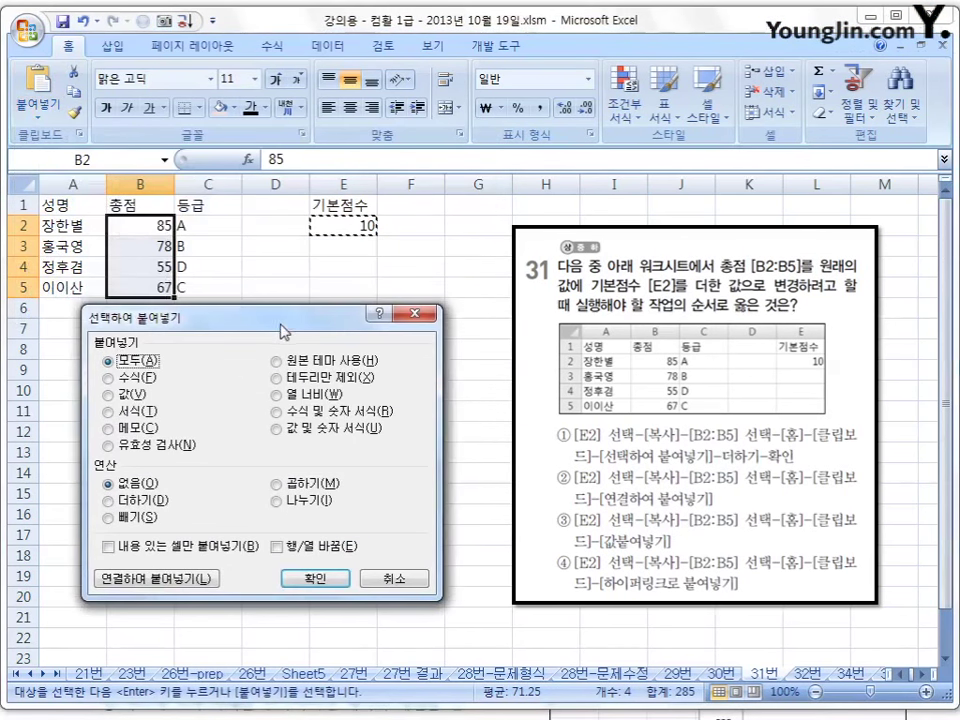
pyautogui.click(152, 500)
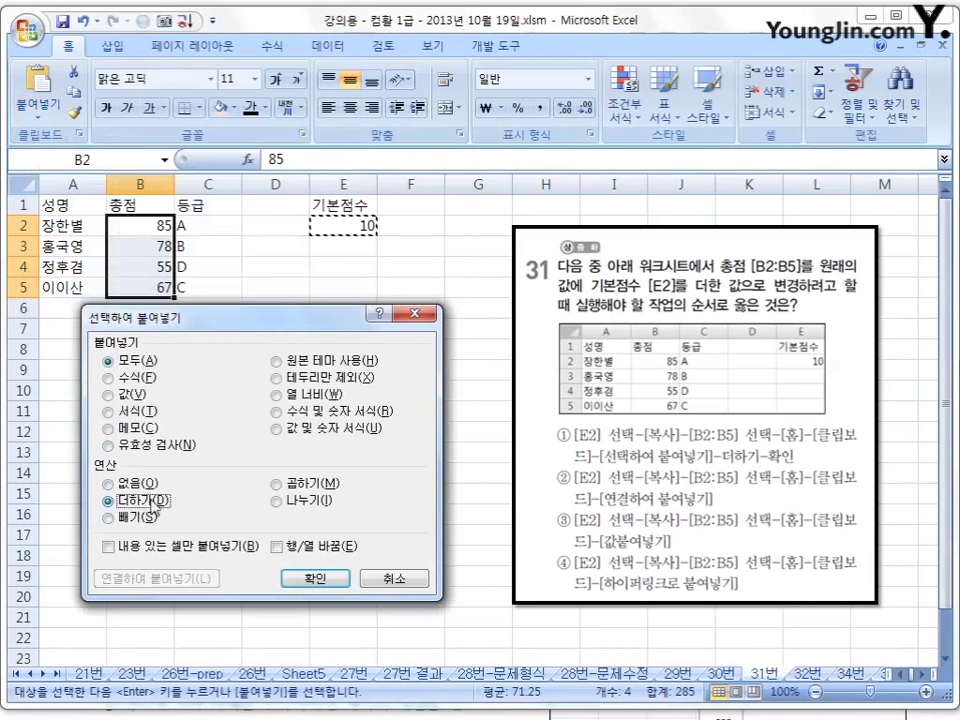
pyautogui.click(338, 583)
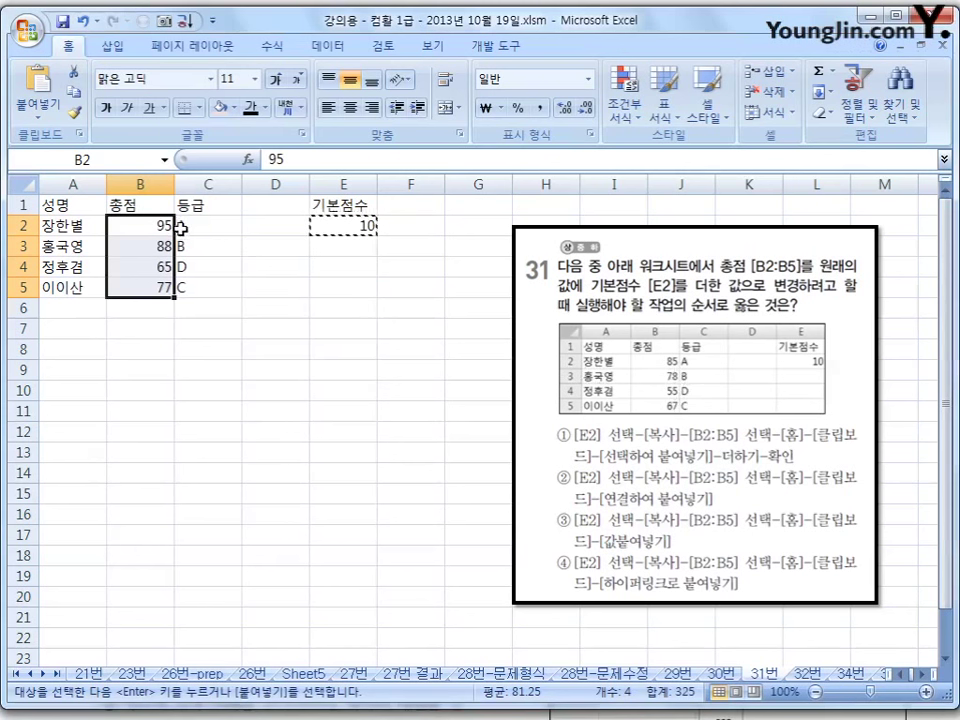
pyautogui.click(253, 321)
pyautogui.press('Escape')
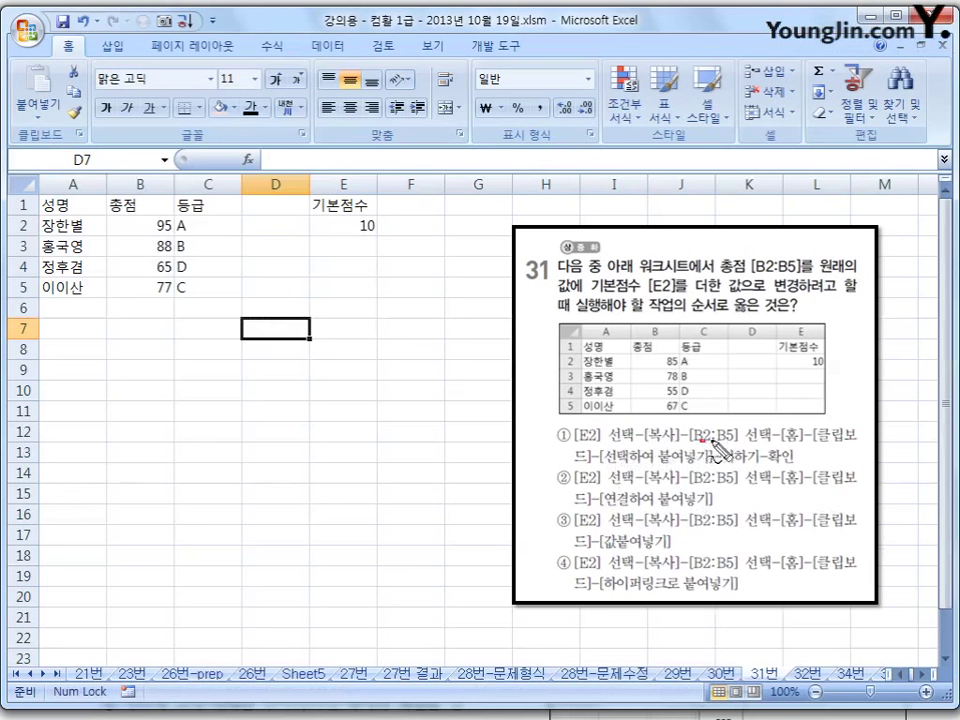
# Underline B2:B5, 선택하여 붙여넣기, 더하기 and 확인 in choice ① of question 31 in red, and circle its number.
pyautogui.moveTo(700, 438); pyautogui.dragTo(766, 449)
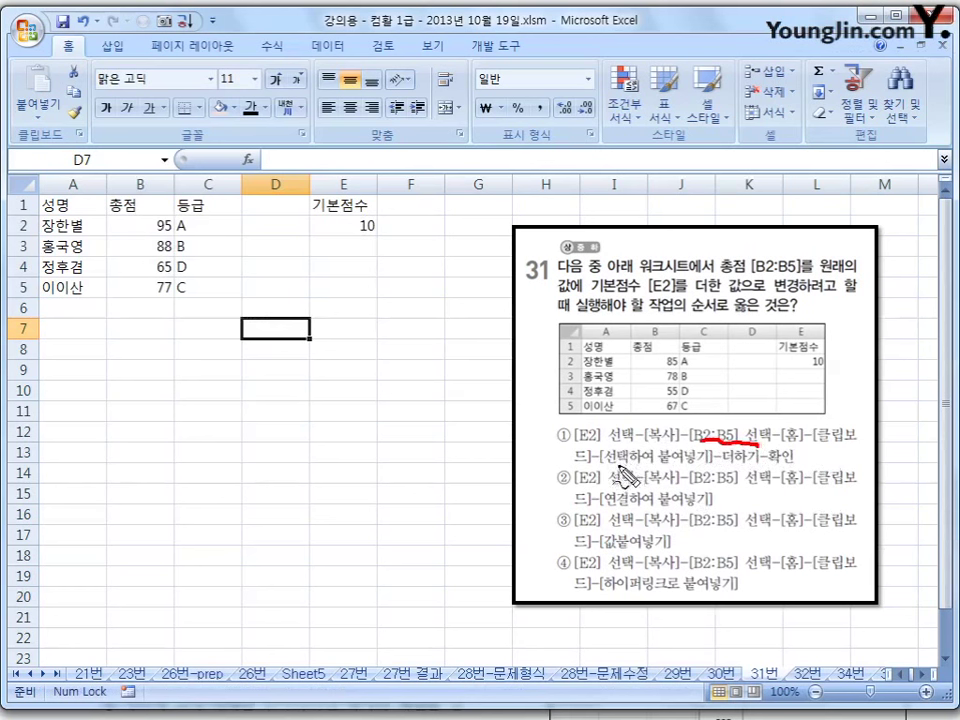
pyautogui.moveTo(608, 465); pyautogui.dragTo(796, 463)
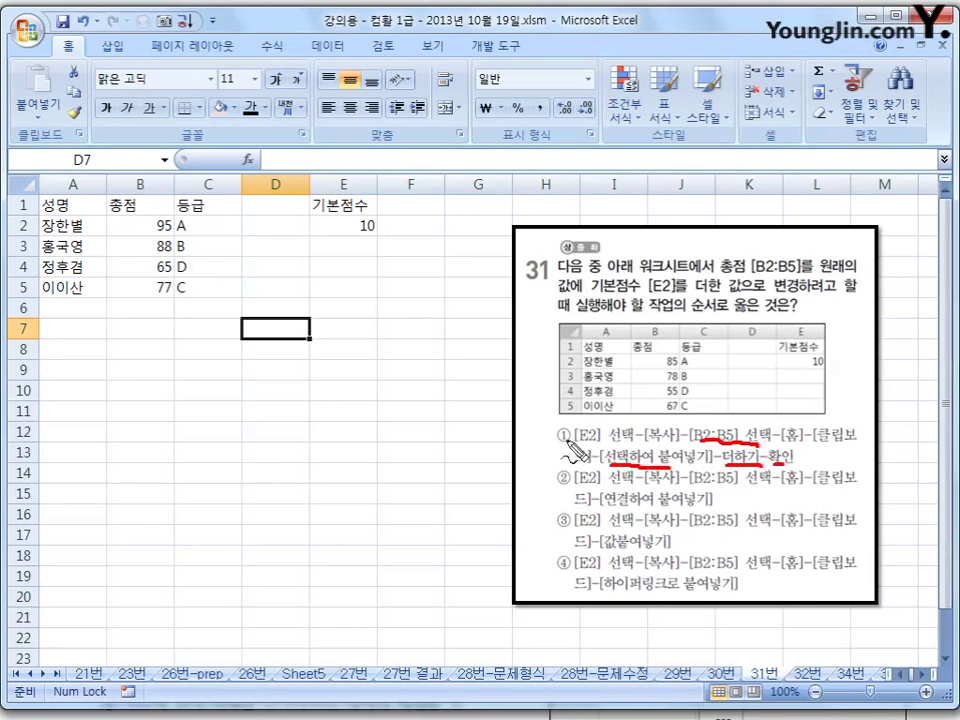
pyautogui.moveTo(557, 432); pyautogui.dragTo(567, 436)
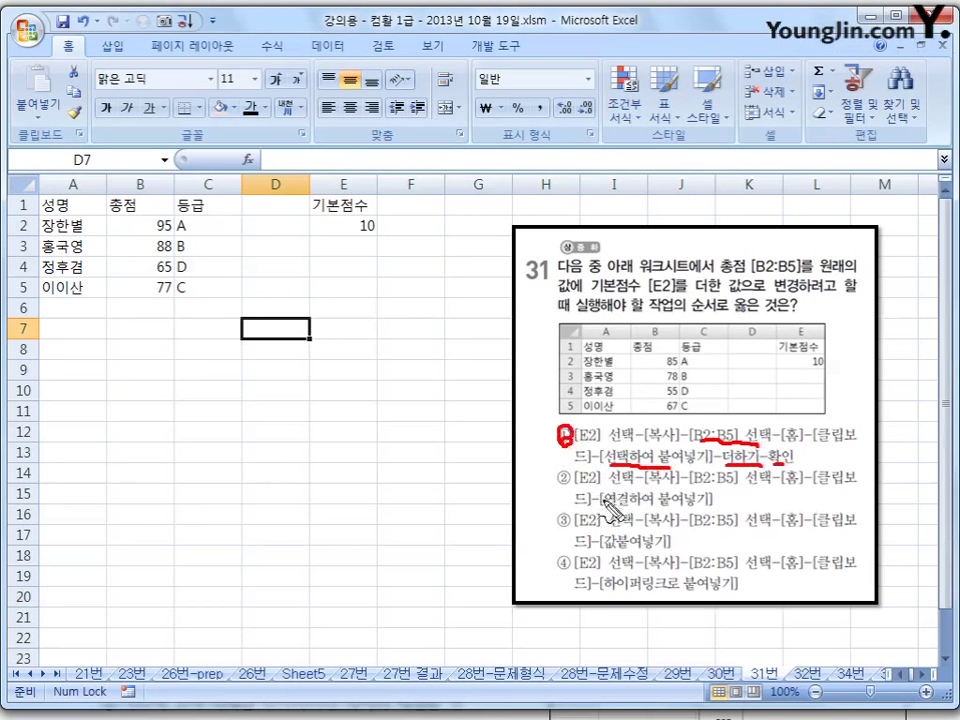
# Underline the paste methods in choices ②, ③ and ④ in red, and put a cross on the one in choice ②.
pyautogui.moveTo(604, 508)
pyautogui.mouseDown()
pyautogui.moveTo(703, 506)
pyautogui.moveTo(664, 508)
pyautogui.mouseUp()
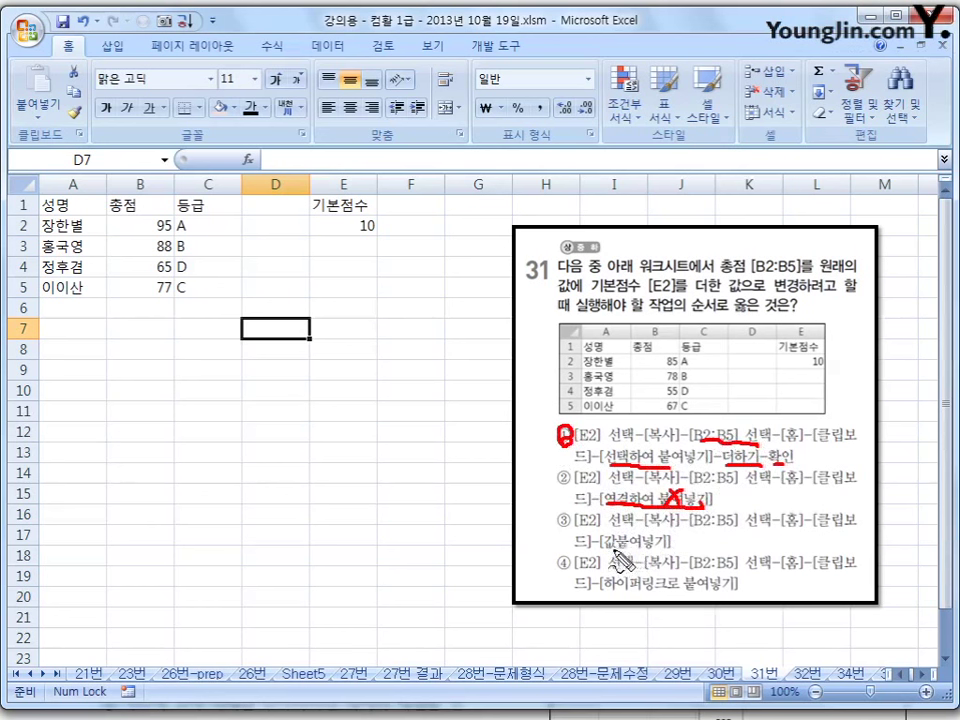
pyautogui.moveTo(610, 556); pyautogui.dragTo(671, 562)
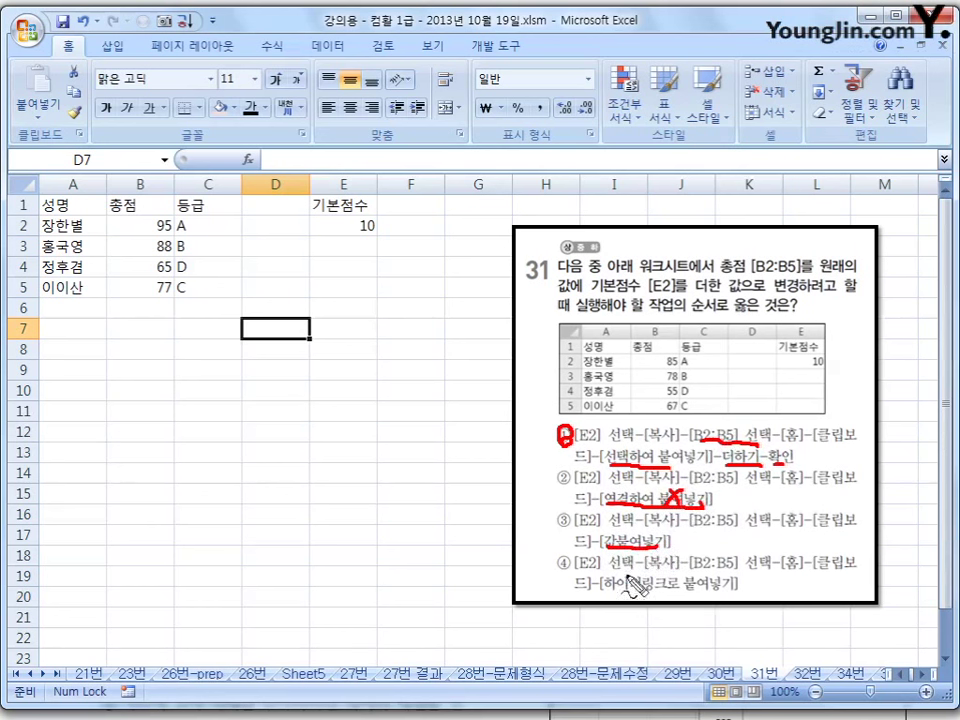
pyautogui.moveTo(610, 595); pyautogui.dragTo(735, 592)
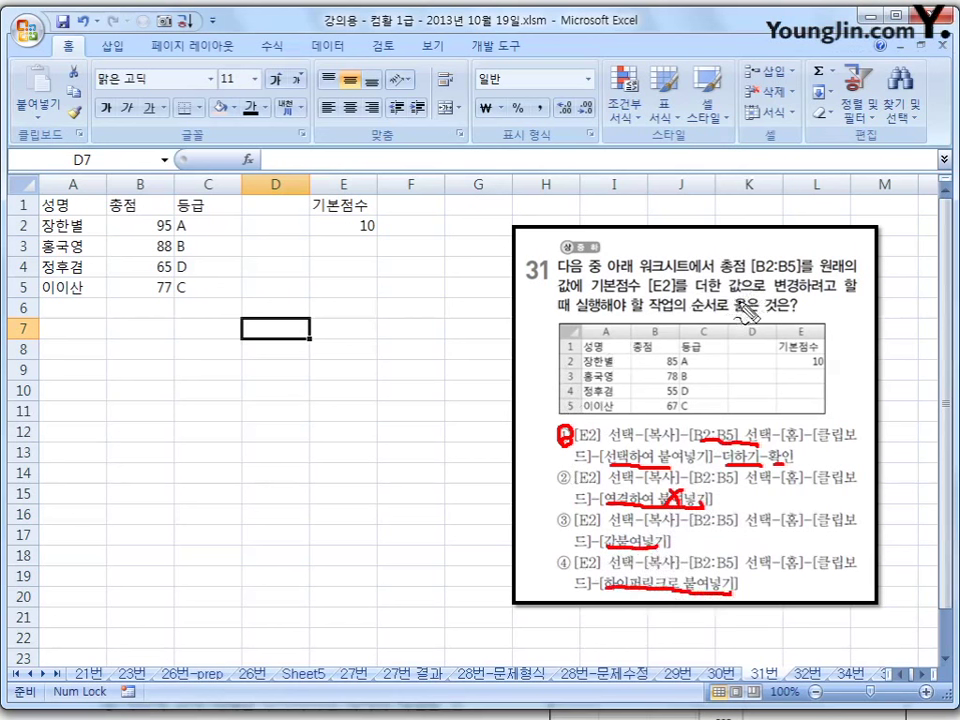
# Circle 더한 in the question 31 text and draw a red box around 더하기 in choice ①.
pyautogui.moveTo(722, 272); pyautogui.dragTo(704, 296)
pyautogui.moveTo(702, 442); pyautogui.dragTo(765, 462)
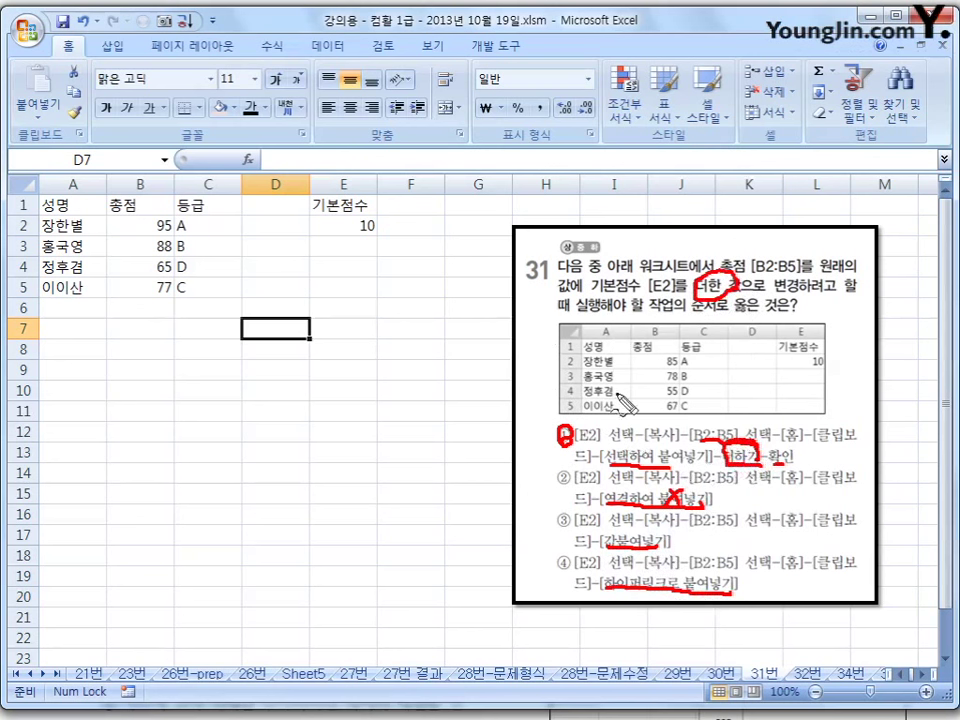
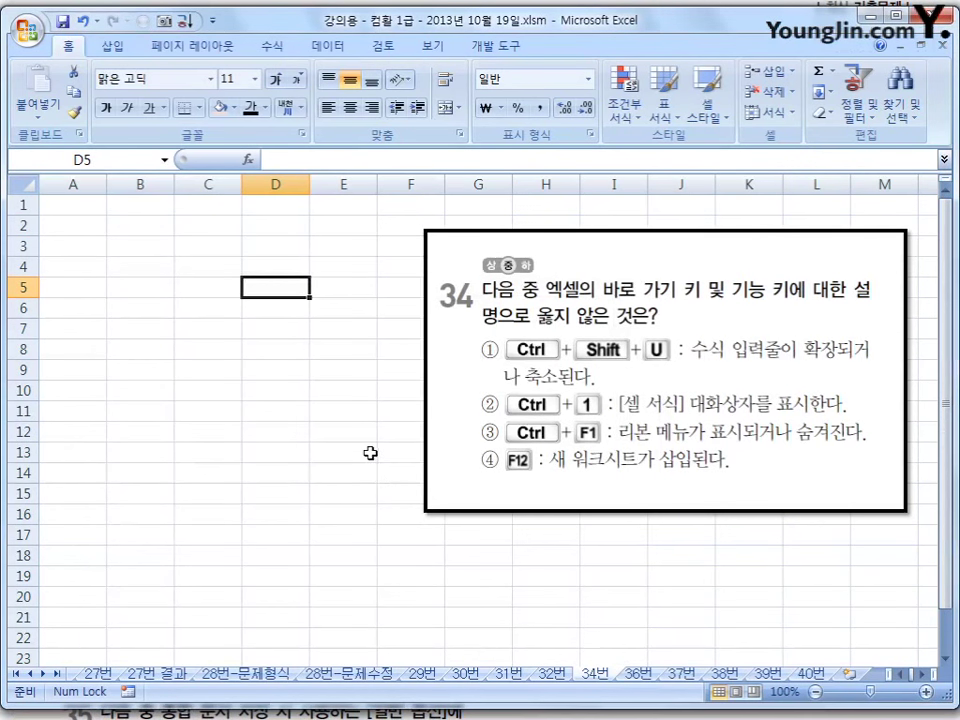
# Collapse and expand the ribbon several times on the 34번 sheet to test choice ③ of question 34.
pyautogui.hotkey('ctrl', 'F1')
pyautogui.hotkey('ctrl', 'F1')
pyautogui.hotkey('ctrl', 'F1')
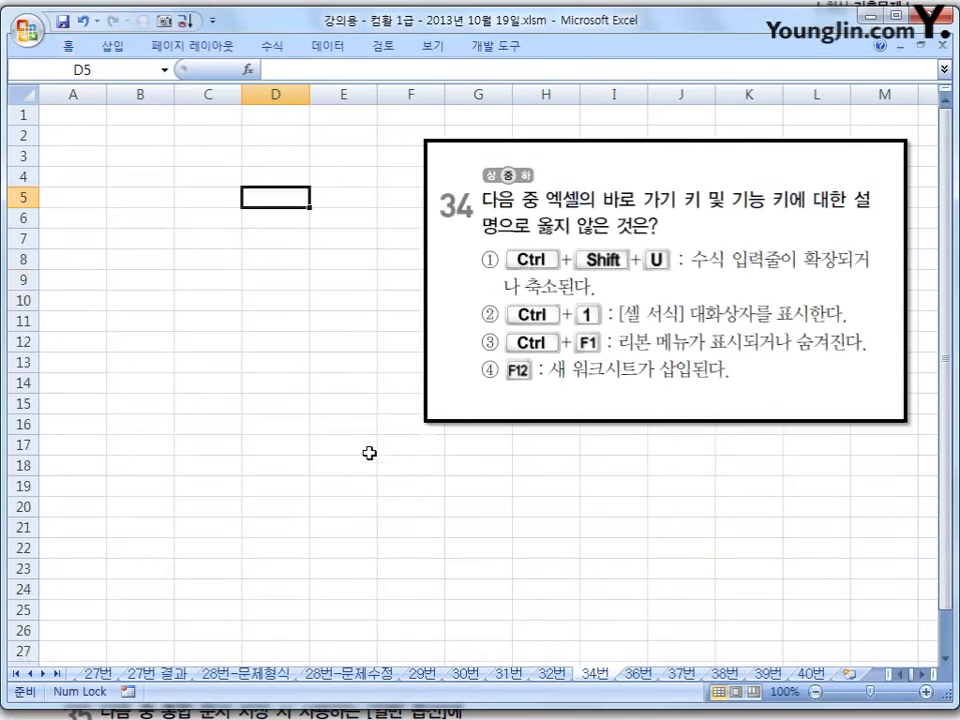
pyautogui.hotkey('ctrl', 'F1')
pyautogui.hotkey('ctrl', 'F1')
pyautogui.hotkey('ctrl', 'F1')
pyautogui.hotkey('ctrl', 'F1')
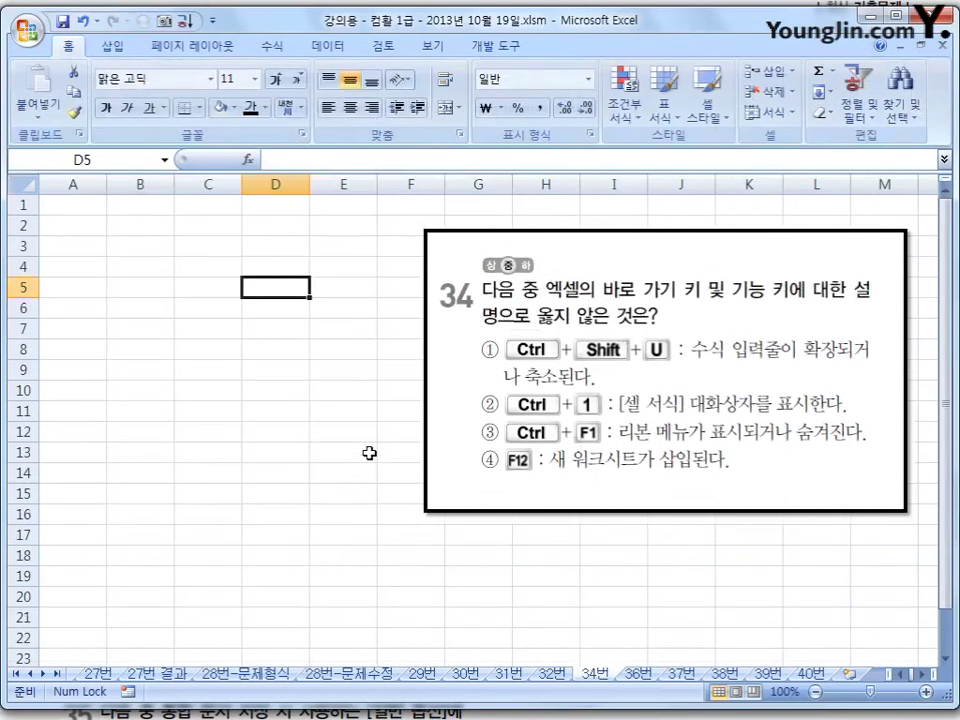
pyautogui.hotkey('ctrl', 'F1')
pyautogui.hotkey('ctrl', 'F1')
pyautogui.hotkey('ctrl', 'F1')
# Test choice ④ of question 34 by opening 다른 이름으로 저장 and cancelling it, circle its number in red, and leave drawing mode.
pyautogui.press('F12')
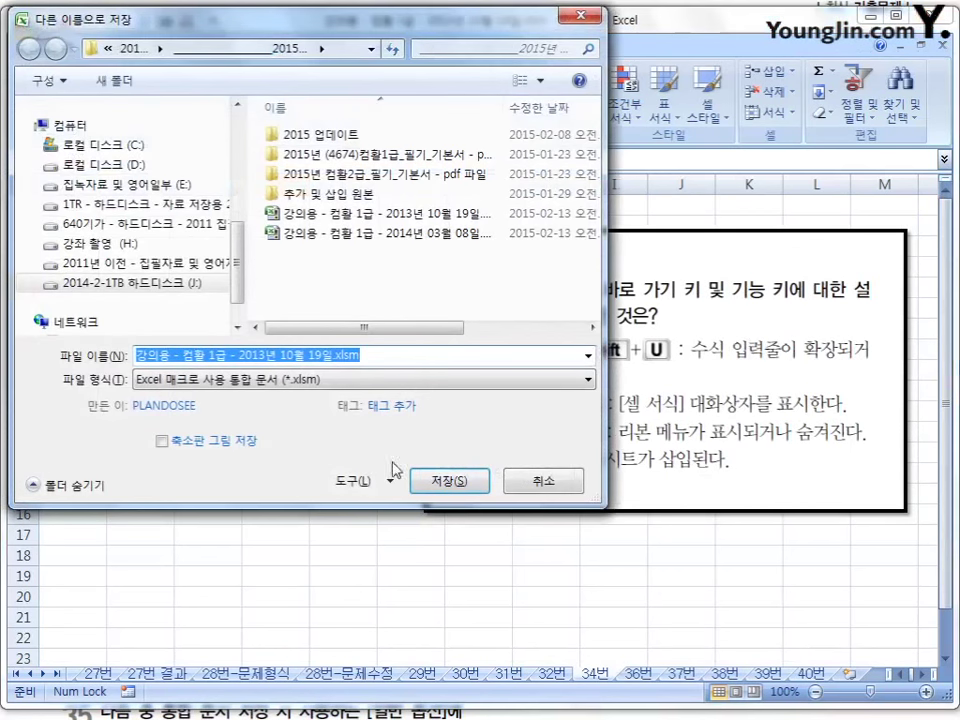
pyautogui.click(565, 488)
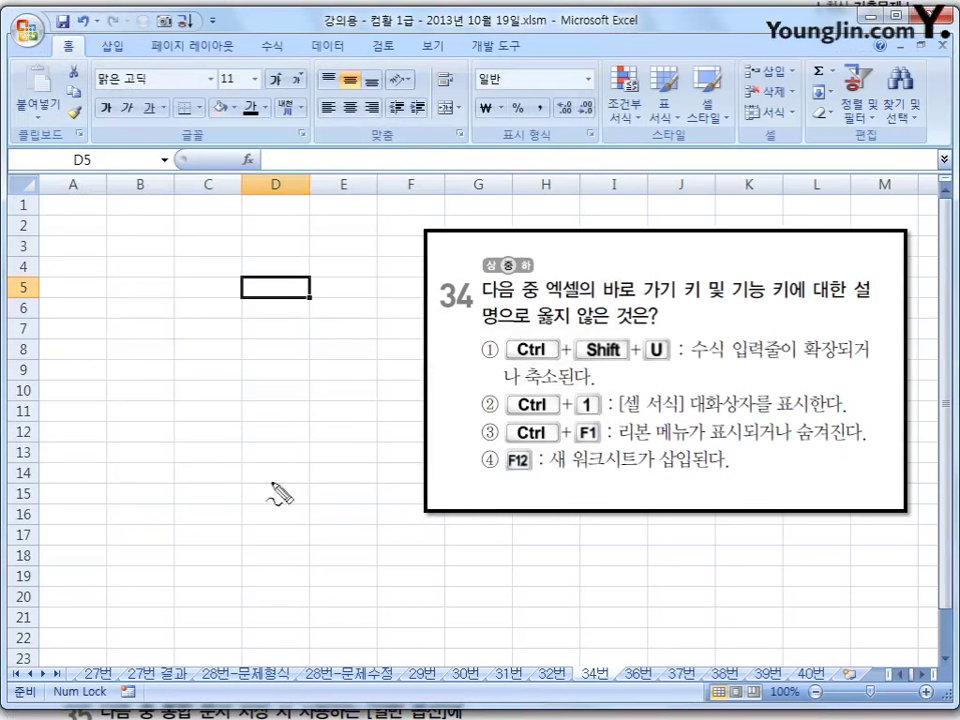
pyautogui.moveTo(499, 474)
pyautogui.mouseDown()
pyautogui.moveTo(492, 462)
pyautogui.moveTo(516, 462)
pyautogui.mouseUp()
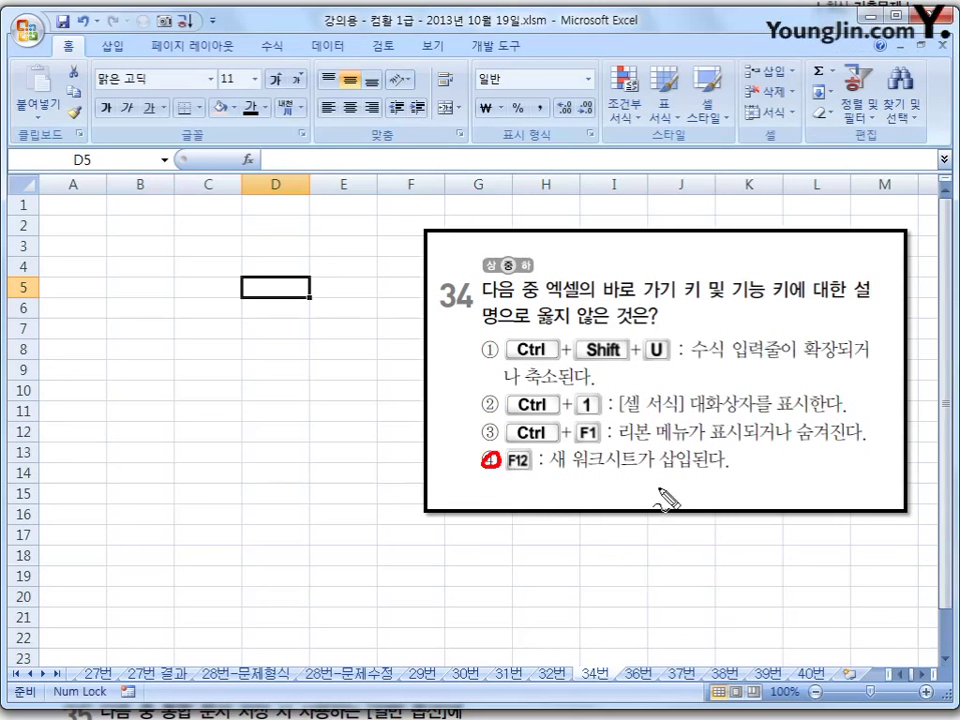
pyautogui.press('Escape')
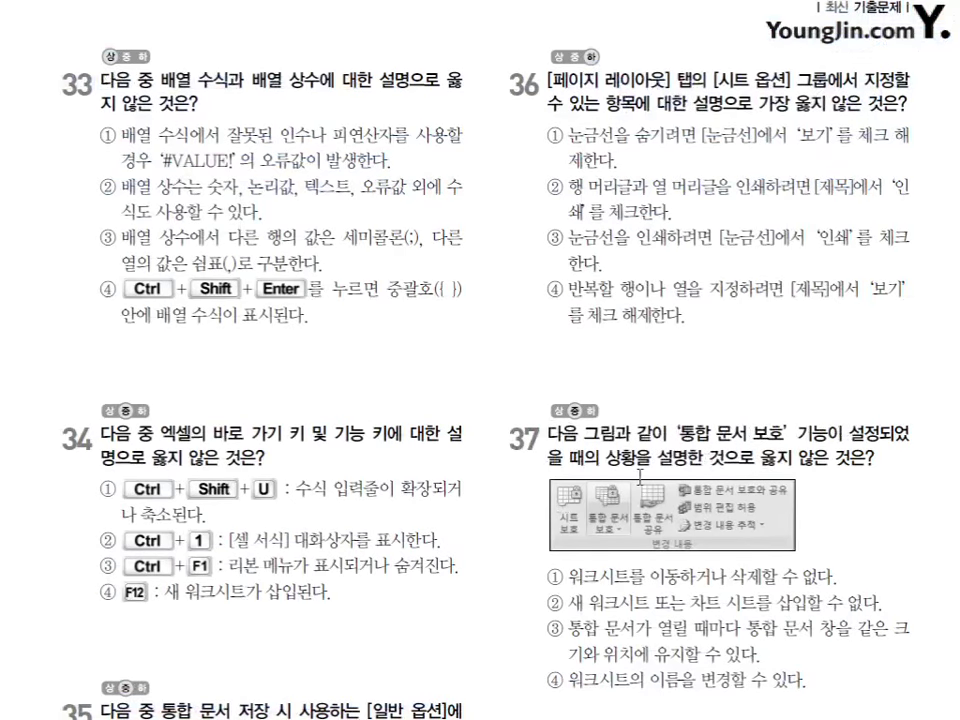
# Annotate question 35 in the exam document: write xlk with a star beside choice ①, mark choice ②, and circle 열기 암호 and 쓰기 암호 in its figure.
pyautogui.scroll(-10, 640, 478)
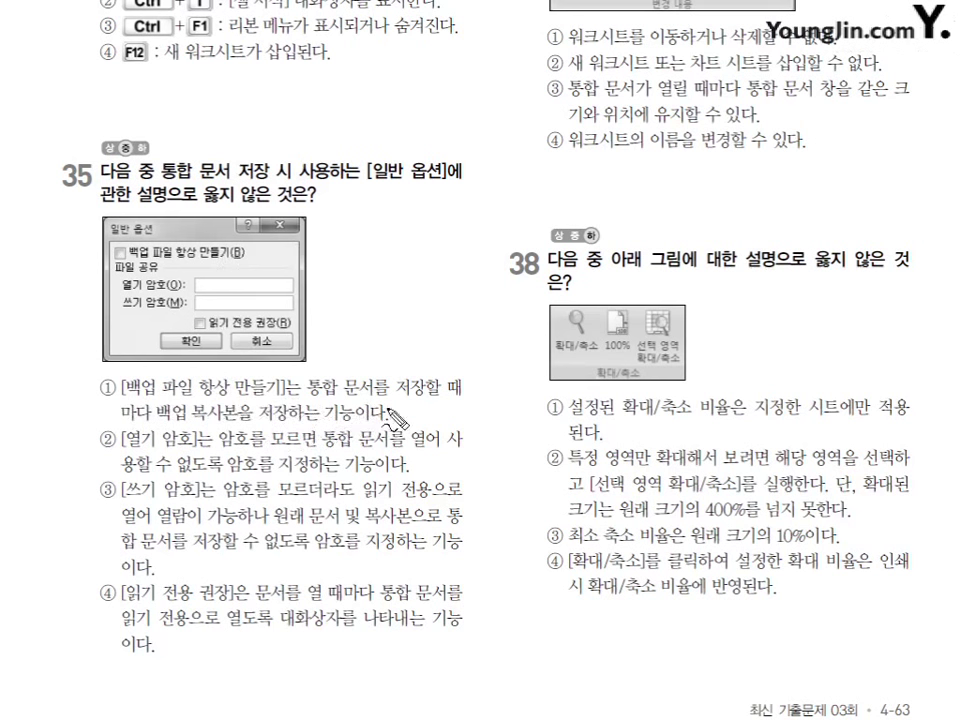
pyautogui.moveTo(413, 379)
pyautogui.mouseDown()
pyautogui.moveTo(430, 356)
pyautogui.moveTo(432, 378)
pyautogui.moveTo(486, 377)
pyautogui.moveTo(410, 368)
pyautogui.mouseUp()
pyautogui.moveTo(505, 352)
pyautogui.mouseDown()
pyautogui.moveTo(514, 322)
pyautogui.moveTo(528, 346)
pyautogui.moveTo(503, 334)
pyautogui.mouseUp()
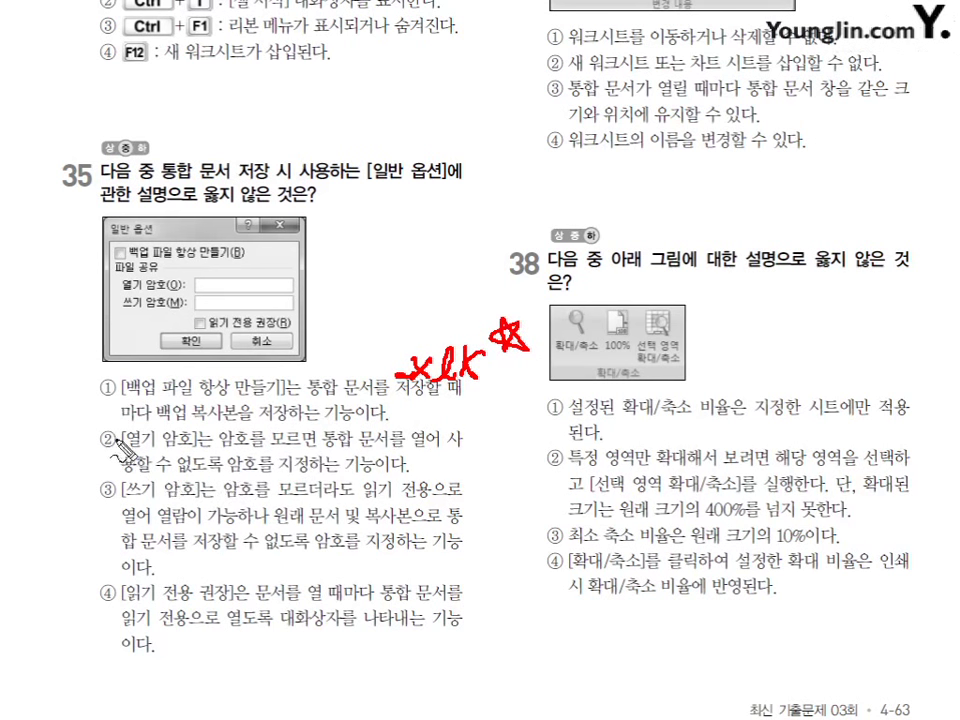
pyautogui.moveTo(106, 436); pyautogui.dragTo(95, 460)
pyautogui.moveTo(138, 266); pyautogui.dragTo(147, 288)
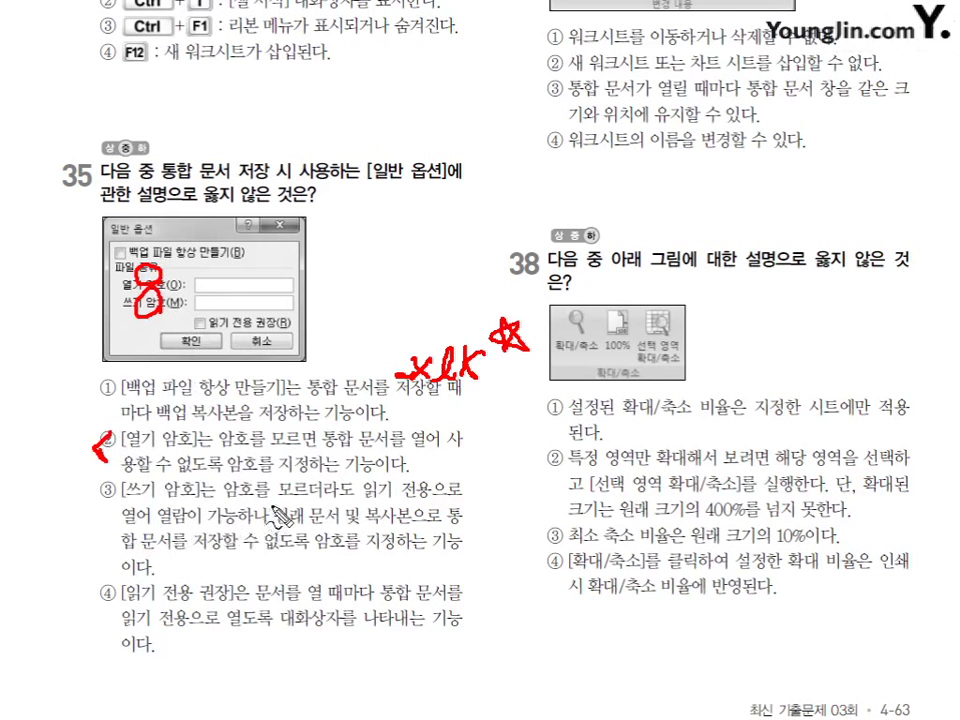
# In choice ③ of question 35, slash after 가능하나, circle 복사본, write 다른이름으로 저장 beside it, and box its number in red.
pyautogui.moveTo(257, 522); pyautogui.dragTo(266, 507)
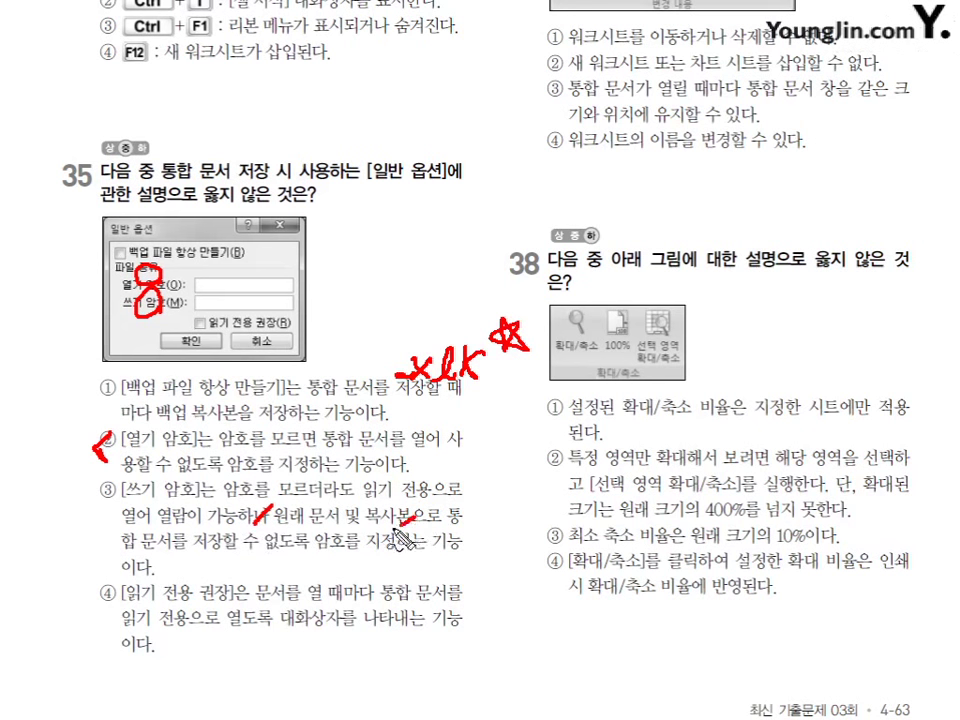
pyautogui.moveTo(410, 537)
pyautogui.mouseDown()
pyautogui.moveTo(374, 505)
pyautogui.moveTo(466, 520)
pyautogui.moveTo(457, 530)
pyautogui.moveTo(486, 517)
pyautogui.moveTo(492, 533)
pyautogui.moveTo(546, 508)
pyautogui.moveTo(636, 524)
pyautogui.moveTo(648, 510)
pyautogui.moveTo(630, 530)
pyautogui.mouseUp()
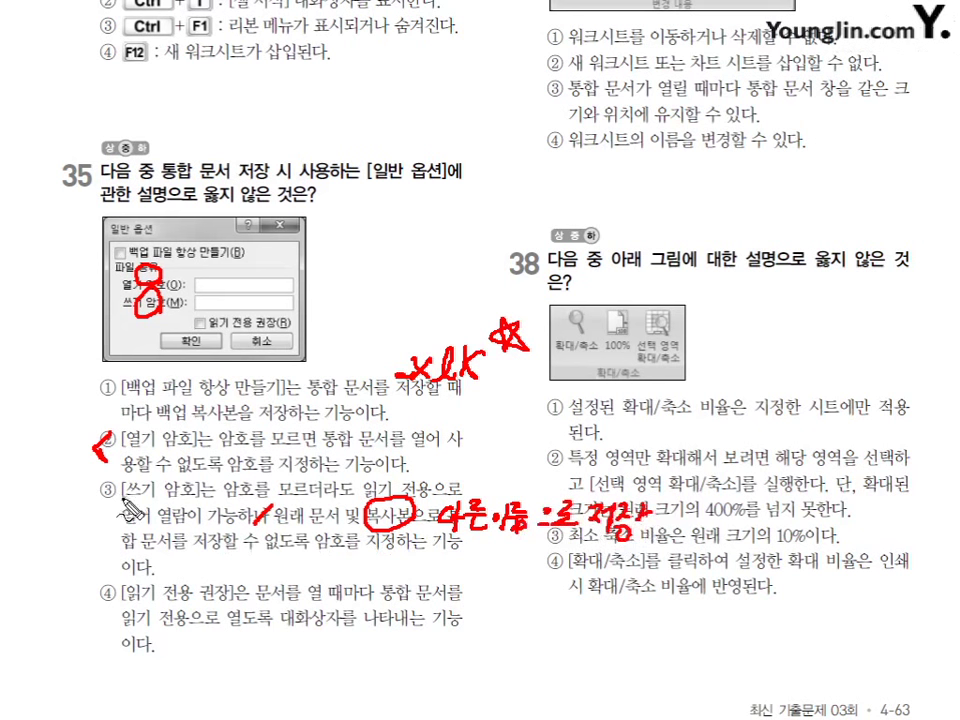
pyautogui.moveTo(112, 479)
pyautogui.mouseDown()
pyautogui.moveTo(97, 488)
pyautogui.moveTo(103, 502)
pyautogui.moveTo(119, 493)
pyautogui.moveTo(116, 480)
pyautogui.mouseUp()
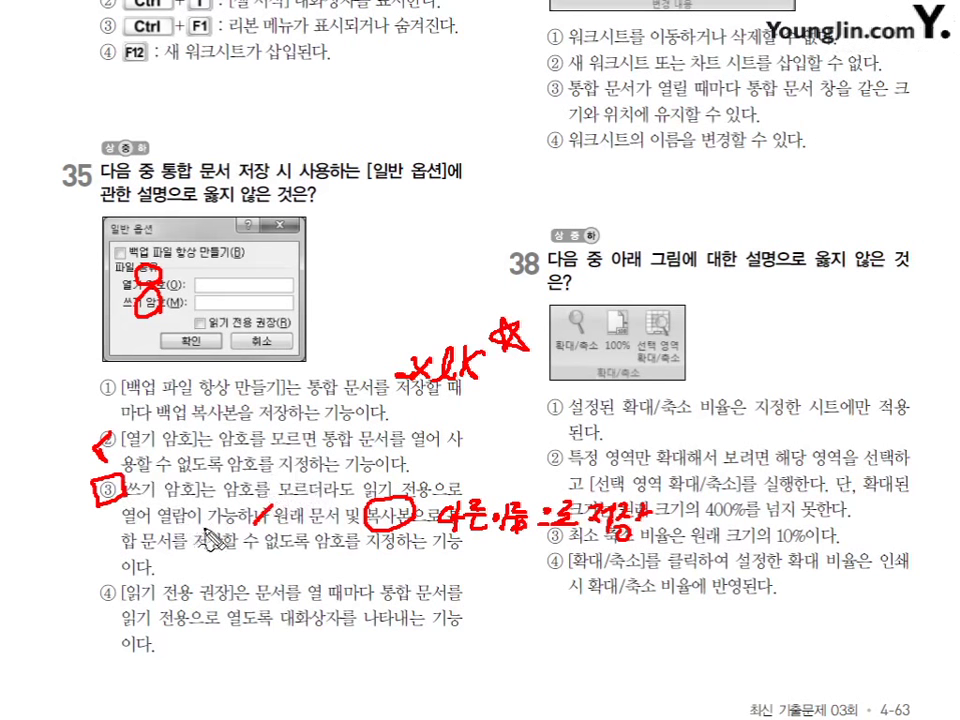
# Sketch a red box containing the letters A and B over question 38, with an arrow leading down from B and a small mark beside the box.
pyautogui.moveTo(612, 460)
pyautogui.mouseDown()
pyautogui.moveTo(632, 352)
pyautogui.moveTo(728, 398)
pyautogui.moveTo(615, 458)
pyautogui.mouseUp()
pyautogui.moveTo(645, 398)
pyautogui.mouseDown()
pyautogui.moveTo(670, 395)
pyautogui.moveTo(666, 386)
pyautogui.mouseUp()
pyautogui.moveTo(650, 432); pyautogui.dragTo(672, 428)
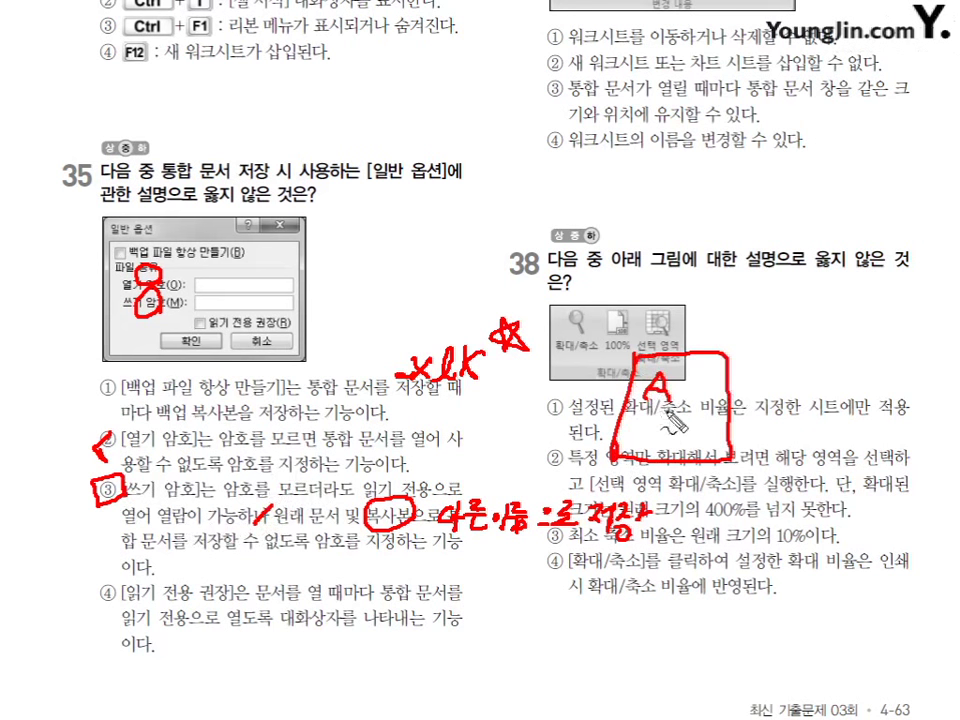
pyautogui.moveTo(684, 376)
pyautogui.mouseDown()
pyautogui.moveTo(684, 402)
pyautogui.moveTo(705, 400)
pyautogui.moveTo(688, 402)
pyautogui.mouseUp()
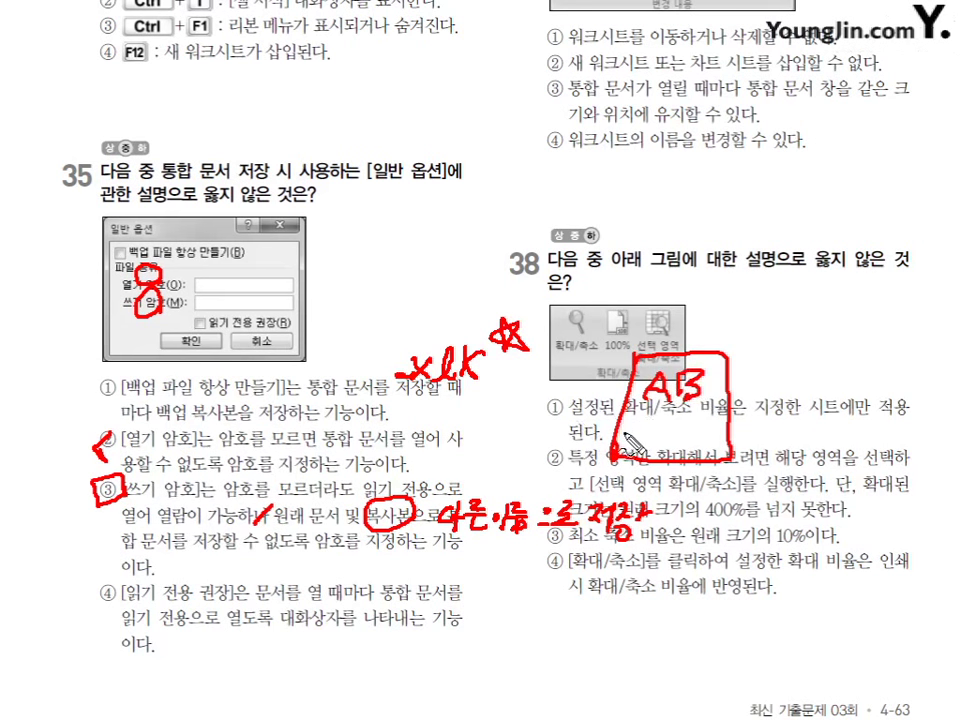
pyautogui.moveTo(681, 420)
pyautogui.mouseDown()
pyautogui.moveTo(684, 470)
pyautogui.moveTo(714, 498)
pyautogui.mouseUp()
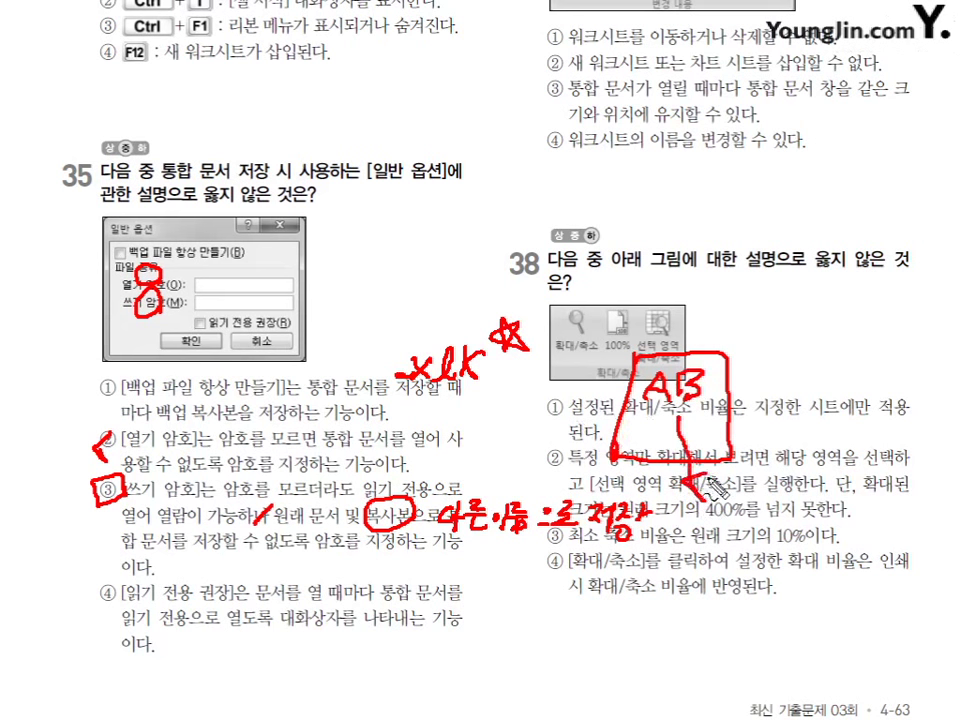
pyautogui.click(590, 378)
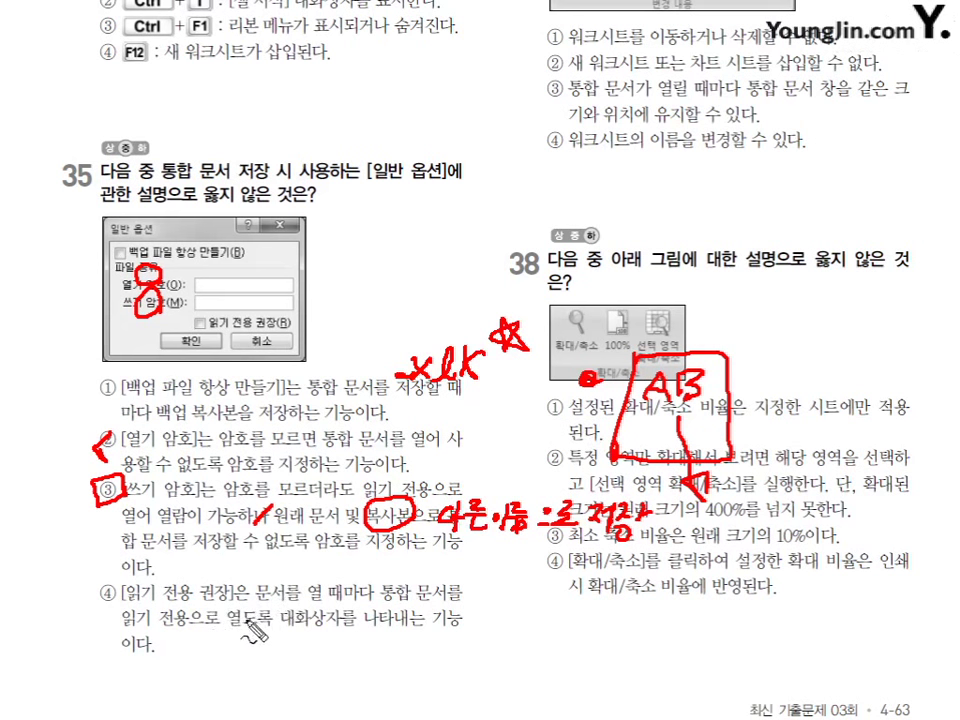
# Bracket the text of choice ④ of question 35 on both sides in red, and clear the drawings from the page.
pyautogui.moveTo(107, 594); pyautogui.dragTo(104, 634)
pyautogui.moveTo(470, 592); pyautogui.dragTo(471, 634)
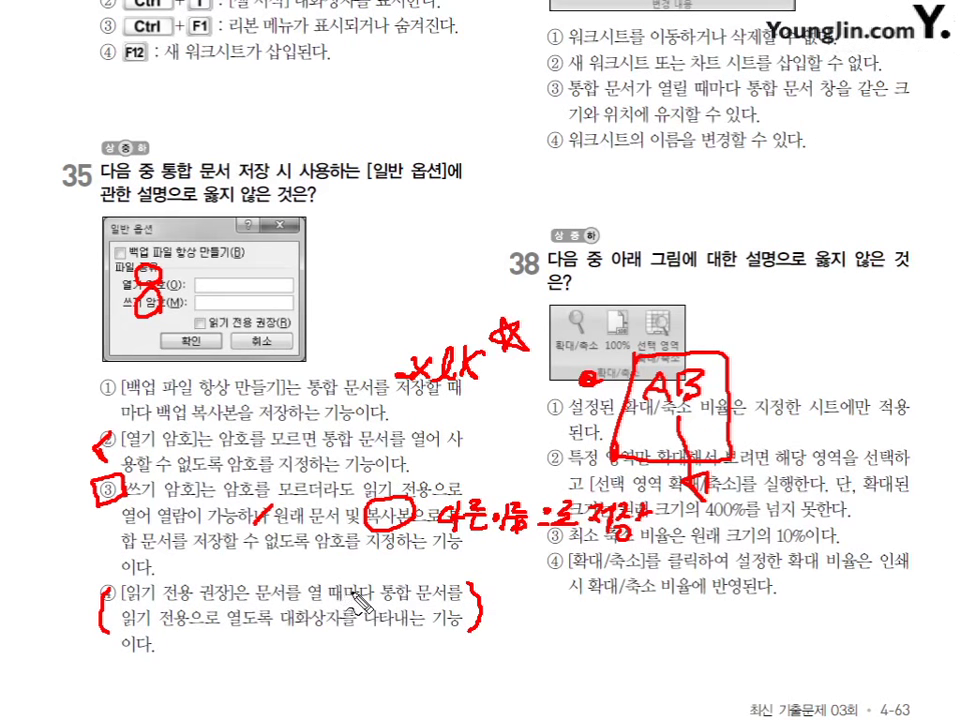
pyautogui.press('Escape')
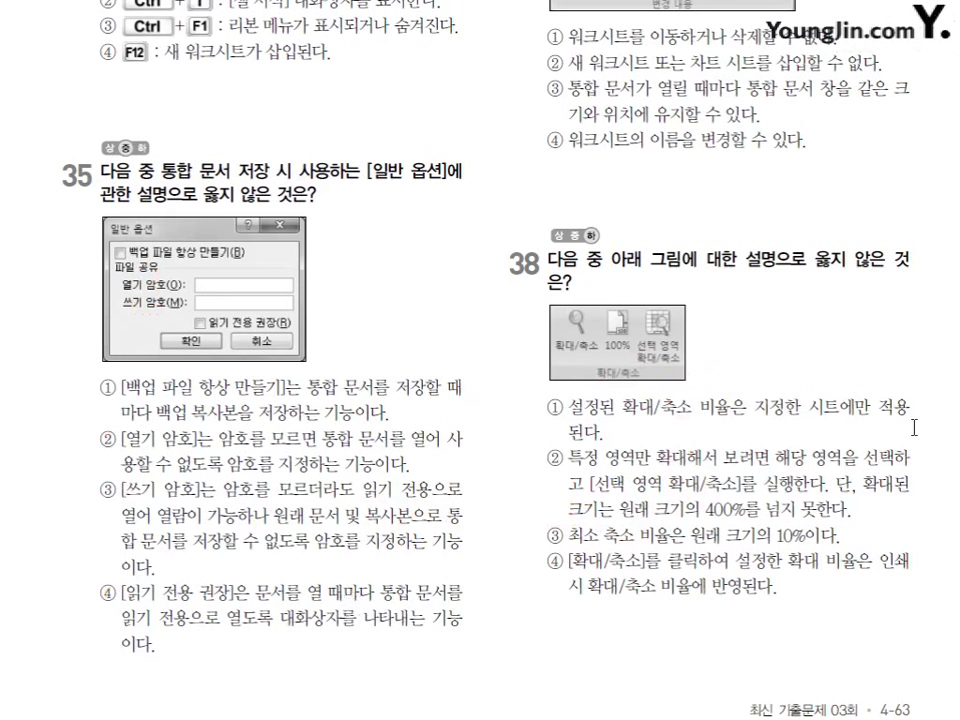
# Go to question 36 in the exam document, circle 않은 in its text in red, and clear the mark.
pyautogui.scroll(5, 480, 360)
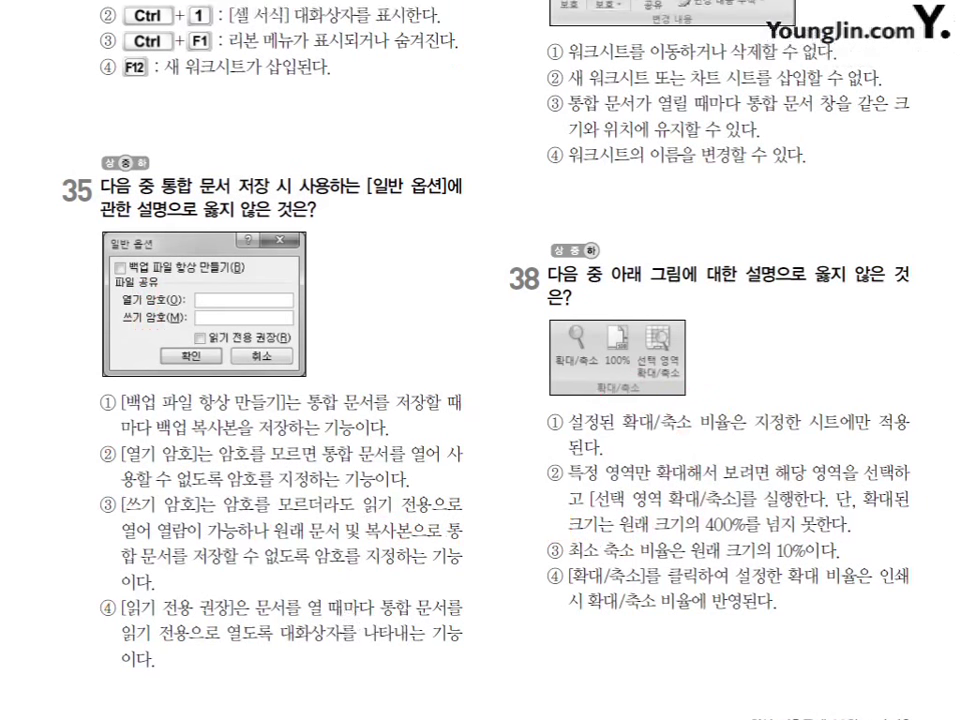
pyautogui.scroll(5, 328, 383)
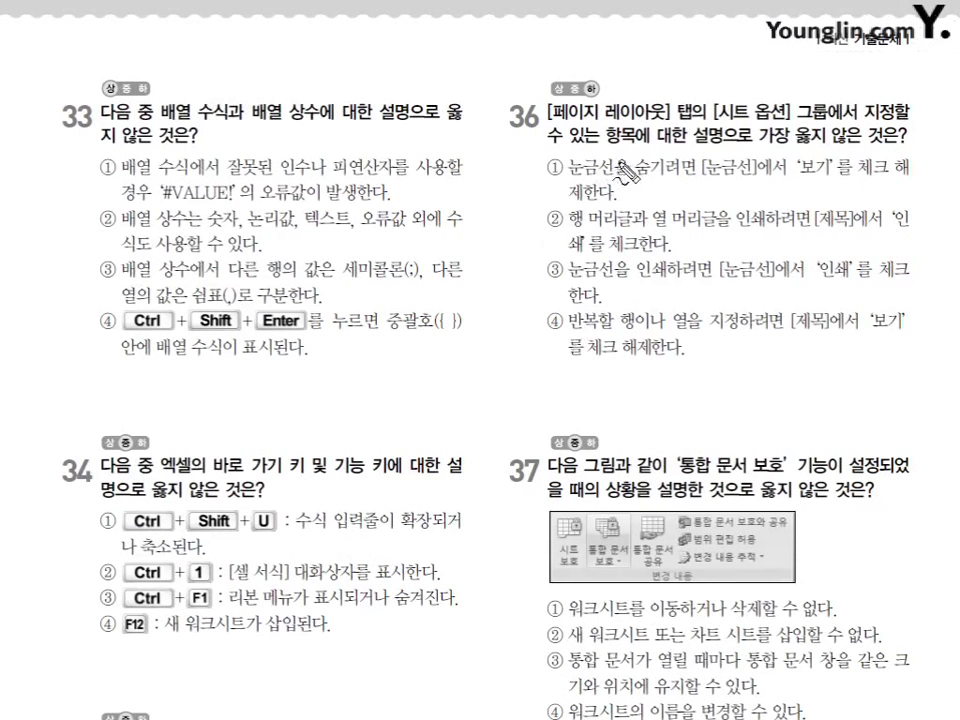
pyautogui.moveTo(852, 128)
pyautogui.mouseDown()
pyautogui.moveTo(838, 134)
pyautogui.moveTo(852, 140)
pyautogui.moveTo(850, 128)
pyautogui.mouseUp()
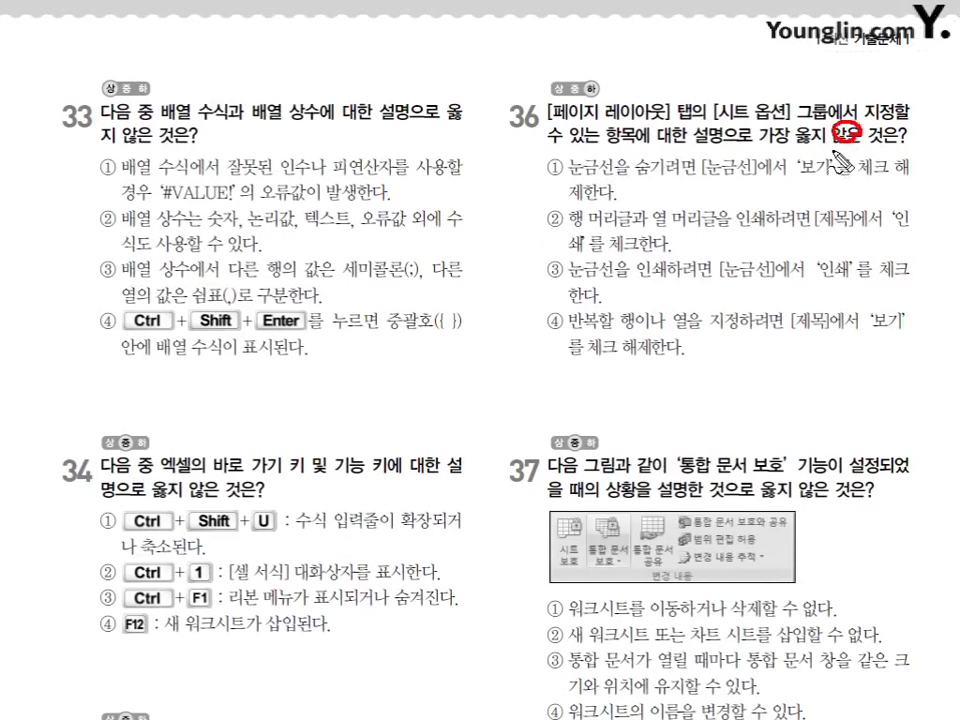
pyautogui.press('Escape')
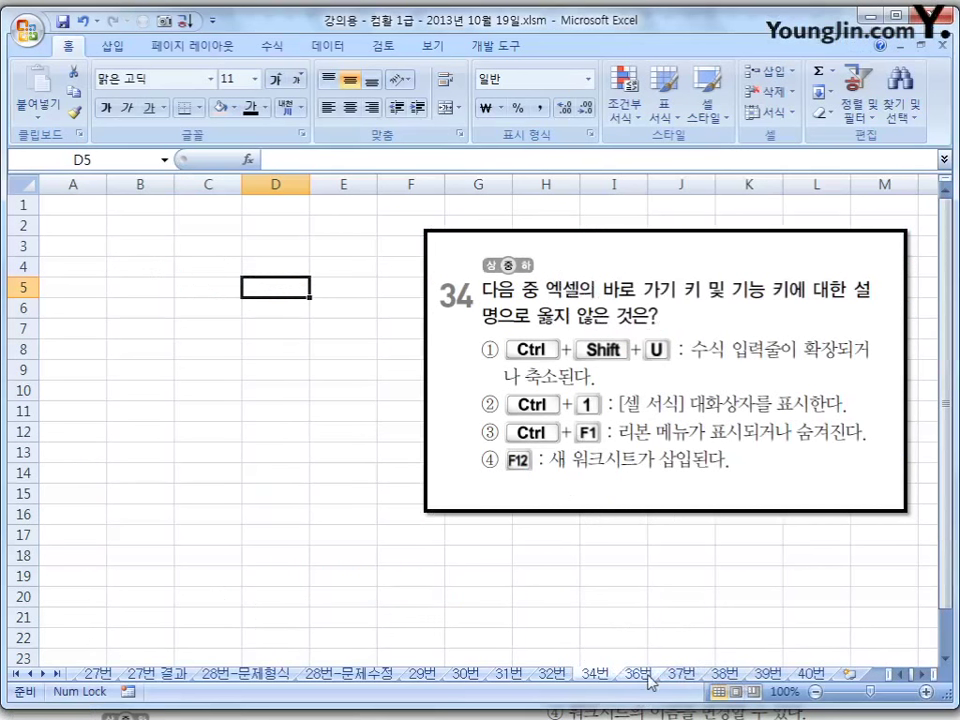
# Open the 36번 sheet and repeatedly hide and redisplay its gridlines through the 눈금선 보기 option of 시트 옵션.
pyautogui.click(640, 674)
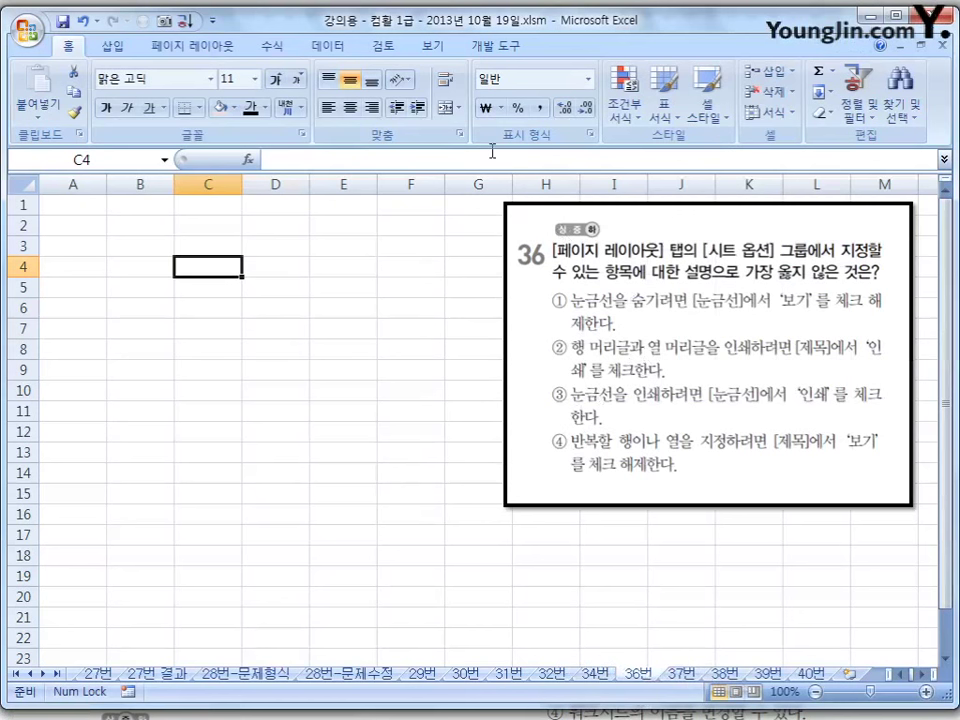
pyautogui.click(224, 50)
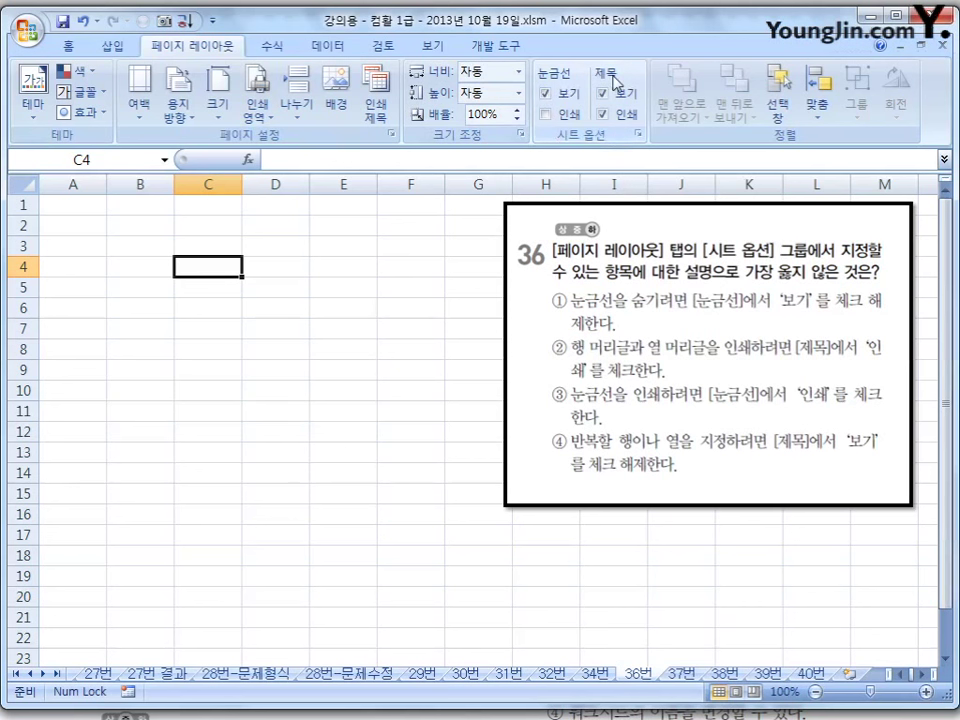
pyautogui.click(545, 93)
pyautogui.click(568, 96)
pyautogui.click(568, 97)
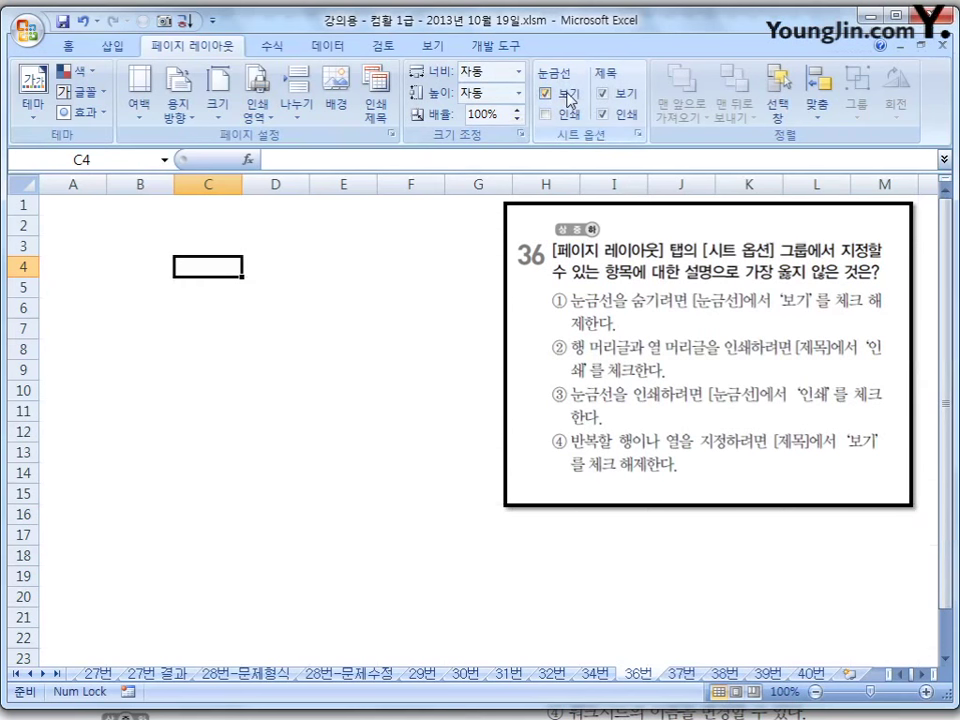
pyautogui.click(569, 97)
pyautogui.click(546, 97)
pyautogui.click(548, 97)
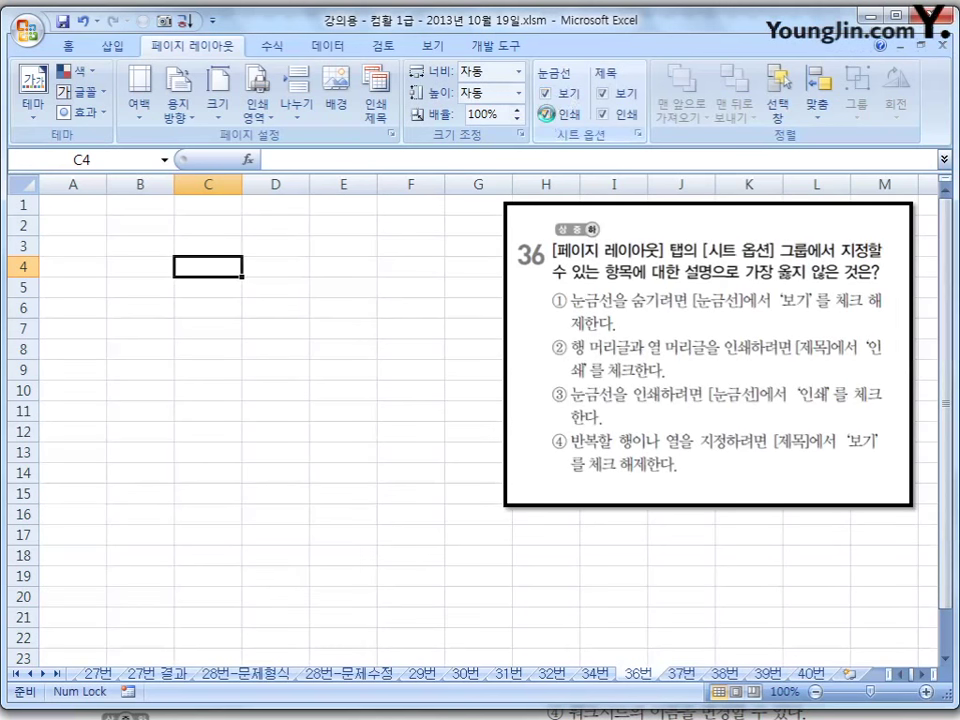
# Enable 인쇄 for 눈금선, and repeatedly hide and redisplay the row and column headings using the 제목 보기 option.
pyautogui.click(546, 114)
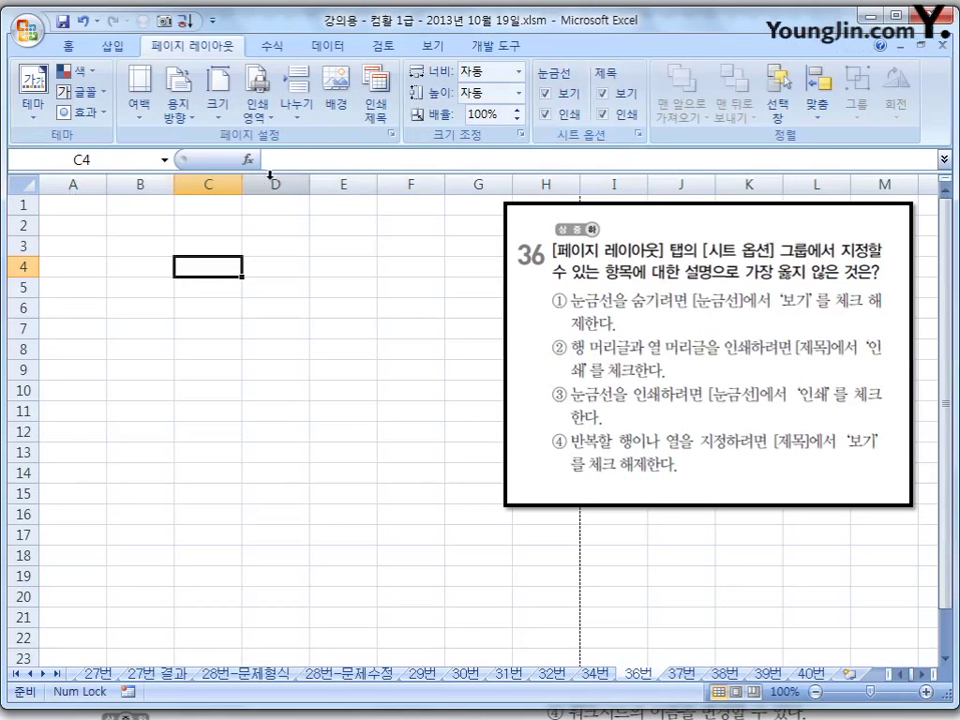
pyautogui.click(626, 96)
pyautogui.click(627, 96)
pyautogui.click(627, 96)
pyautogui.click(627, 96)
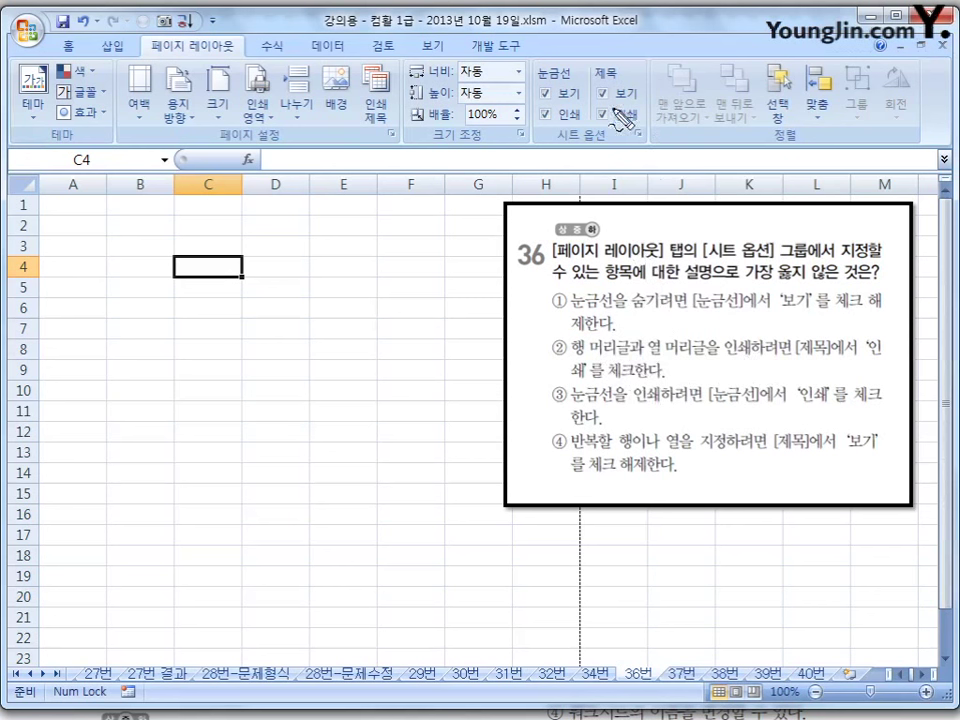
# Mark both 인쇄 options in red, bracket choices ① to ③ of question 36, and circle ④ with 반복할 행이나 열 underlined before clearing the marks.
pyautogui.moveTo(599, 106); pyautogui.dragTo(610, 120)
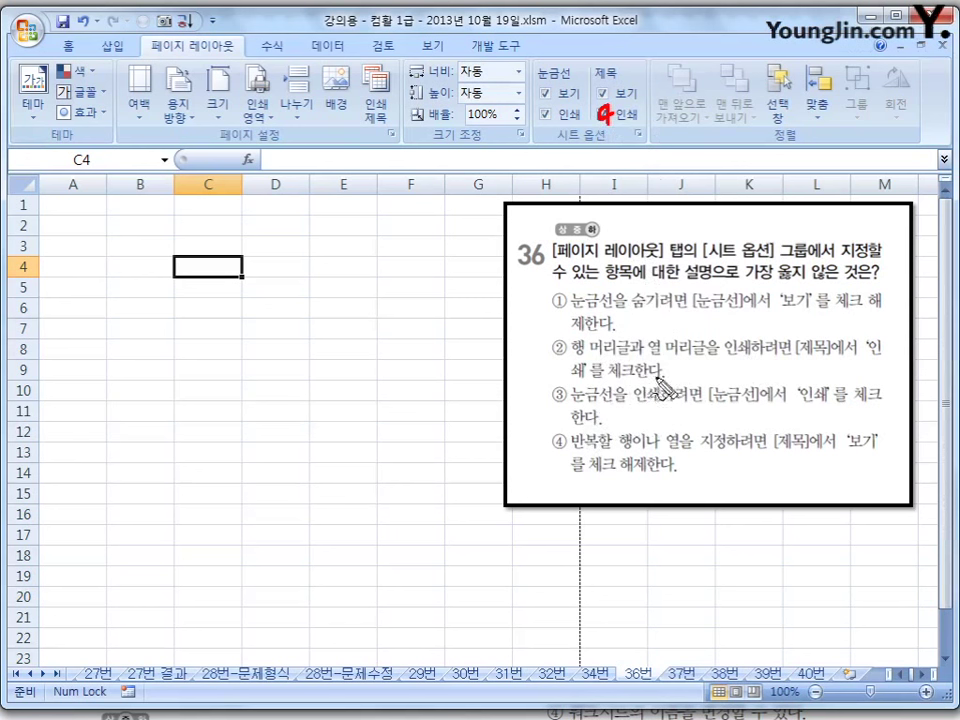
pyautogui.moveTo(537, 71)
pyautogui.mouseDown()
pyautogui.moveTo(566, 78)
pyautogui.moveTo(565, 108)
pyautogui.mouseUp()
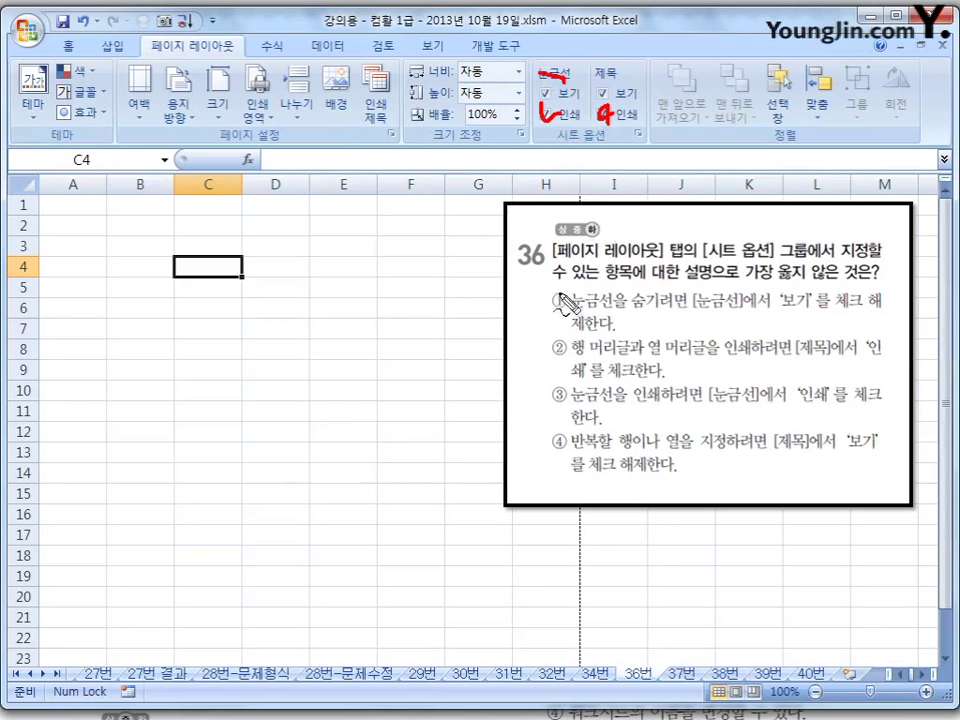
pyautogui.moveTo(558, 289)
pyautogui.mouseDown()
pyautogui.moveTo(551, 393)
pyautogui.moveTo(563, 440)
pyautogui.mouseUp()
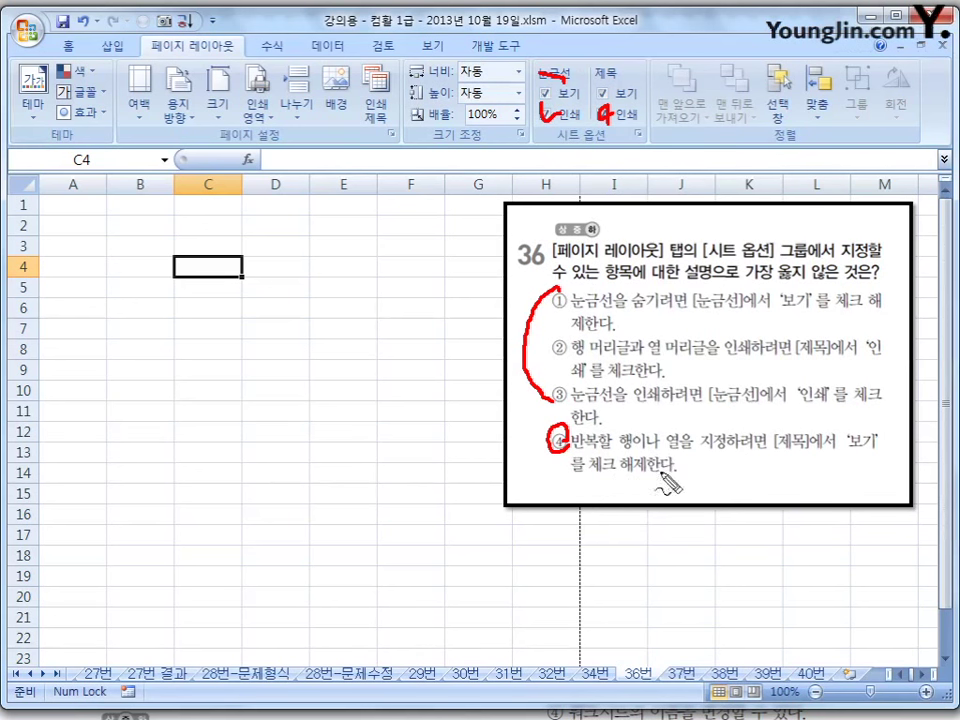
pyautogui.moveTo(585, 448); pyautogui.dragTo(698, 448)
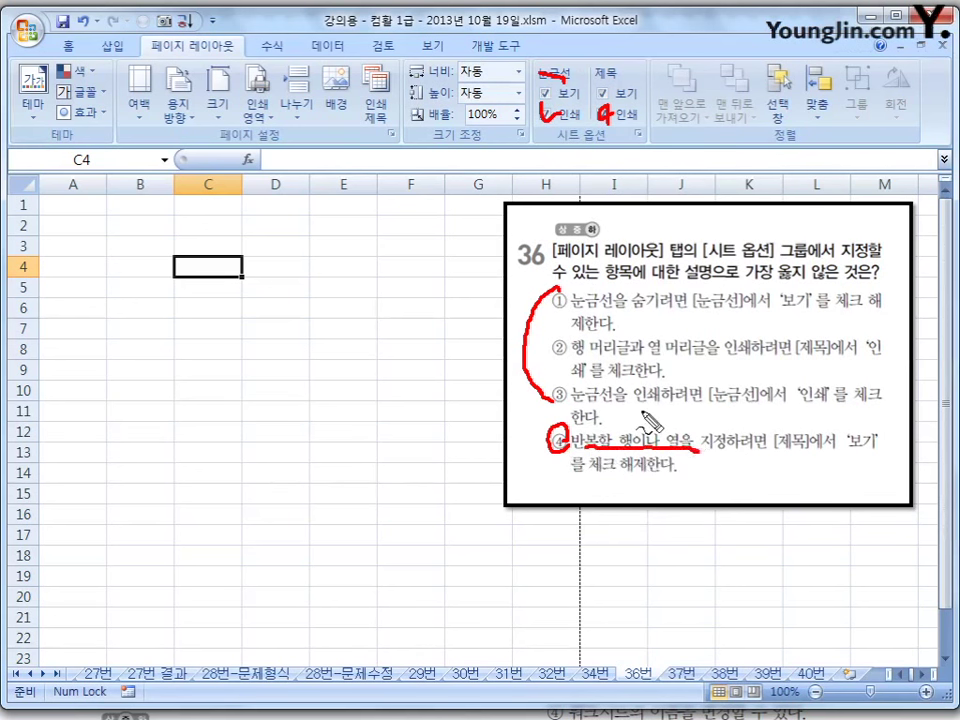
pyautogui.press('Escape')
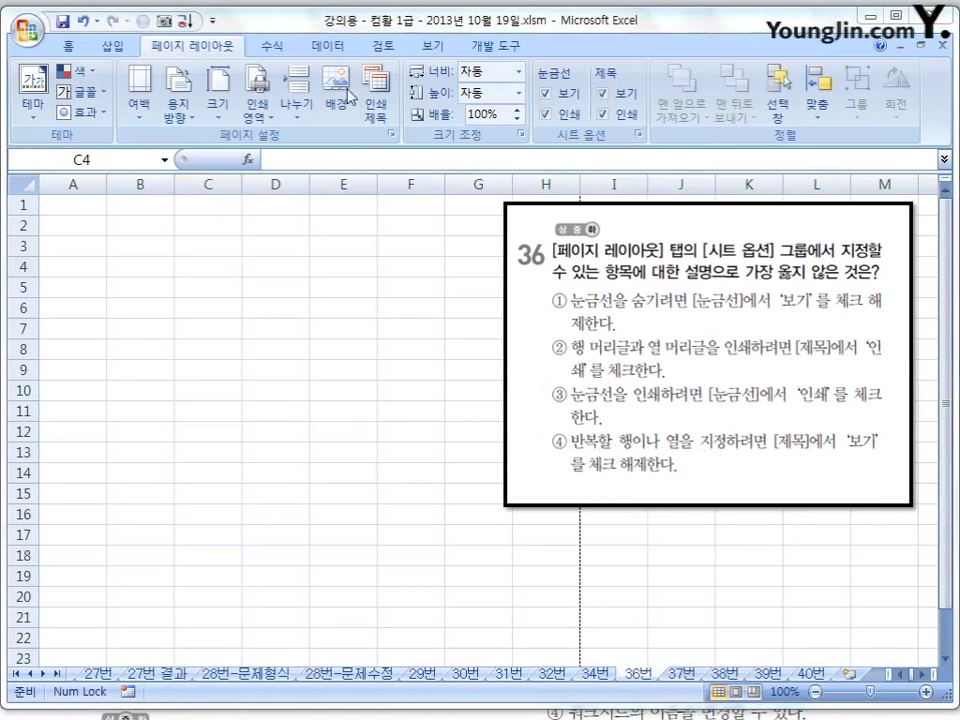
# Inspect the 반복할 행 and 반복할 열 settings under 시트 in 페이지 설정, cancel without changes, and select cell F8.
pyautogui.click(391, 134)
pyautogui.click(353, 282)
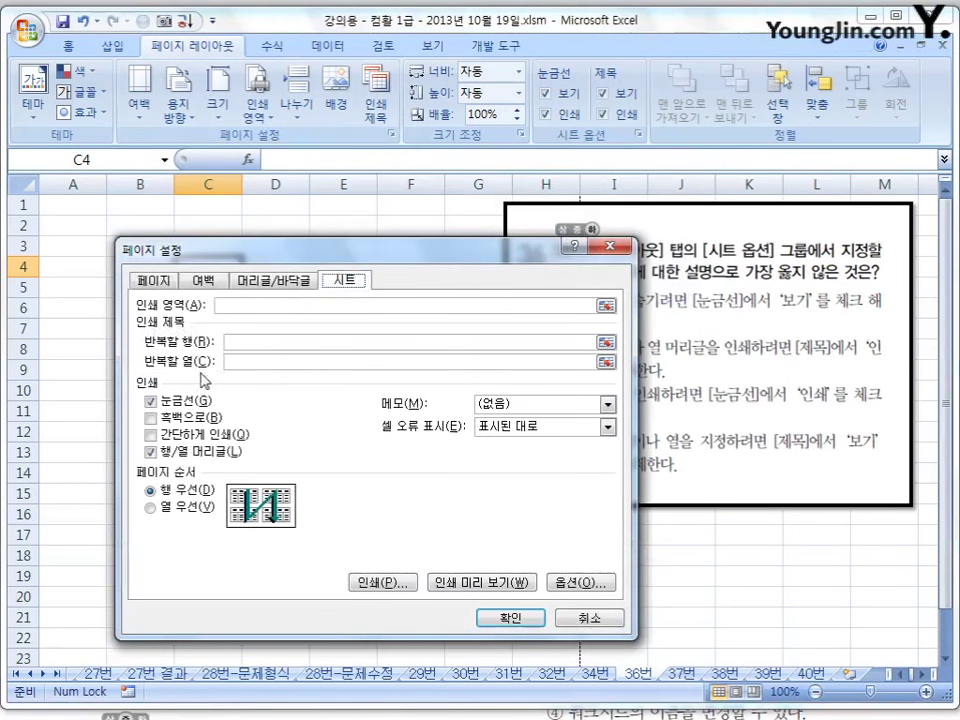
pyautogui.click(585, 618)
pyautogui.click(398, 346)
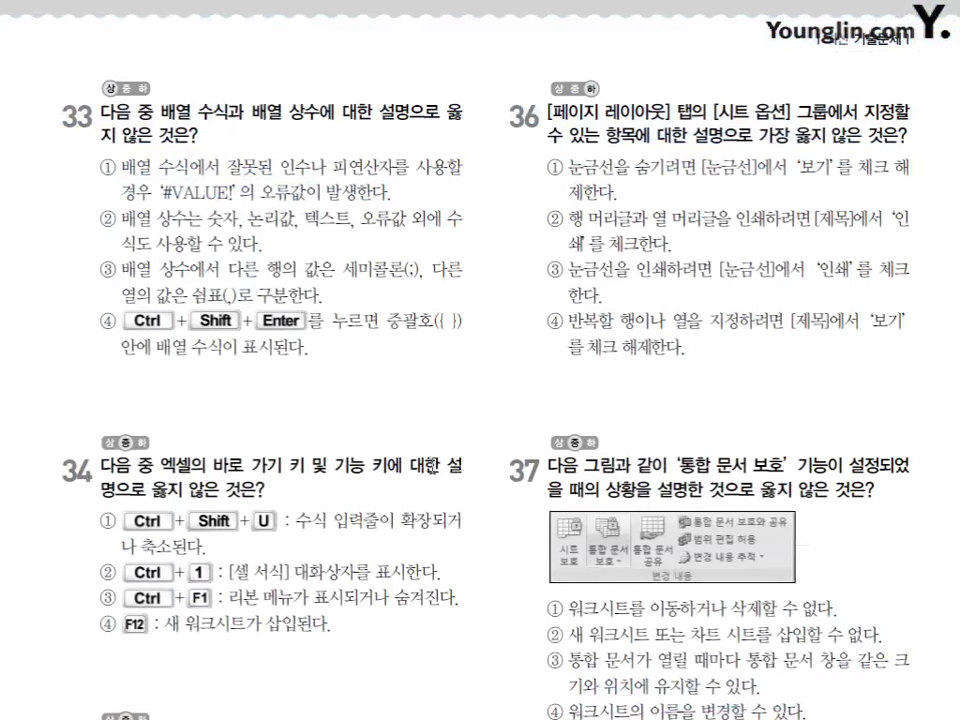
# Open the 37번 sheet and inspect the 구조 and 창 options of 구조 및 창 보호 twice, cancelling without protecting the workbook.
pyautogui.scroll(-5, 440, 464)
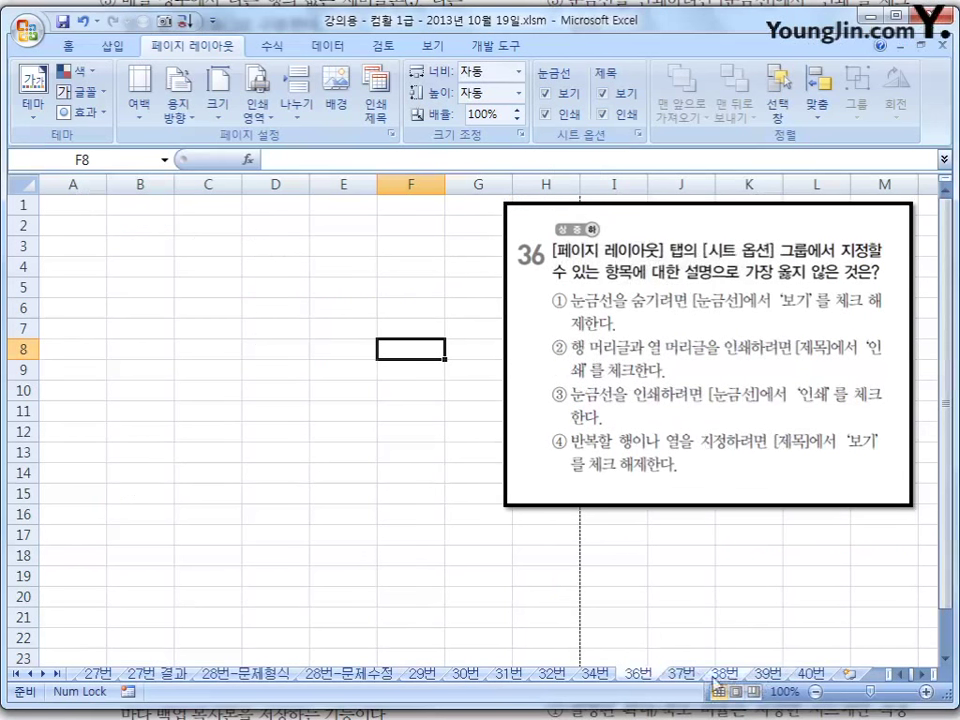
pyautogui.click(681, 673)
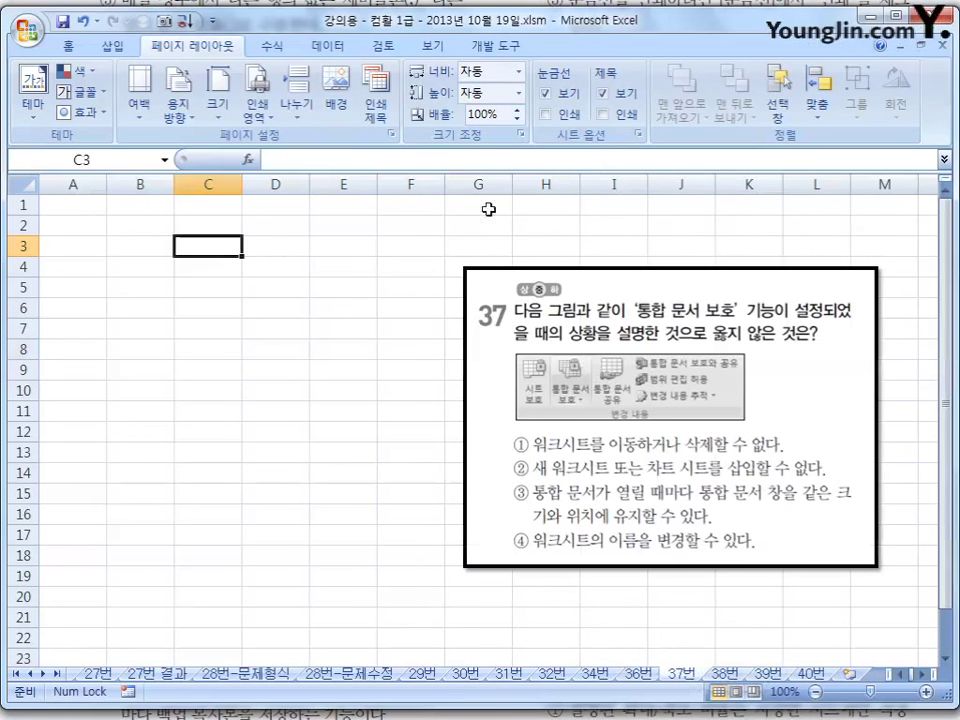
pyautogui.click(385, 46)
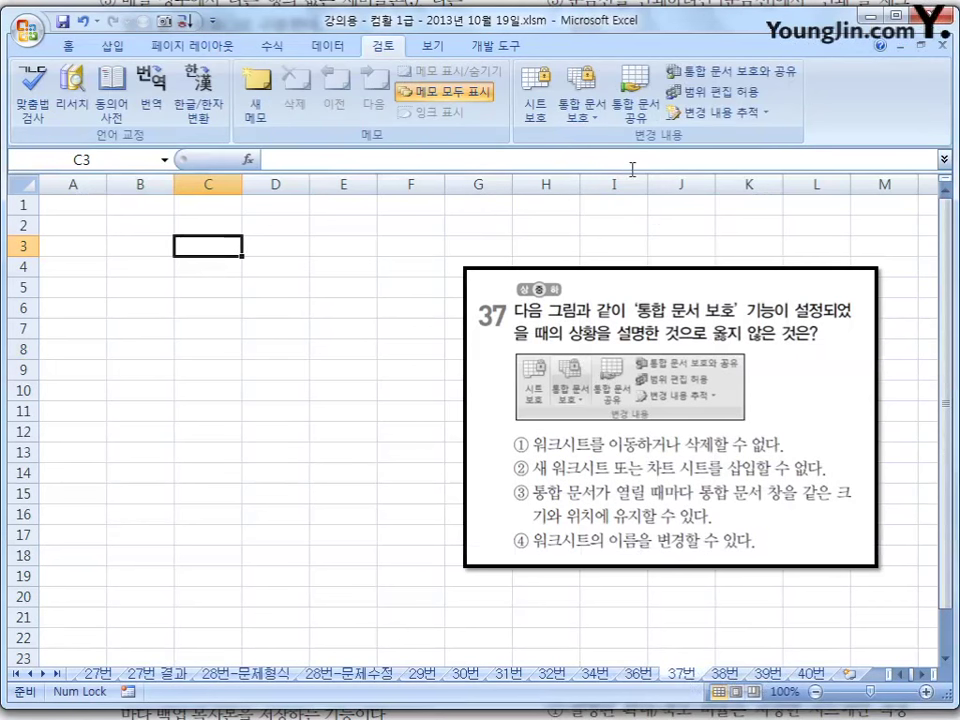
pyautogui.click(588, 121)
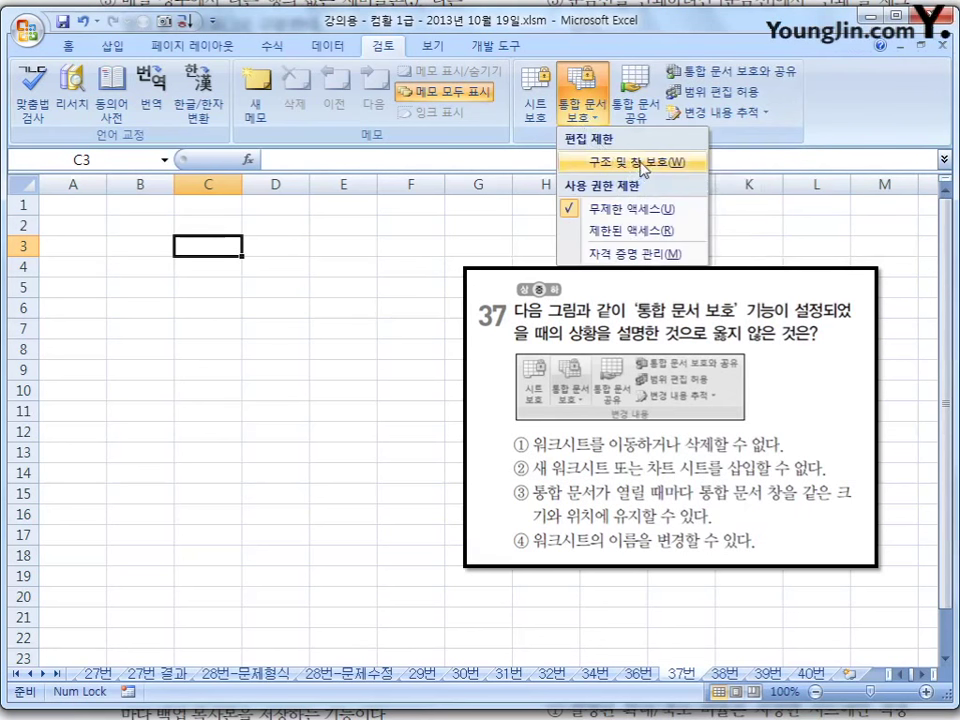
pyautogui.click(645, 165)
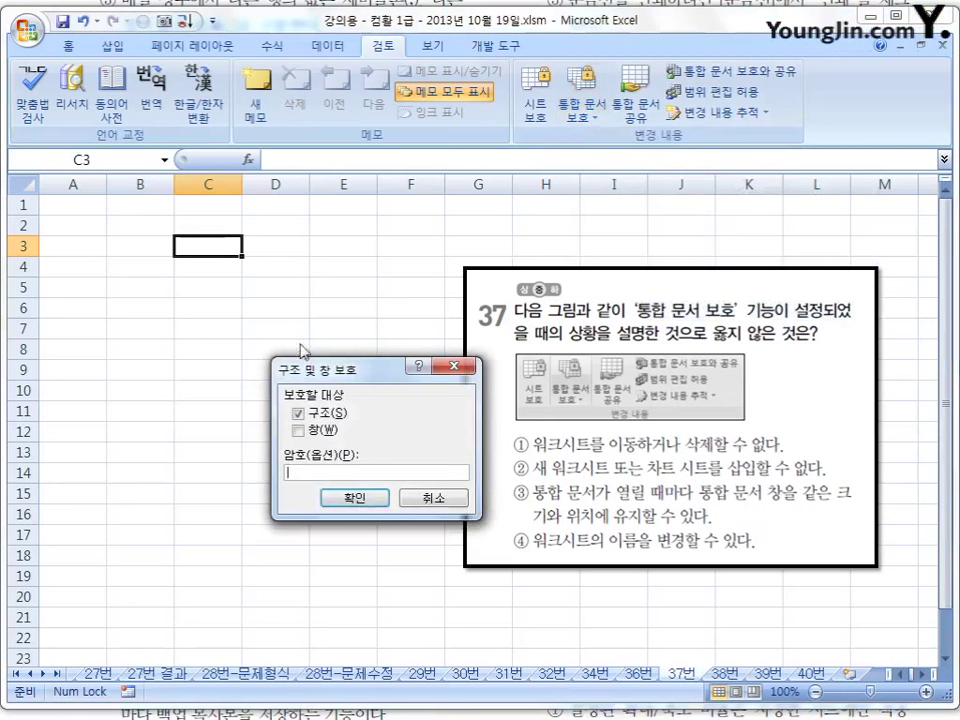
pyautogui.click(298, 431)
pyautogui.click(437, 500)
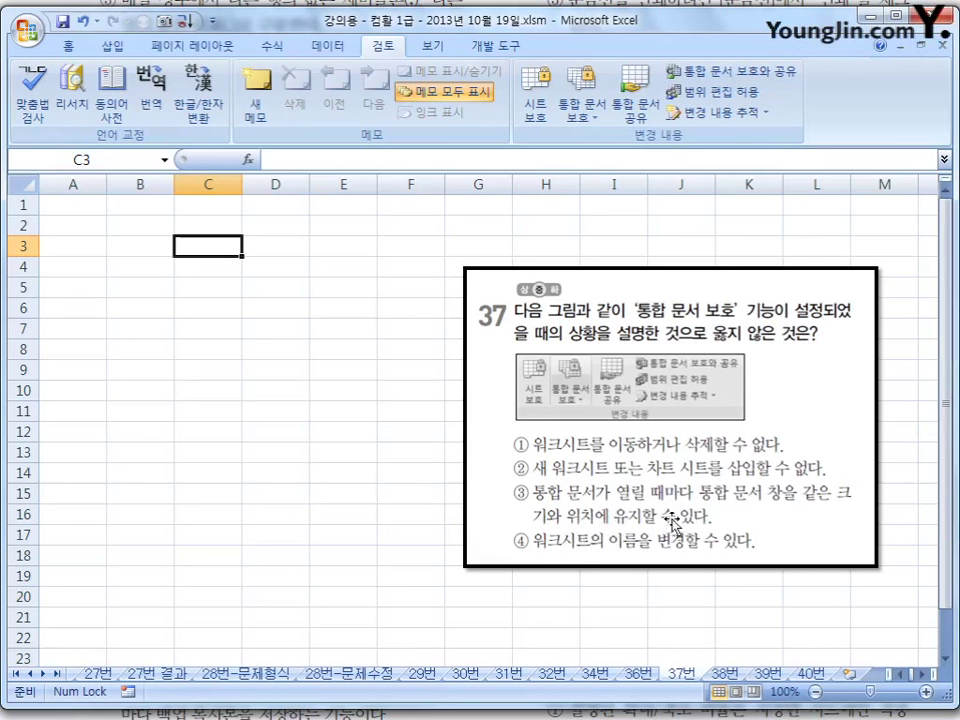
pyautogui.click(580, 112)
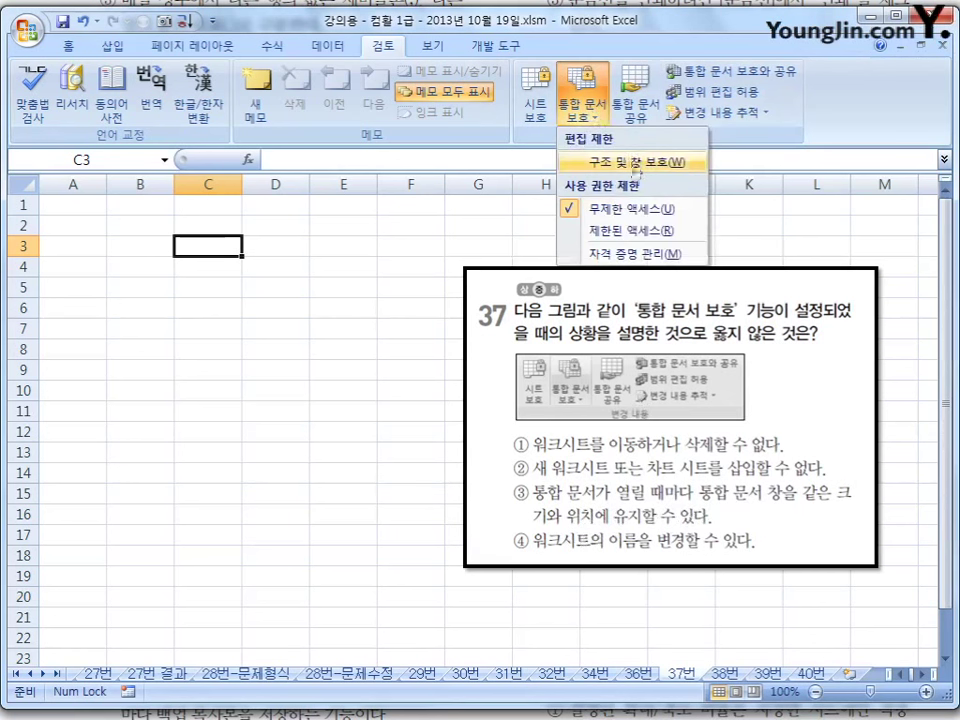
pyautogui.click(636, 168)
pyautogui.click(437, 490)
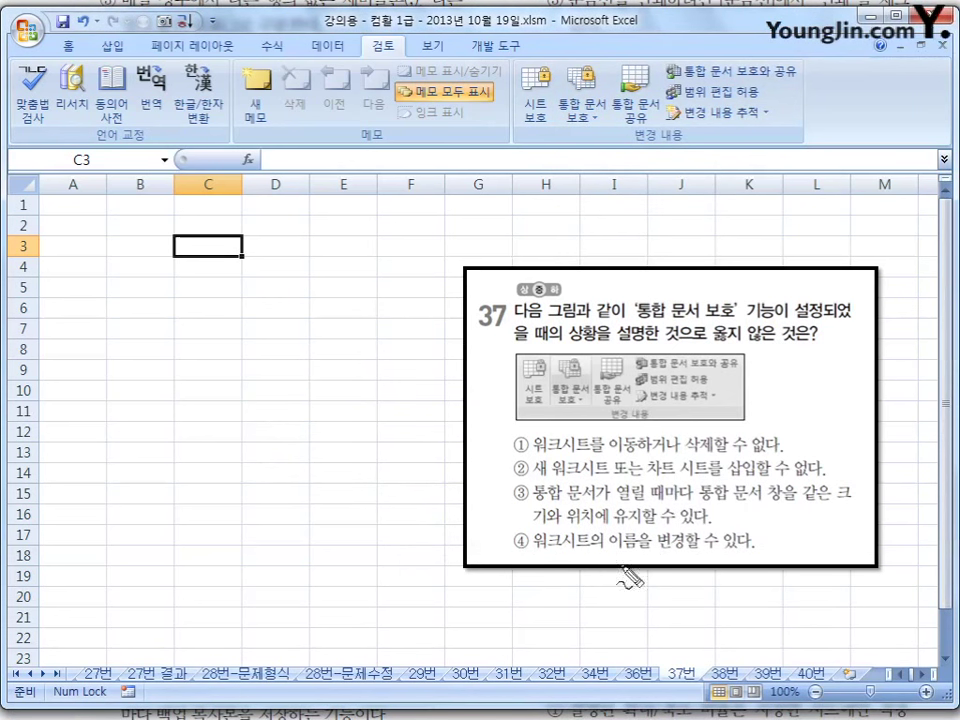
# Circle choice ④ of question 37 and mark the end of its 있다 in red before clearing the marks.
pyautogui.moveTo(515, 536)
pyautogui.mouseDown()
pyautogui.moveTo(521, 542)
pyautogui.moveTo(521, 533)
pyautogui.mouseUp()
pyautogui.moveTo(745, 533)
pyautogui.mouseDown()
pyautogui.moveTo(732, 550)
pyautogui.moveTo(746, 549)
pyautogui.mouseUp()
pyautogui.press('Escape')
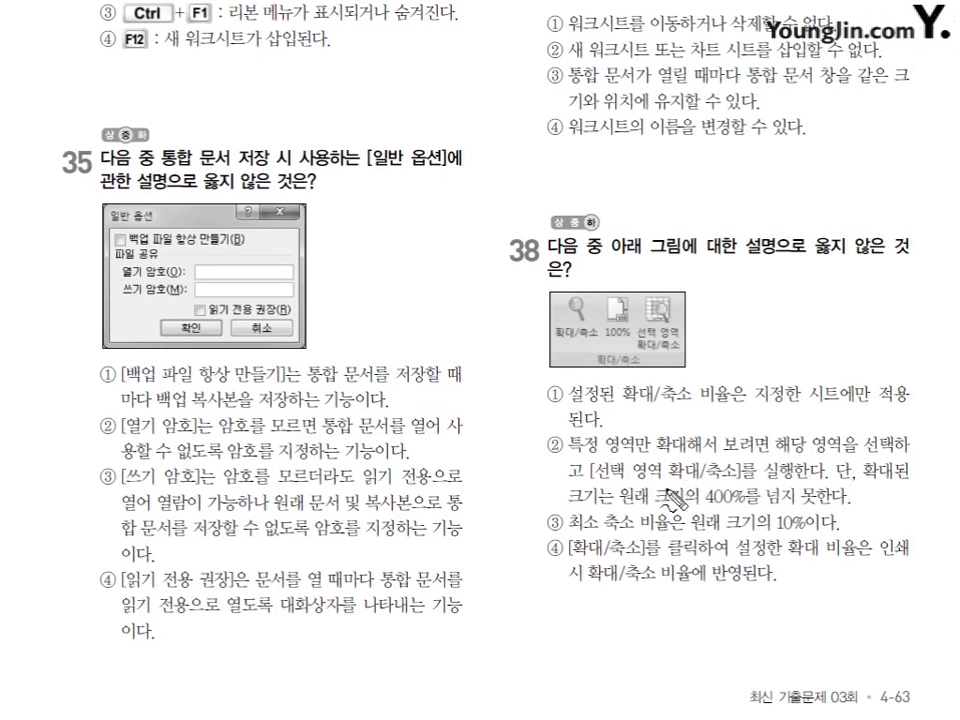
# In question 38, mark 확대/축소, 선택 영역 확대/축소, 10%, 400% and choice ④ in red, and clear the marks.
pyautogui.moveTo(550, 320); pyautogui.dragTo(582, 298)
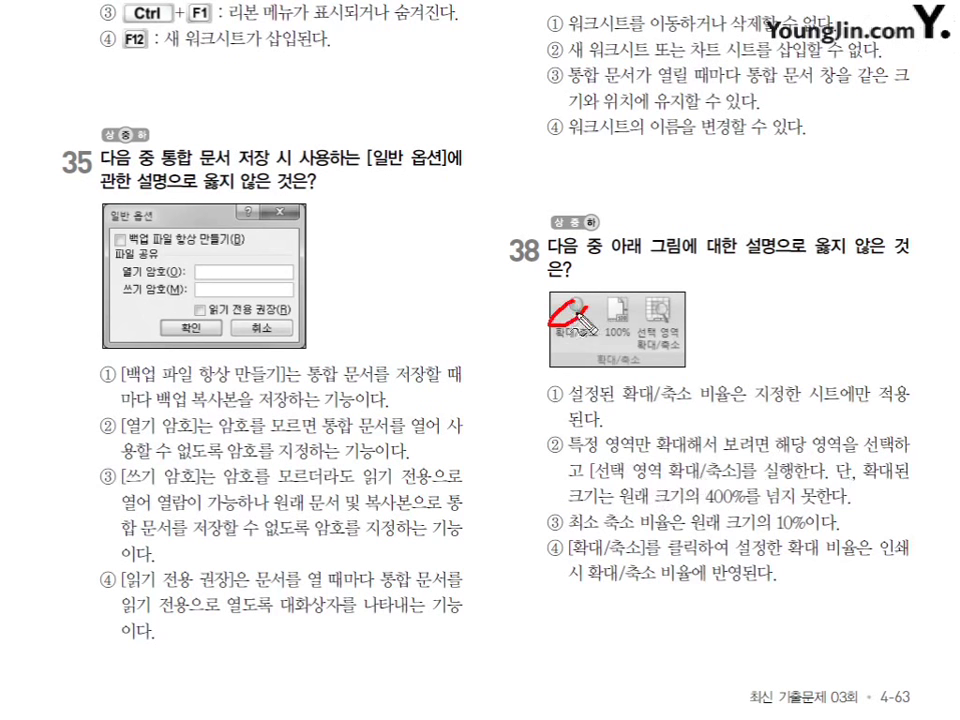
pyautogui.moveTo(660, 352); pyautogui.dragTo(676, 342)
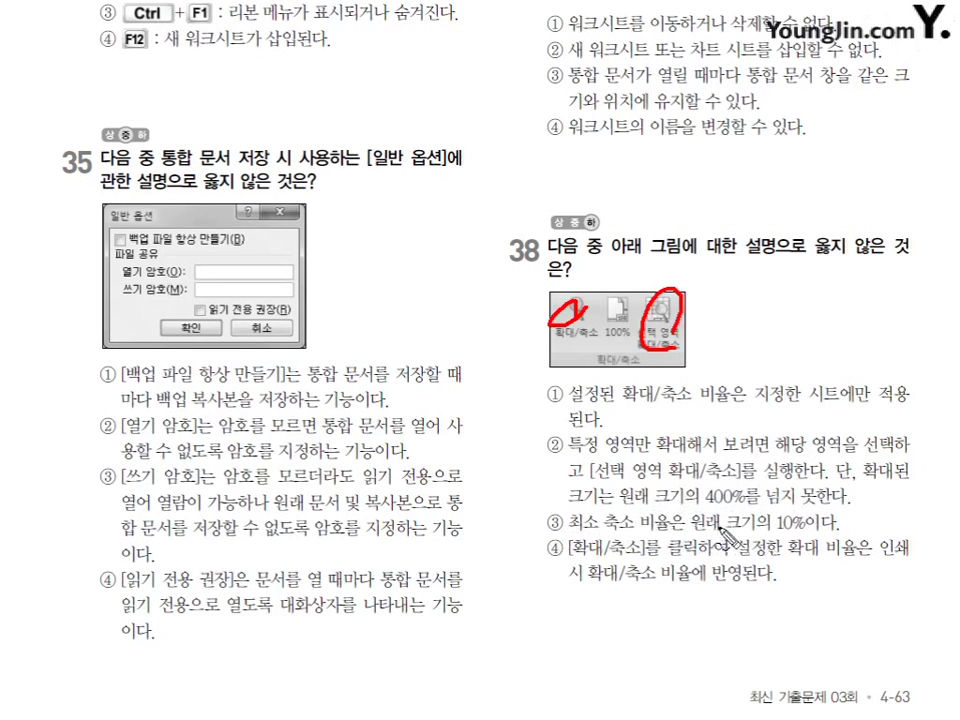
pyautogui.moveTo(806, 518); pyautogui.dragTo(792, 516)
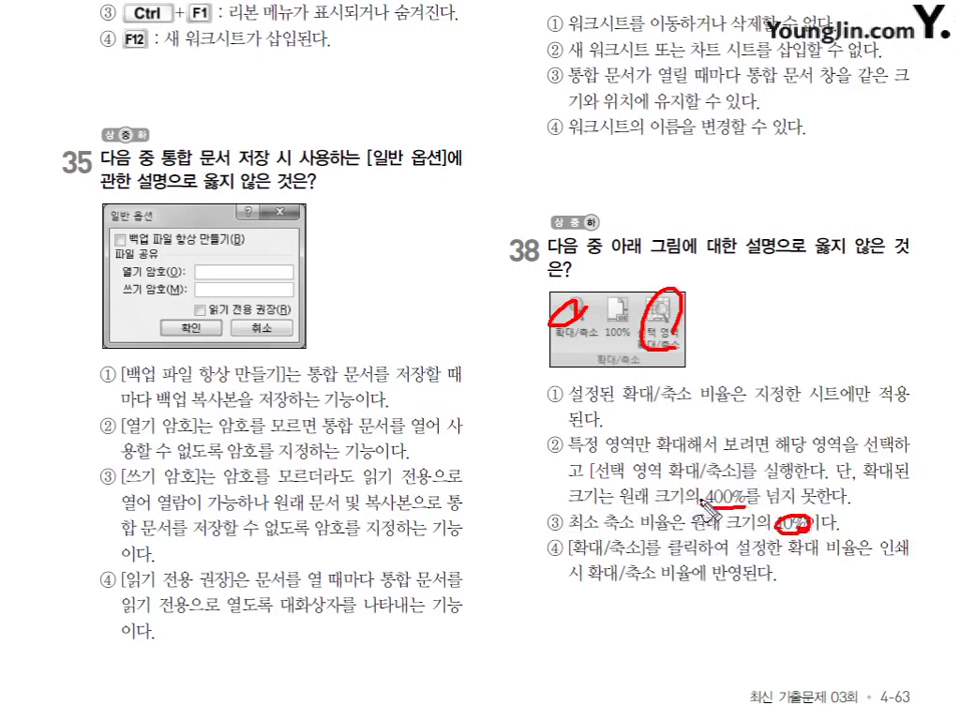
pyautogui.moveTo(735, 483)
pyautogui.mouseDown()
pyautogui.moveTo(712, 505)
pyautogui.moveTo(768, 472)
pyautogui.moveTo(778, 490)
pyautogui.mouseUp()
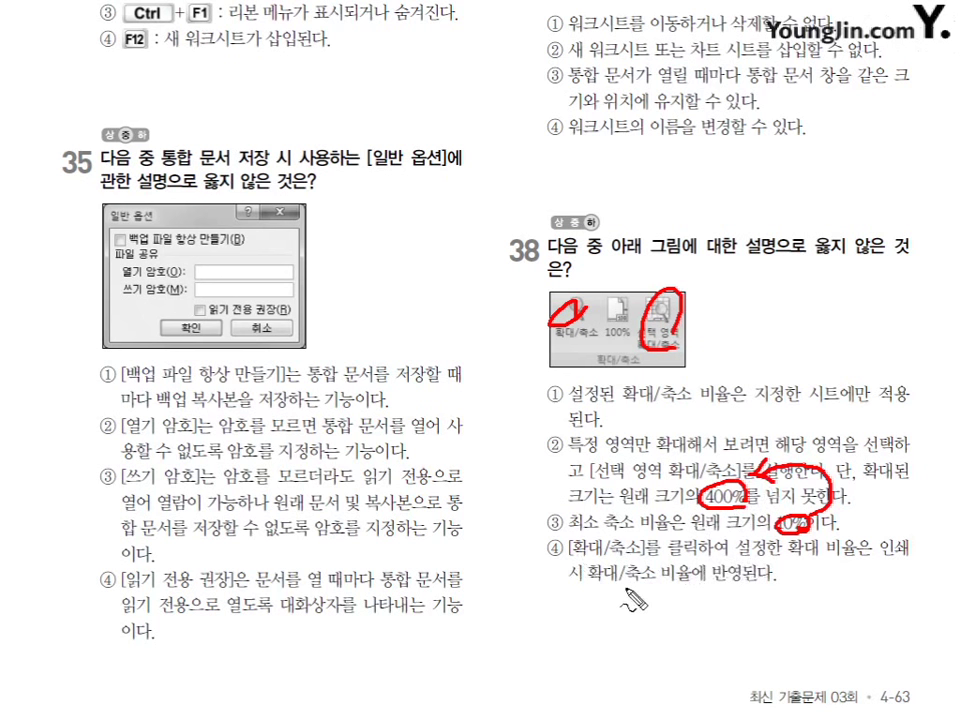
pyautogui.moveTo(572, 542)
pyautogui.mouseDown()
pyautogui.moveTo(540, 548)
pyautogui.moveTo(548, 566)
pyautogui.moveTo(577, 555)
pyautogui.mouseUp()
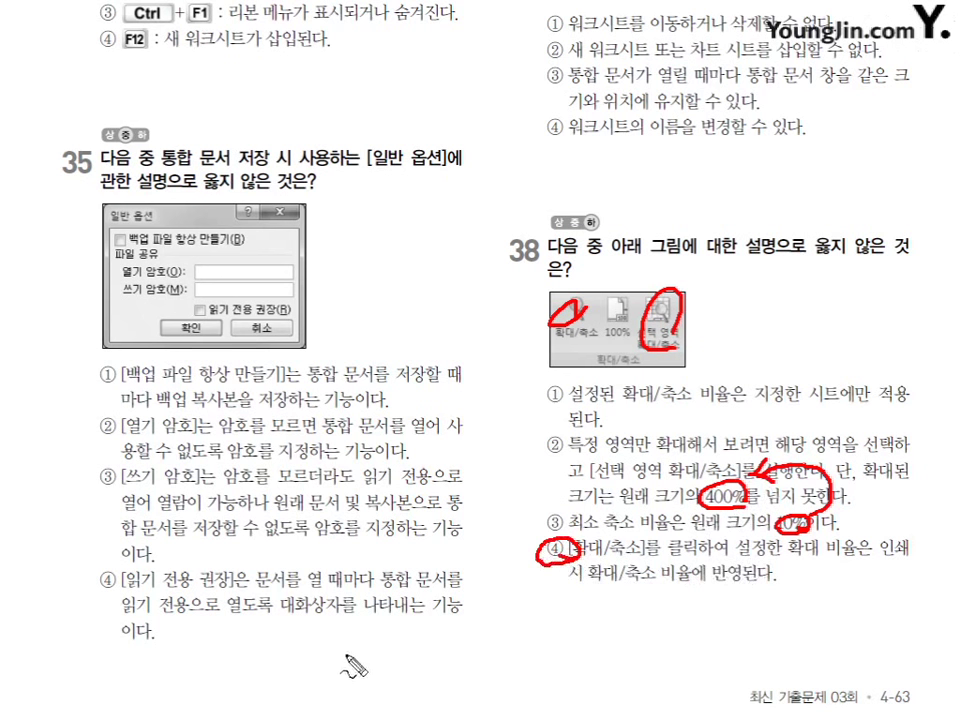
pyautogui.press('Escape')
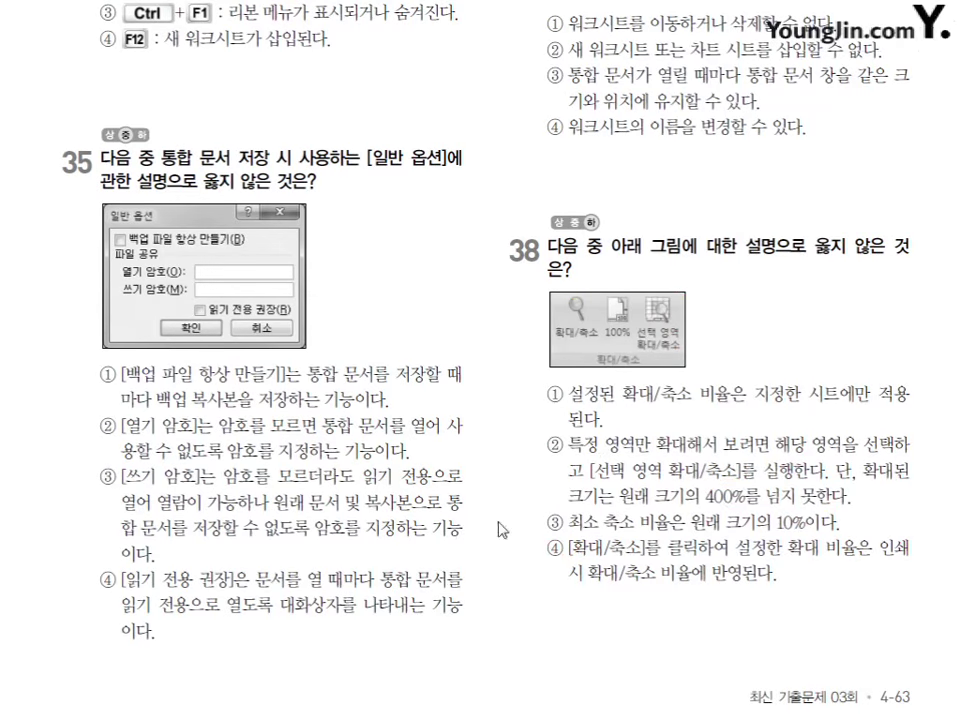
# Go to question 39 in the exam document, and open the 39번 sheet in Excel.
pyautogui.scroll(-5, 474, 552)
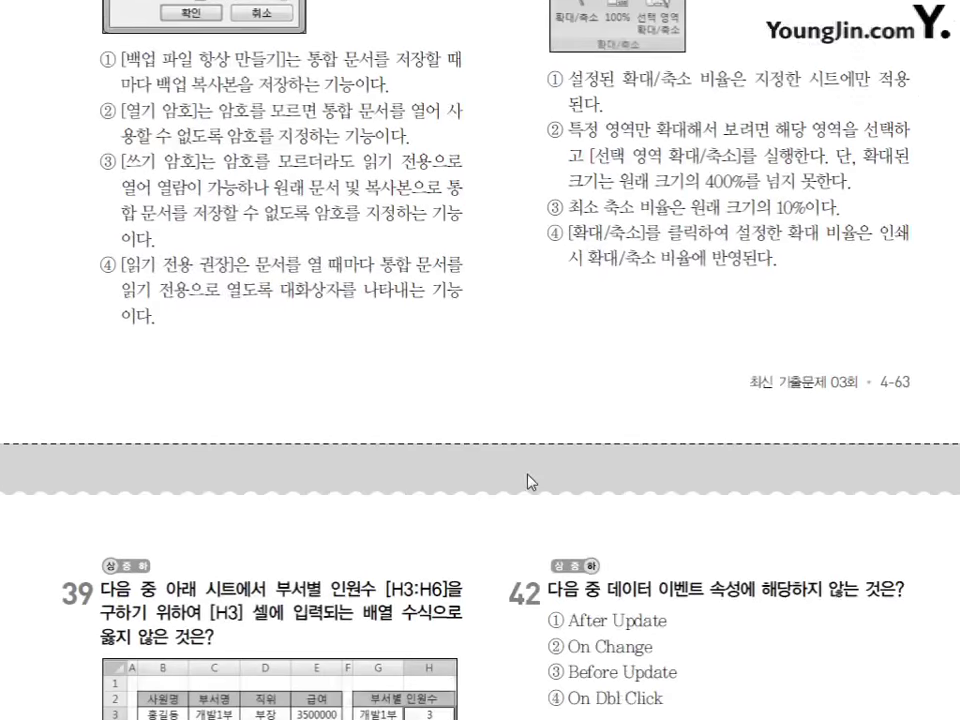
pyautogui.scroll(-1, 583, 517)
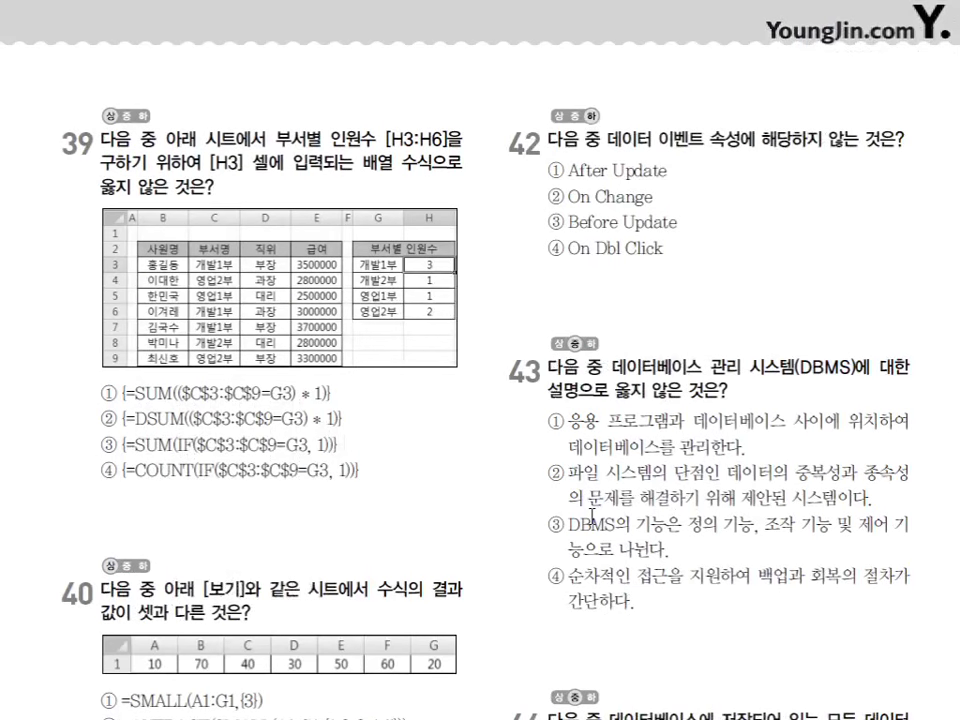
pyautogui.scroll(-1, 591, 517)
pyautogui.scroll(-1, 597, 513)
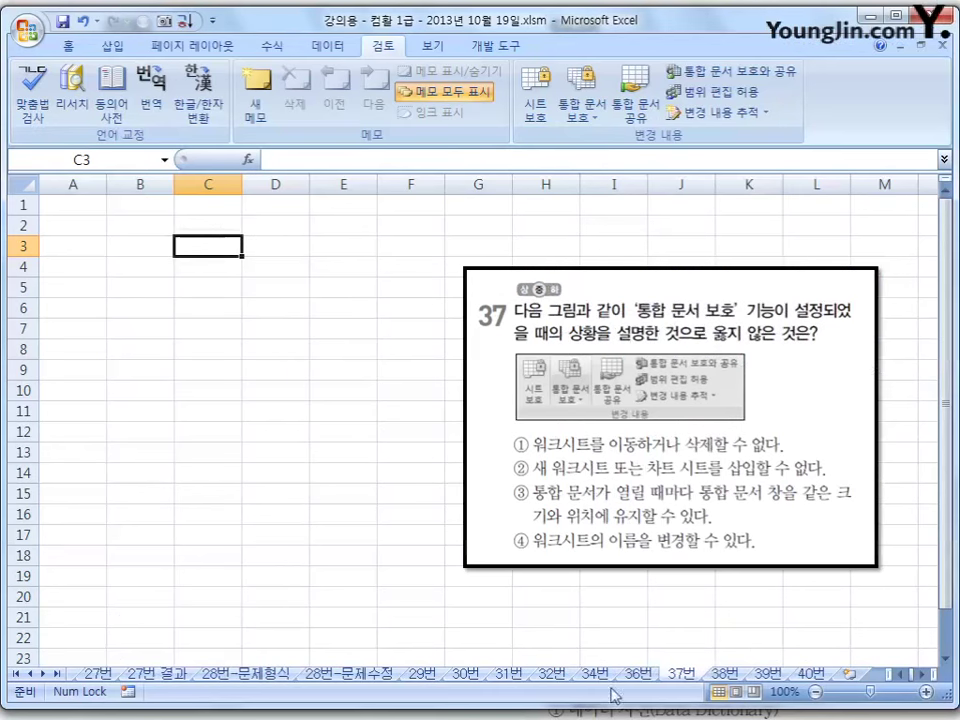
pyautogui.click(768, 673)
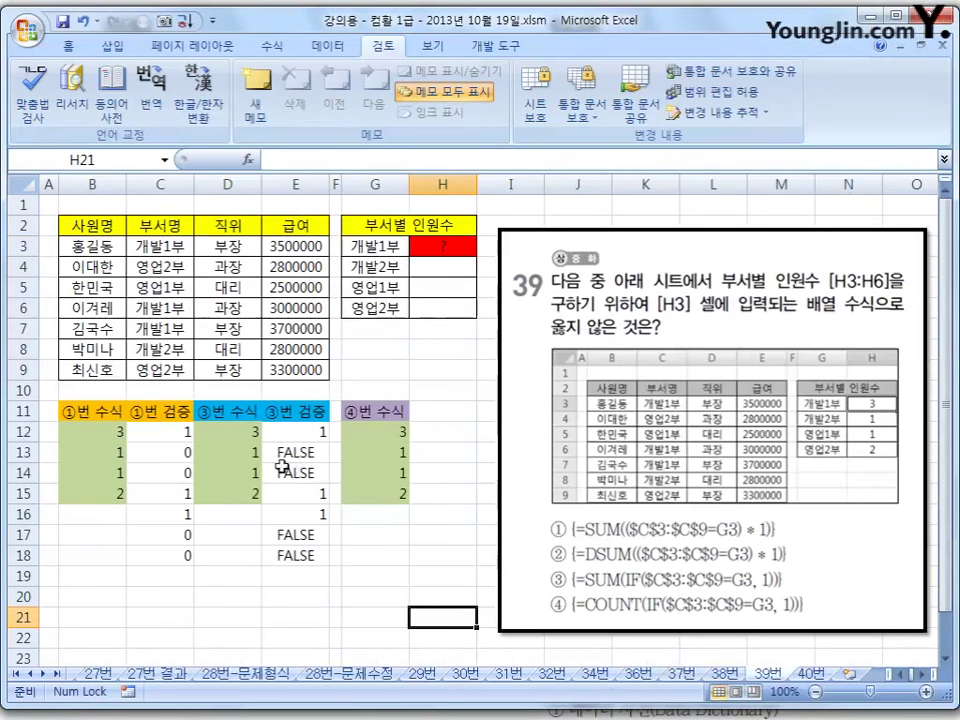
# Compare the 부서명 entries in column C with the departments in G3:G6, ending on the 부서별 인원수 cell H3.
pyautogui.click(162, 246)
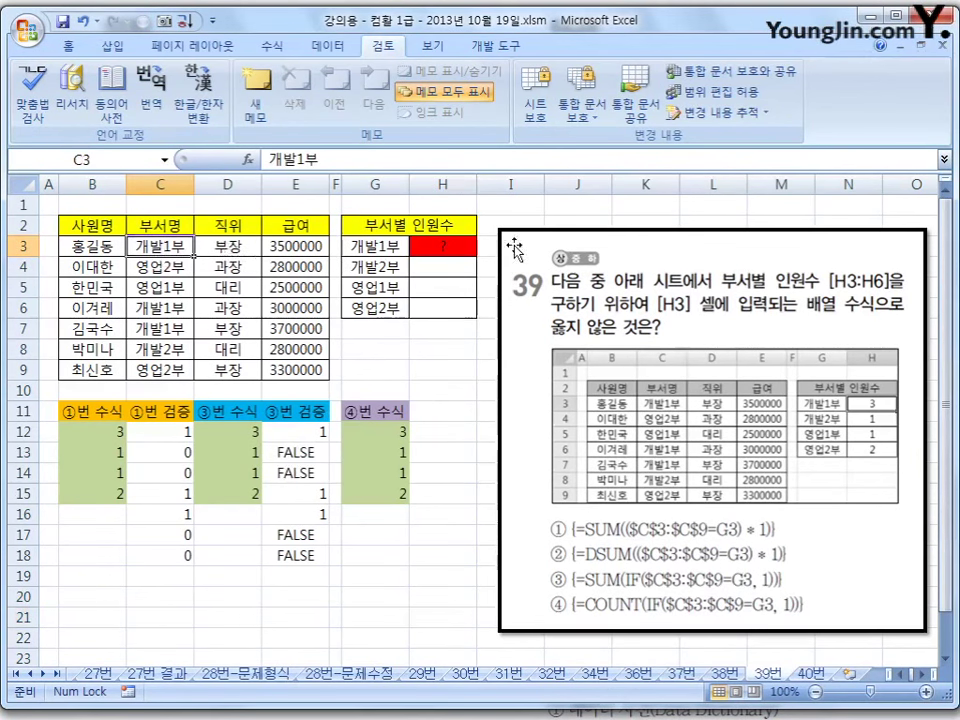
pyautogui.click(388, 247)
pyautogui.click(162, 247)
pyautogui.click(168, 312)
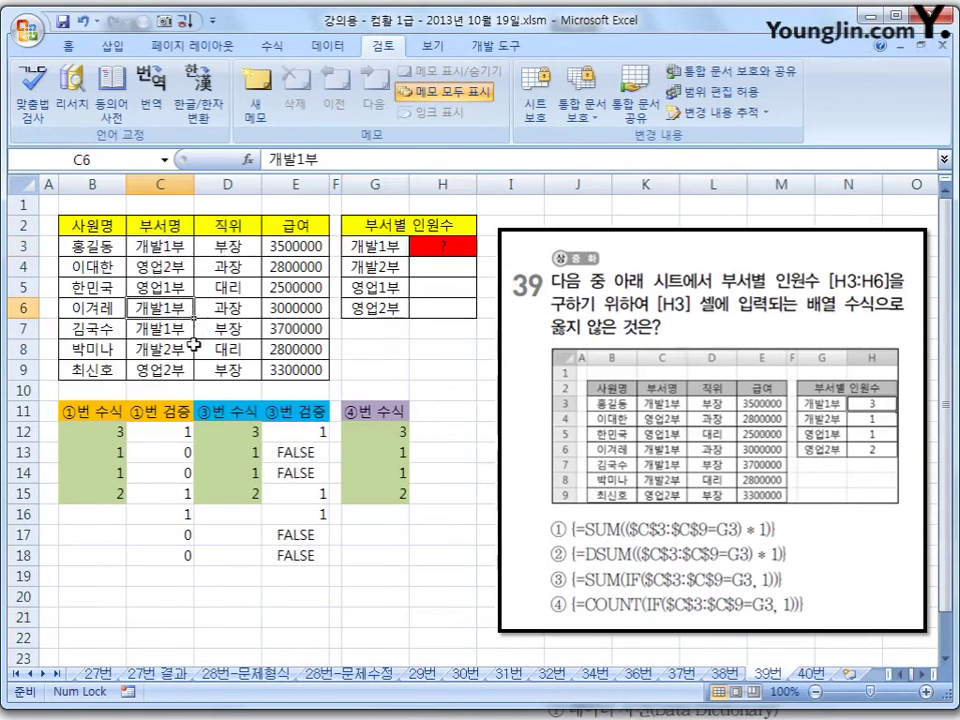
pyautogui.click(190, 330)
pyautogui.click(378, 267)
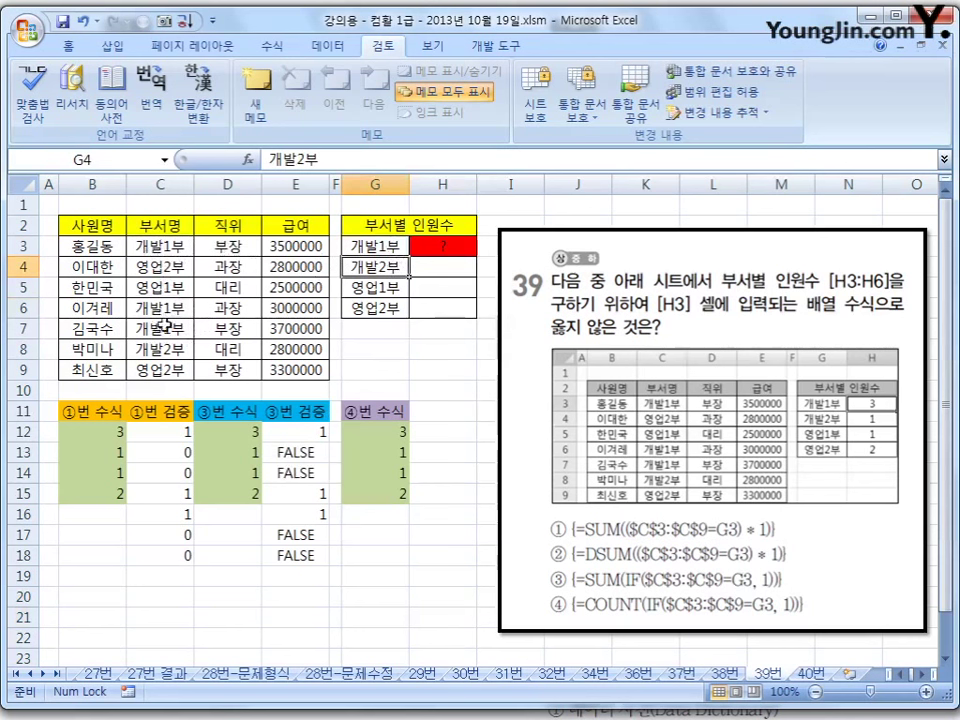
pyautogui.click(388, 289)
pyautogui.click(391, 306)
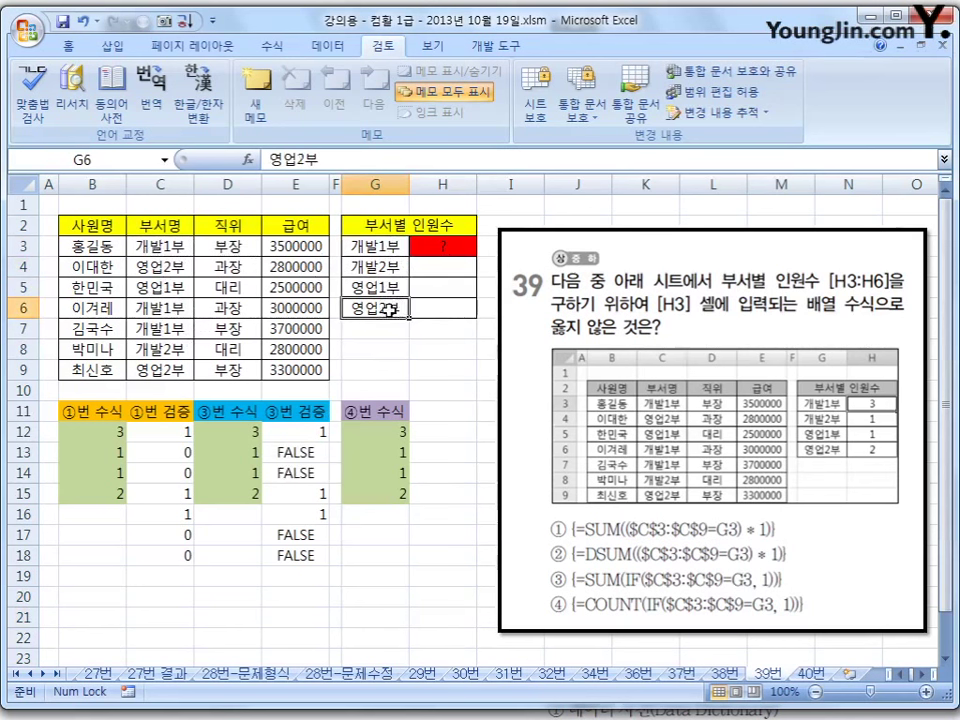
pyautogui.click(470, 249)
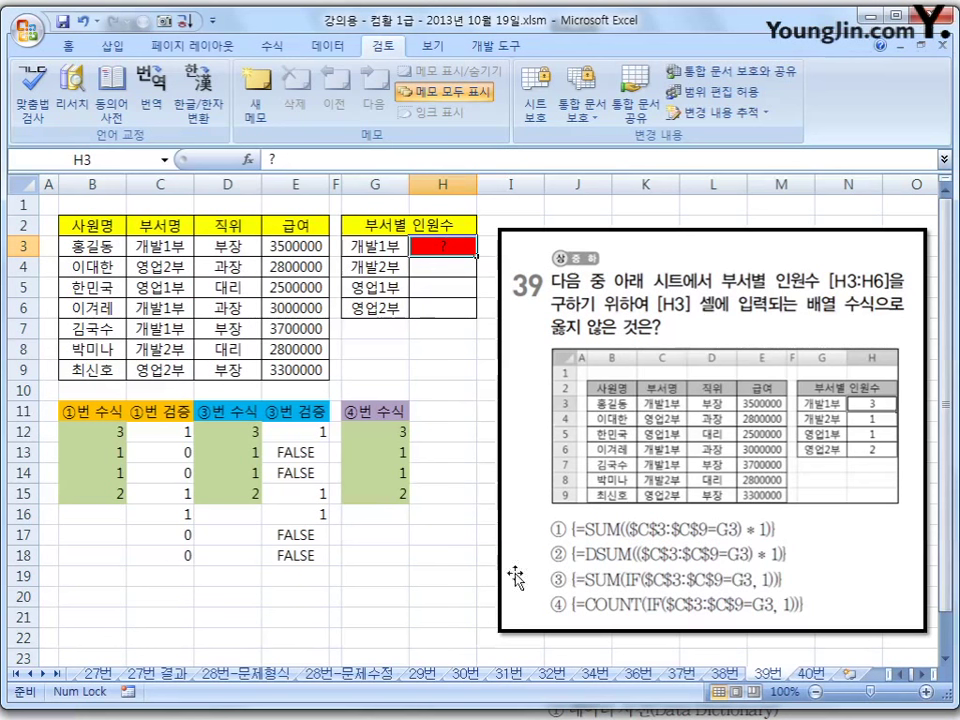
# Examine the ①번 수식 array formula in B12 together with its range C3:C9 and criterion cell G3.
pyautogui.click(103, 435)
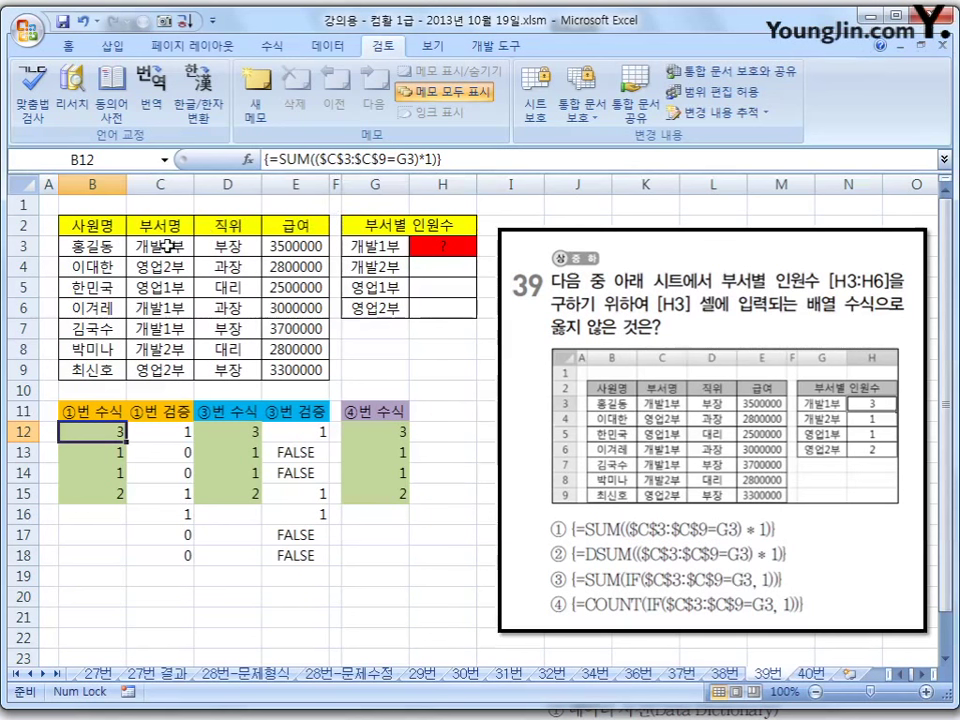
pyautogui.moveTo(165, 245); pyautogui.dragTo(168, 369)
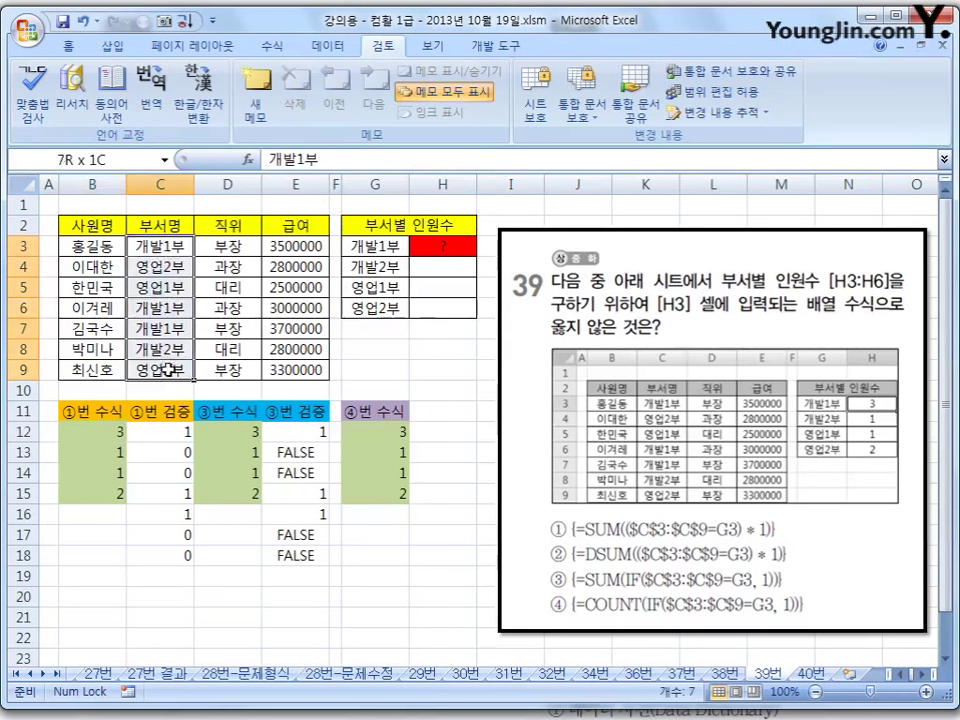
pyautogui.click(120, 431)
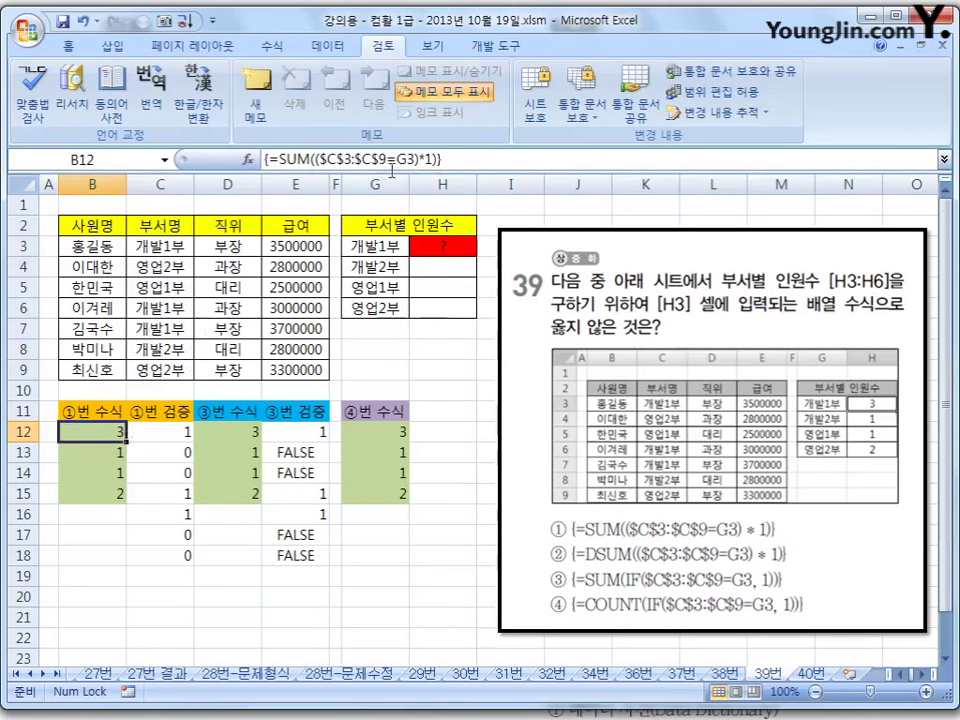
pyautogui.click(388, 245)
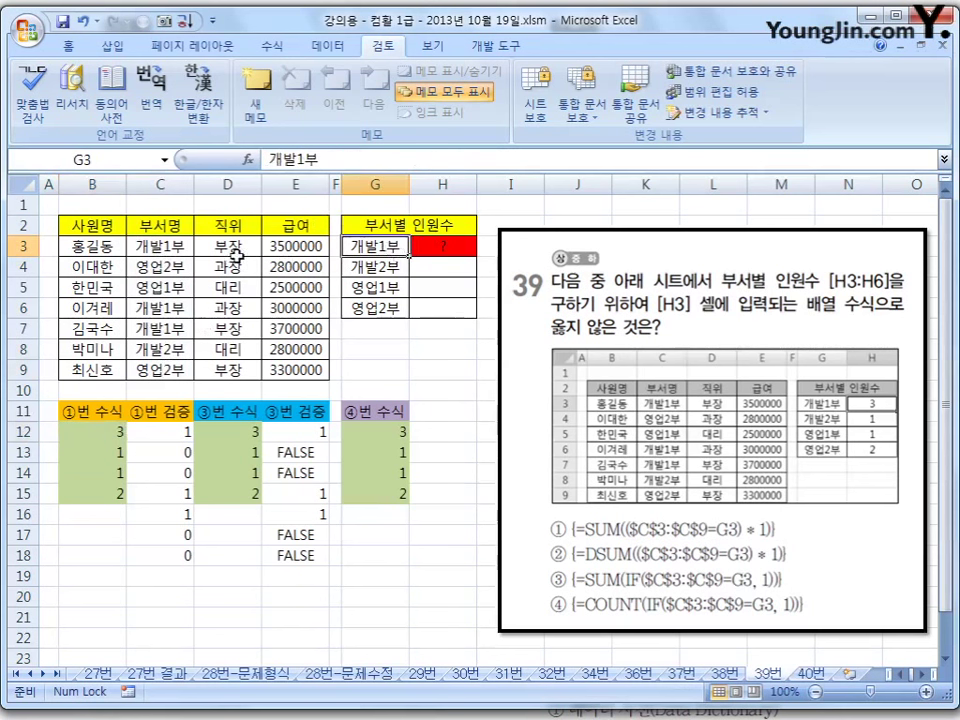
pyautogui.moveTo(160, 245); pyautogui.dragTo(160, 368)
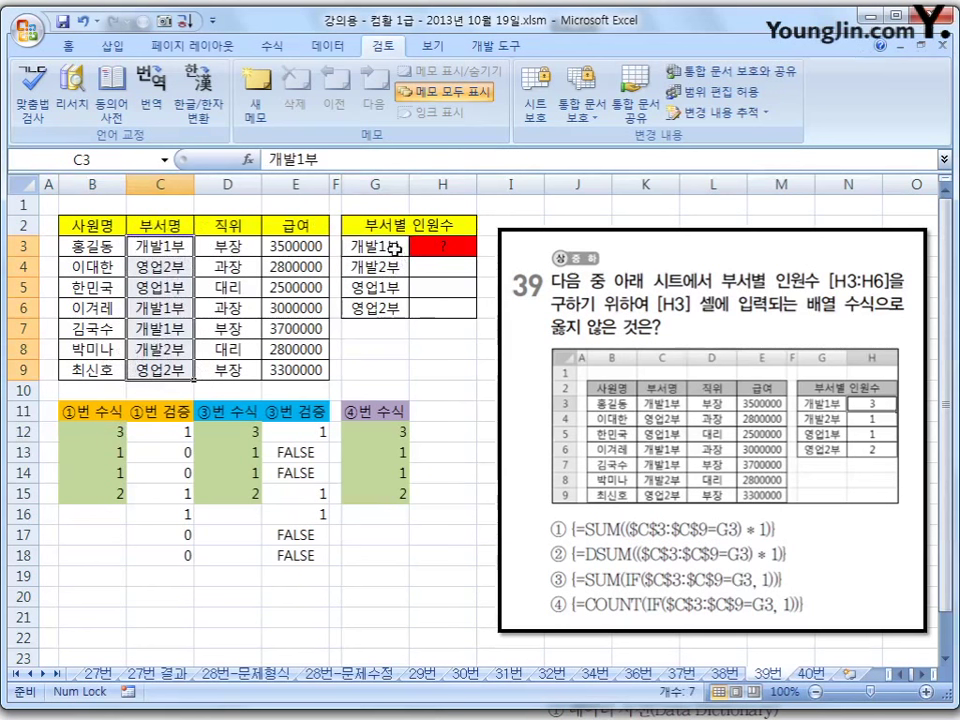
pyautogui.click(392, 247)
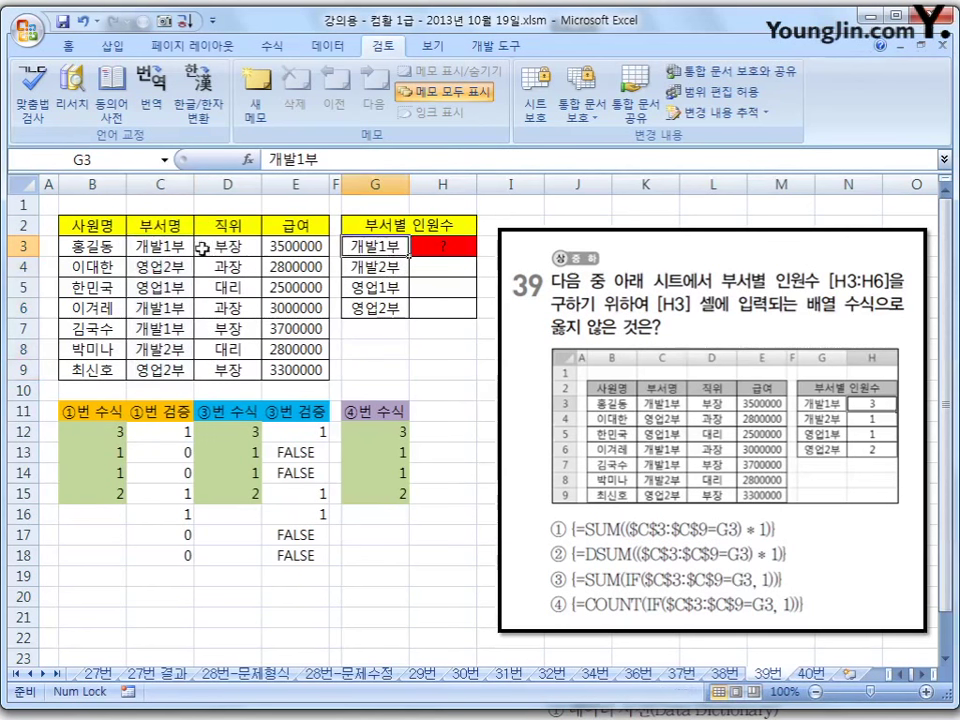
# Compare the array formula in B12 with the ①번 검증 formula in C12.
pyautogui.click(113, 432)
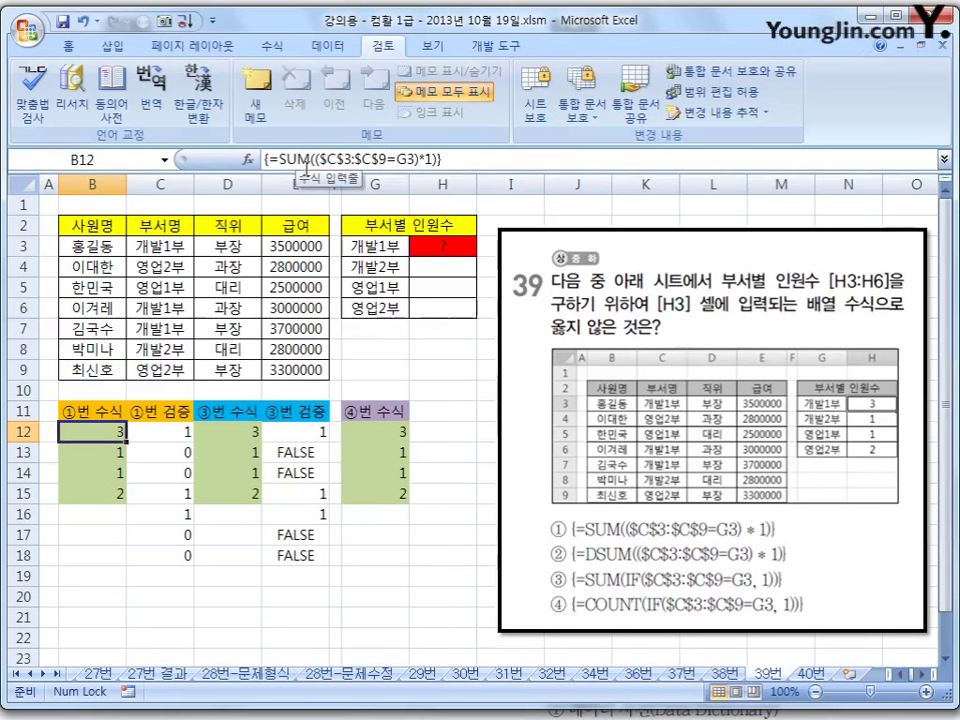
pyautogui.click(168, 431)
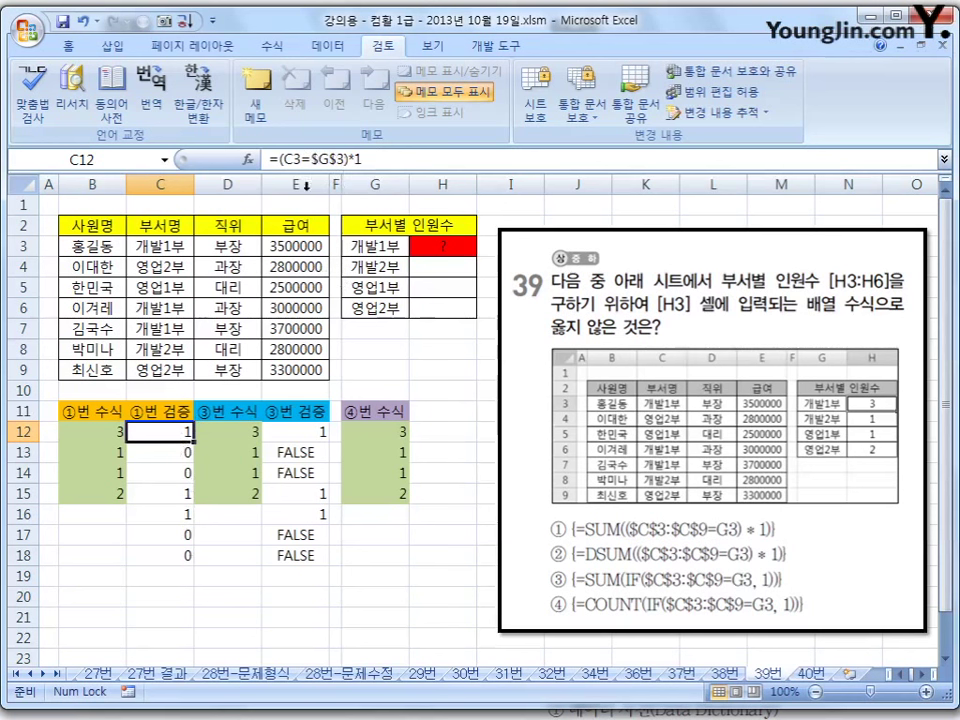
pyautogui.click(102, 432)
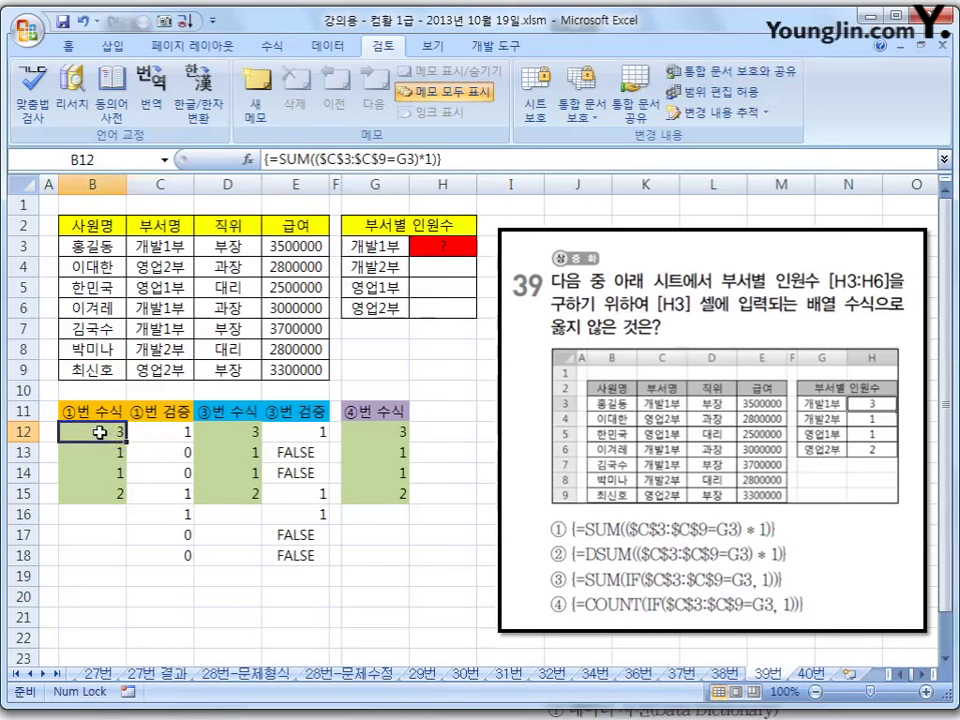
# Check the ①번 검증 formulas in C12, C15 and C16 against criterion cell G3, returning to the array formula in B12.
pyautogui.click(138, 428)
pyautogui.click(178, 492)
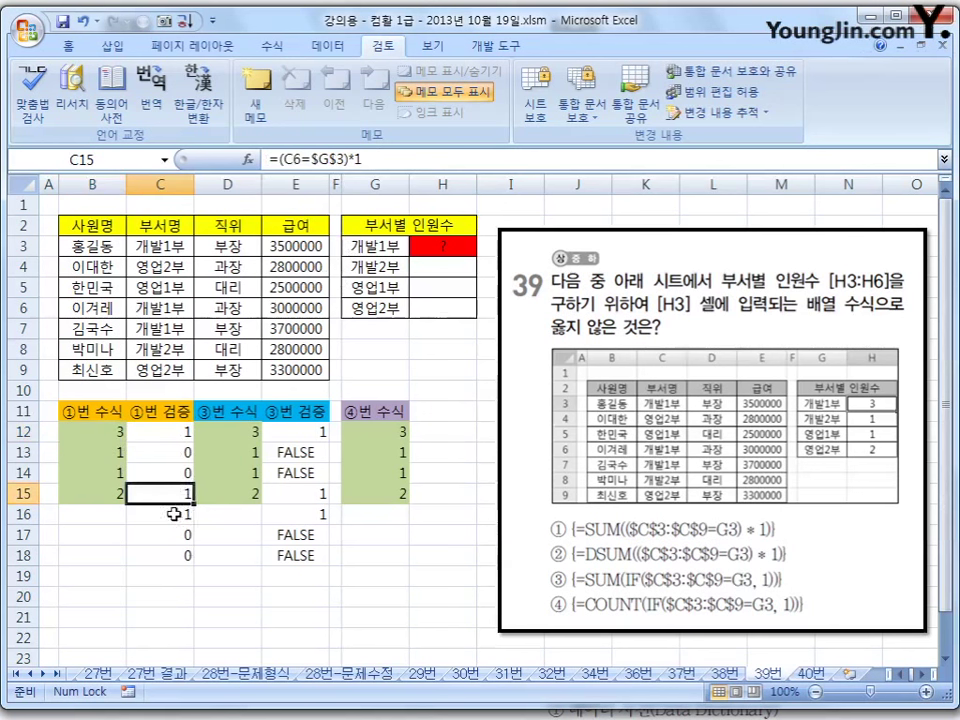
pyautogui.click(174, 514)
pyautogui.click(375, 246)
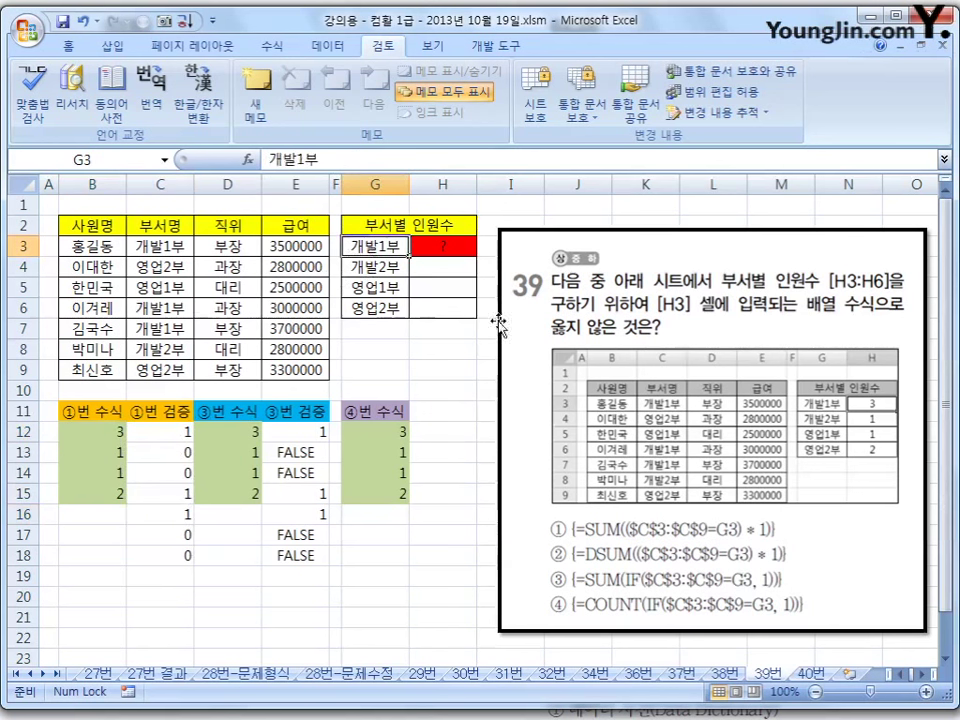
pyautogui.click(88, 433)
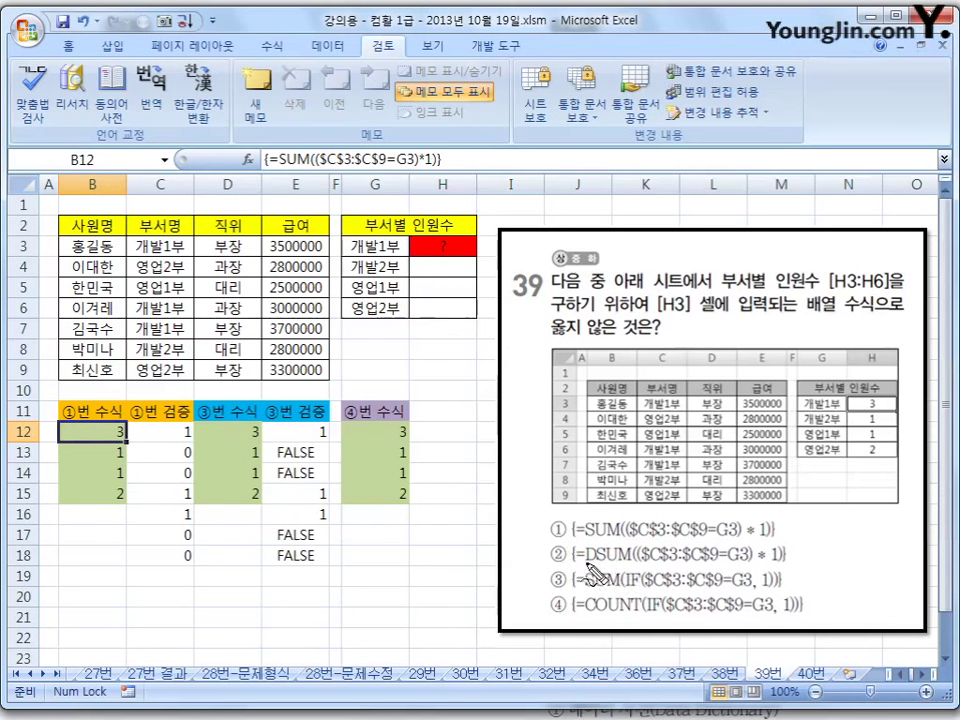
# Mark DSUM and its arguments in question 39's option ② in red, write 조건 above them, and clear the marks.
pyautogui.moveTo(585, 559)
pyautogui.mouseDown()
pyautogui.moveTo(625, 562)
pyautogui.moveTo(588, 566)
pyautogui.moveTo(600, 558)
pyautogui.mouseUp()
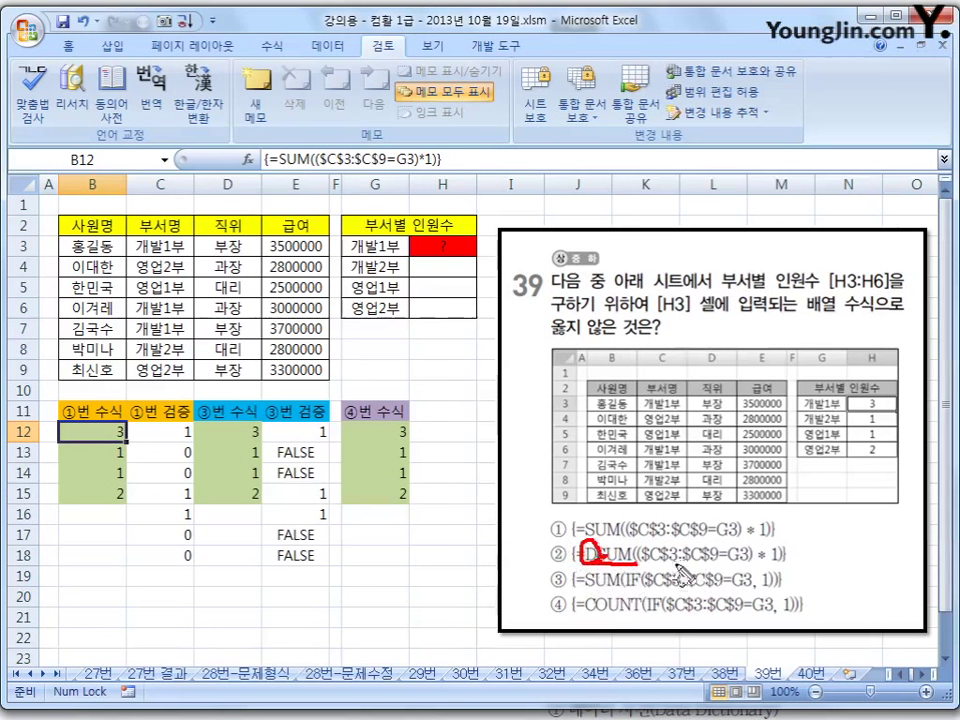
pyautogui.moveTo(641, 562); pyautogui.dragTo(781, 564)
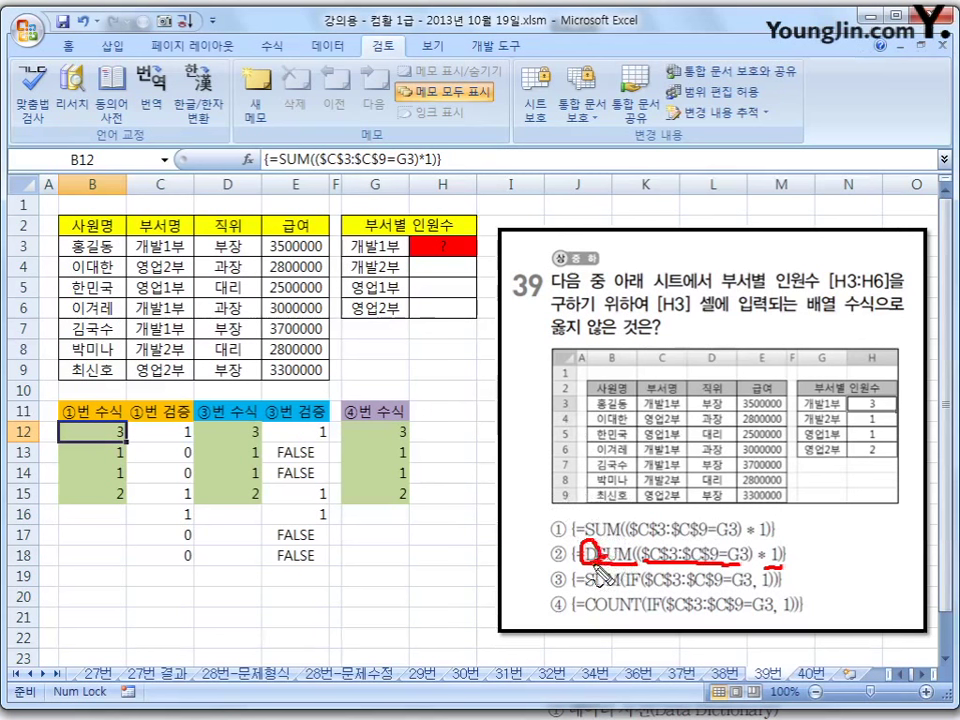
pyautogui.moveTo(589, 561)
pyautogui.mouseDown()
pyautogui.moveTo(583, 553)
pyautogui.moveTo(592, 560)
pyautogui.mouseUp()
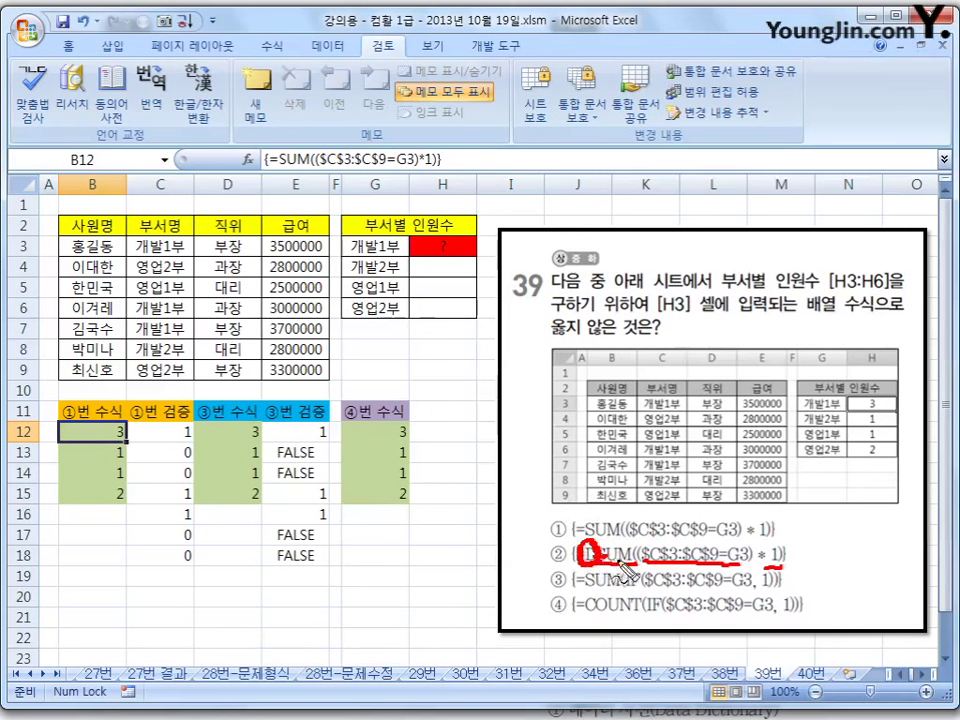
pyautogui.moveTo(641, 521)
pyautogui.mouseDown()
pyautogui.moveTo(657, 533)
pyautogui.moveTo(640, 528)
pyautogui.moveTo(668, 522)
pyautogui.moveTo(663, 513)
pyautogui.moveTo(688, 520)
pyautogui.mouseUp()
pyautogui.moveTo(590, 540)
pyautogui.mouseDown()
pyautogui.moveTo(553, 561)
pyautogui.moveTo(553, 553)
pyautogui.moveTo(601, 565)
pyautogui.mouseUp()
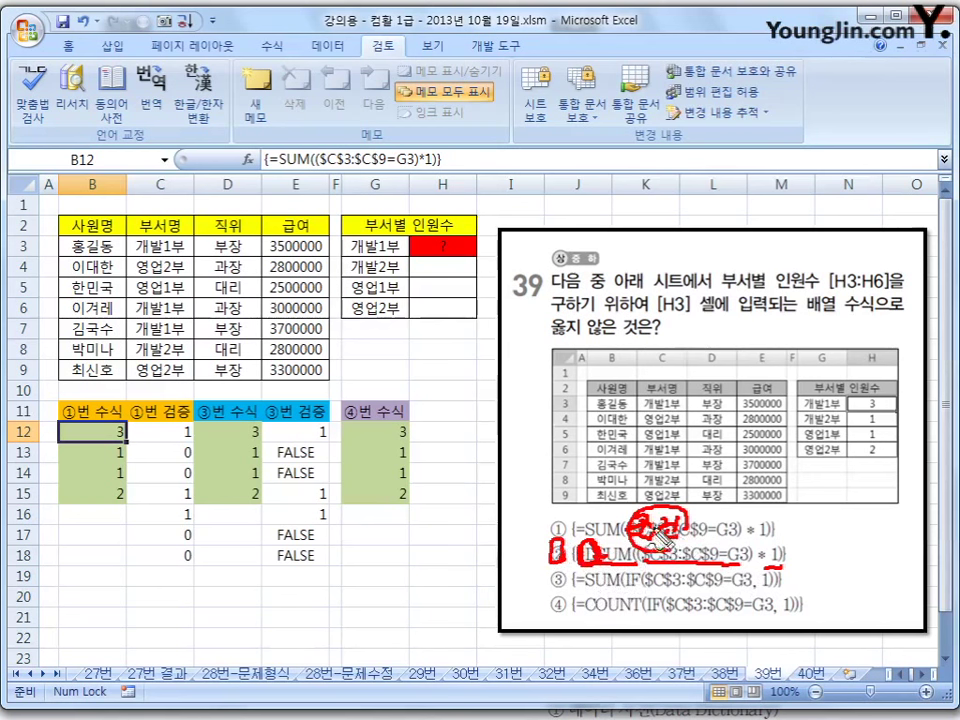
pyautogui.moveTo(562, 510); pyautogui.dragTo(574, 515)
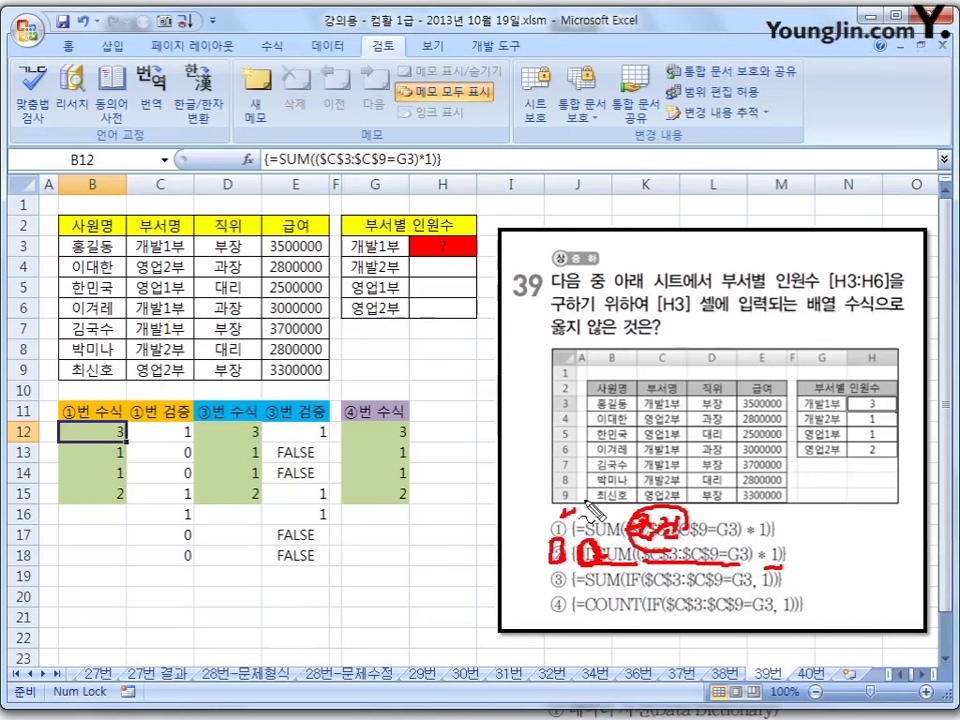
pyautogui.press('Escape')
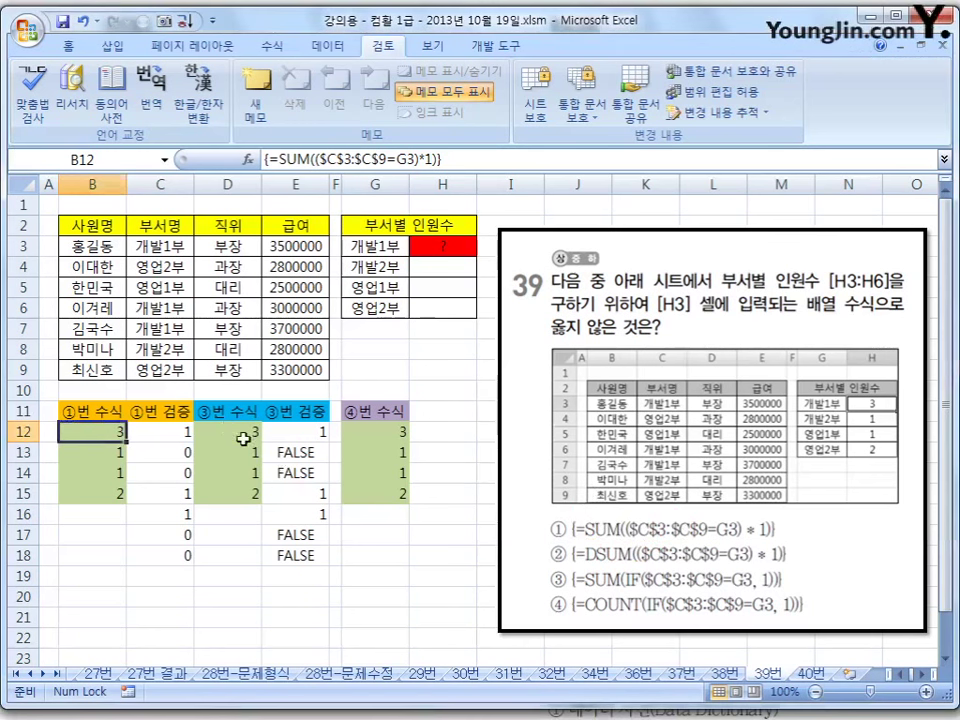
# Examine the ③번 수식 in D12 with its 검증 formulas in E12:E18, plus the ④번 수식 in G12.
pyautogui.click(245, 432)
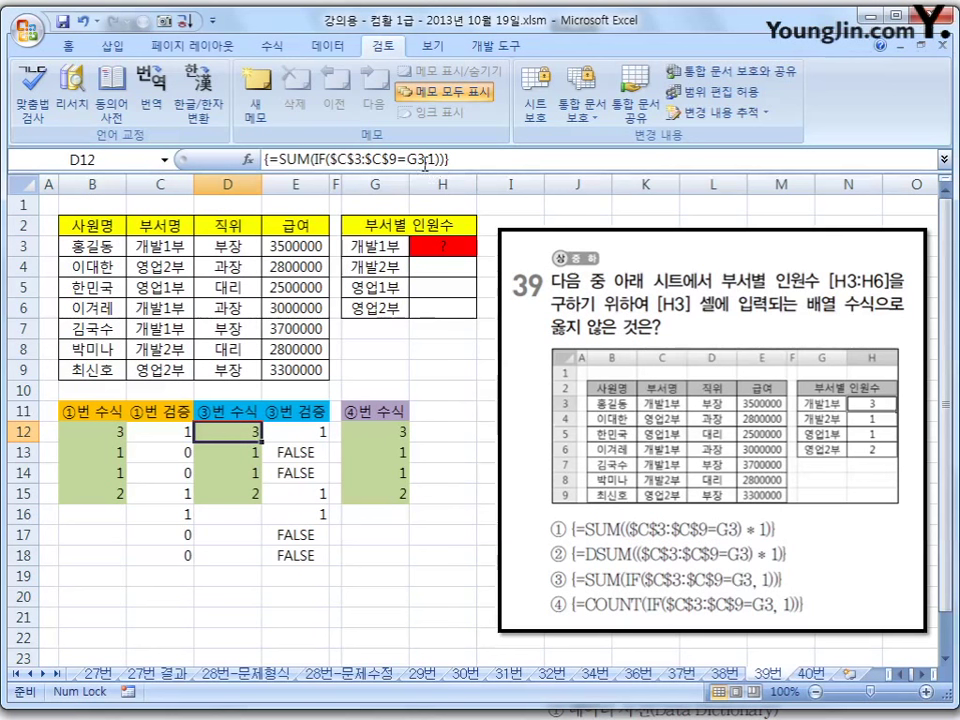
pyautogui.click(307, 433)
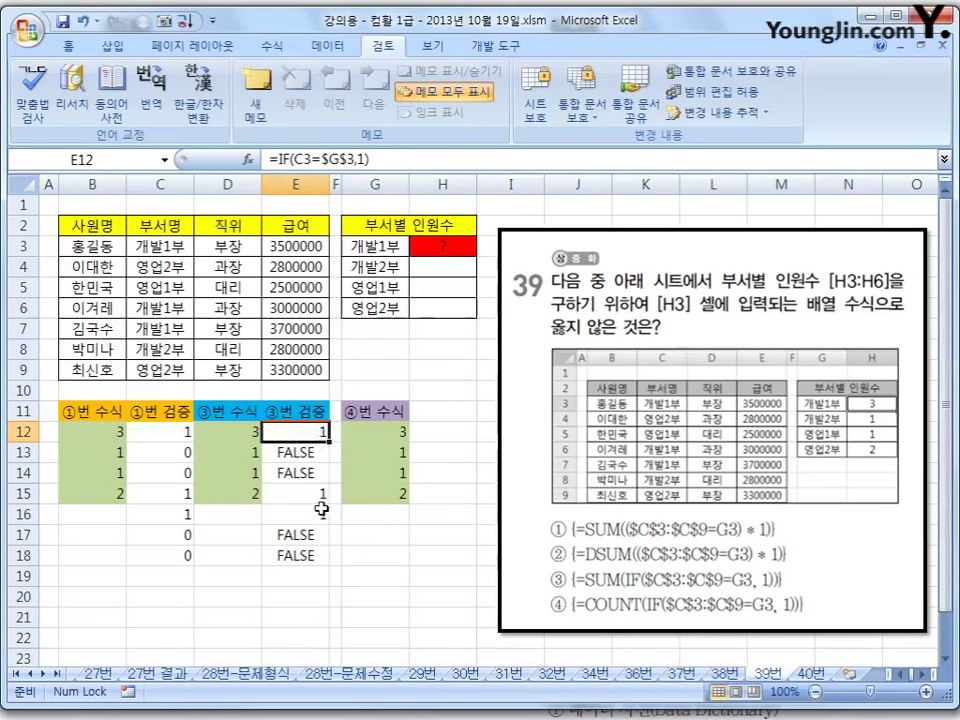
pyautogui.click(312, 452)
pyautogui.click(315, 473)
pyautogui.click(310, 535)
pyautogui.click(304, 557)
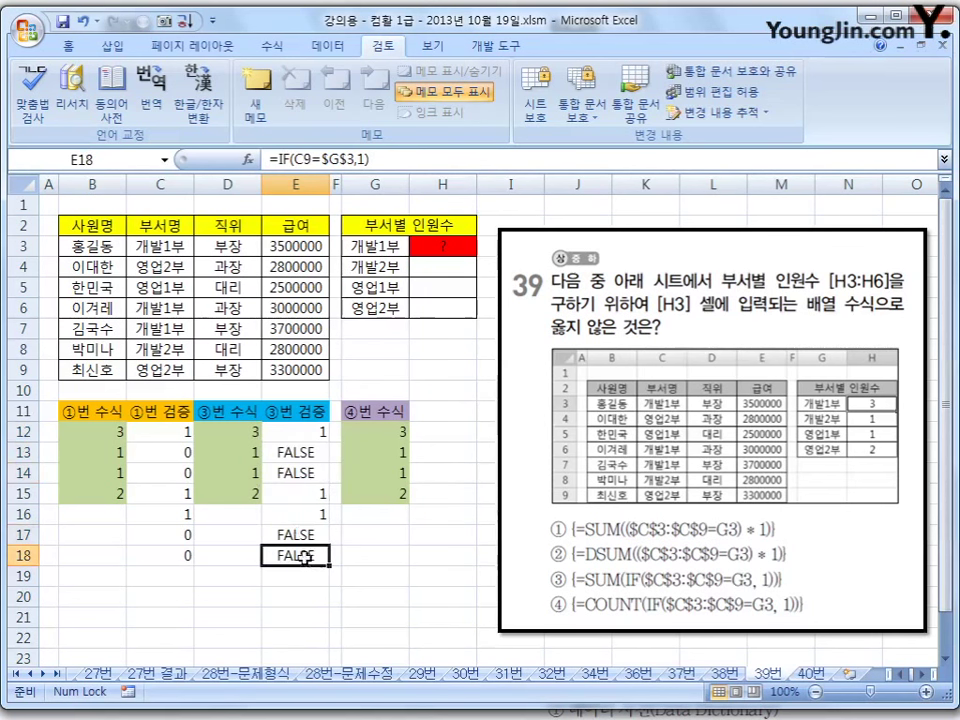
pyautogui.click(315, 431)
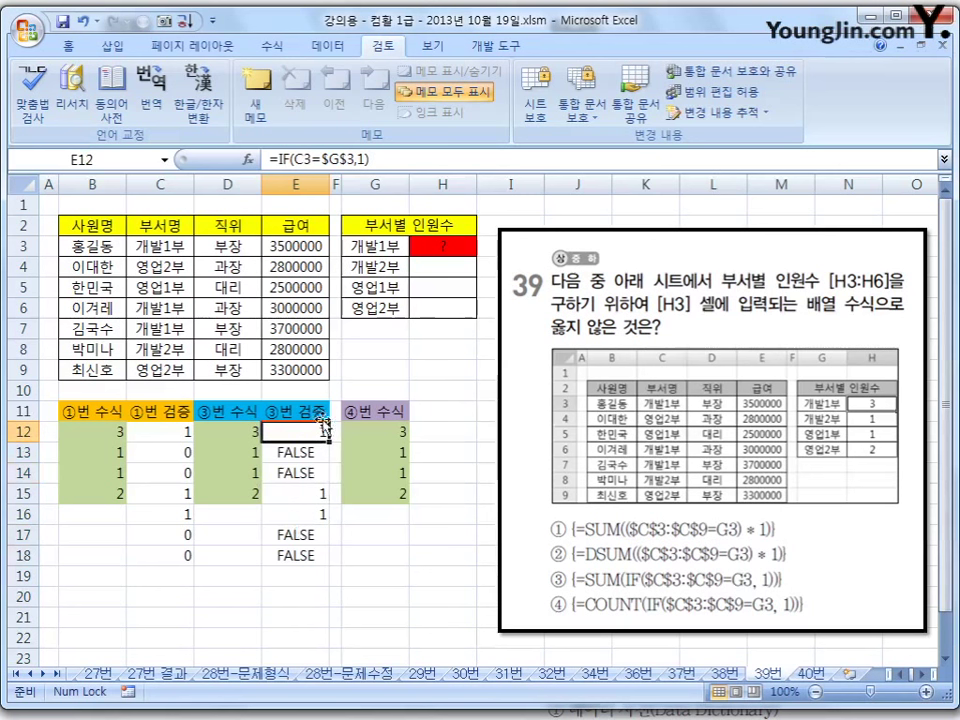
pyautogui.click(250, 424)
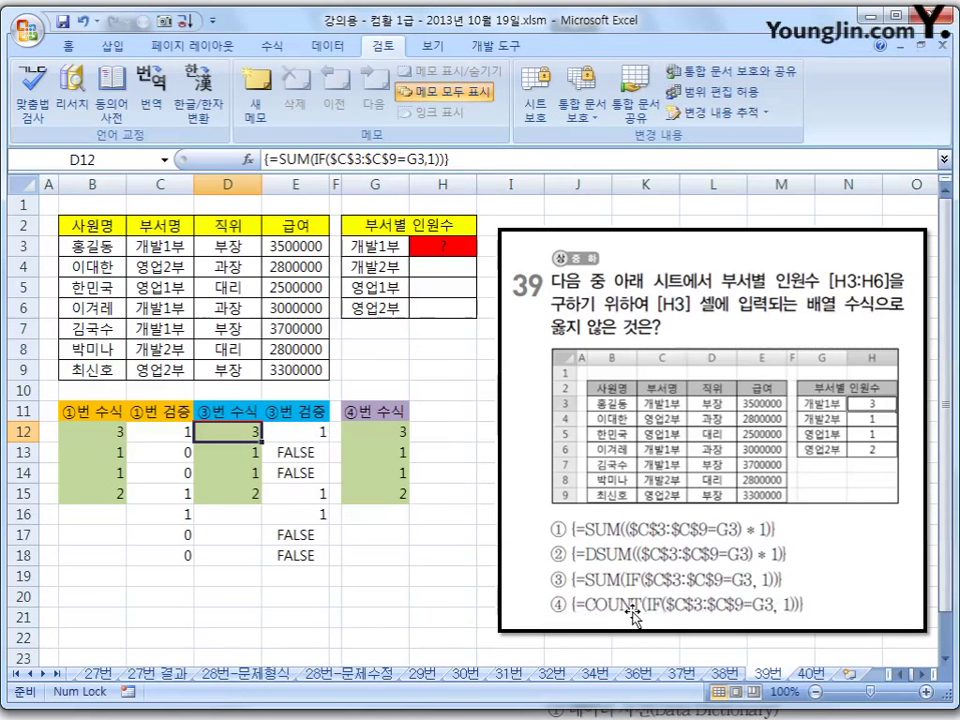
pyautogui.click(390, 435)
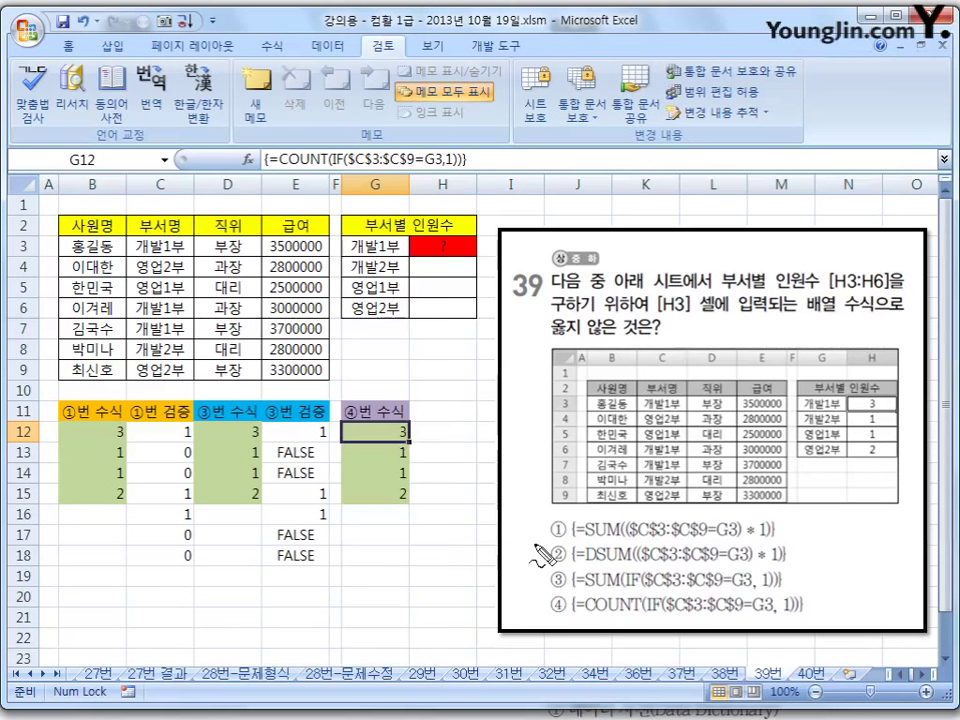
# Underline DSUM and box number ② as question 39's answer, and clear the marks.
pyautogui.moveTo(590, 563); pyautogui.dragTo(641, 562)
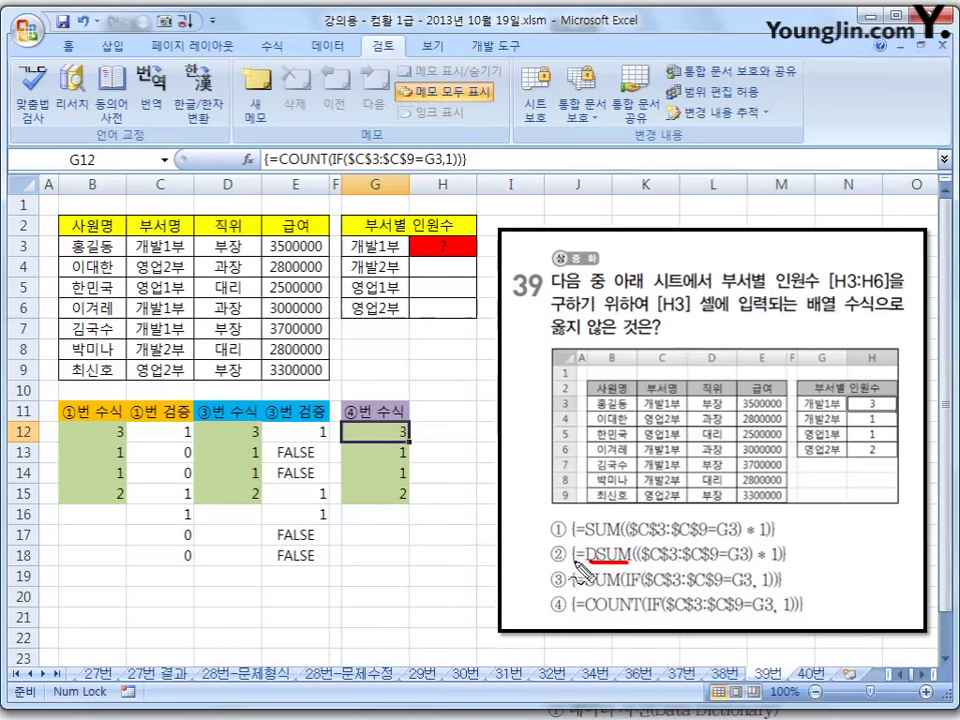
pyautogui.moveTo(570, 545)
pyautogui.mouseDown()
pyautogui.moveTo(535, 558)
pyautogui.moveTo(540, 568)
pyautogui.mouseUp()
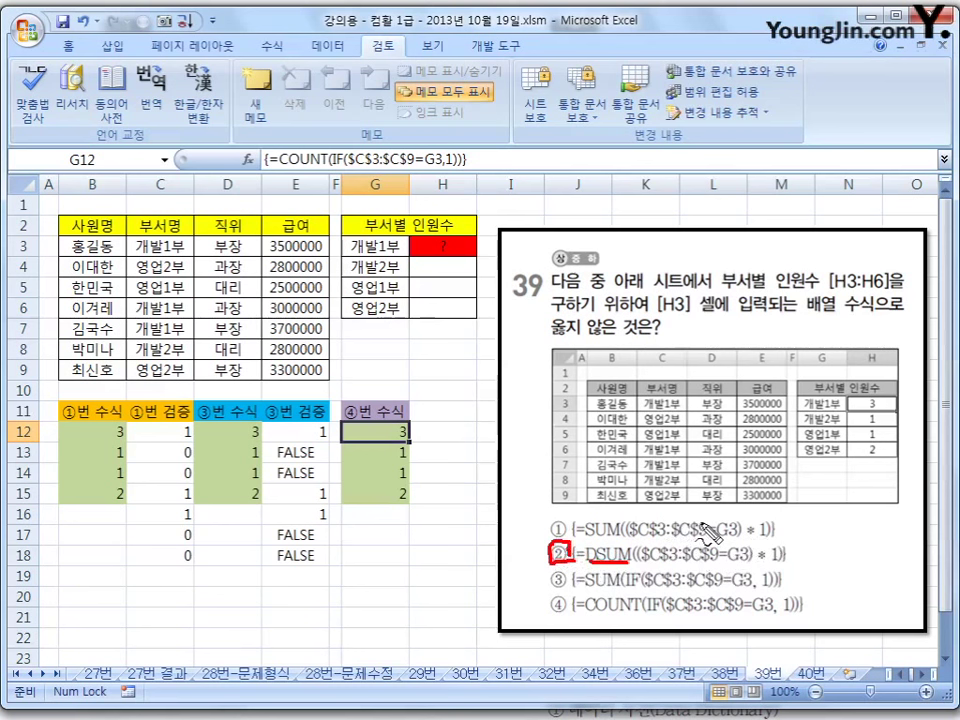
pyautogui.press('Escape')
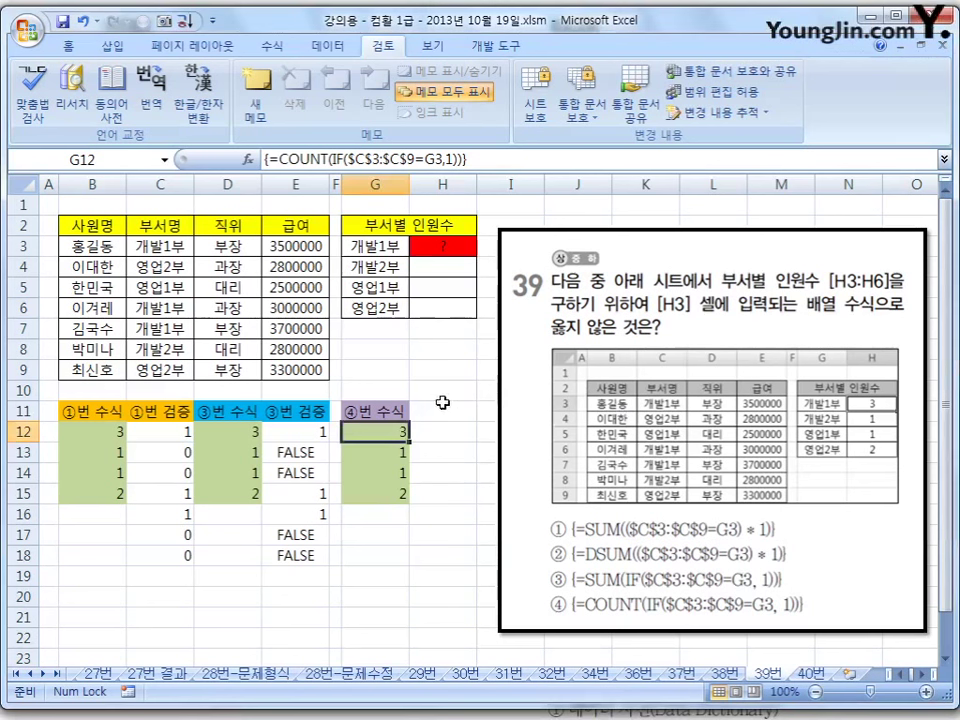
pyautogui.click(453, 400)
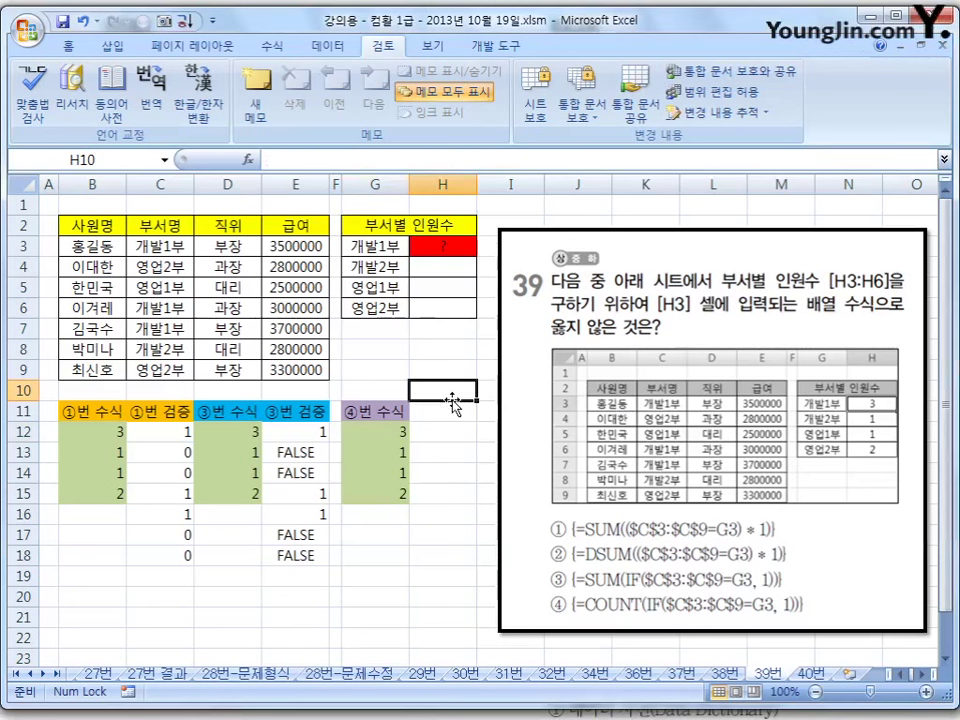
pyautogui.click(443, 573)
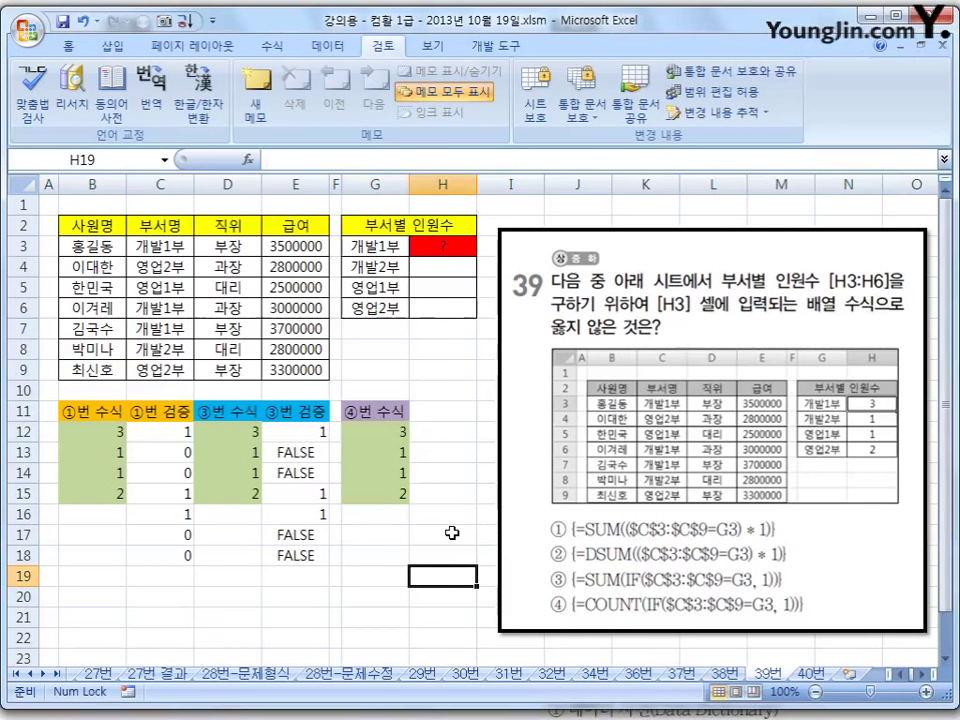
# Open the 40번 sheet and examine the SMALL formulas in B5 and C5 and the AVERAGE formula in B6.
pyautogui.click(817, 678)
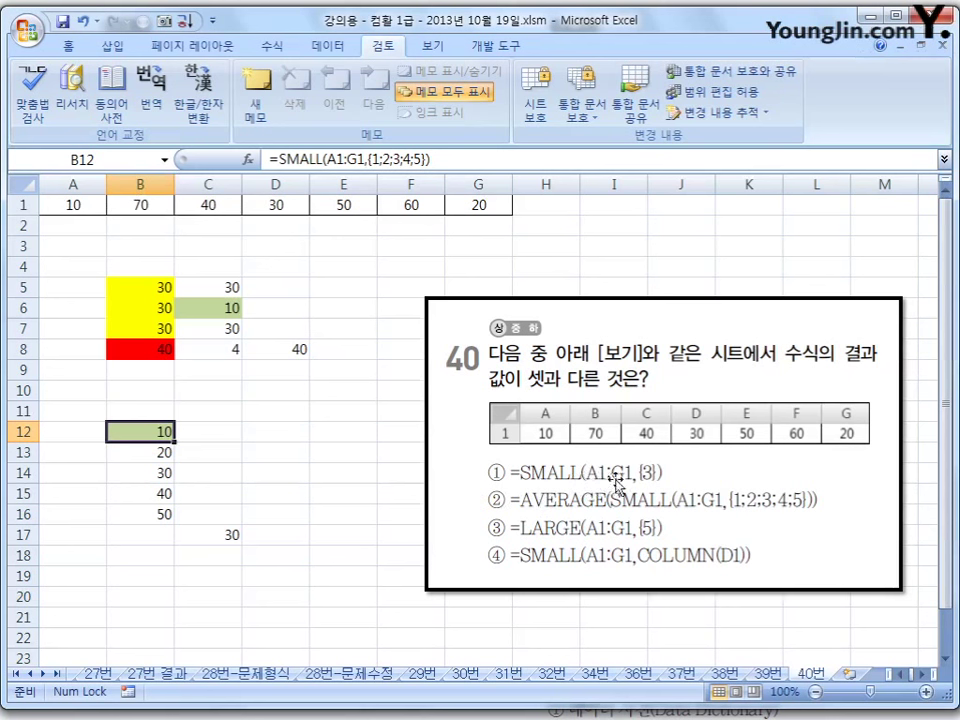
pyautogui.click(163, 290)
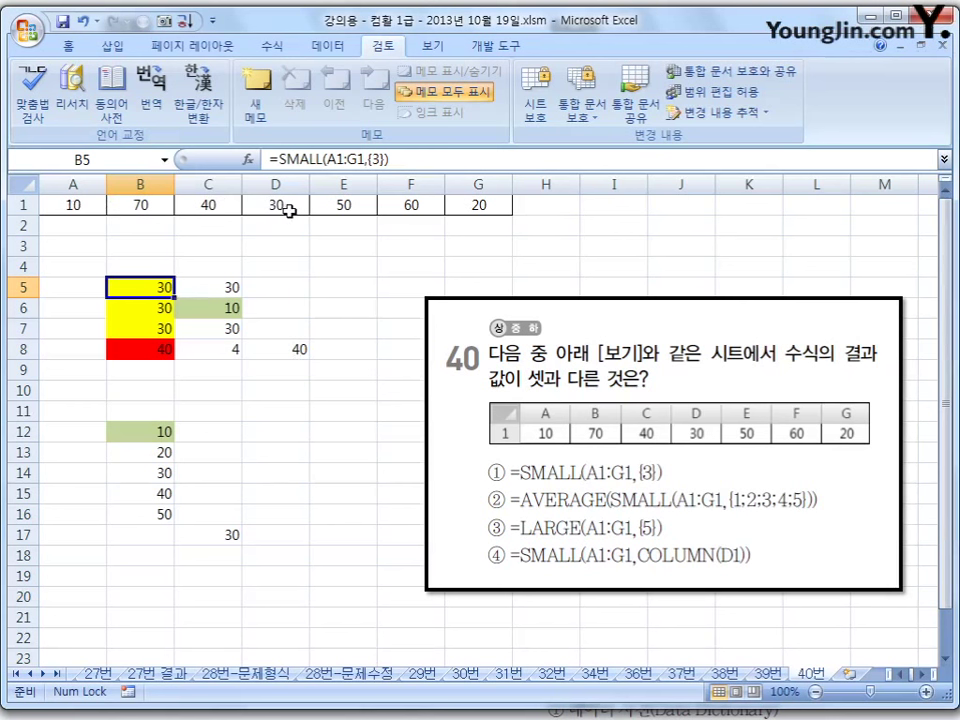
pyautogui.click(230, 287)
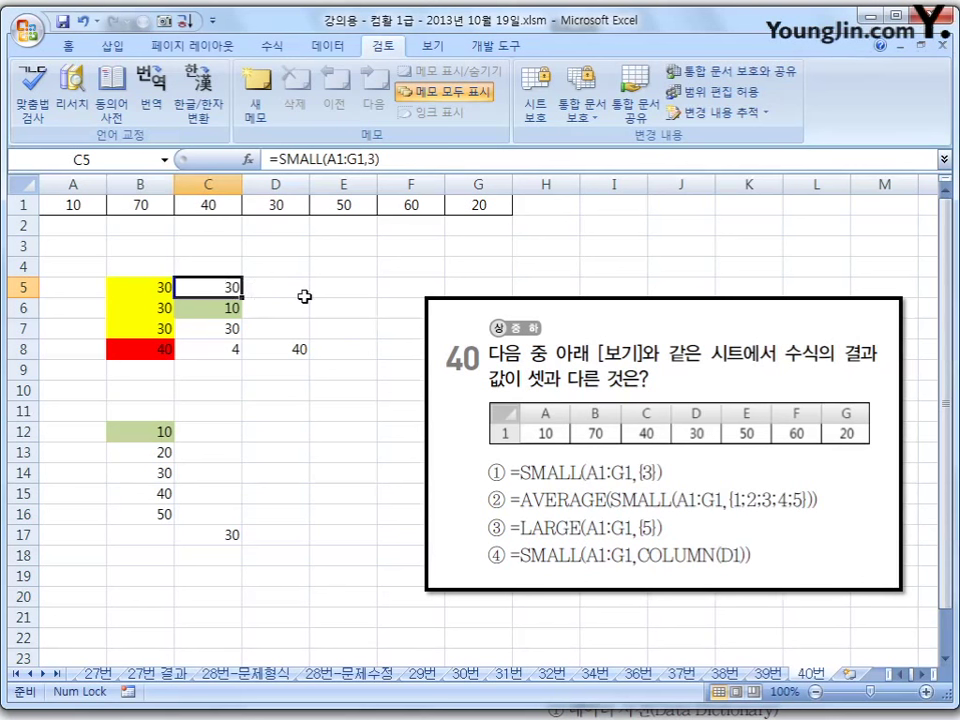
pyautogui.click(143, 309)
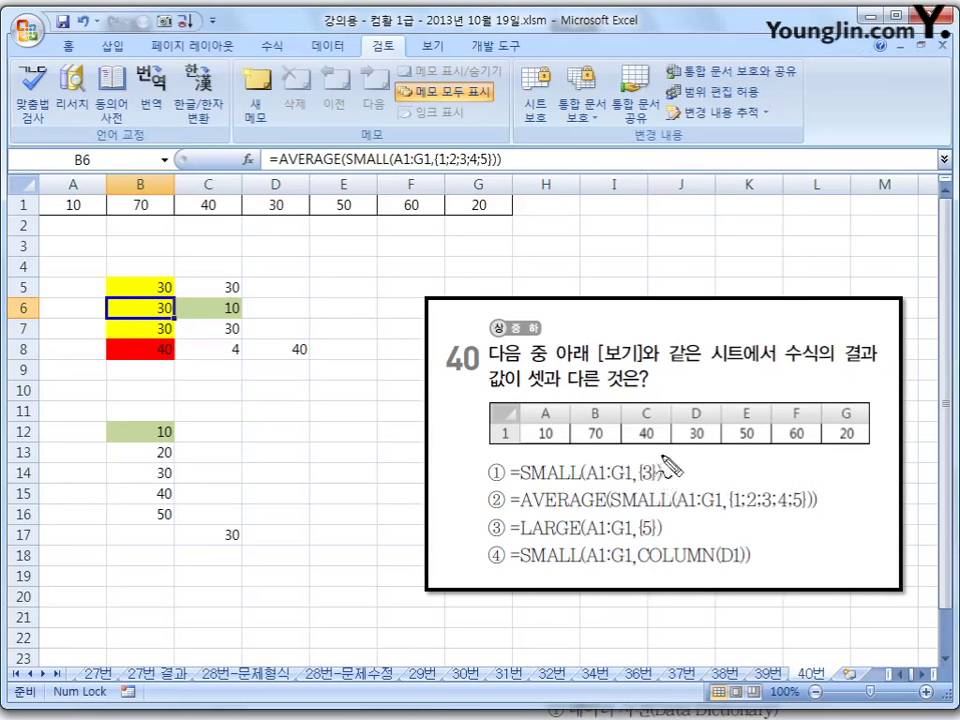
# Mark {3} in question 40's option ①, the A1:G1 values, and option ②'s AVERAGE, SMALL and array constants in red, and clear the marks.
pyautogui.moveTo(664, 475)
pyautogui.mouseDown()
pyautogui.moveTo(646, 484)
pyautogui.moveTo(647, 469)
pyautogui.moveTo(679, 456)
pyautogui.moveTo(680, 468)
pyautogui.moveTo(747, 464)
pyautogui.mouseUp()
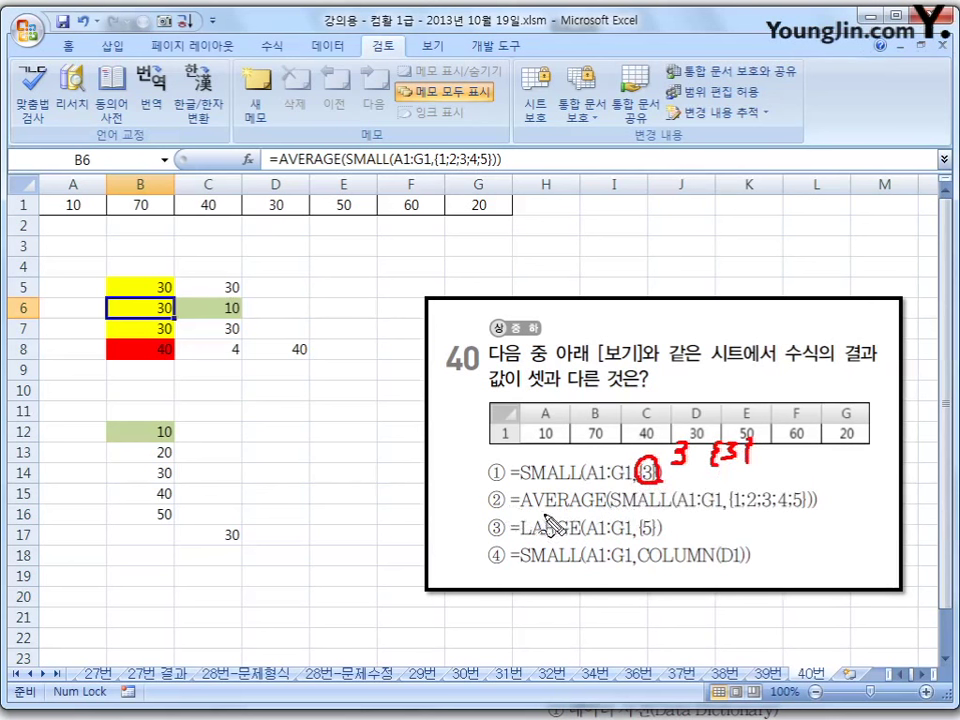
pyautogui.moveTo(610, 516); pyautogui.dragTo(720, 518)
pyautogui.moveTo(540, 426); pyautogui.dragTo(541, 441)
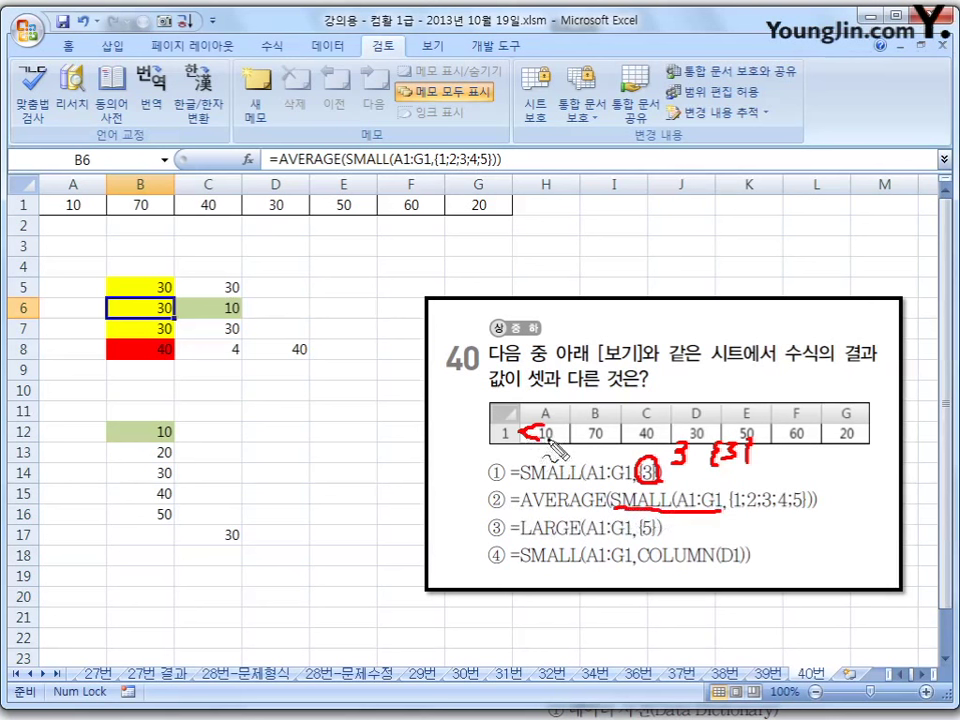
pyautogui.moveTo(838, 427); pyautogui.dragTo(842, 441)
pyautogui.moveTo(560, 487)
pyautogui.mouseDown()
pyautogui.moveTo(522, 500)
pyautogui.moveTo(535, 512)
pyautogui.moveTo(600, 512)
pyautogui.mouseUp()
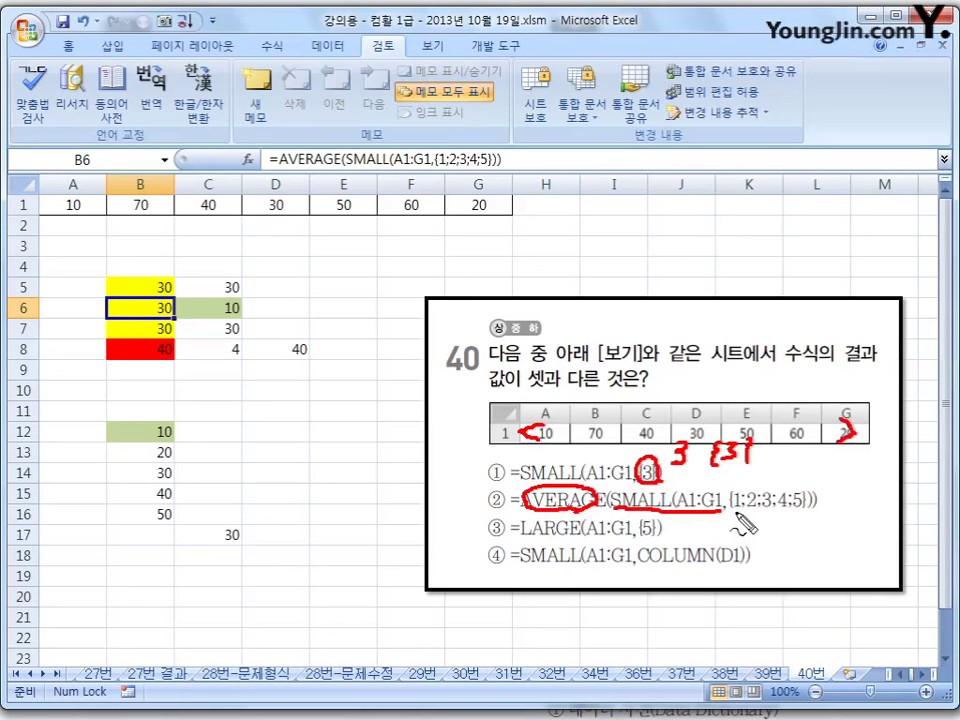
pyautogui.moveTo(737, 512); pyautogui.dragTo(806, 514)
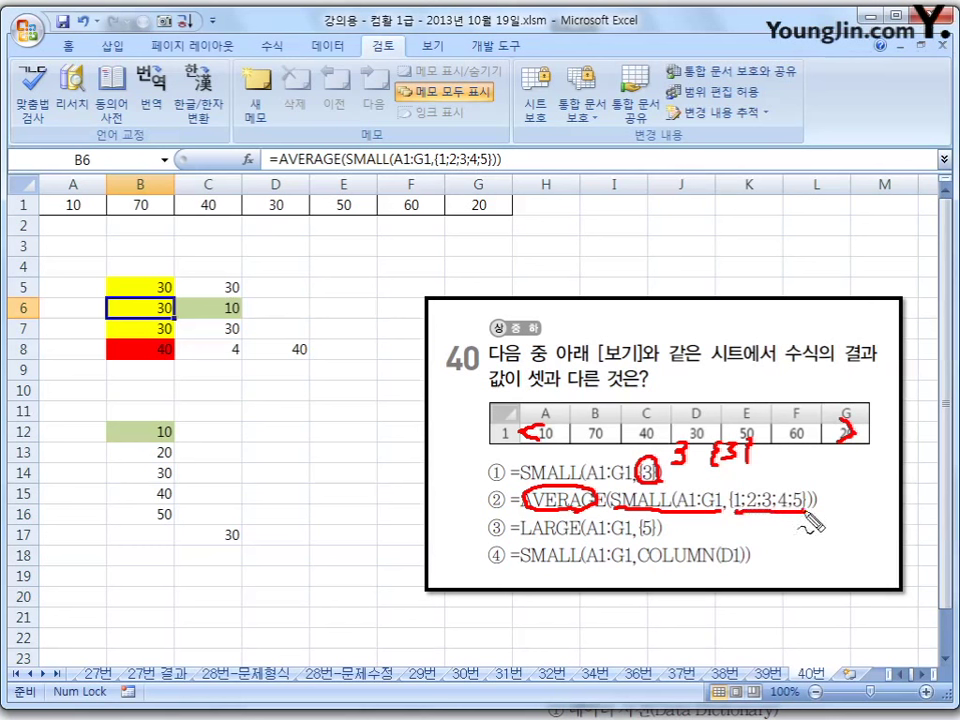
pyautogui.moveTo(748, 490)
pyautogui.mouseDown()
pyautogui.moveTo(729, 498)
pyautogui.moveTo(738, 512)
pyautogui.moveTo(798, 502)
pyautogui.moveTo(812, 511)
pyautogui.moveTo(776, 497)
pyautogui.moveTo(797, 514)
pyautogui.moveTo(770, 517)
pyautogui.moveTo(806, 506)
pyautogui.mouseUp()
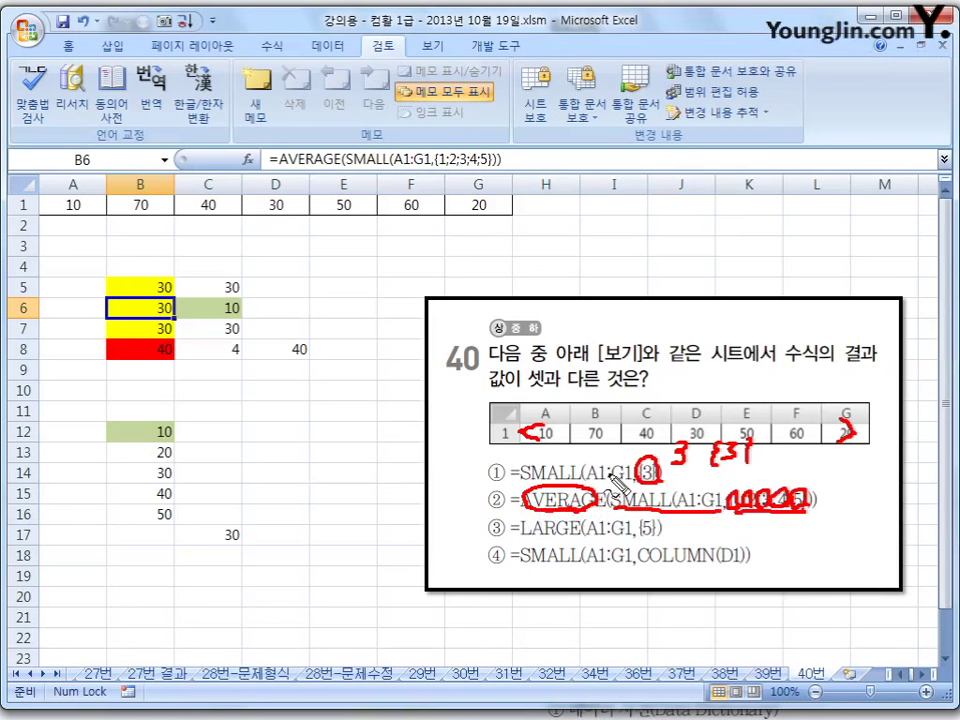
pyautogui.press('Escape')
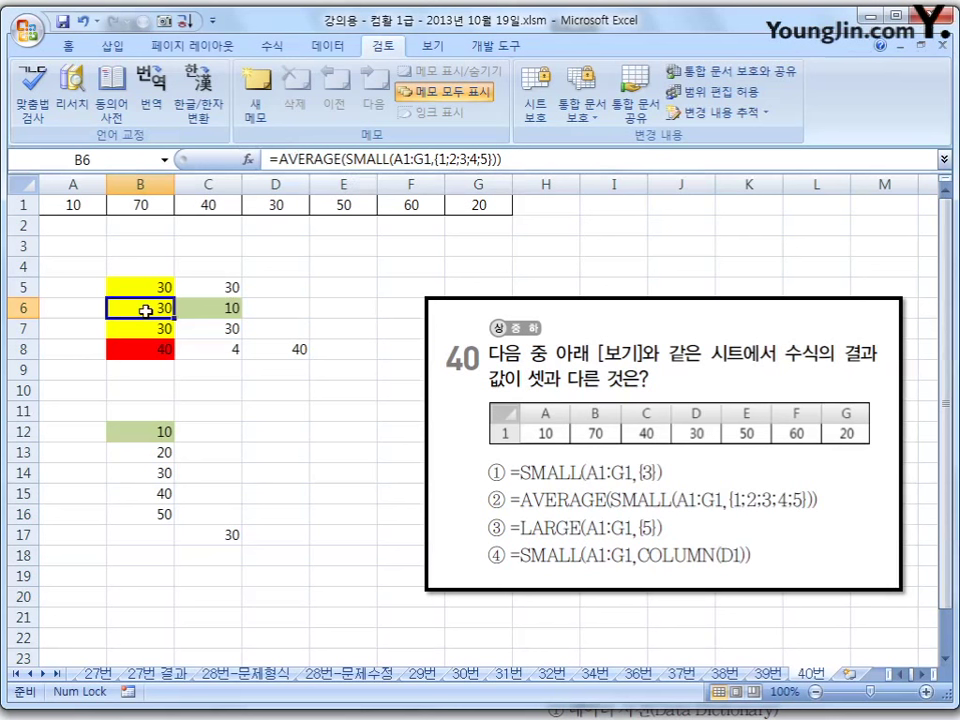
# Examine the SMALL formulas with shrinking array constants one by one in B12:B16.
pyautogui.click(150, 431)
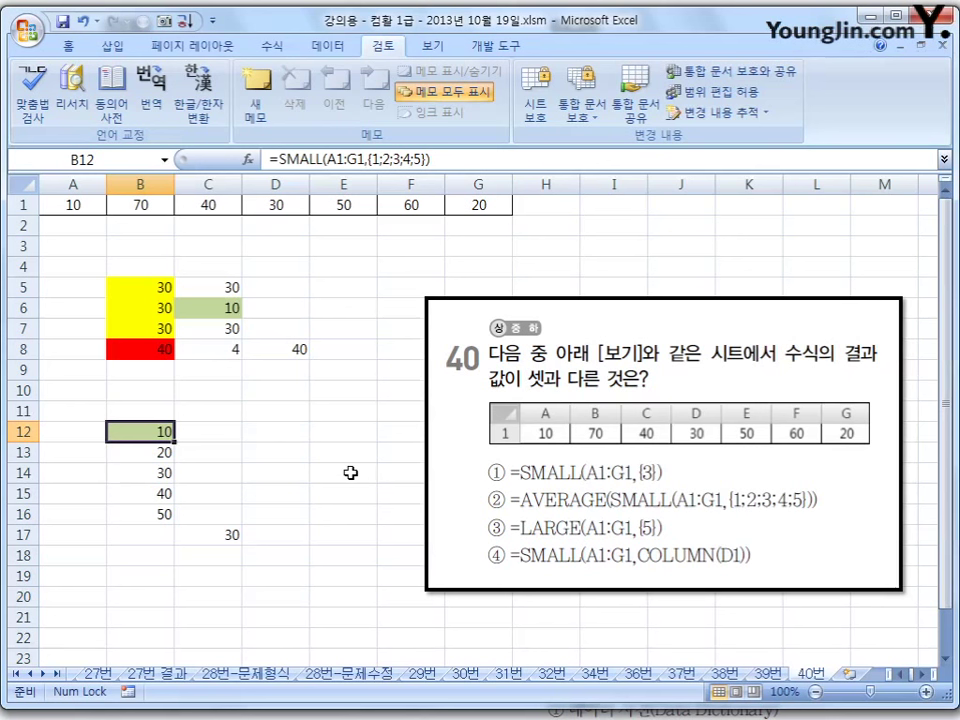
pyautogui.press('Down')
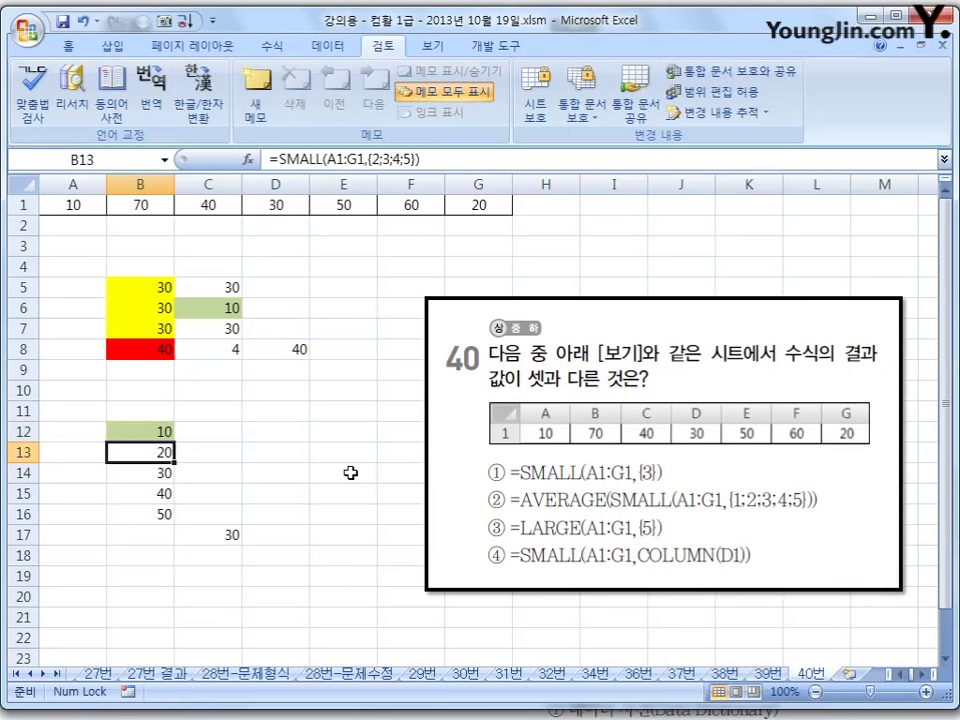
pyautogui.press('Down')
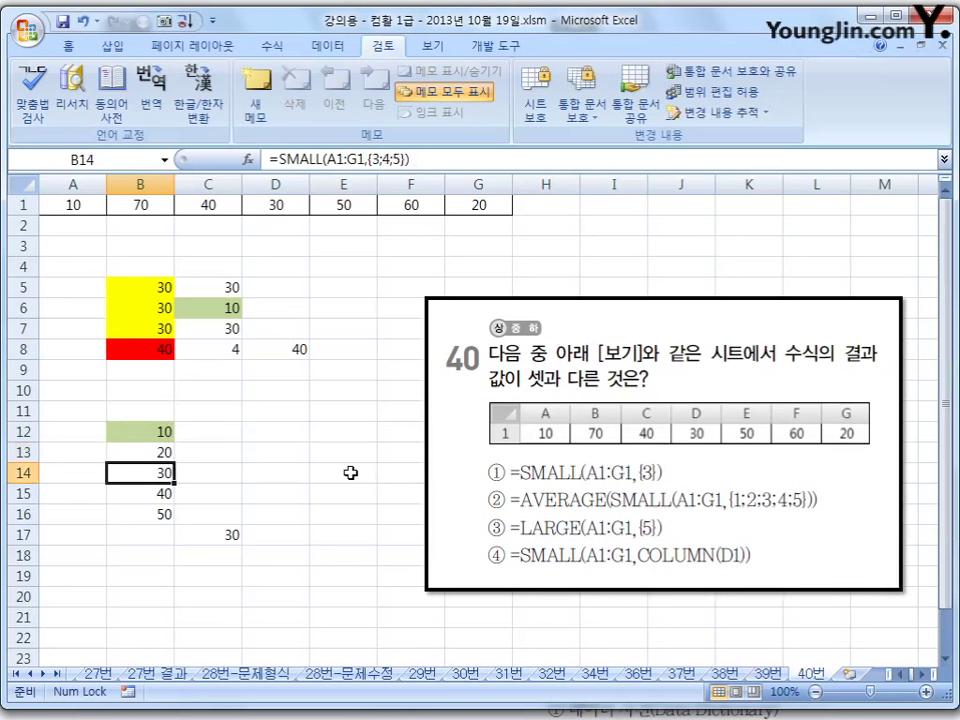
pyautogui.press('Down')
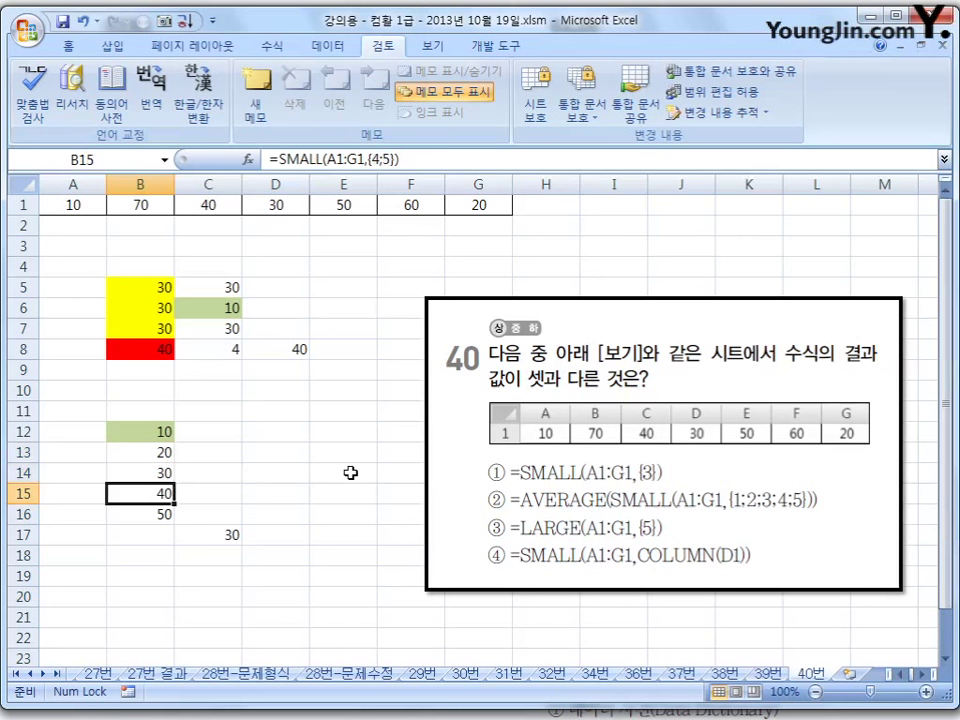
pyautogui.press('Down')
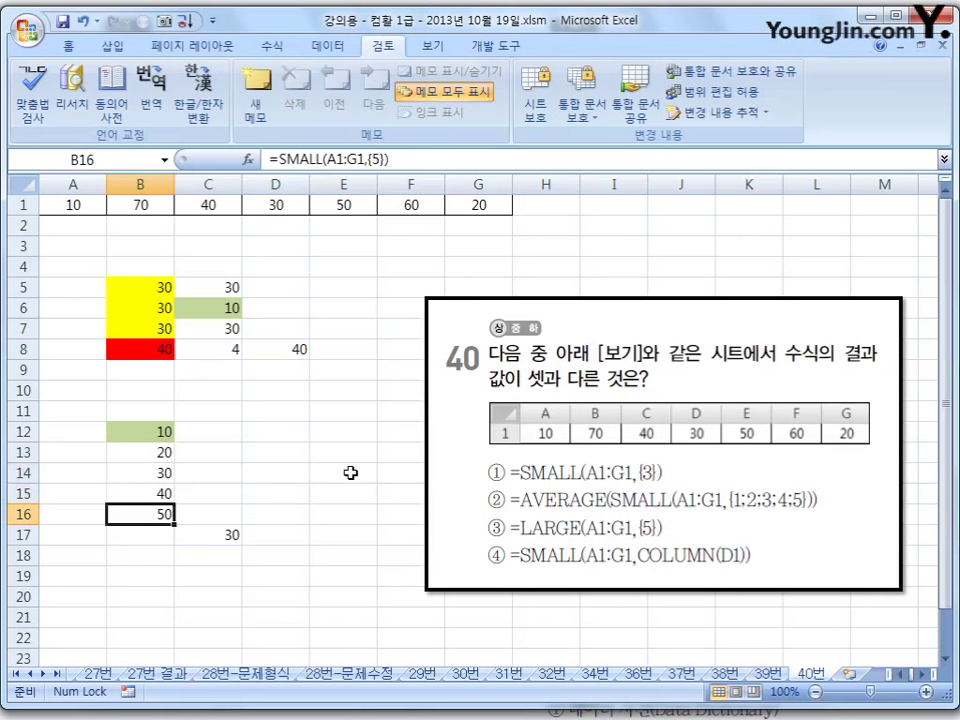
# Review the SMALL results in B12:B16 and examine the AVERAGE formula over that range in C17.
pyautogui.press('Up')
pyautogui.press('Up')
pyautogui.press('Up')
pyautogui.press('Up')
pyautogui.press('Down')
pyautogui.press('Down')
pyautogui.press('Down')
pyautogui.press('Down')
pyautogui.press('Down')
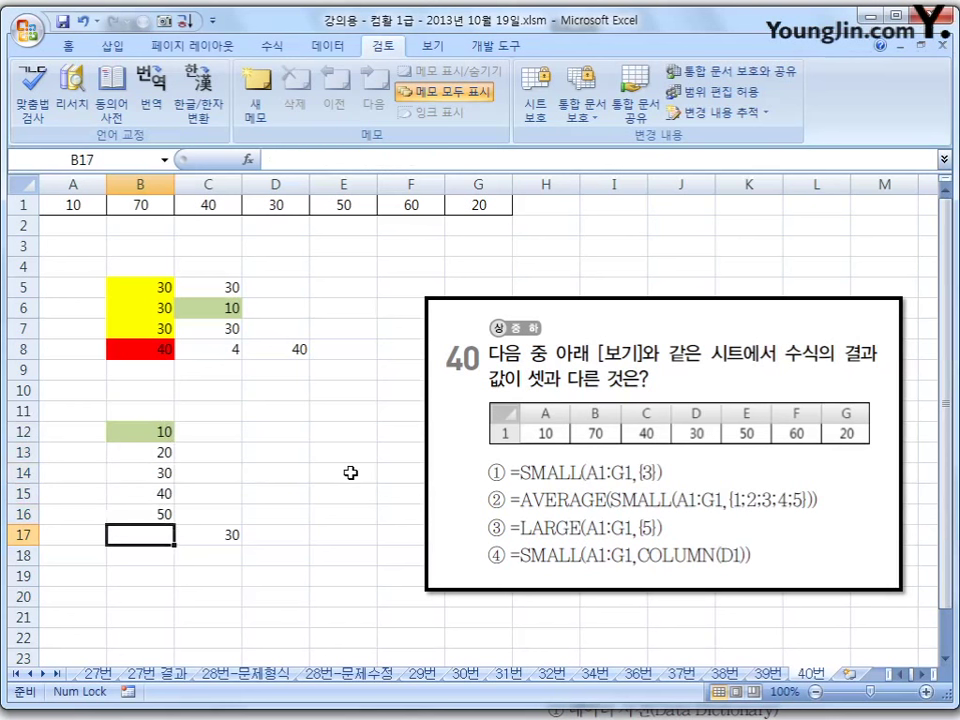
pyautogui.press('Right')
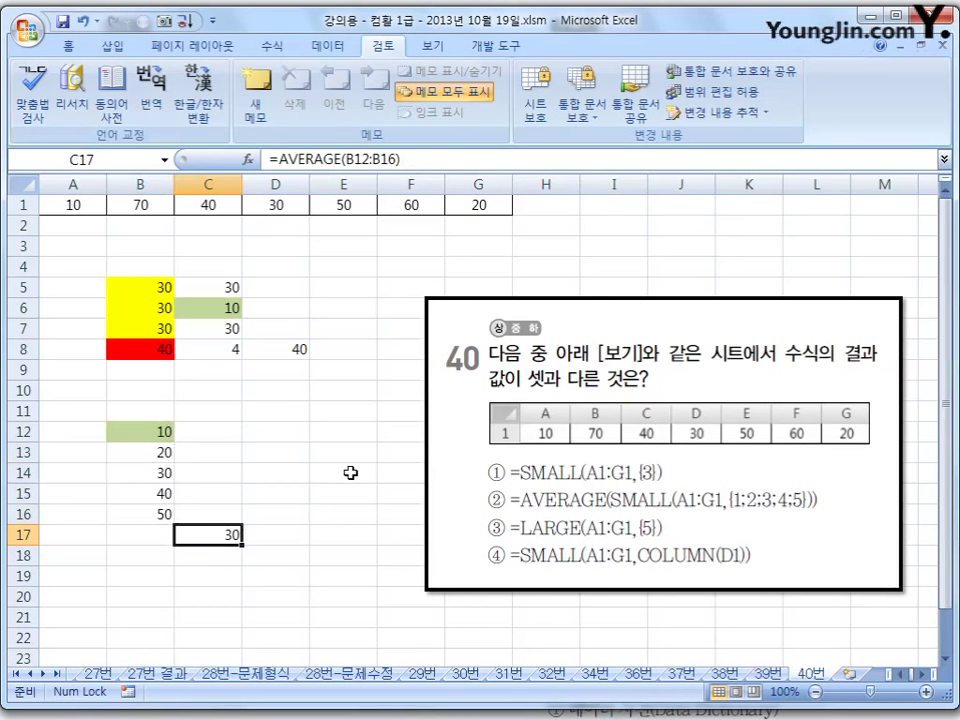
pyautogui.press('F2')
pyautogui.press('Return')
# Compare the SMALL formula with the full array constant in C6 with the AVERAGE formula in B6.
pyautogui.press('Up')
pyautogui.press('Up')
pyautogui.press('Up')
pyautogui.press('Up')
pyautogui.press('Up')
pyautogui.press('Up')
pyautogui.press('Up')
pyautogui.press('Up')
pyautogui.press('Up')
pyautogui.press('Up')
pyautogui.press('Up')
pyautogui.press('Up')
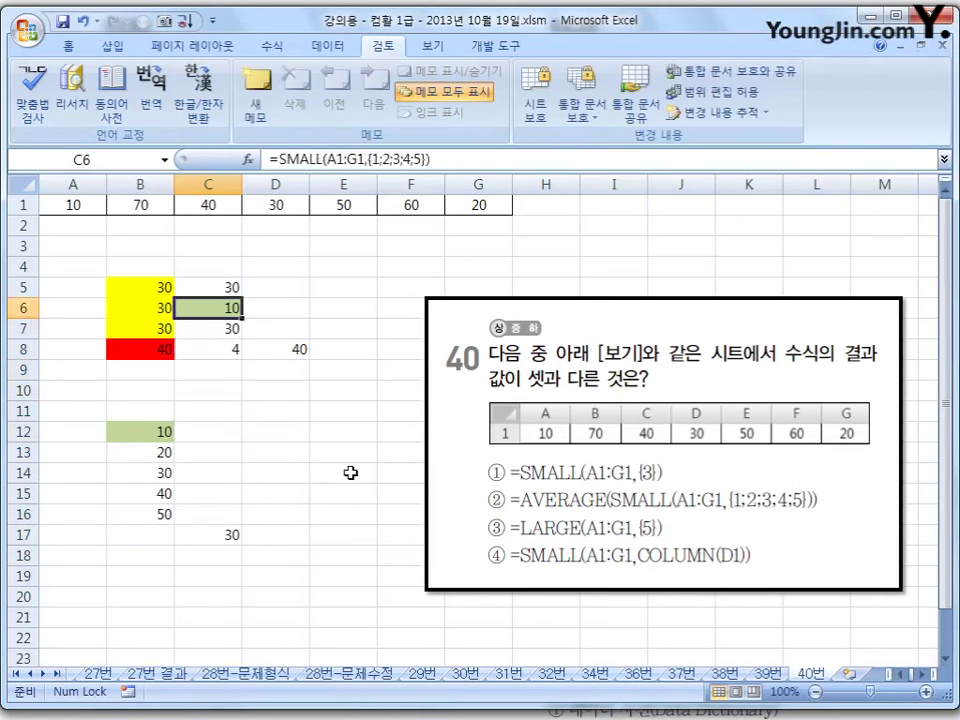
pyautogui.press('Up')
pyautogui.press('Left')
pyautogui.press('Down')
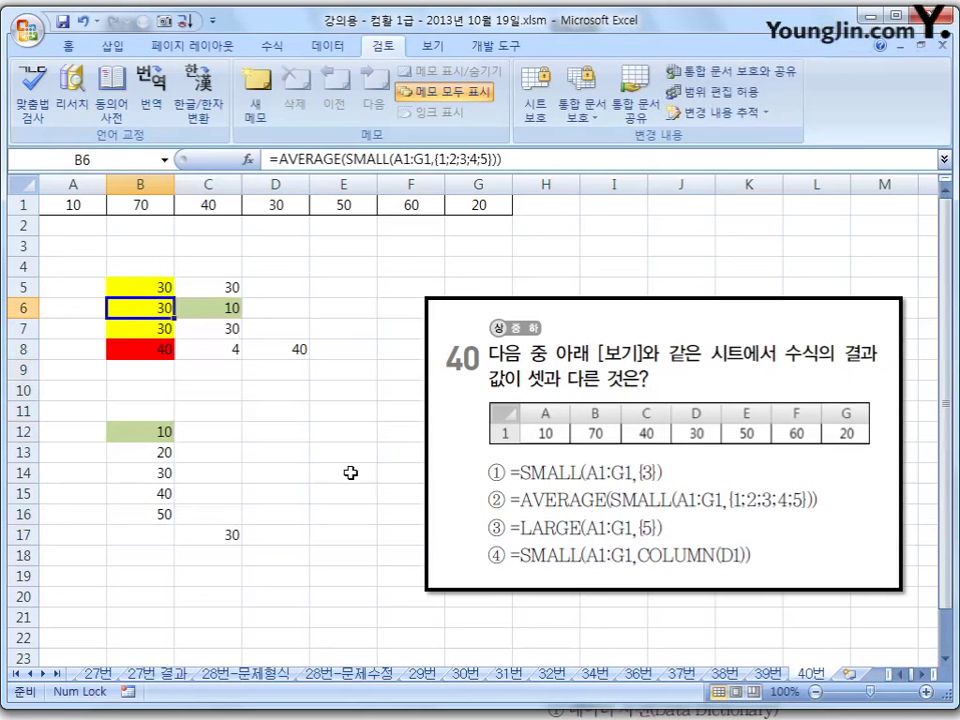
# Examine the LARGE formula with the array constant {5} in B7 and its plain-number version in C7.
pyautogui.press('Down')
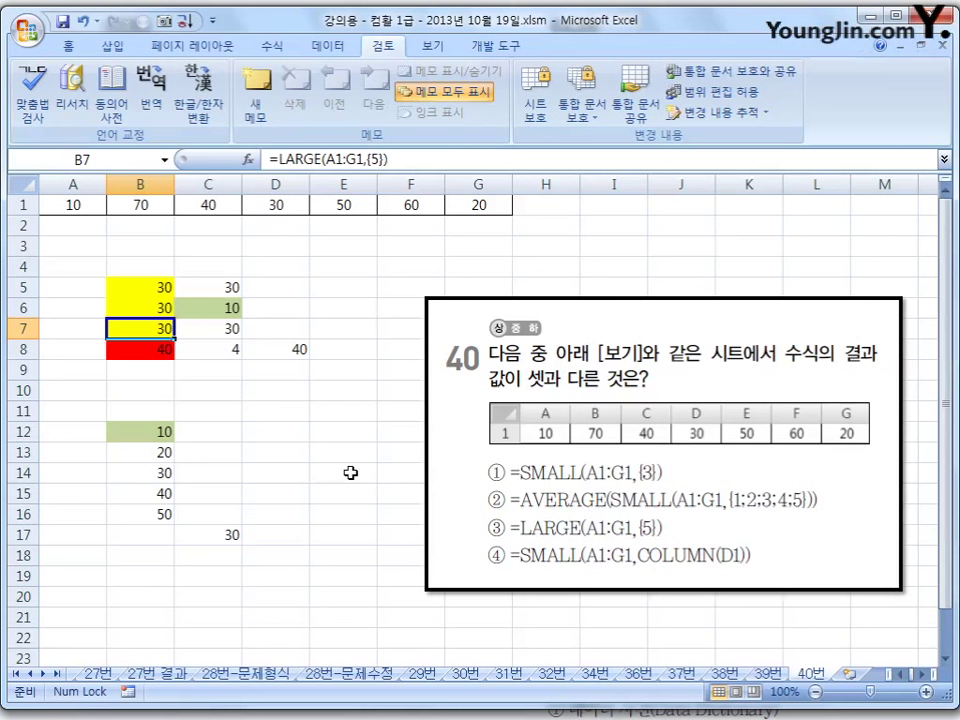
pyautogui.press('F2')
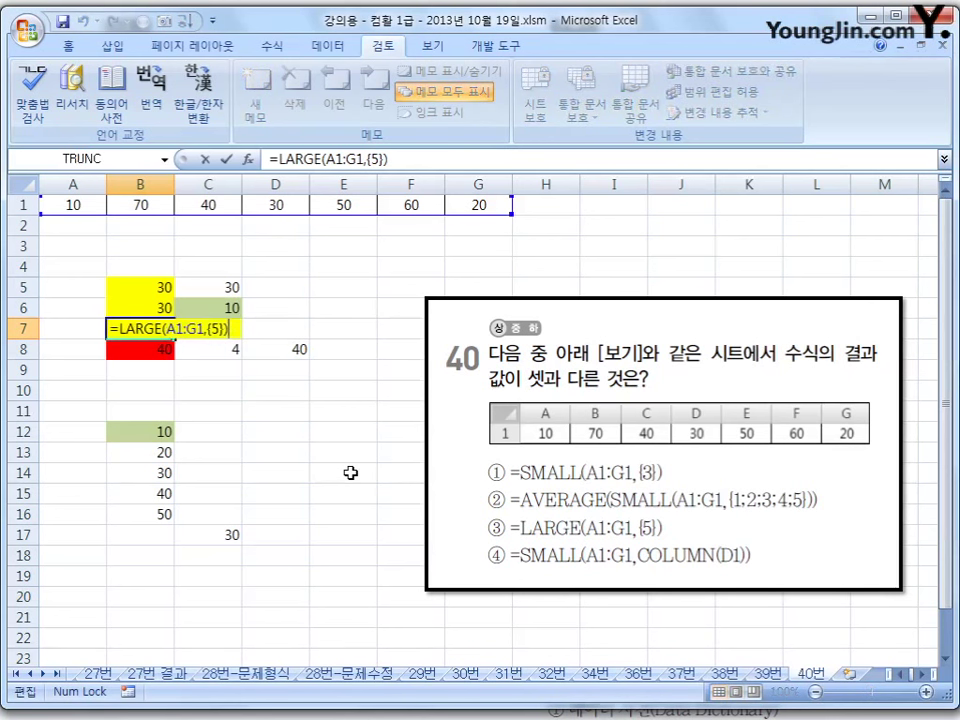
pyautogui.press('Return')
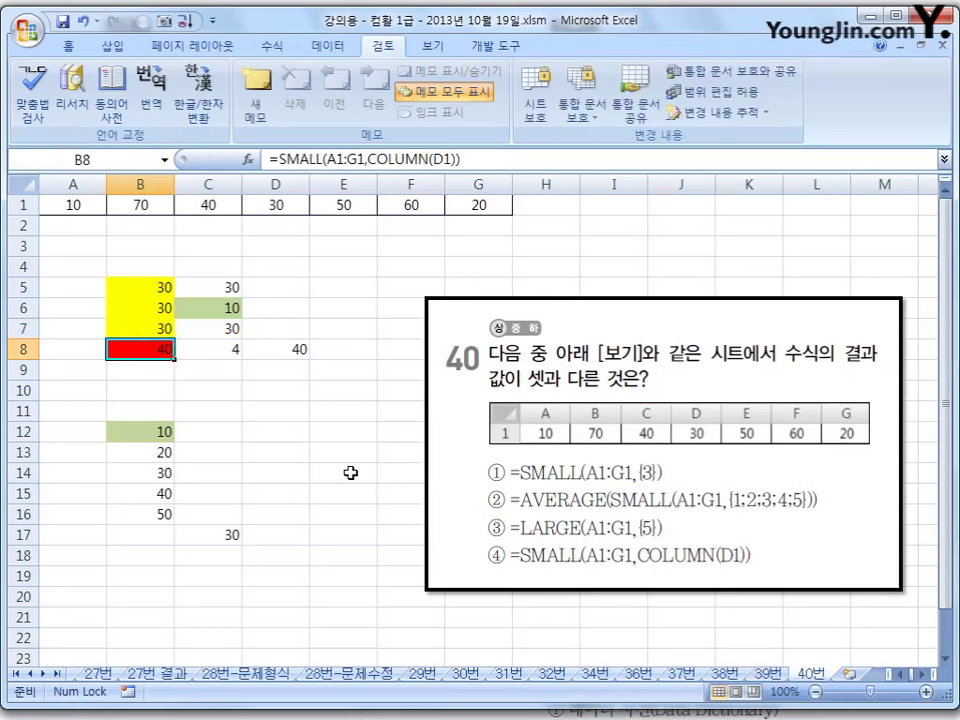
pyautogui.press('Up')
pyautogui.press('Right')
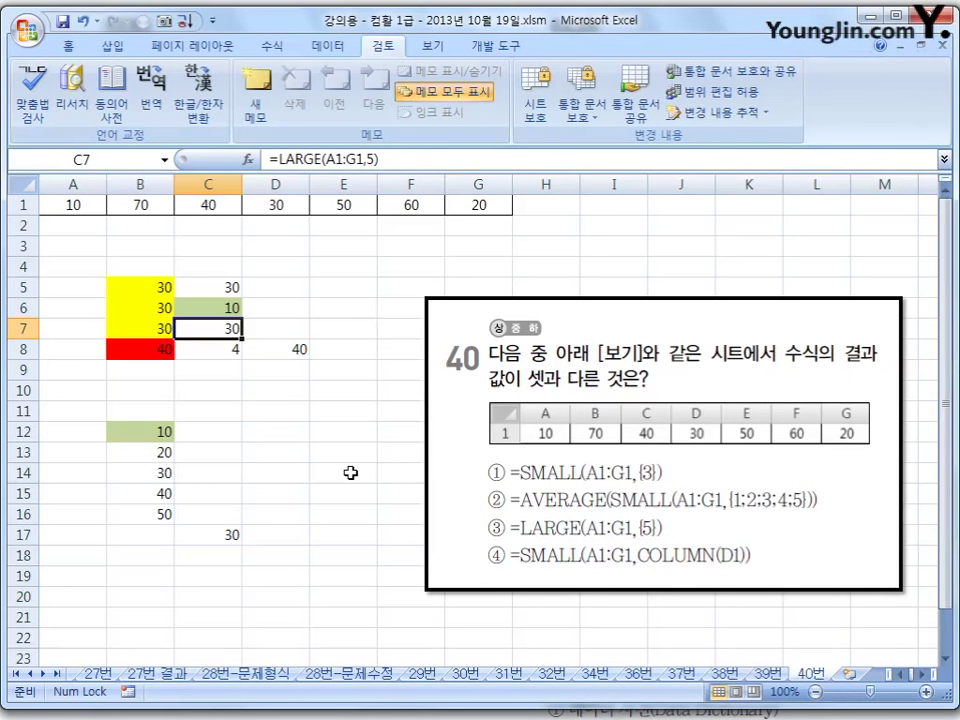
# Examine option ④'s SMALL formula in B8 and the COLUMN(D1) formula in C8.
pyautogui.press('Down')
pyautogui.press('Left')
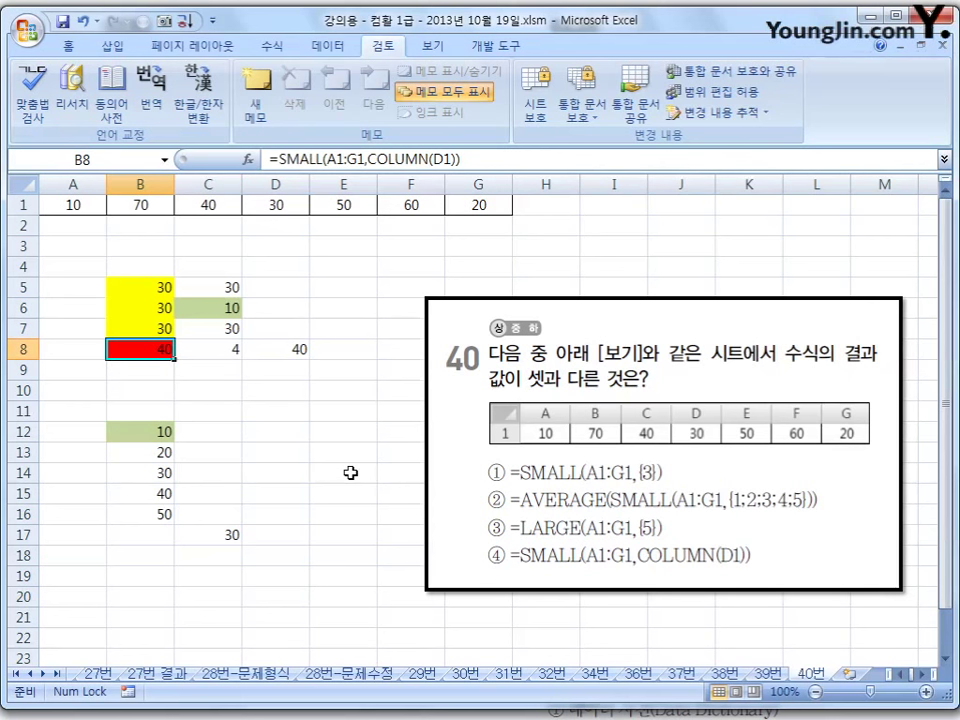
pyautogui.press('Right')
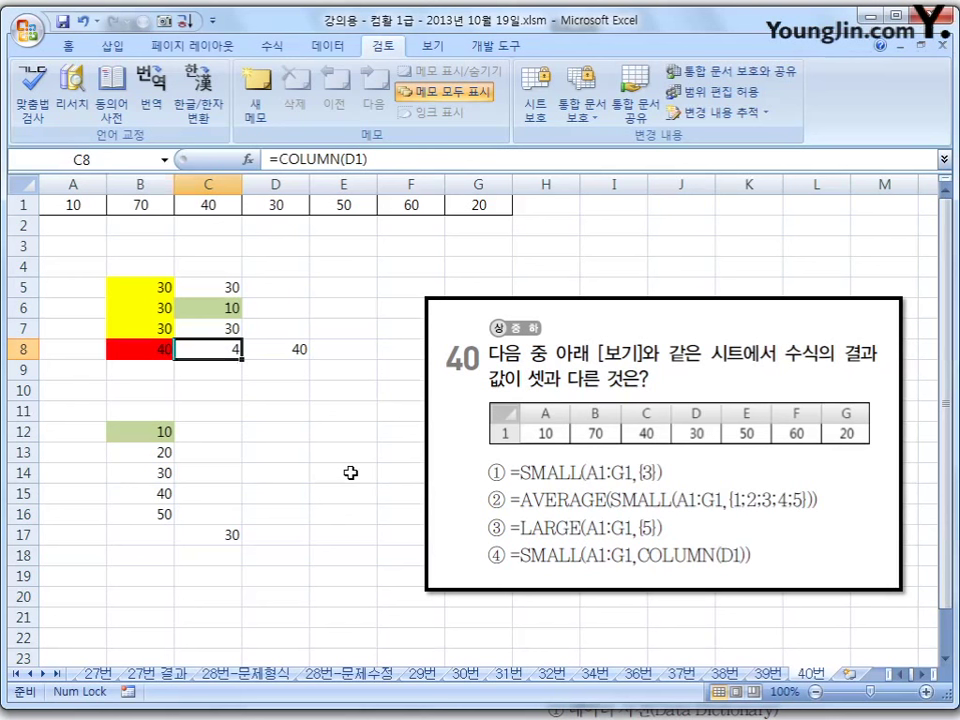
# Number columns A to D from 1 to 4 in red, circle the result in C8, and clear the marks.
pyautogui.moveTo(284, 184)
pyautogui.mouseDown()
pyautogui.moveTo(272, 188)
pyautogui.moveTo(283, 192)
pyautogui.moveTo(318, 148)
pyautogui.moveTo(322, 160)
pyautogui.moveTo(292, 168)
pyautogui.mouseUp()
pyautogui.moveTo(88, 166); pyautogui.dragTo(82, 200)
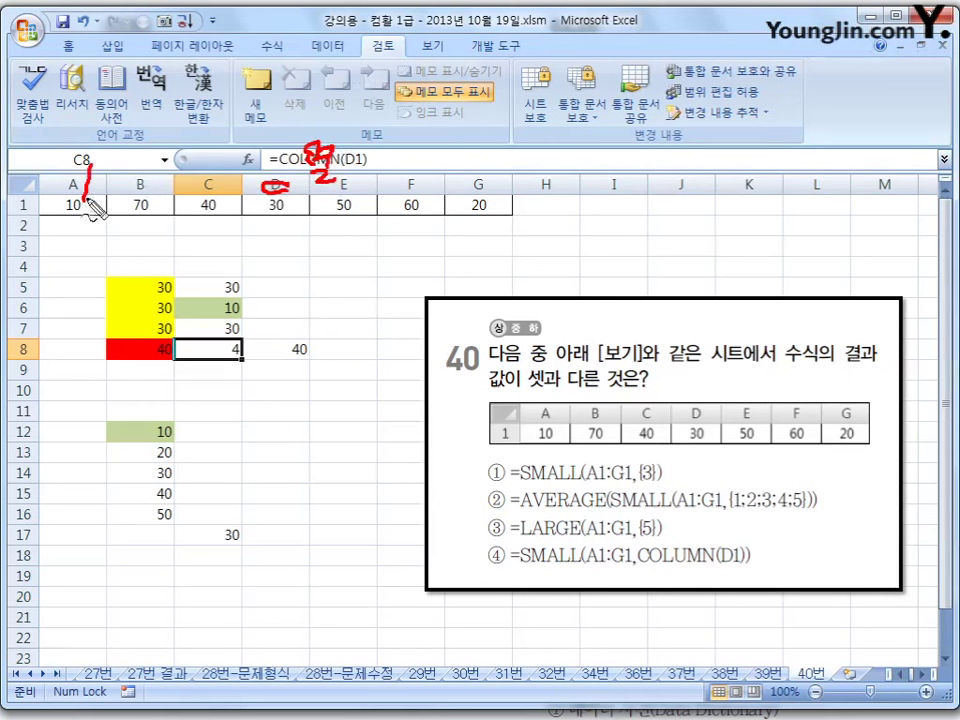
pyautogui.moveTo(138, 175)
pyautogui.mouseDown()
pyautogui.moveTo(170, 190)
pyautogui.moveTo(209, 167)
pyautogui.moveTo(205, 200)
pyautogui.mouseUp()
pyautogui.moveTo(272, 208)
pyautogui.mouseDown()
pyautogui.moveTo(288, 232)
pyautogui.moveTo(276, 256)
pyautogui.mouseUp()
pyautogui.moveTo(238, 342); pyautogui.dragTo(242, 364)
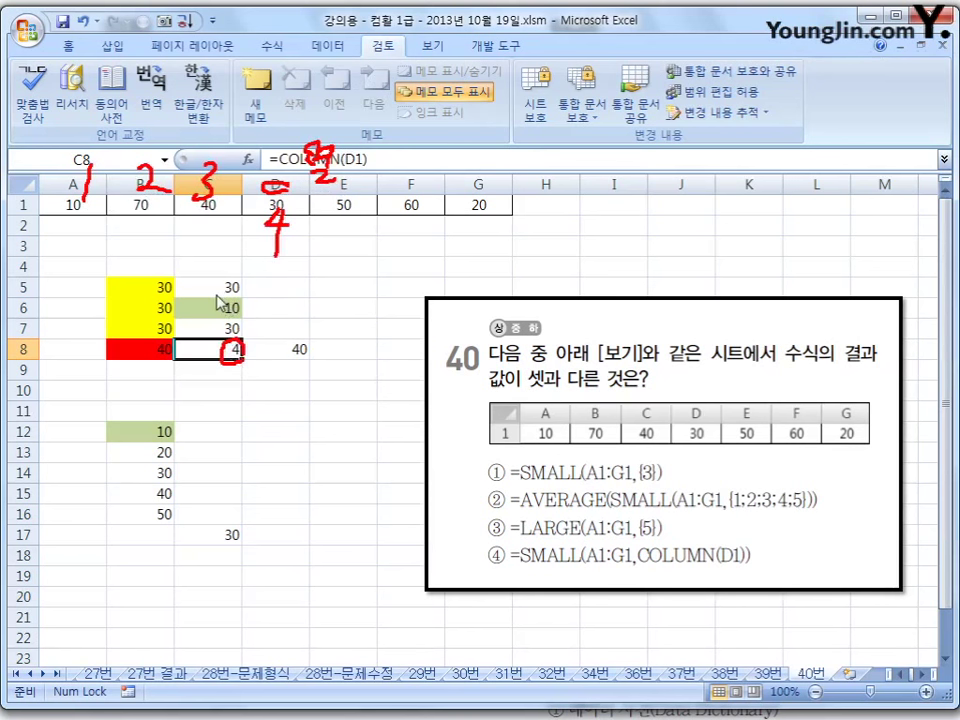
pyautogui.press('Escape')
# Select B8, write 4 in red over the COLUMN(D1) part of its formula, and clear the mark.
pyautogui.click(148, 355)
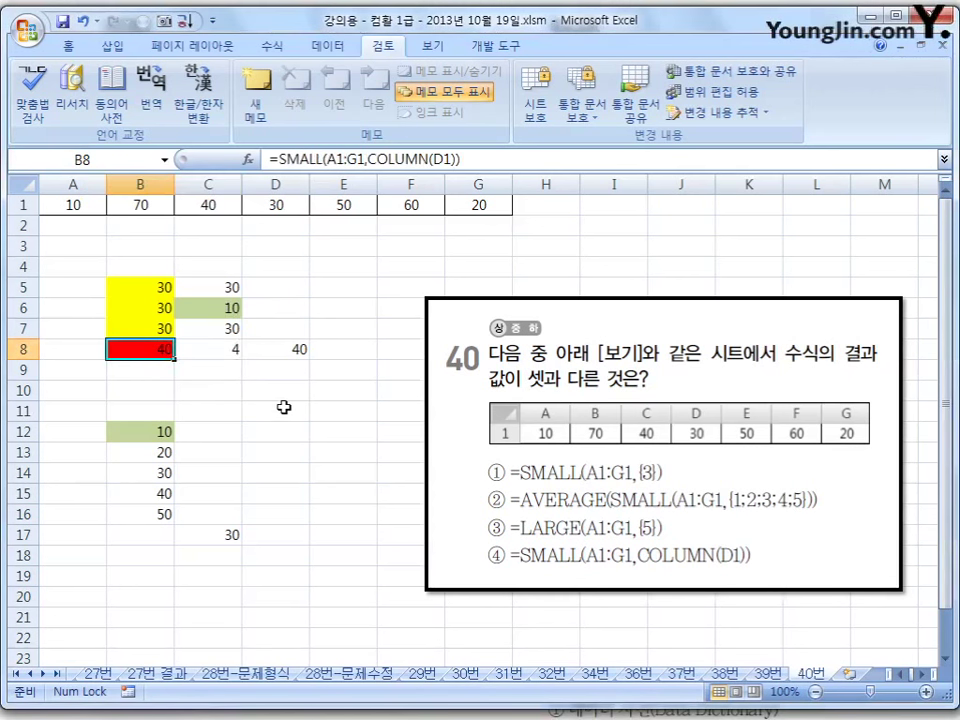
pyautogui.hotkey('ctrl', '2')
pyautogui.moveTo(393, 157); pyautogui.dragTo(420, 147)
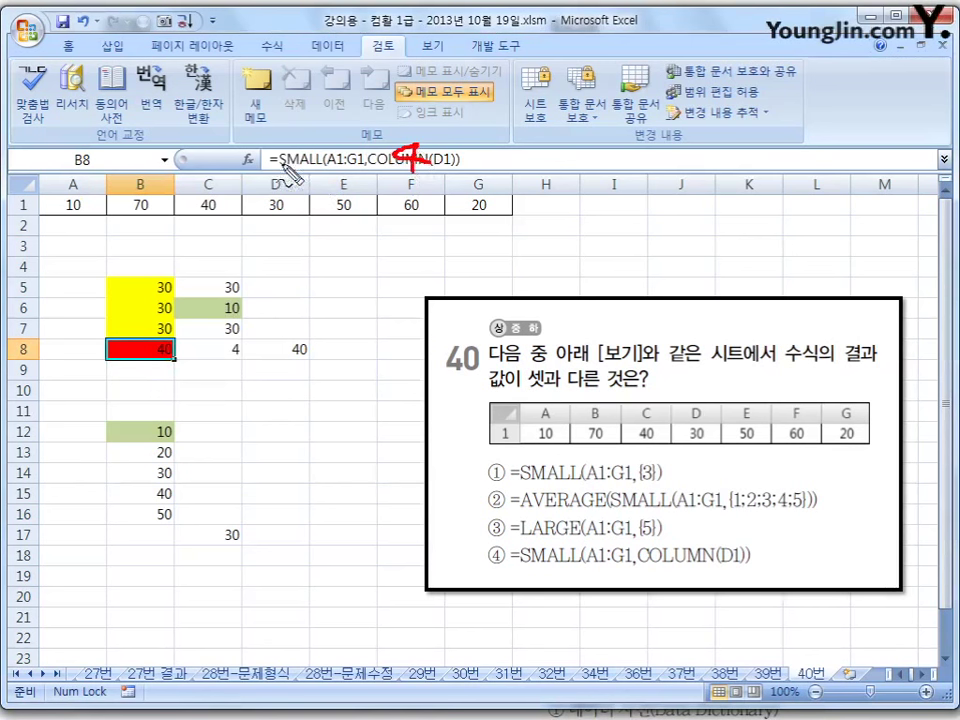
pyautogui.press('Escape')
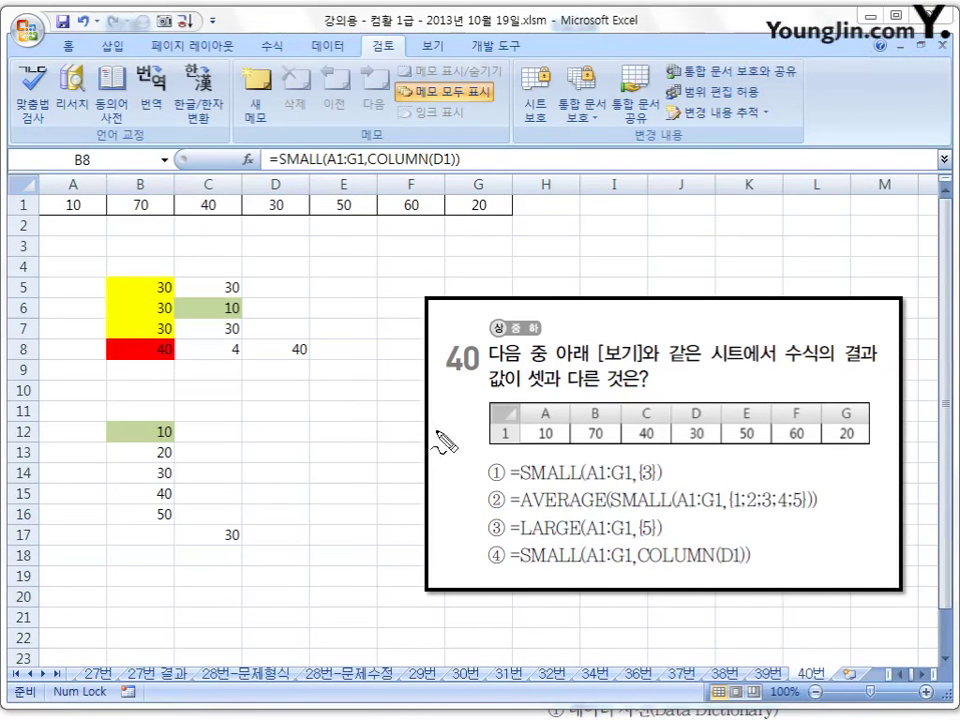
# Bracket question 40's options ① to ③ in red as 30, label option ④ as 40, and box number ④ as the answer.
pyautogui.moveTo(489, 468)
pyautogui.mouseDown()
pyautogui.moveTo(482, 524)
pyautogui.moveTo(490, 530)
pyautogui.mouseUp()
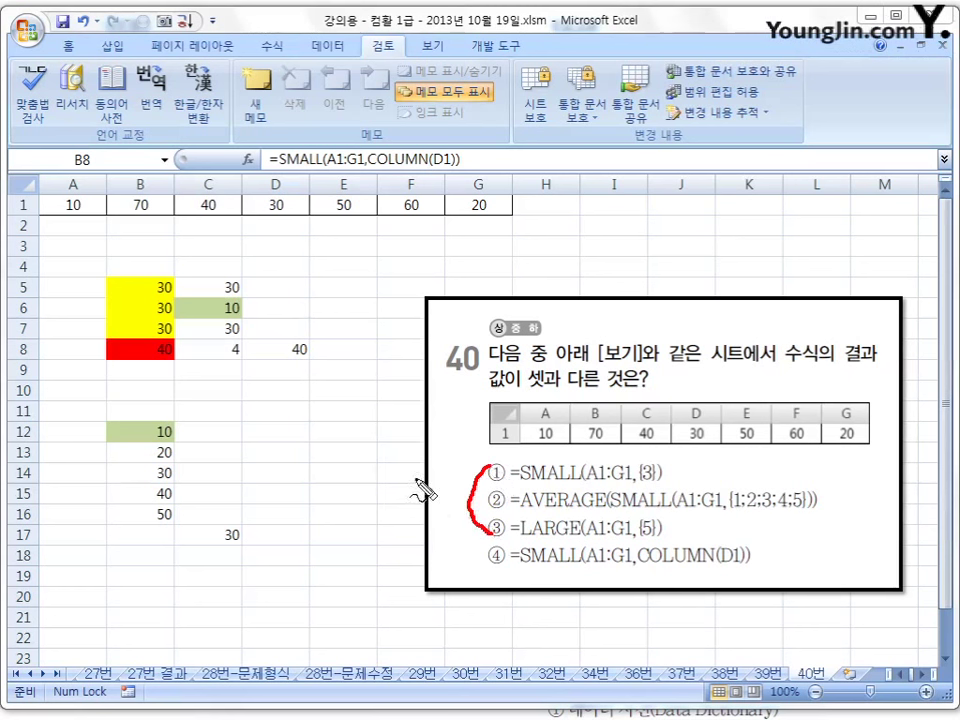
pyautogui.moveTo(408, 482)
pyautogui.mouseDown()
pyautogui.moveTo(412, 496)
pyautogui.moveTo(434, 496)
pyautogui.mouseUp()
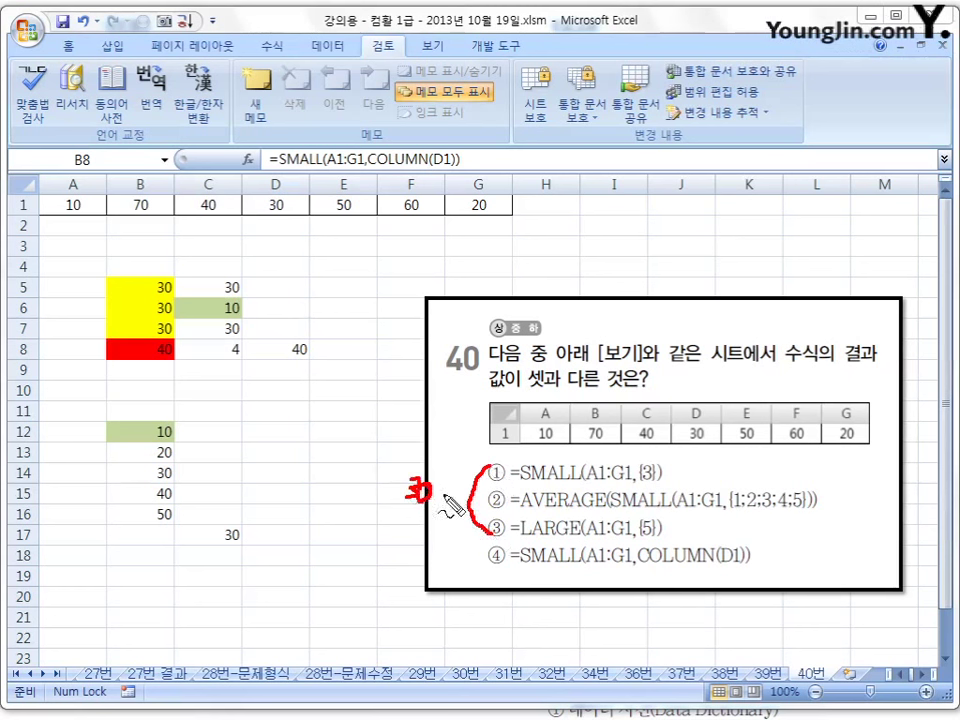
pyautogui.moveTo(490, 550)
pyautogui.mouseDown()
pyautogui.moveTo(447, 566)
pyautogui.moveTo(434, 584)
pyautogui.mouseUp()
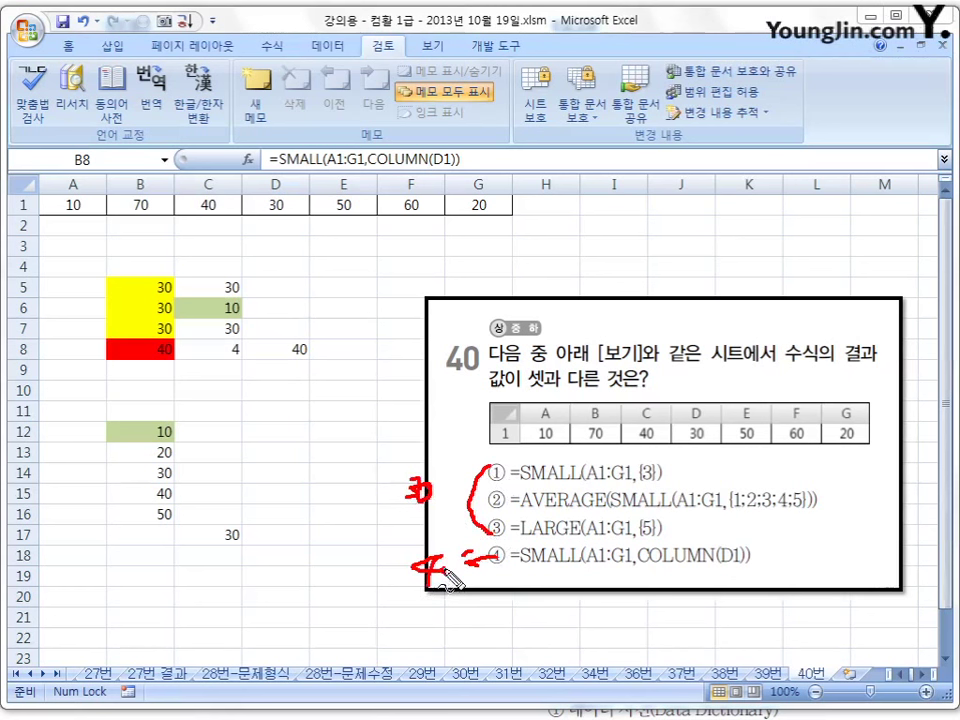
pyautogui.moveTo(497, 549)
pyautogui.mouseDown()
pyautogui.moveTo(512, 552)
pyautogui.moveTo(499, 560)
pyautogui.mouseUp()
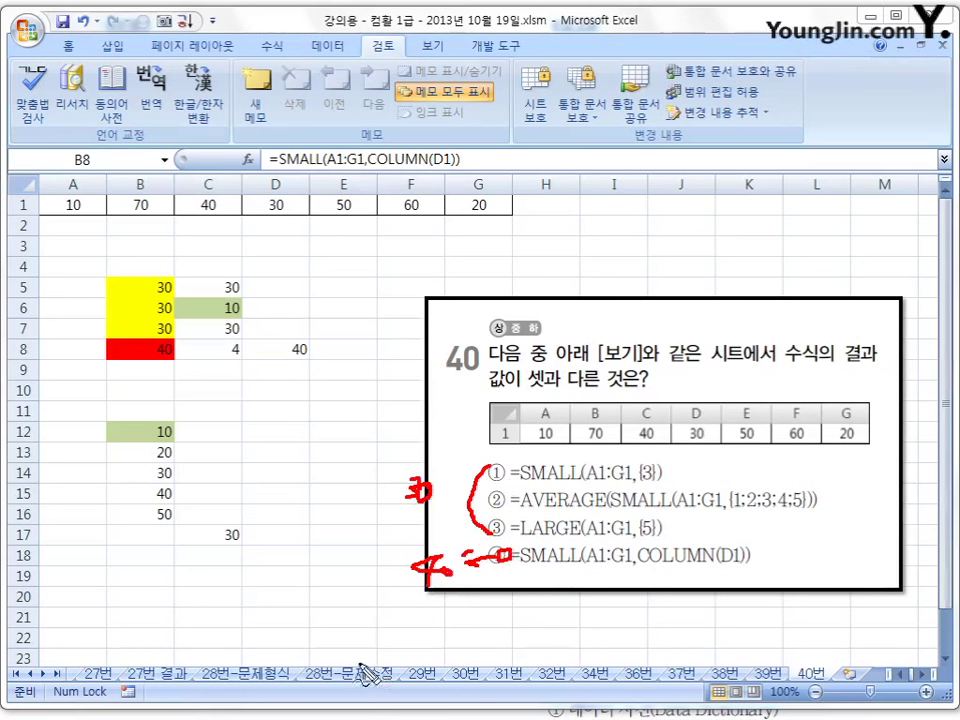